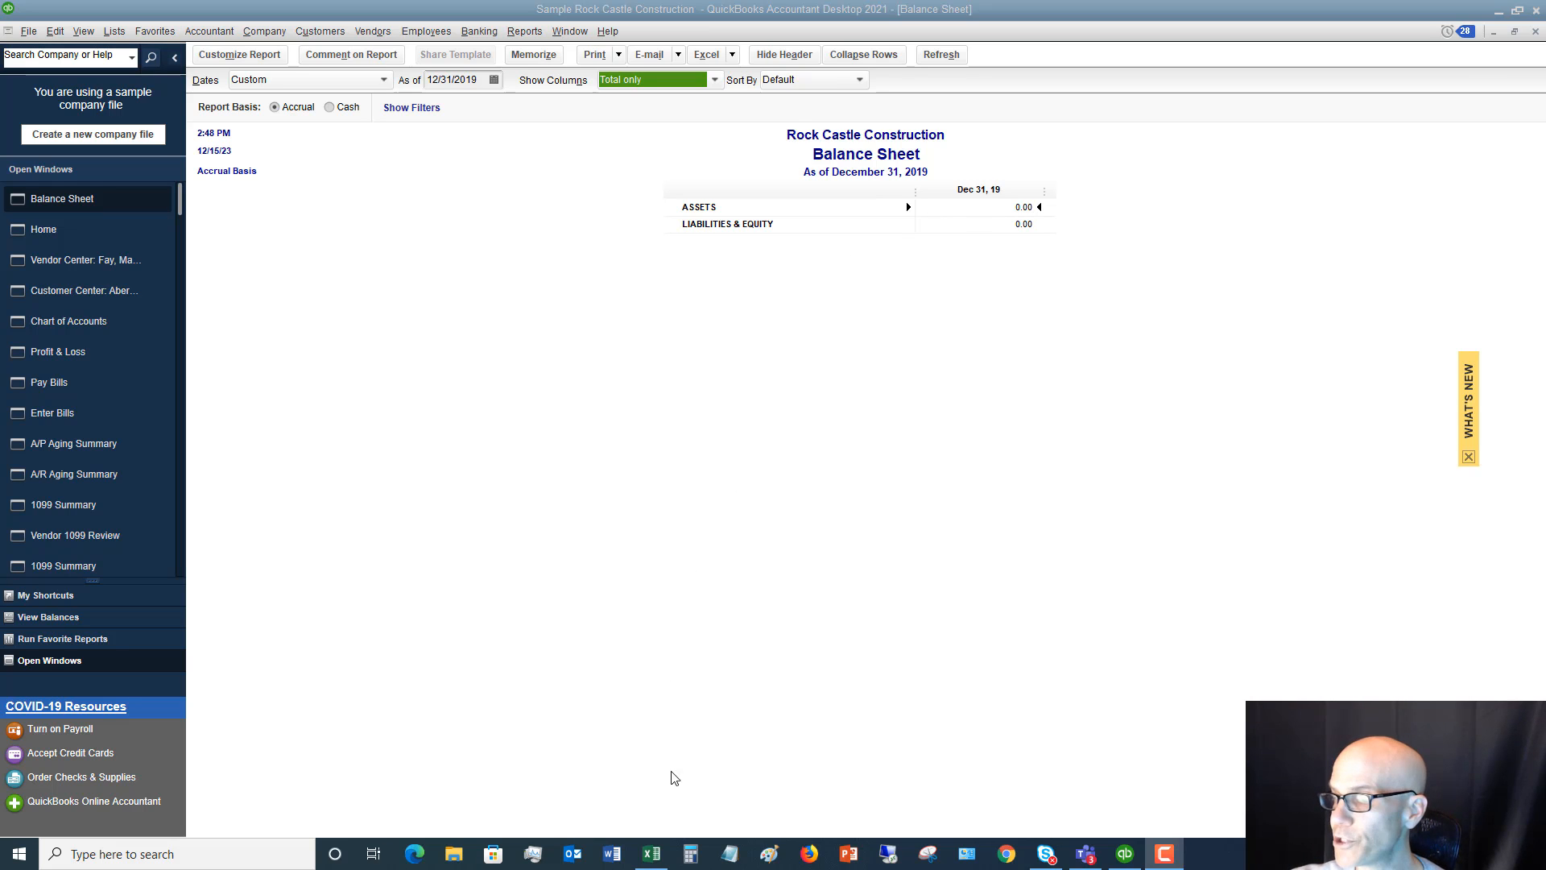
Switch to Excel and examine the 12/31/18 Balance Sheet worksheet together with the uncleared checks, receivables and payables on Other Items
{"action": "left_click", "coordinate": [651, 855]}
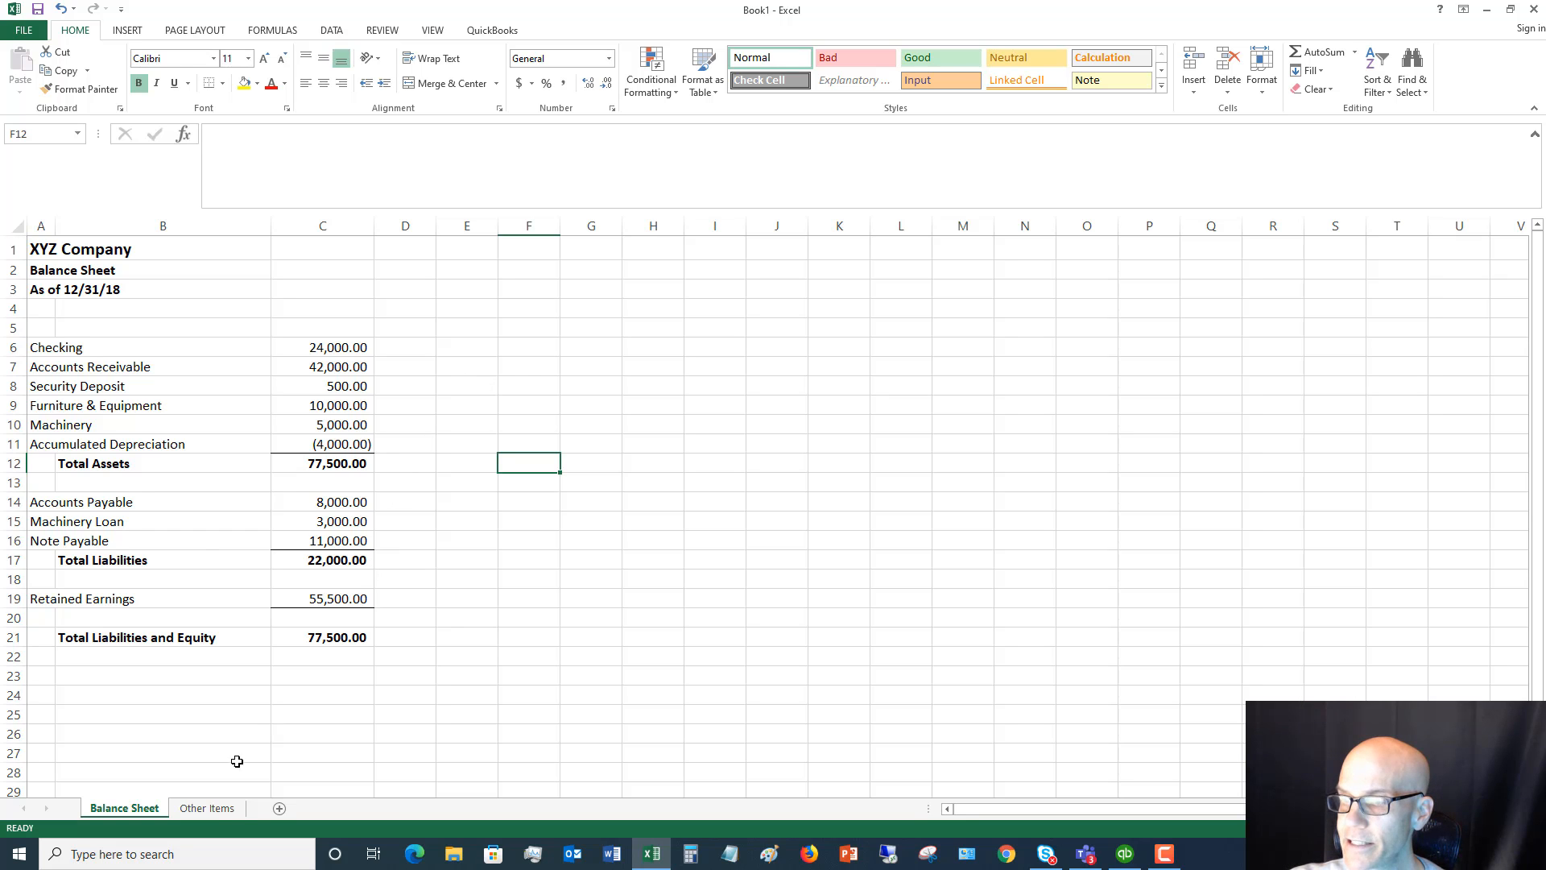
{"action": "left_click", "coordinate": [214, 808]}
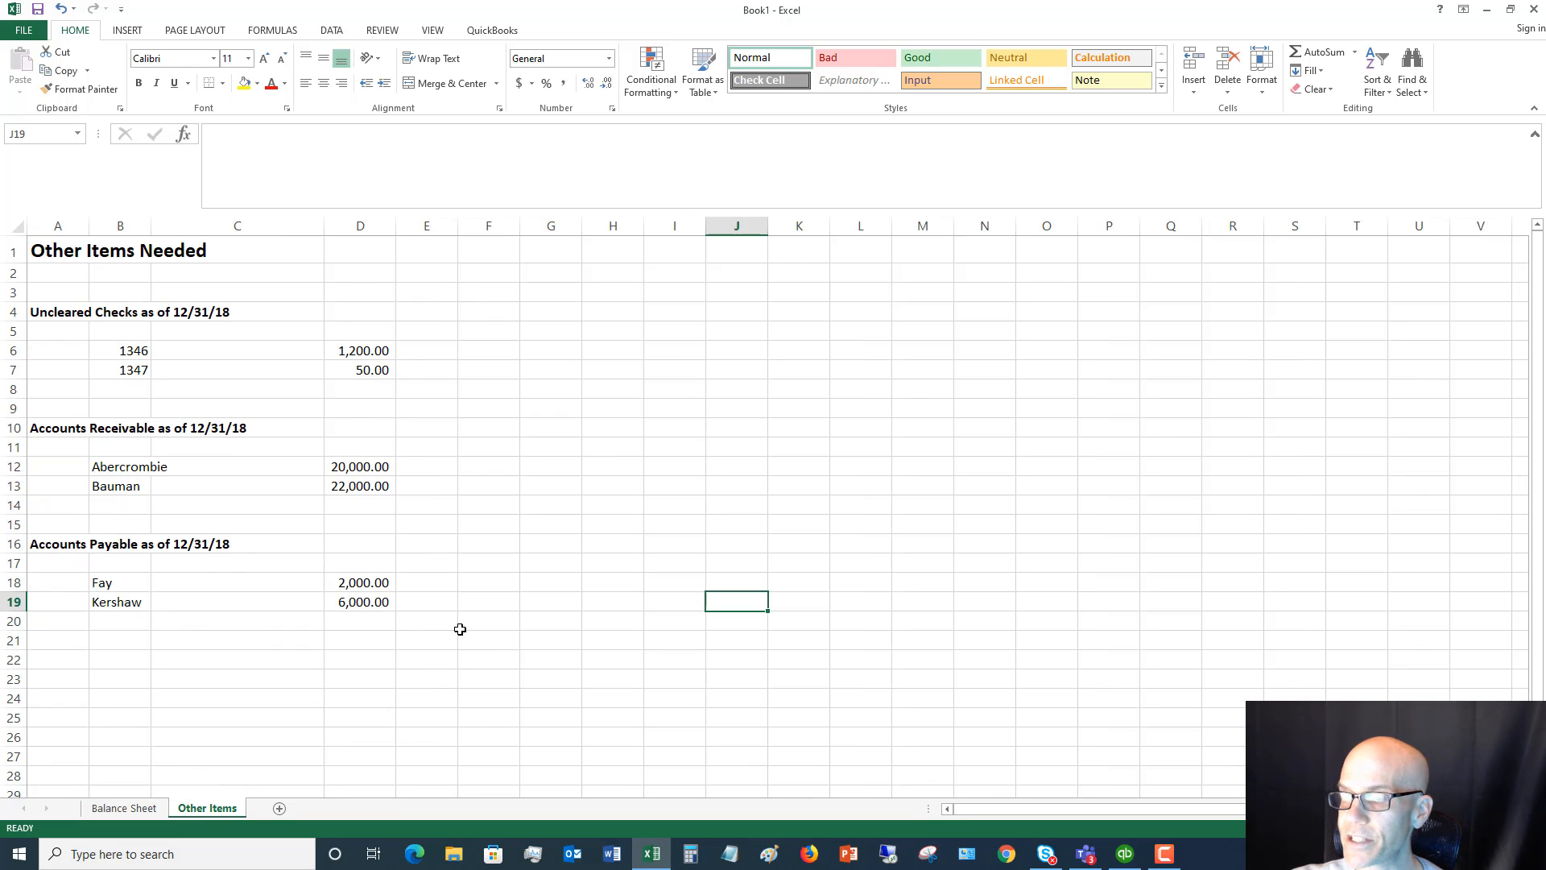
{"action": "left_click", "coordinate": [144, 810]}
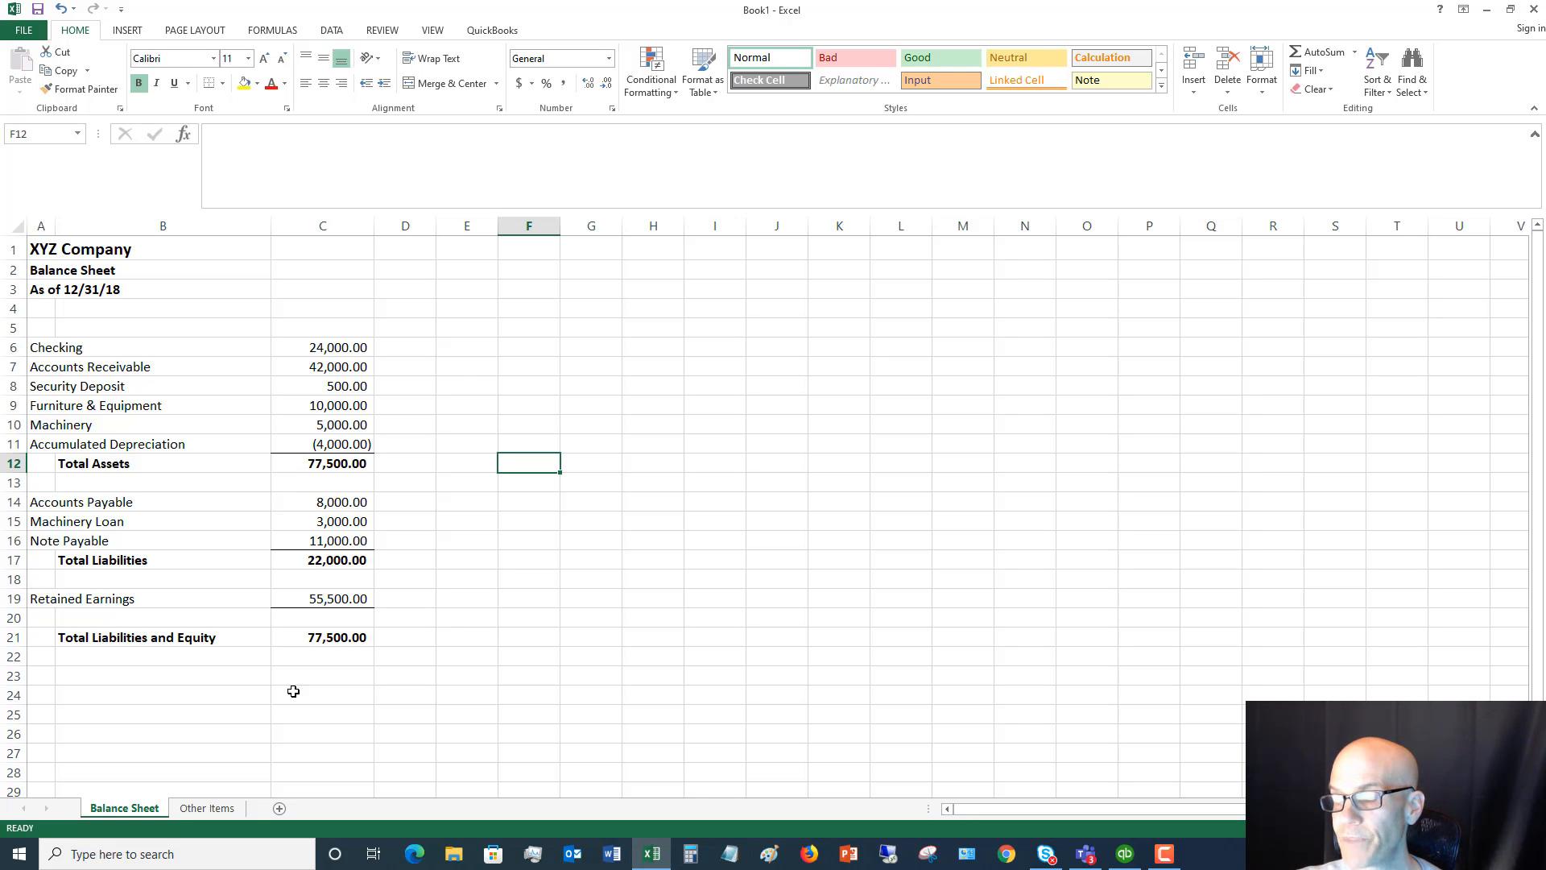
{"action": "left_click", "coordinate": [211, 809]}
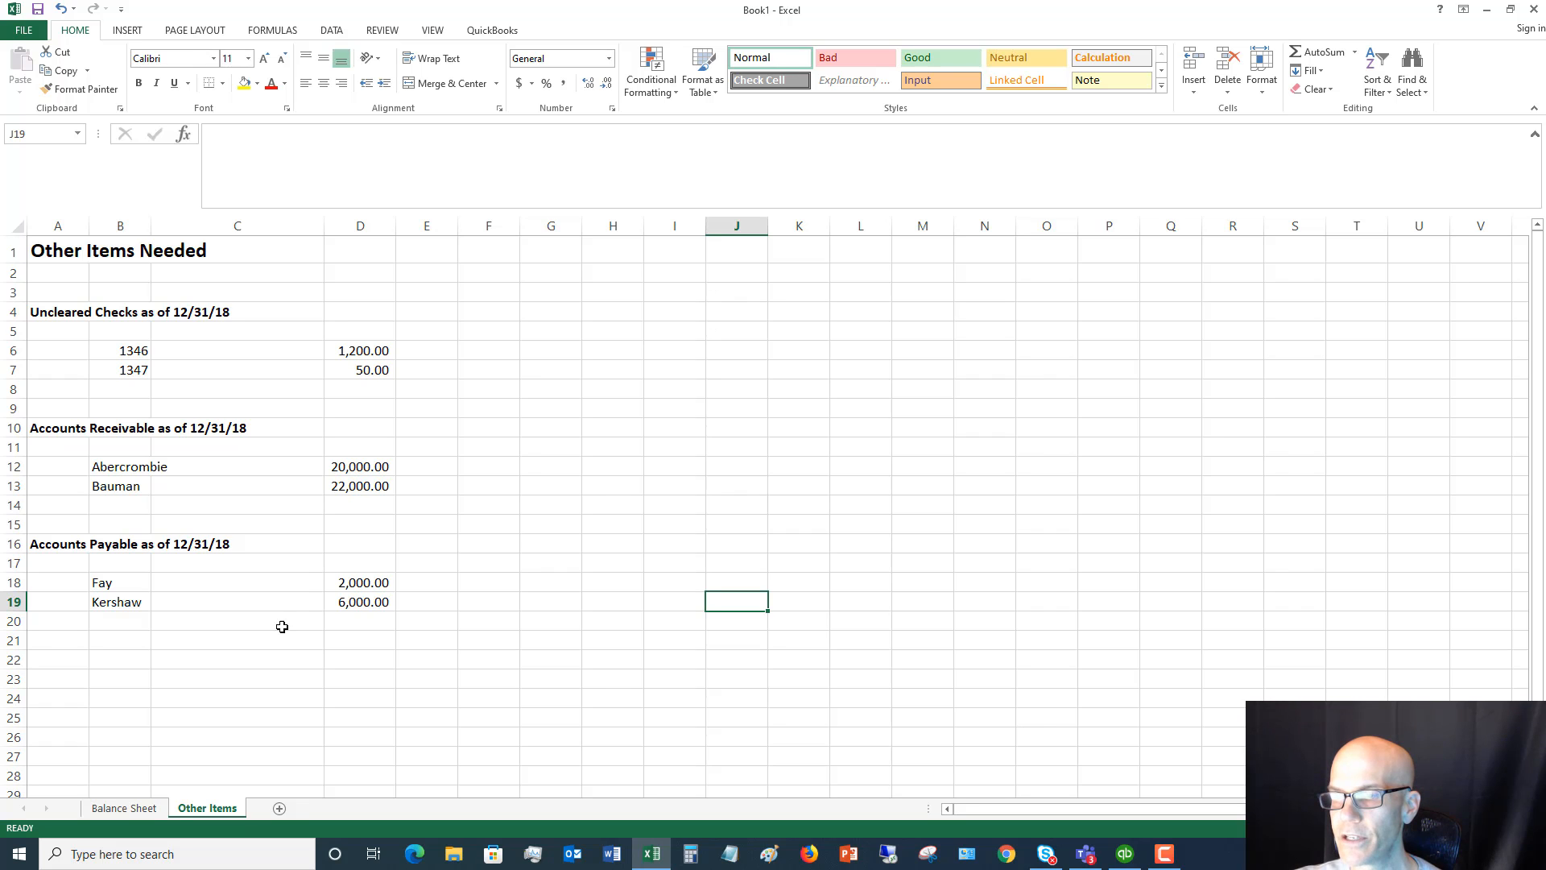
{"action": "left_click", "coordinate": [157, 812]}
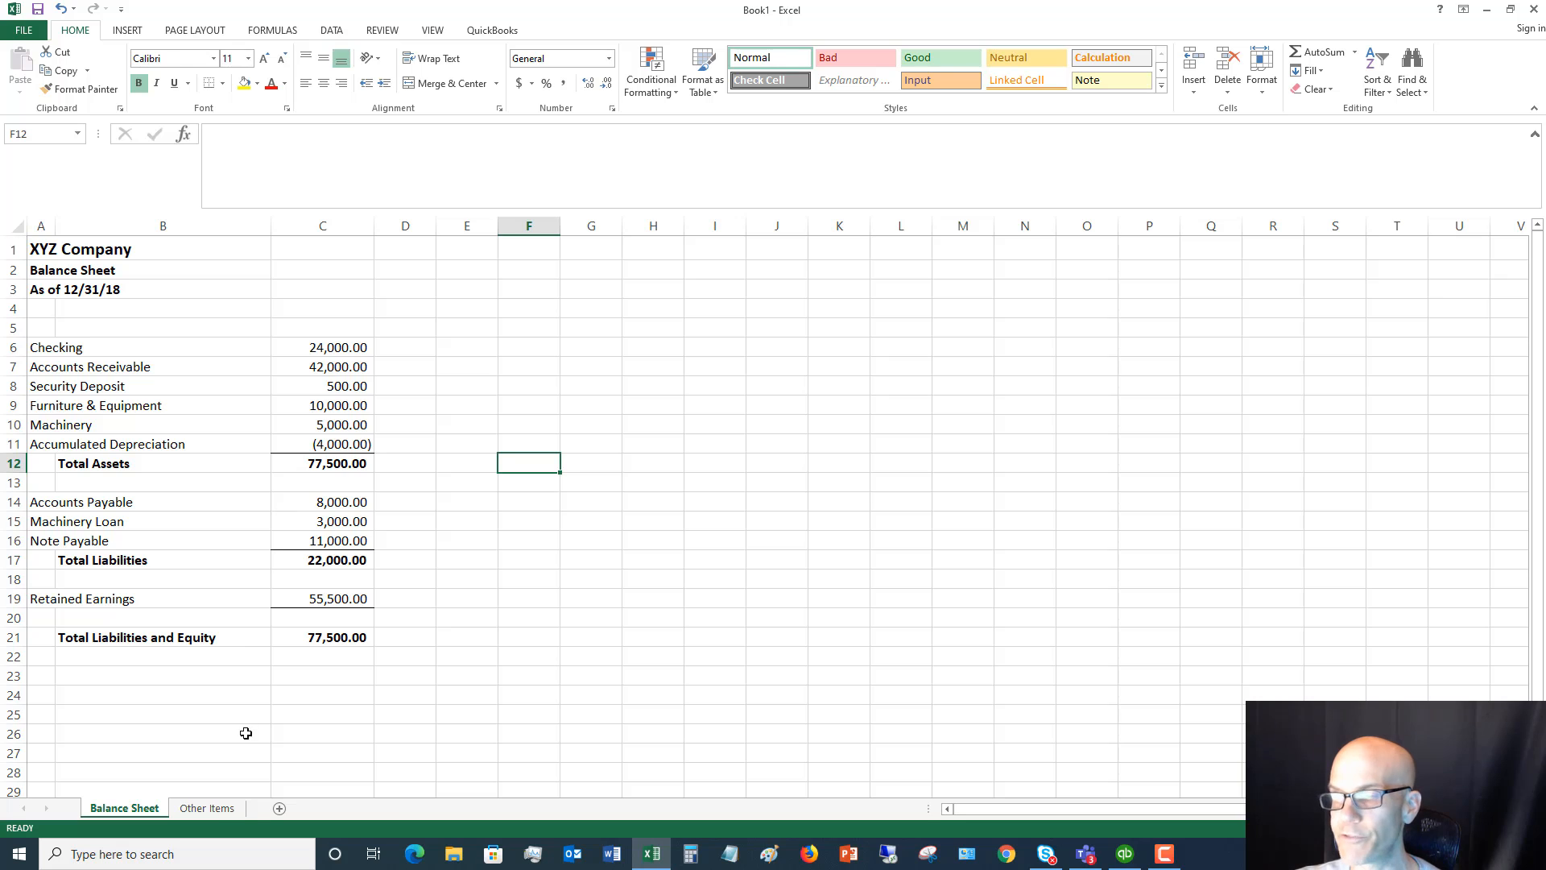
{"action": "left_click", "coordinate": [213, 808]}
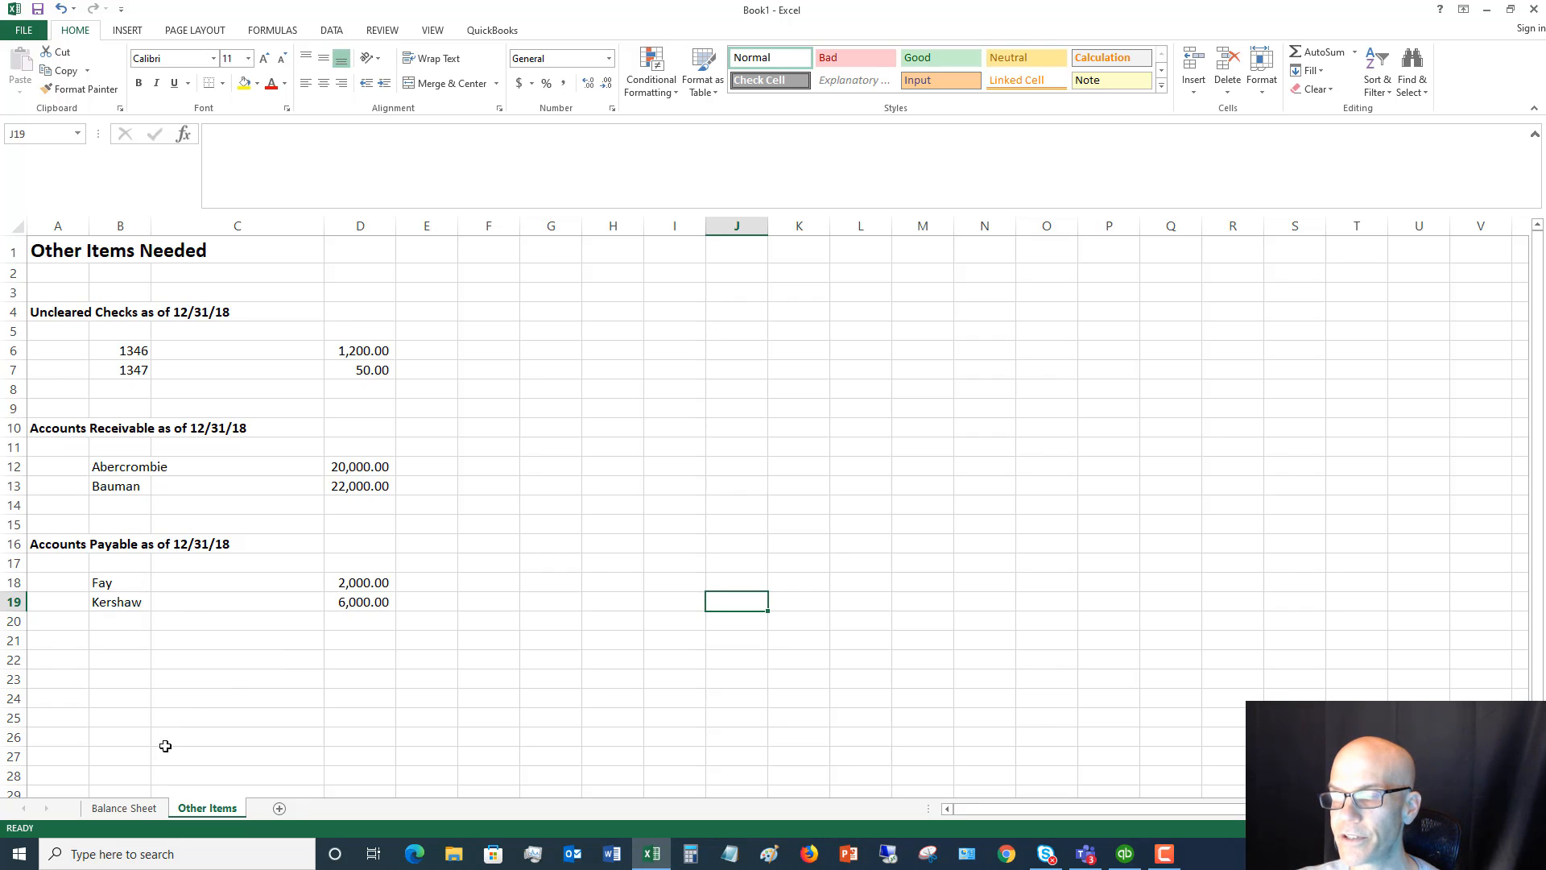
{"action": "left_click", "coordinate": [139, 815]}
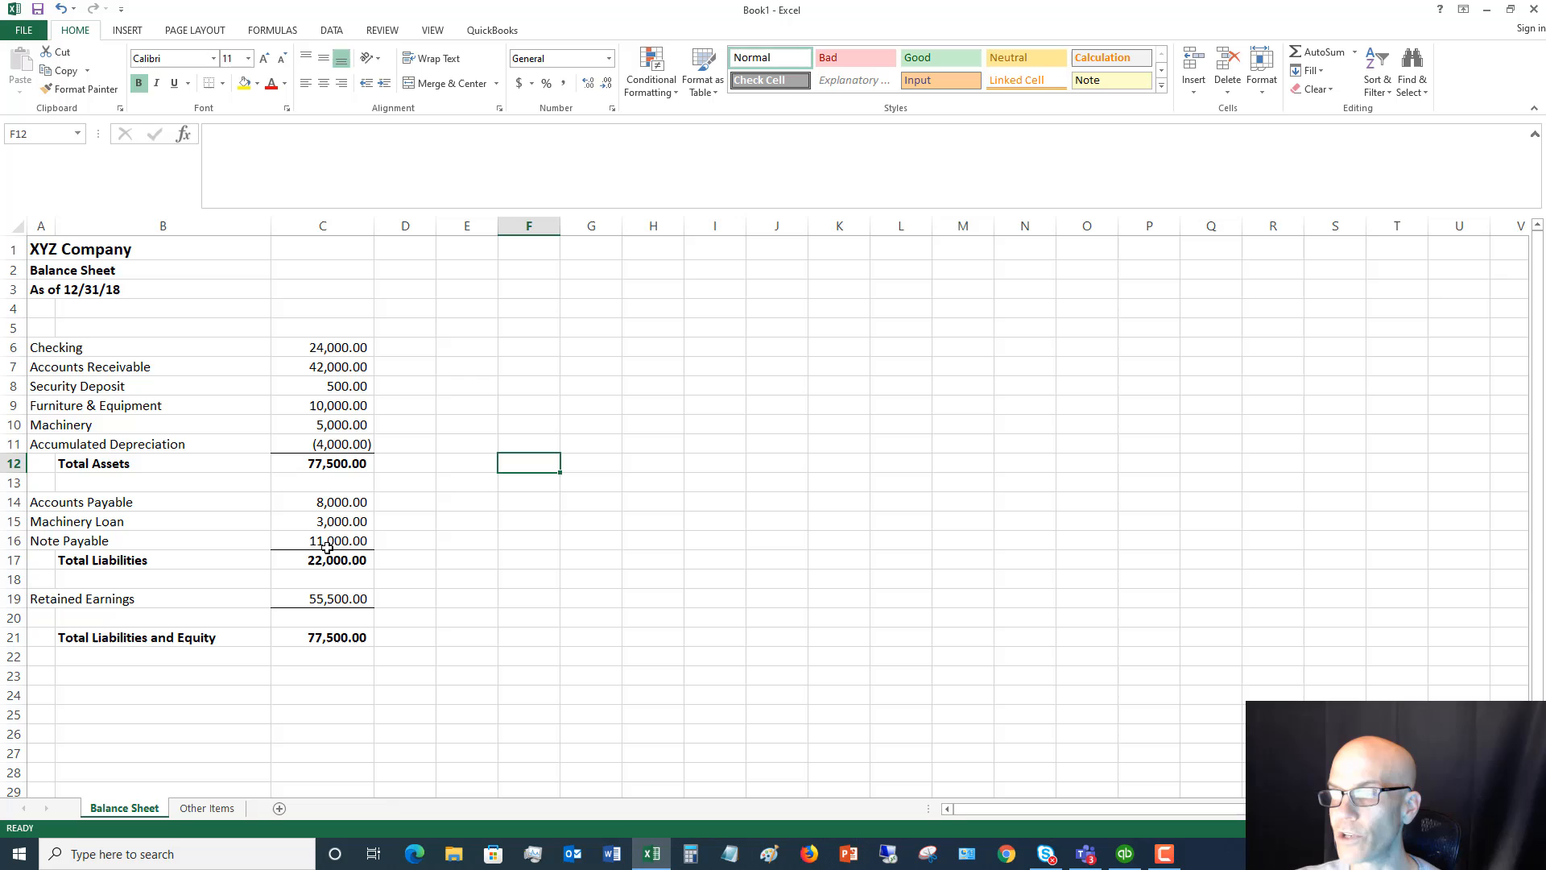
{"action": "left_click", "coordinate": [334, 504]}
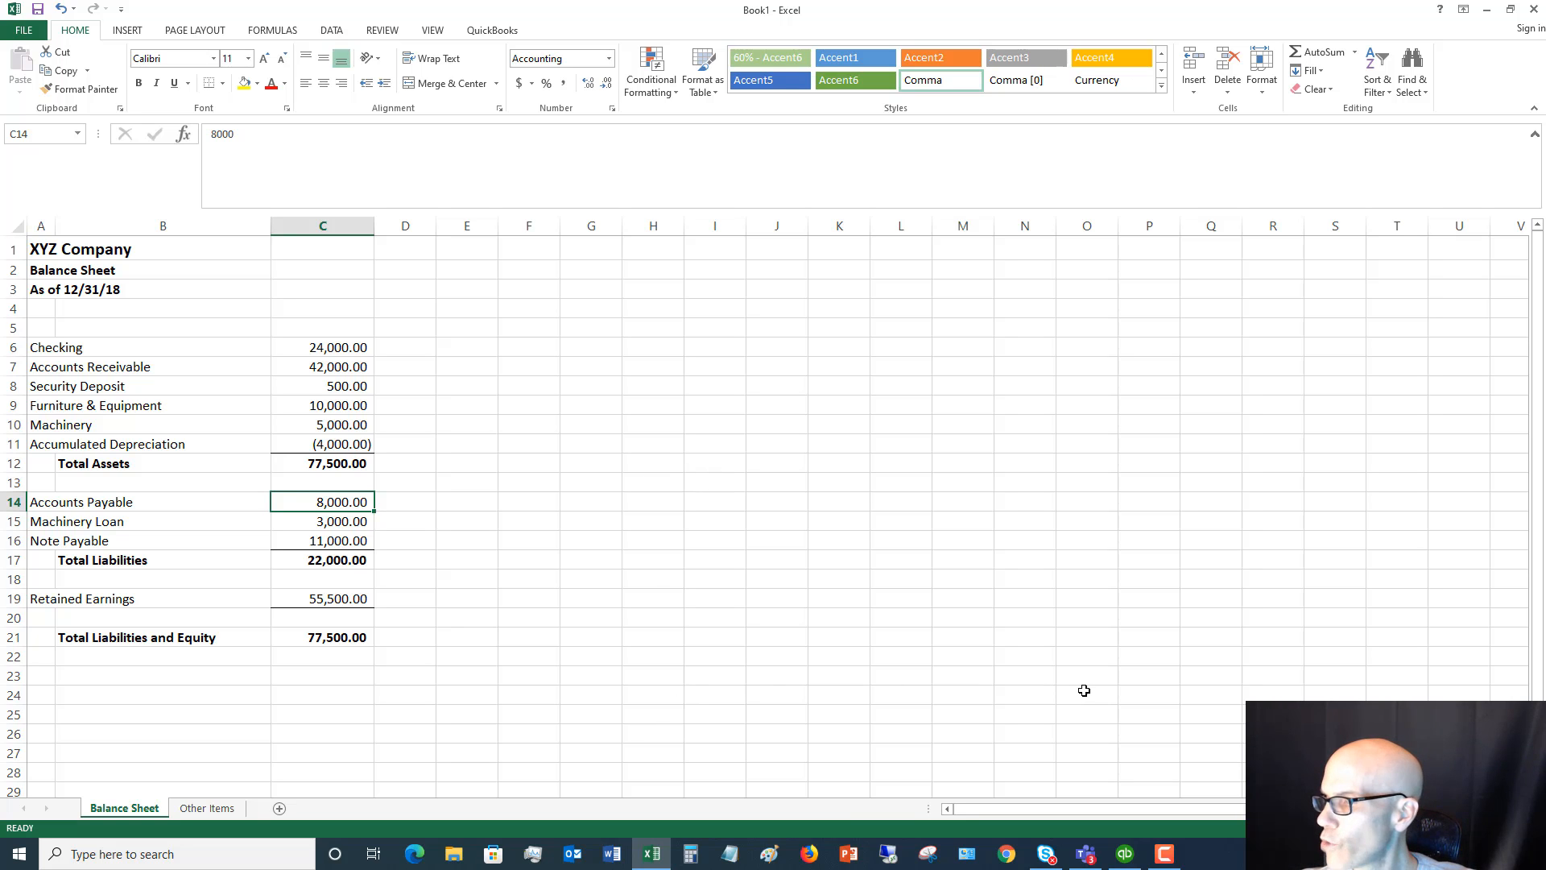
Switch to QuickBooks and start a general journal entry dated 12/31/2019
{"action": "left_click", "coordinate": [1125, 853]}
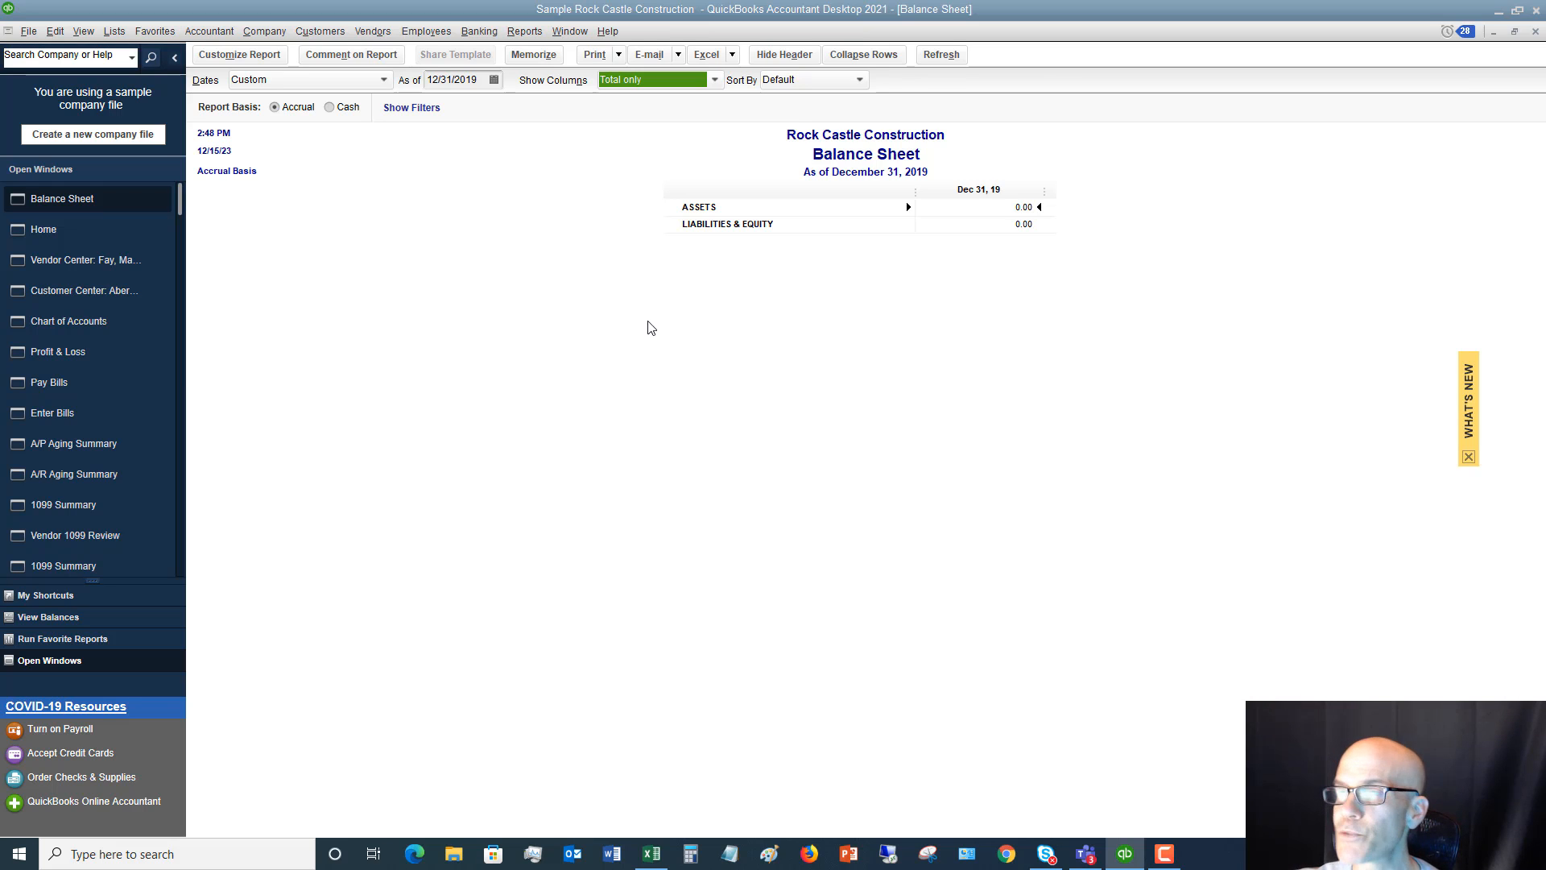
{"action": "left_click", "coordinate": [263, 32]}
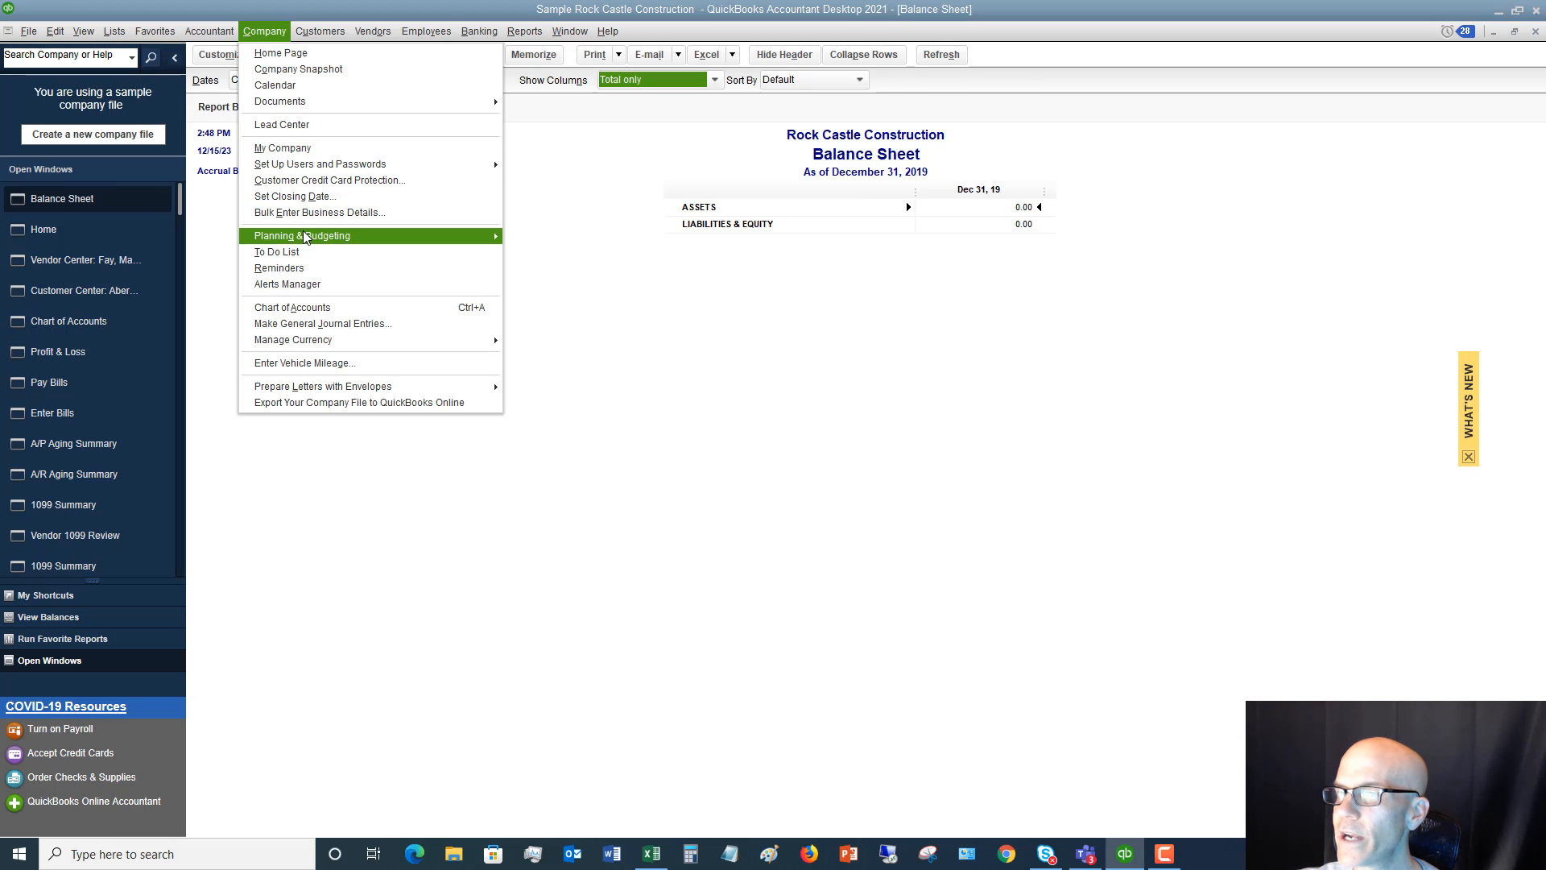
{"action": "left_click", "coordinate": [335, 323]}
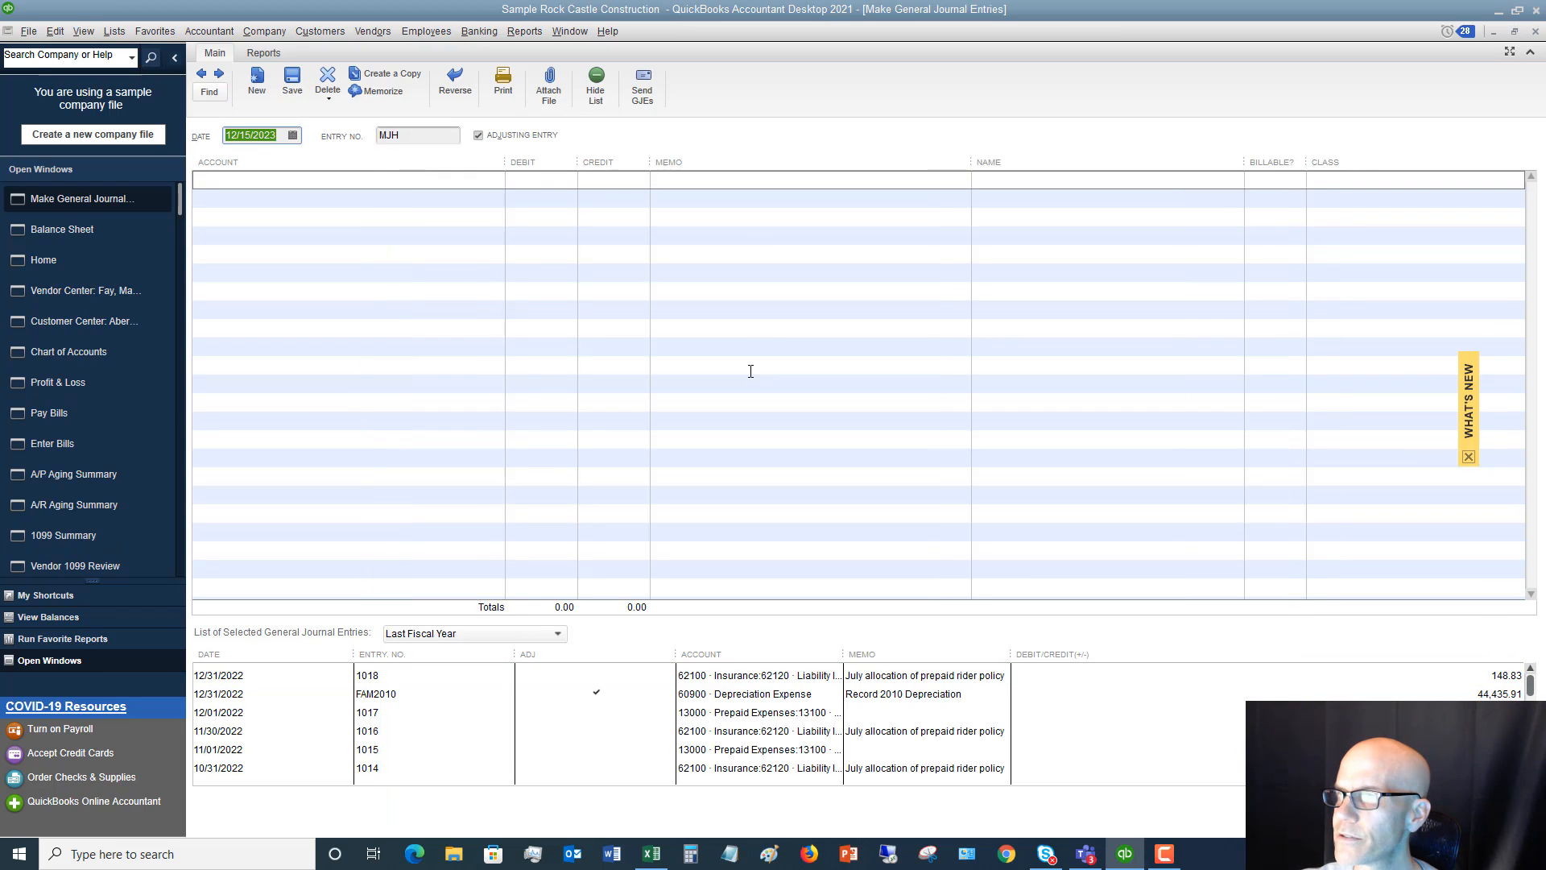
{"action": "left_click", "coordinate": [277, 179]}
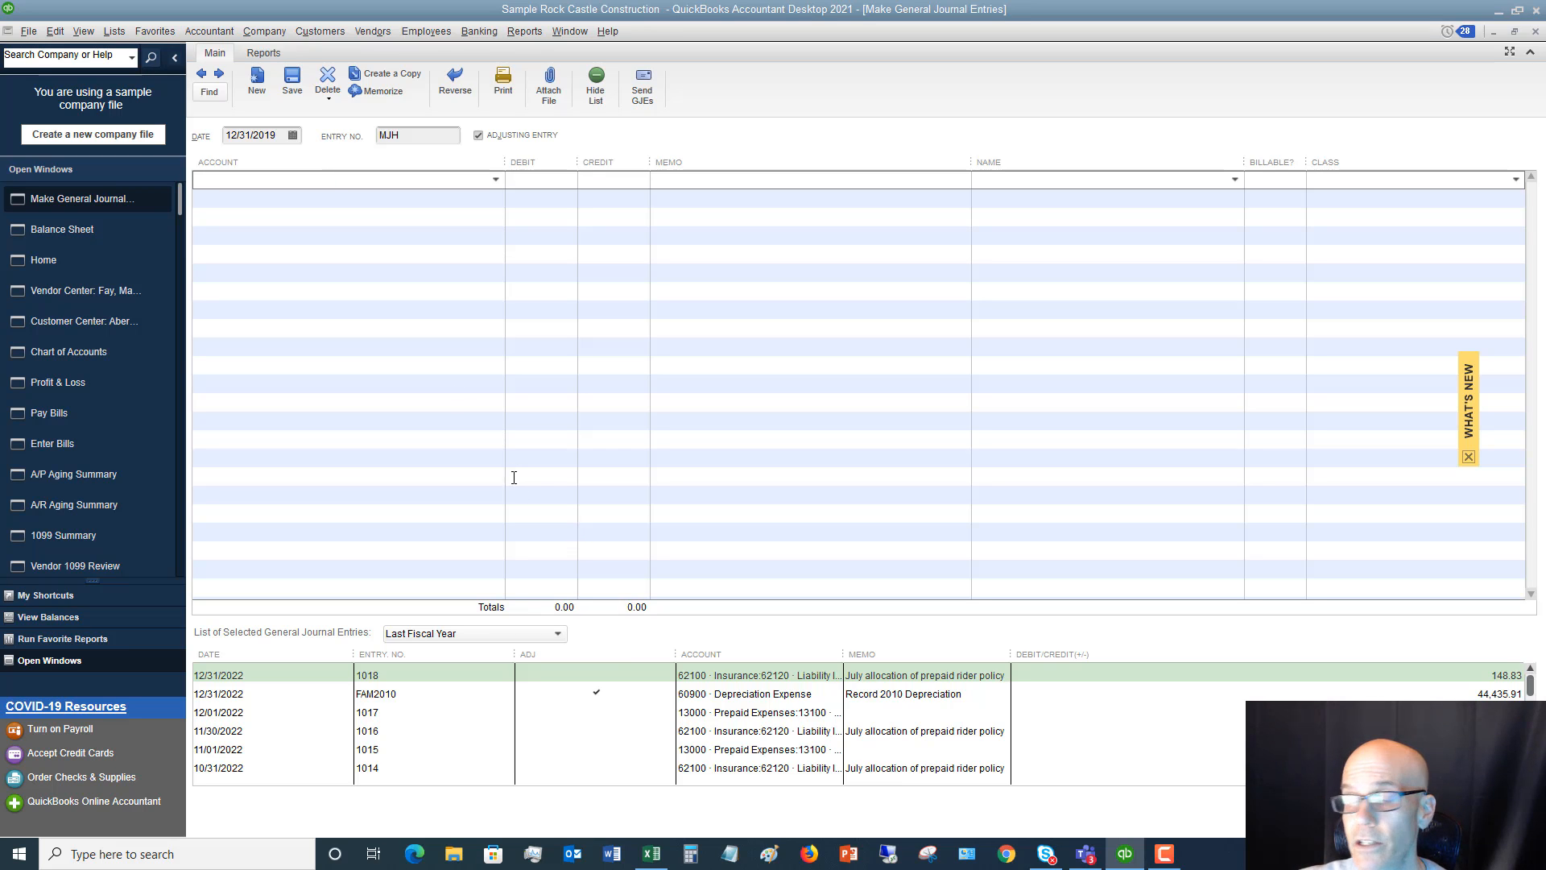
Consult the Balance Sheet worksheet in Excel, and in QuickBooks set the first journal line's account to 10100 · Checking
{"action": "left_click", "coordinate": [651, 852]}
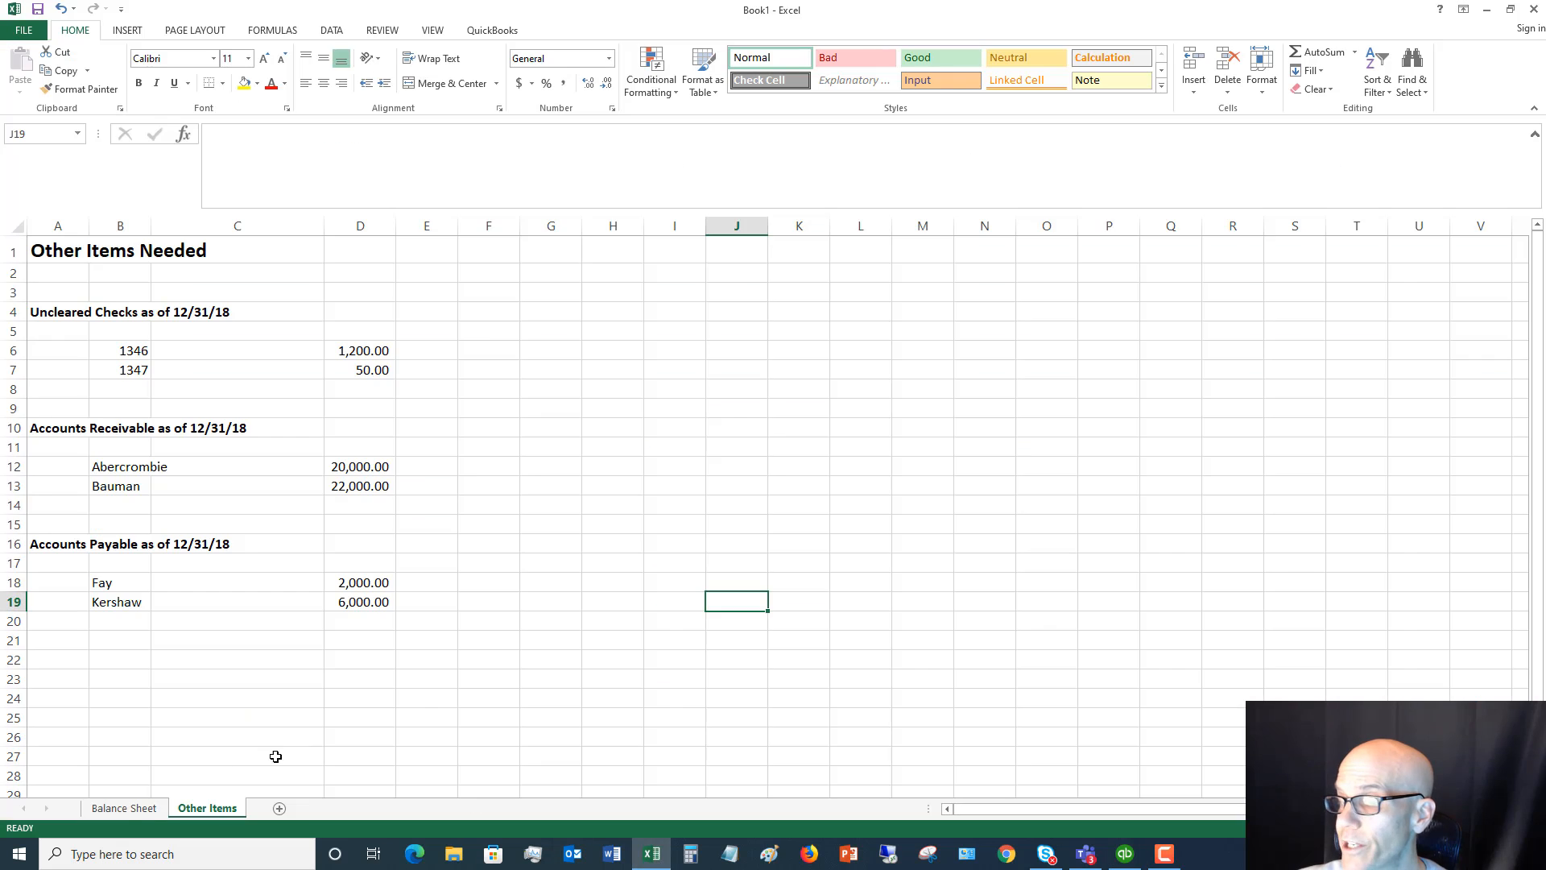
{"action": "left_click", "coordinate": [124, 808]}
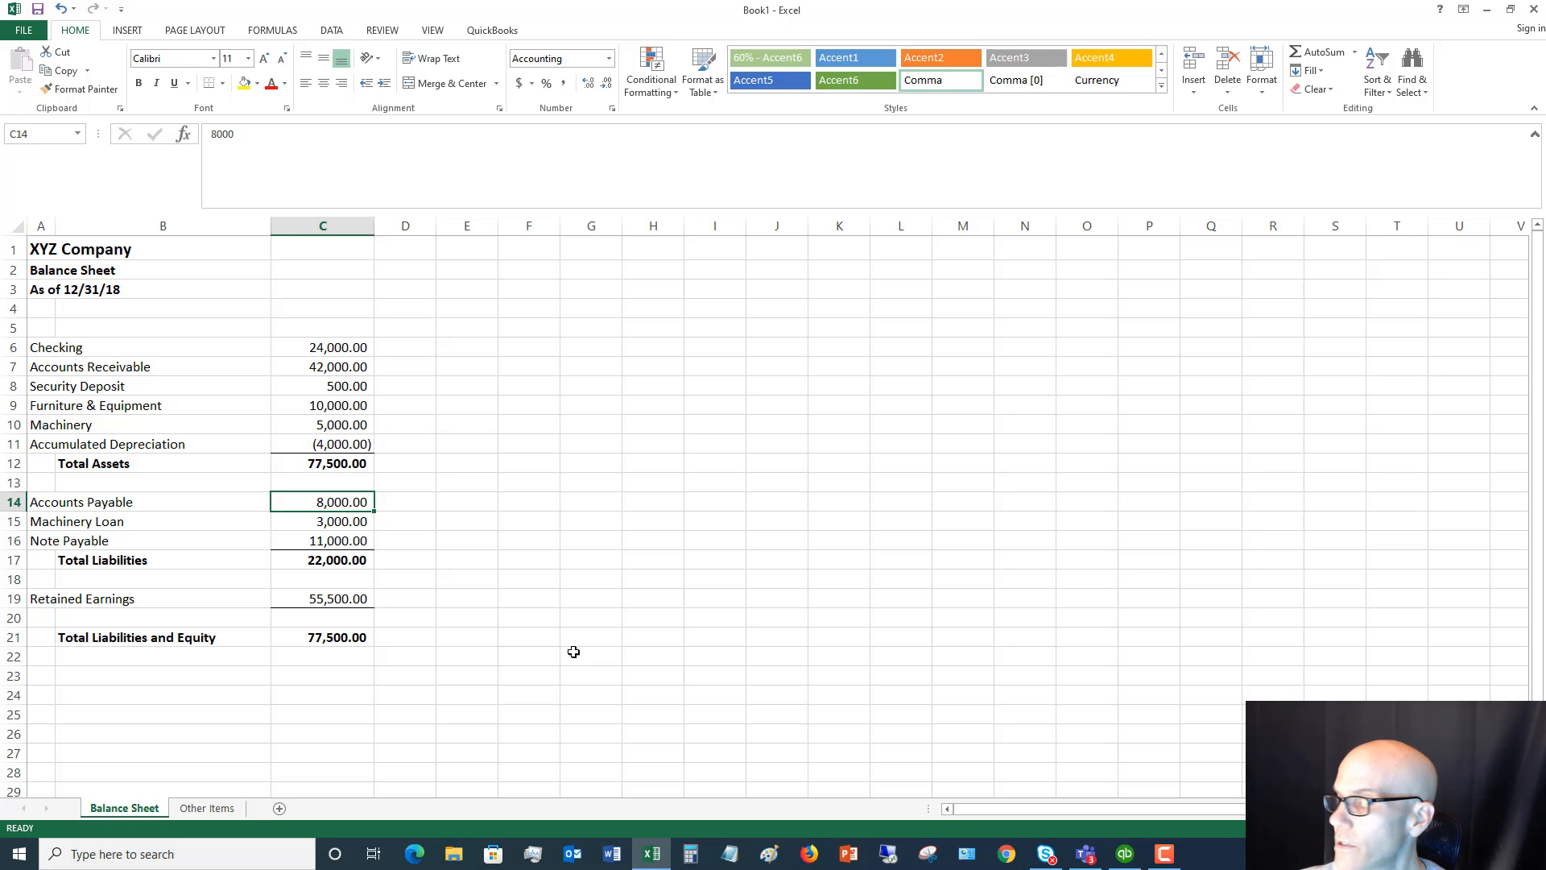
{"action": "left_click", "coordinate": [1128, 852]}
{"action": "type", "text": "check"}
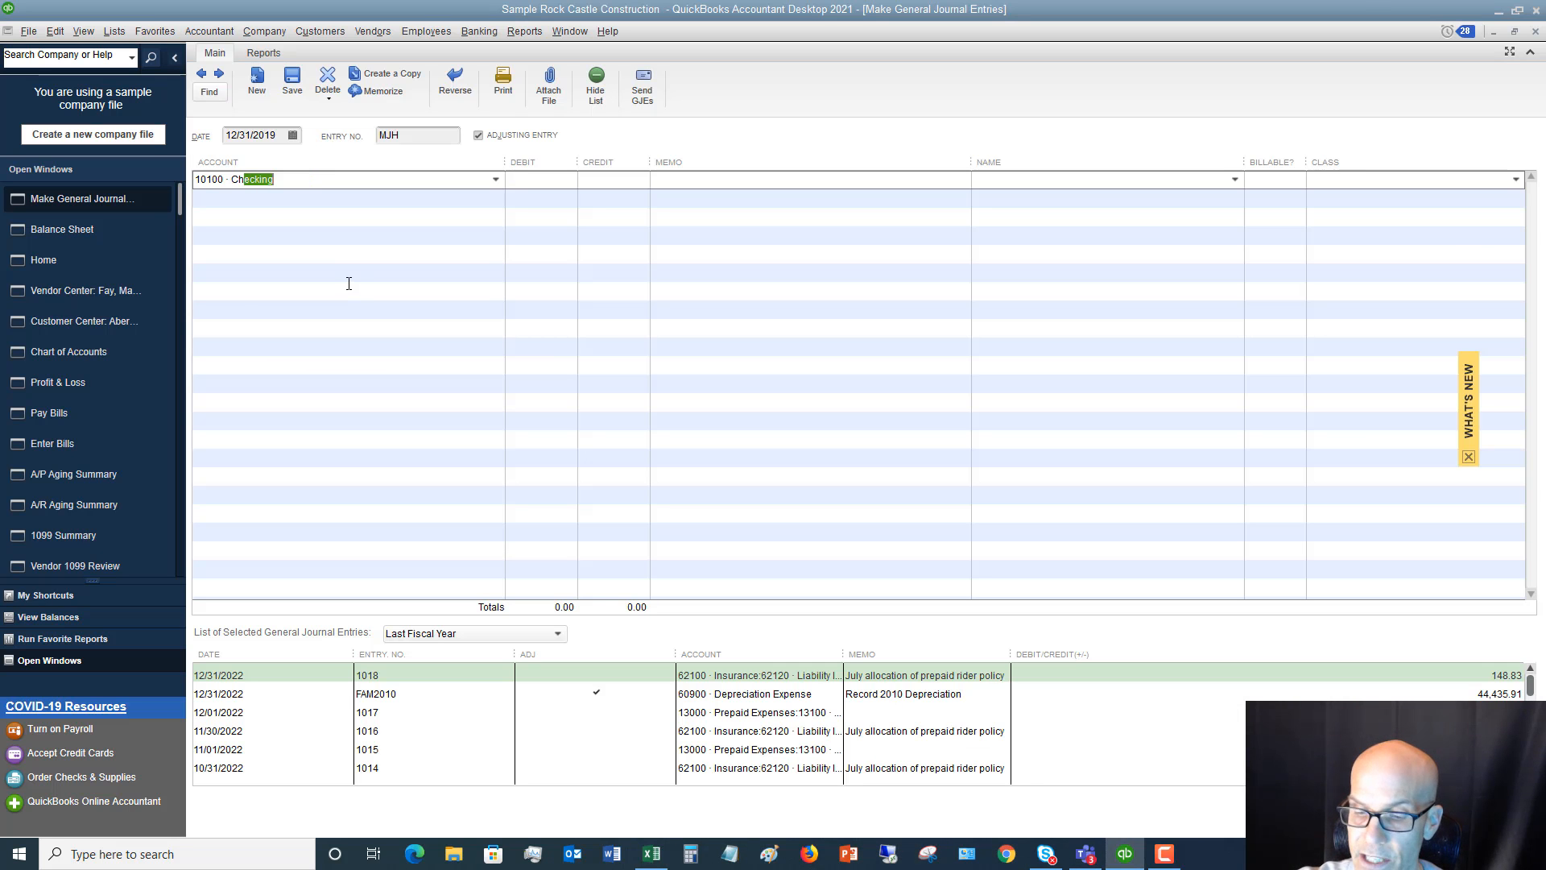
{"action": "key", "text": "Tab"}
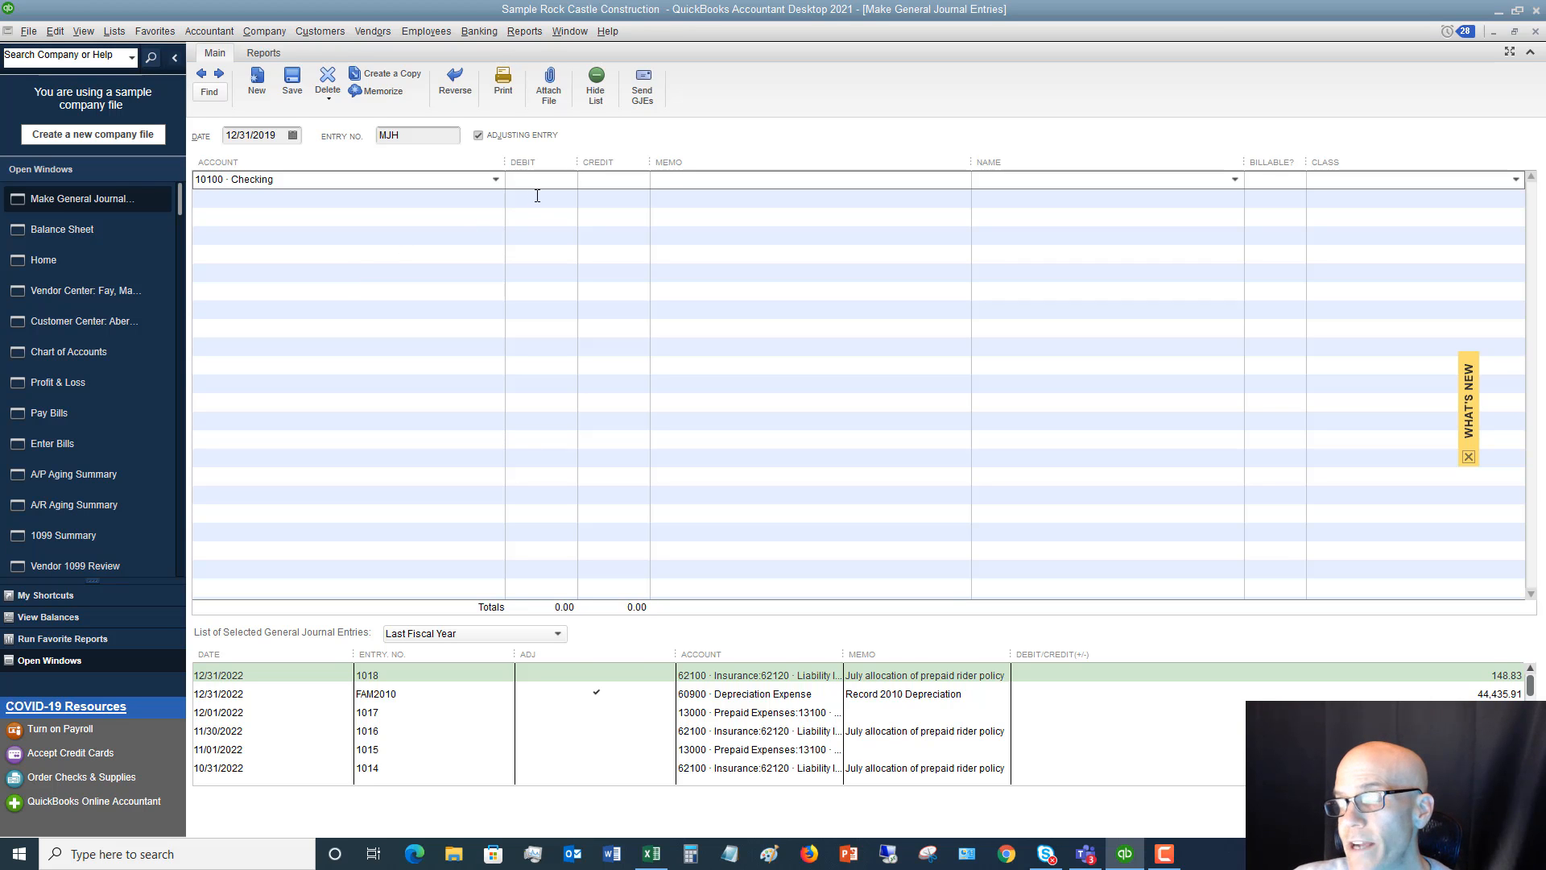
Look up the uncleared checks in Excel, and in QuickBooks debit Checking with 24,000 plus 1,200 plus 50
{"action": "left_click", "coordinate": [652, 856]}
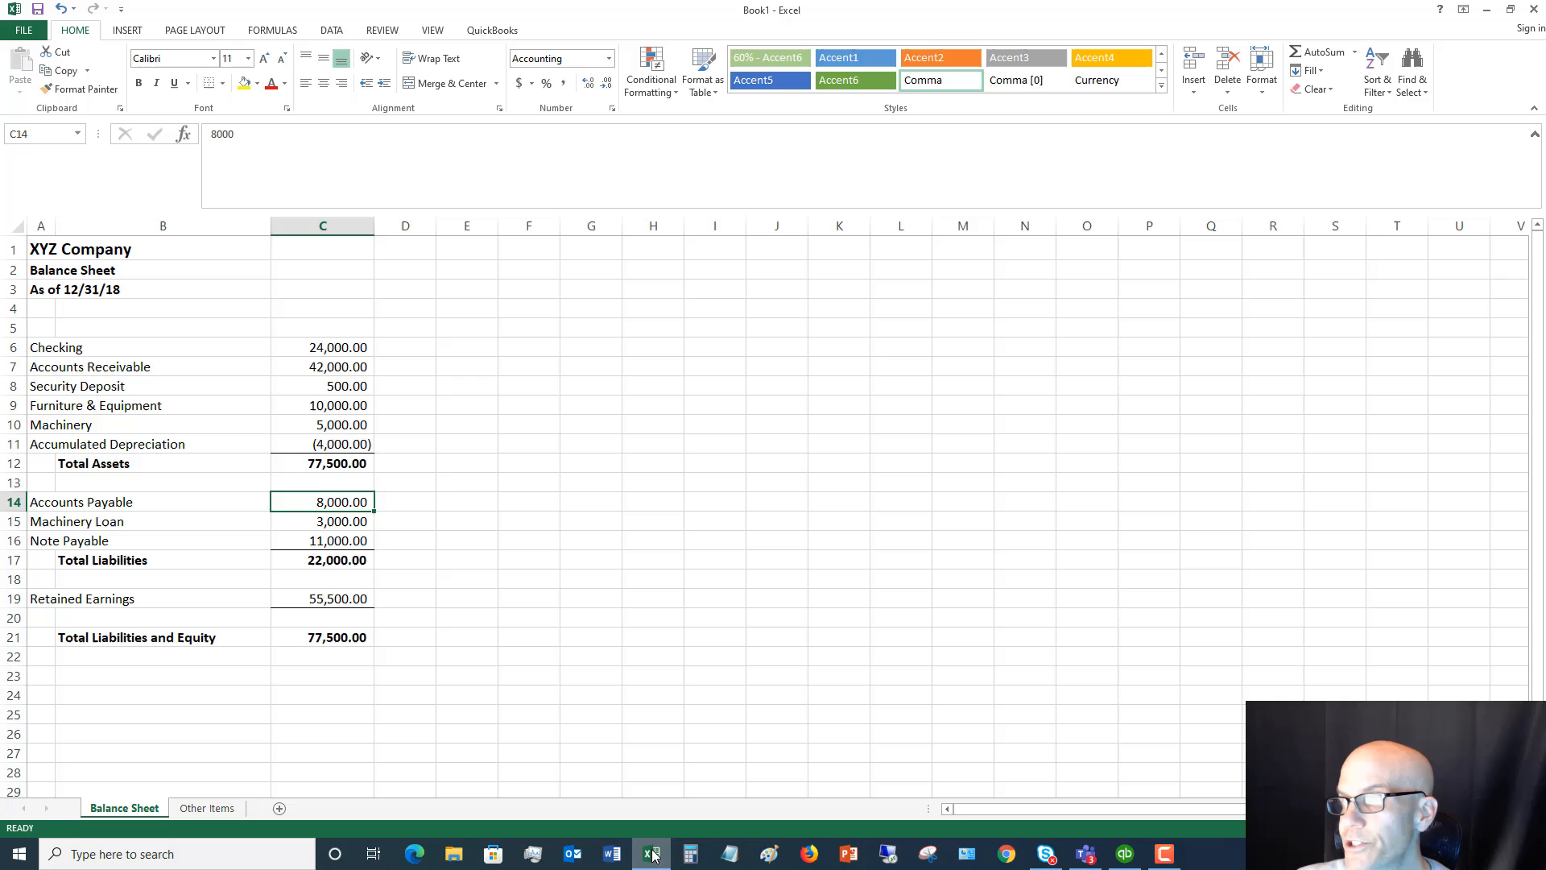
{"action": "left_click", "coordinate": [207, 807]}
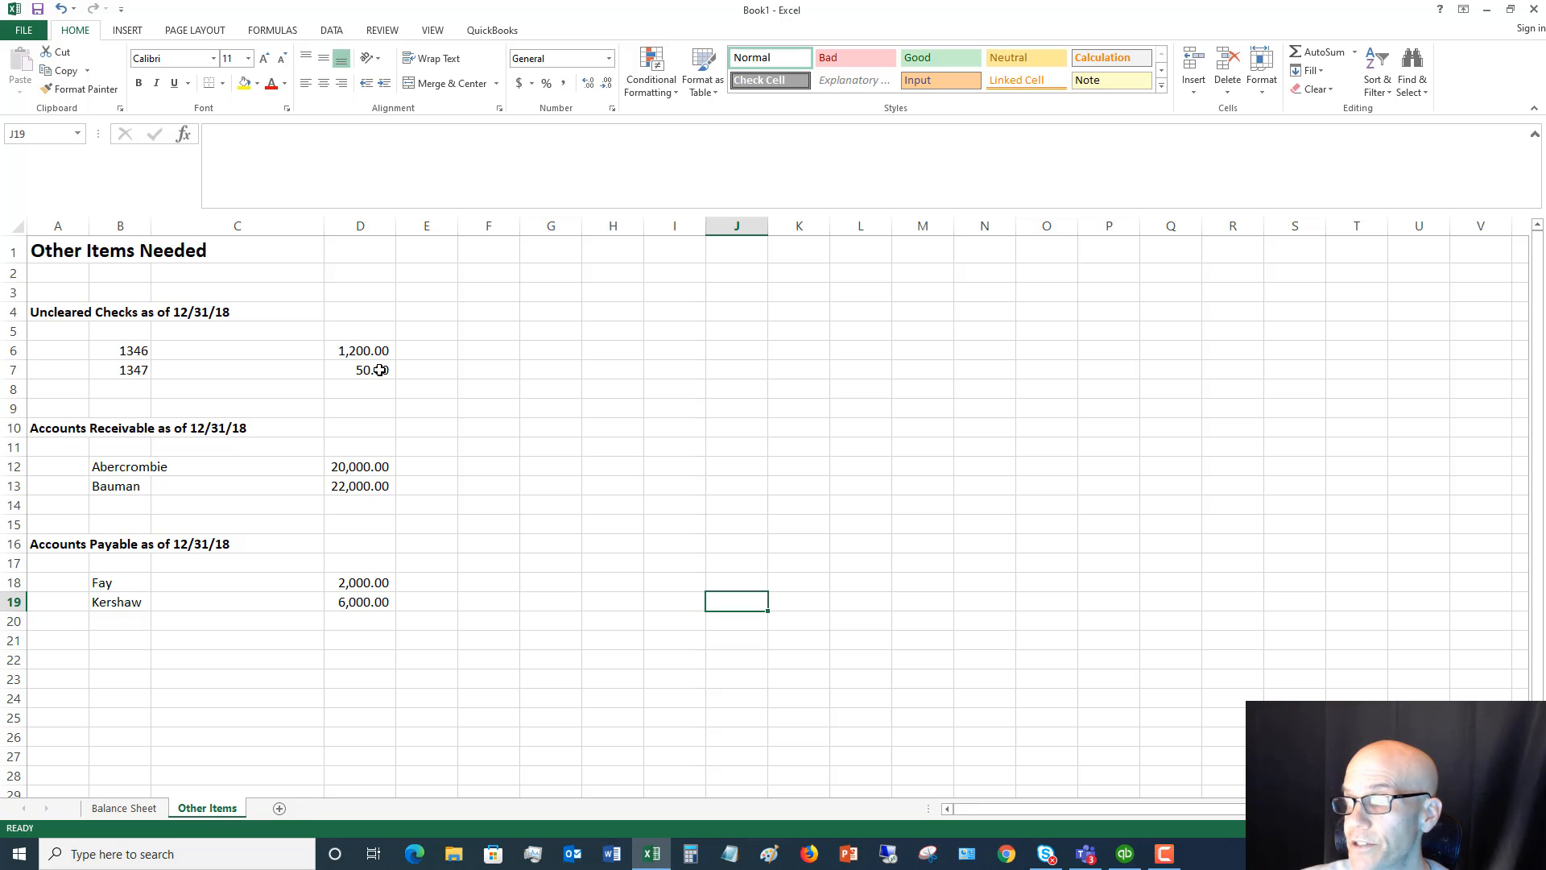
{"action": "left_click", "coordinate": [1125, 854]}
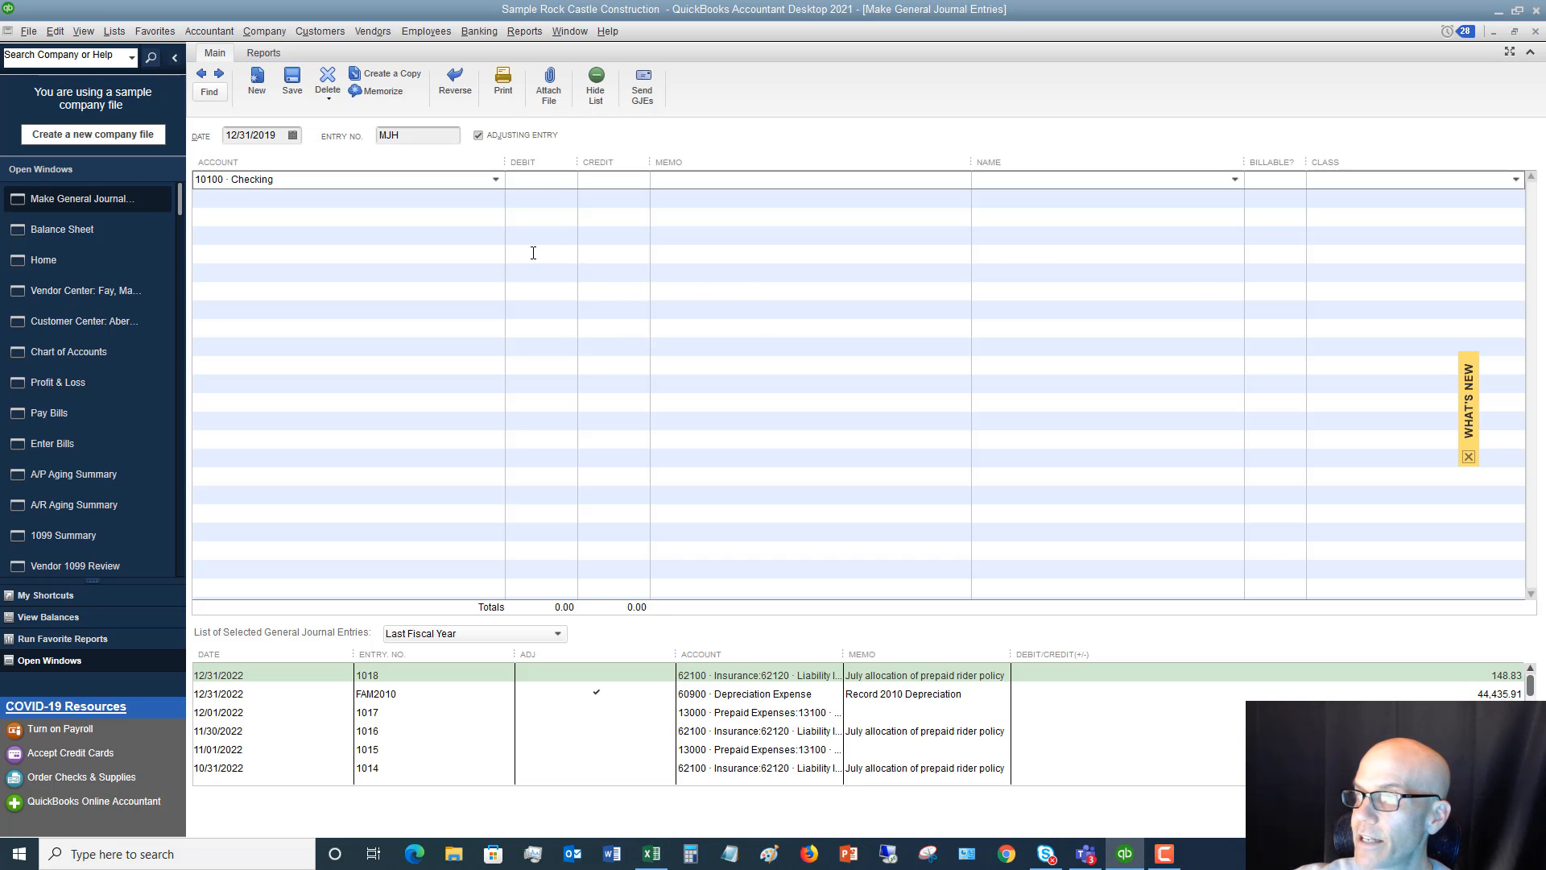
{"action": "key", "text": "Tab"}
{"action": "type", "text": "24"}
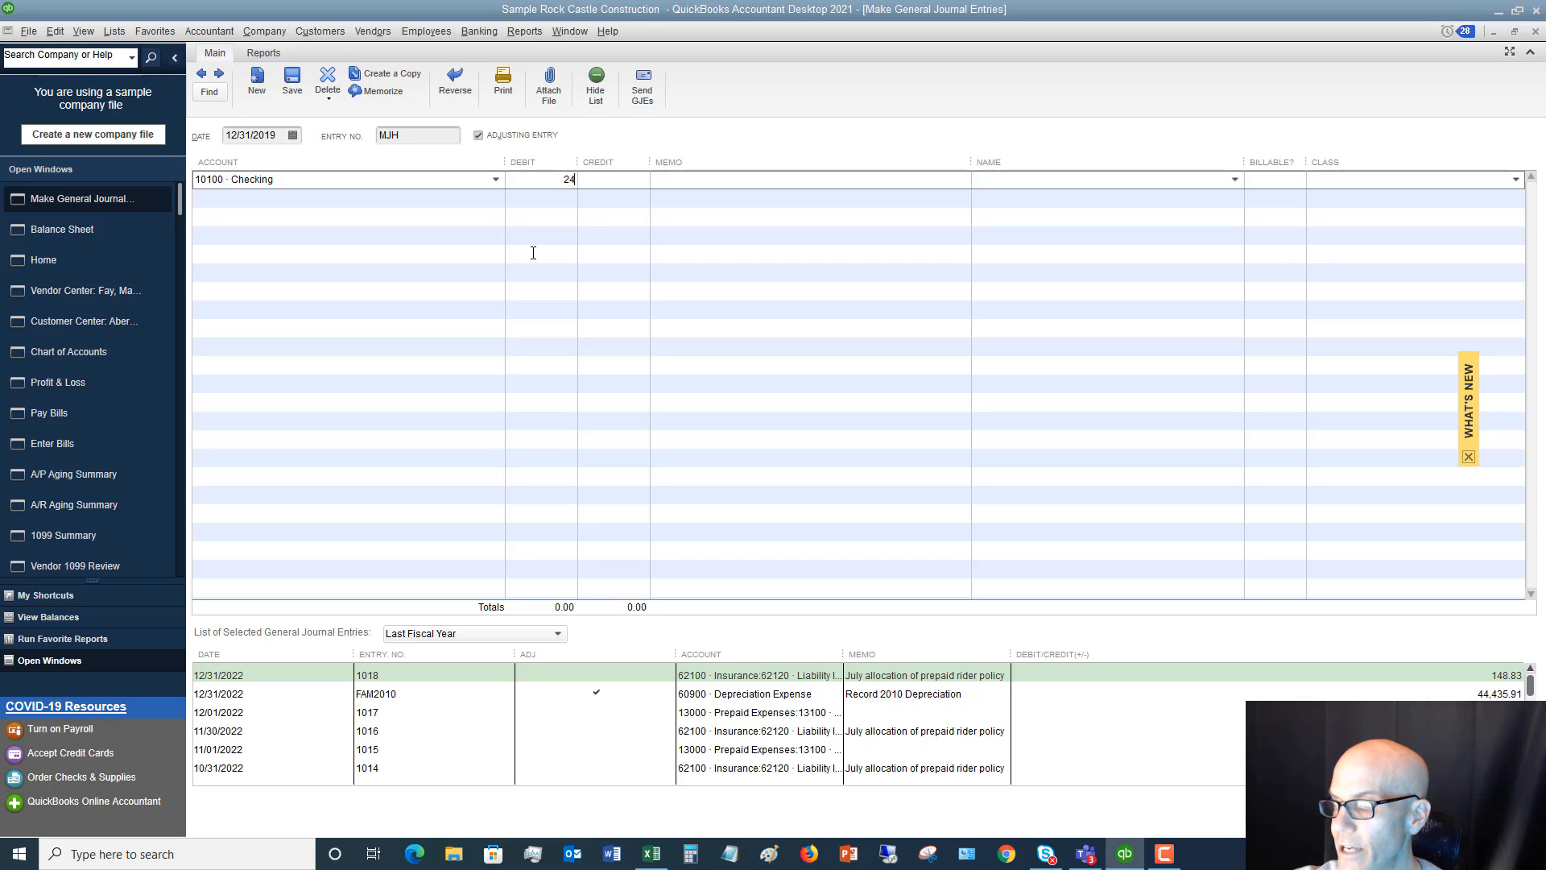
{"action": "type", "text": "000"}
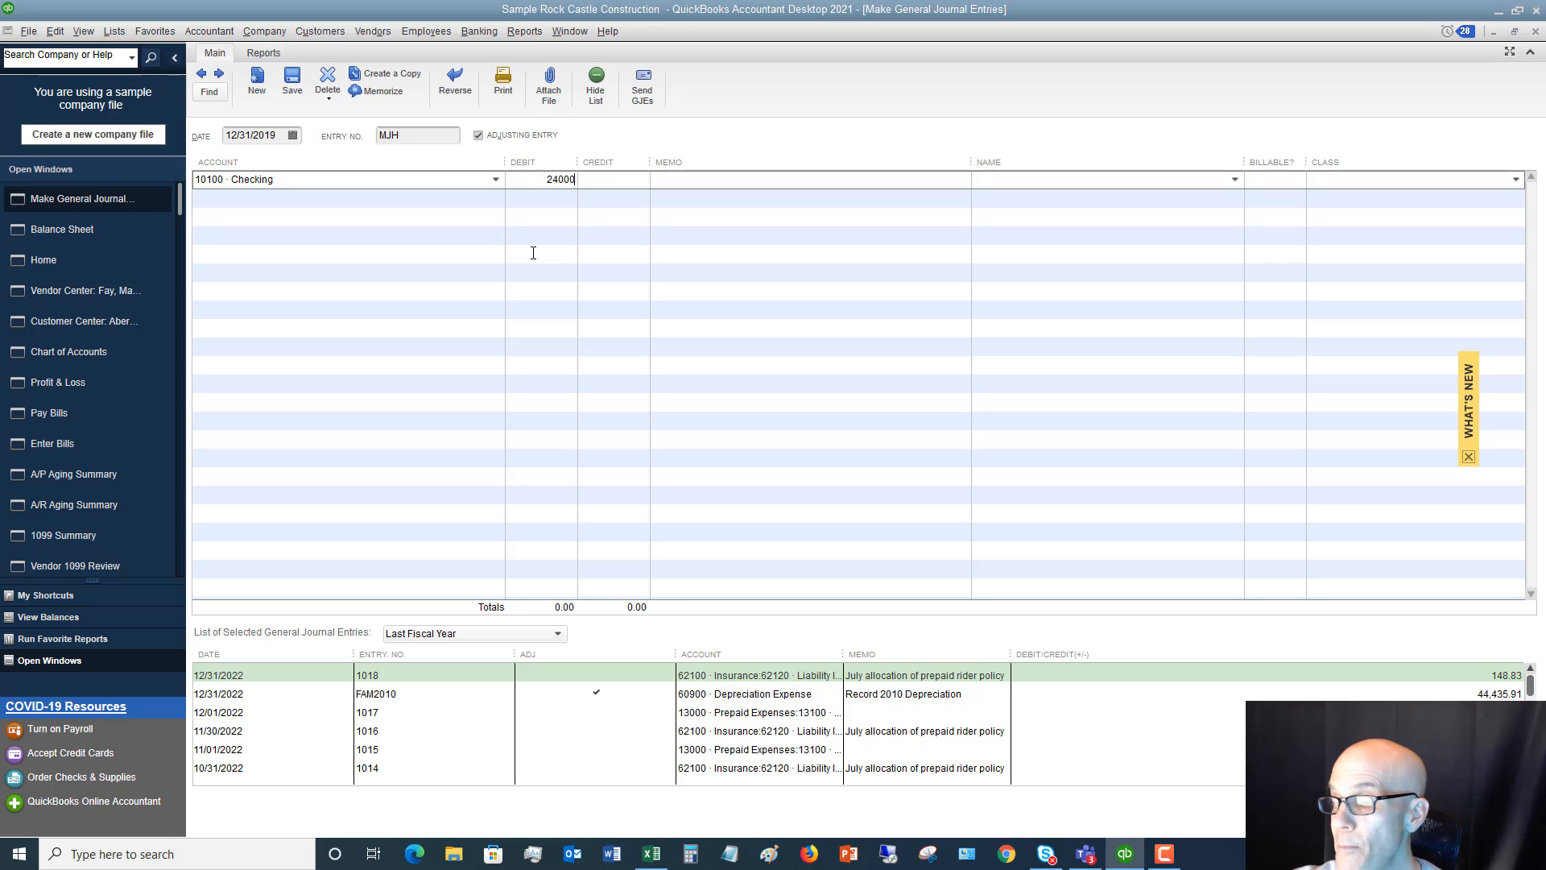
{"action": "type", "text": "/1200+"}
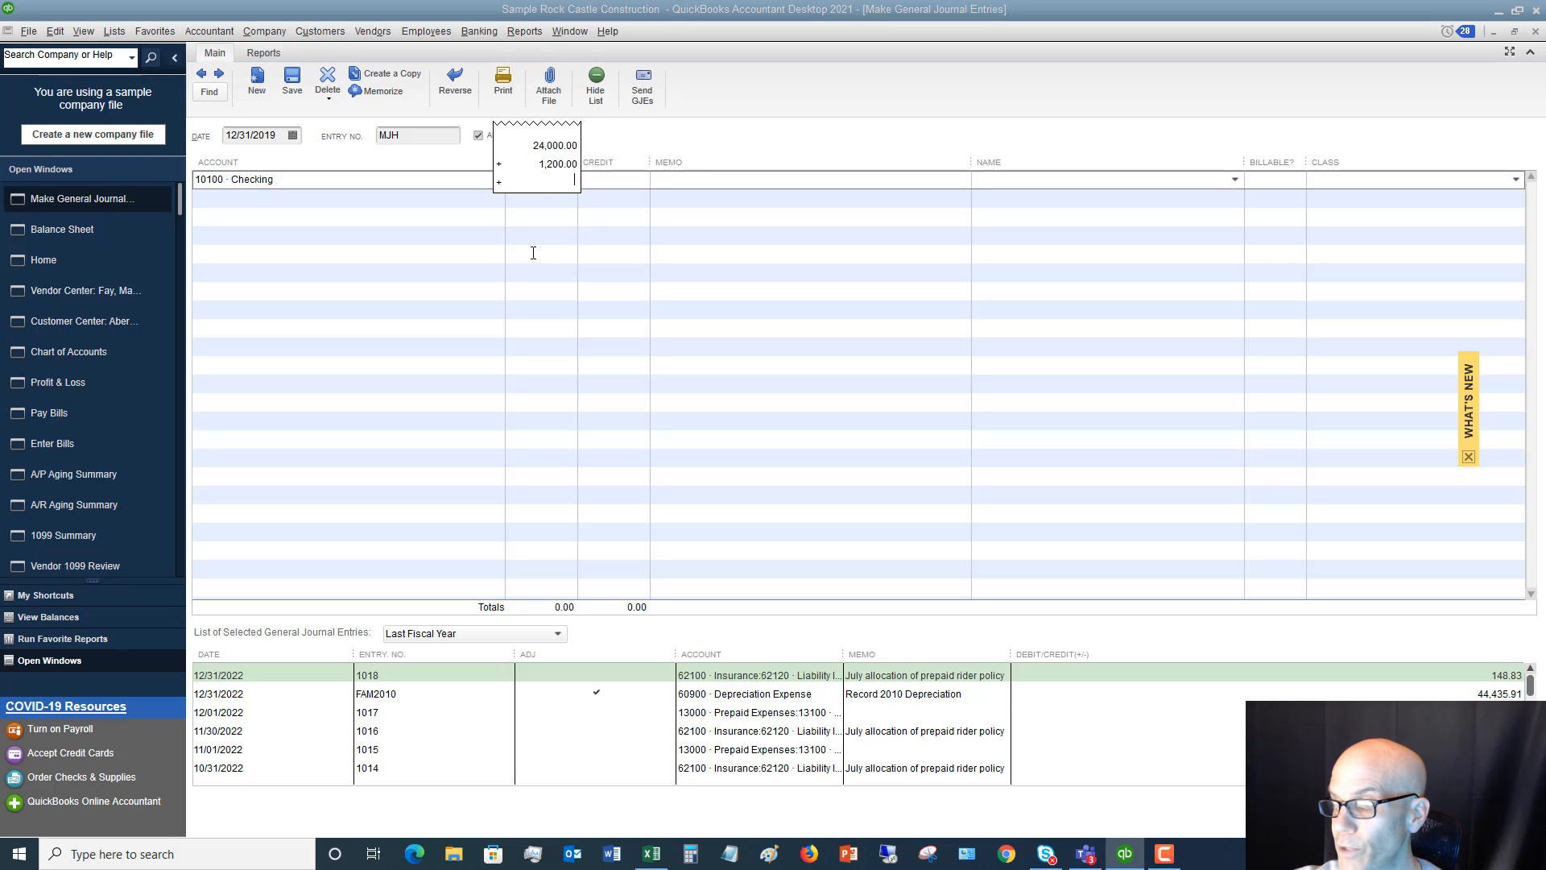
{"action": "type", "text": "50"}
{"action": "key", "text": "Return"}
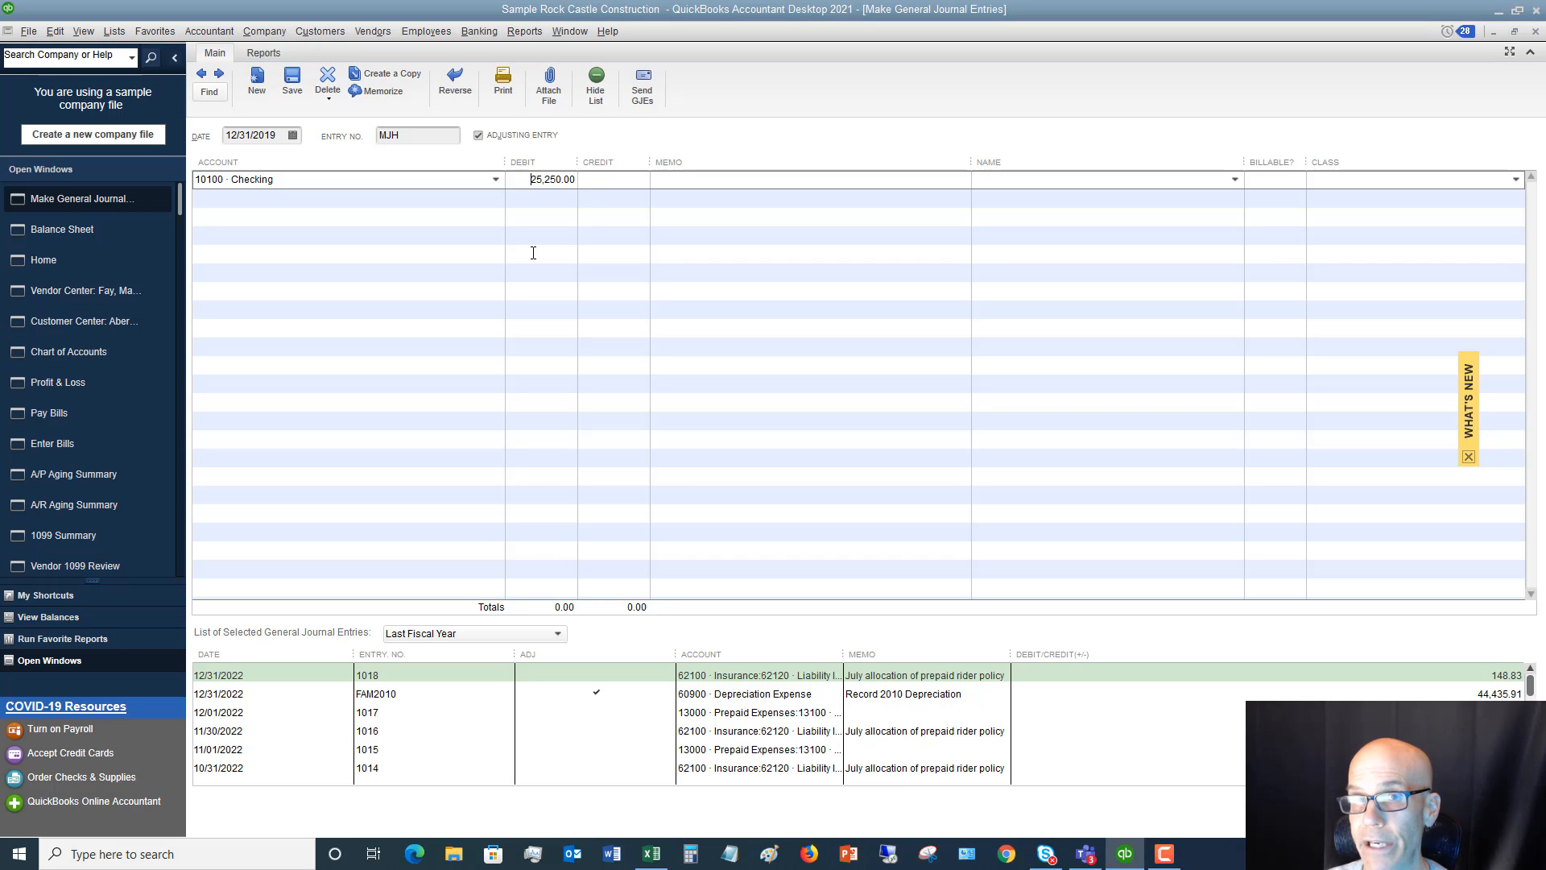
{"action": "key", "text": "Tab"}
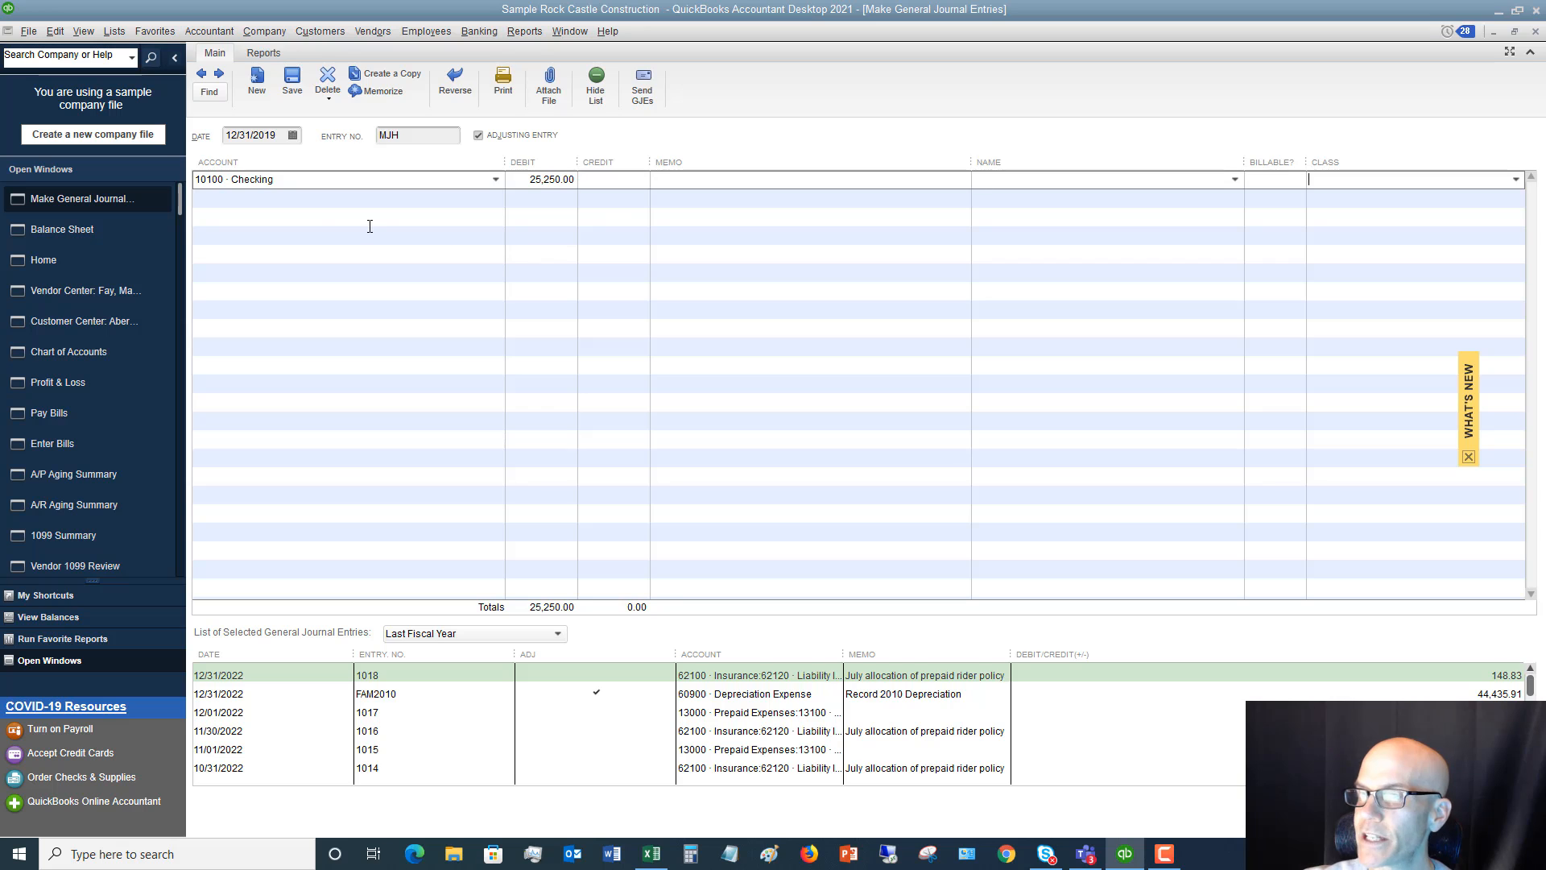
Check the Balance Sheet worksheet in Excel and add a QuickBooks journal line debiting 18700 · Security Deposits 500
{"action": "left_click", "coordinate": [306, 199]}
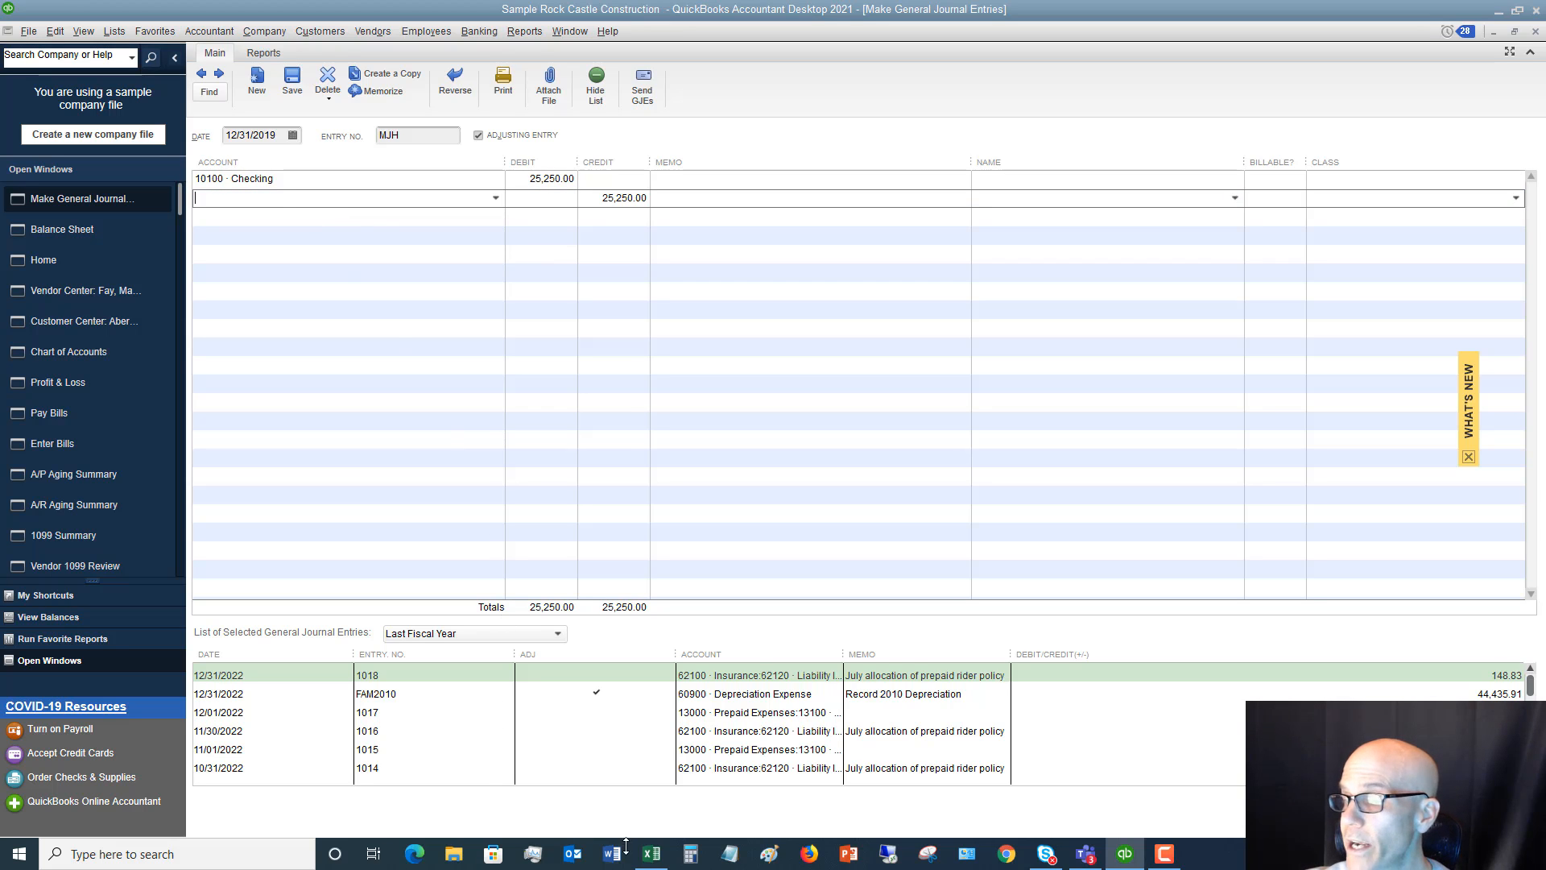
{"action": "left_click", "coordinate": [652, 854]}
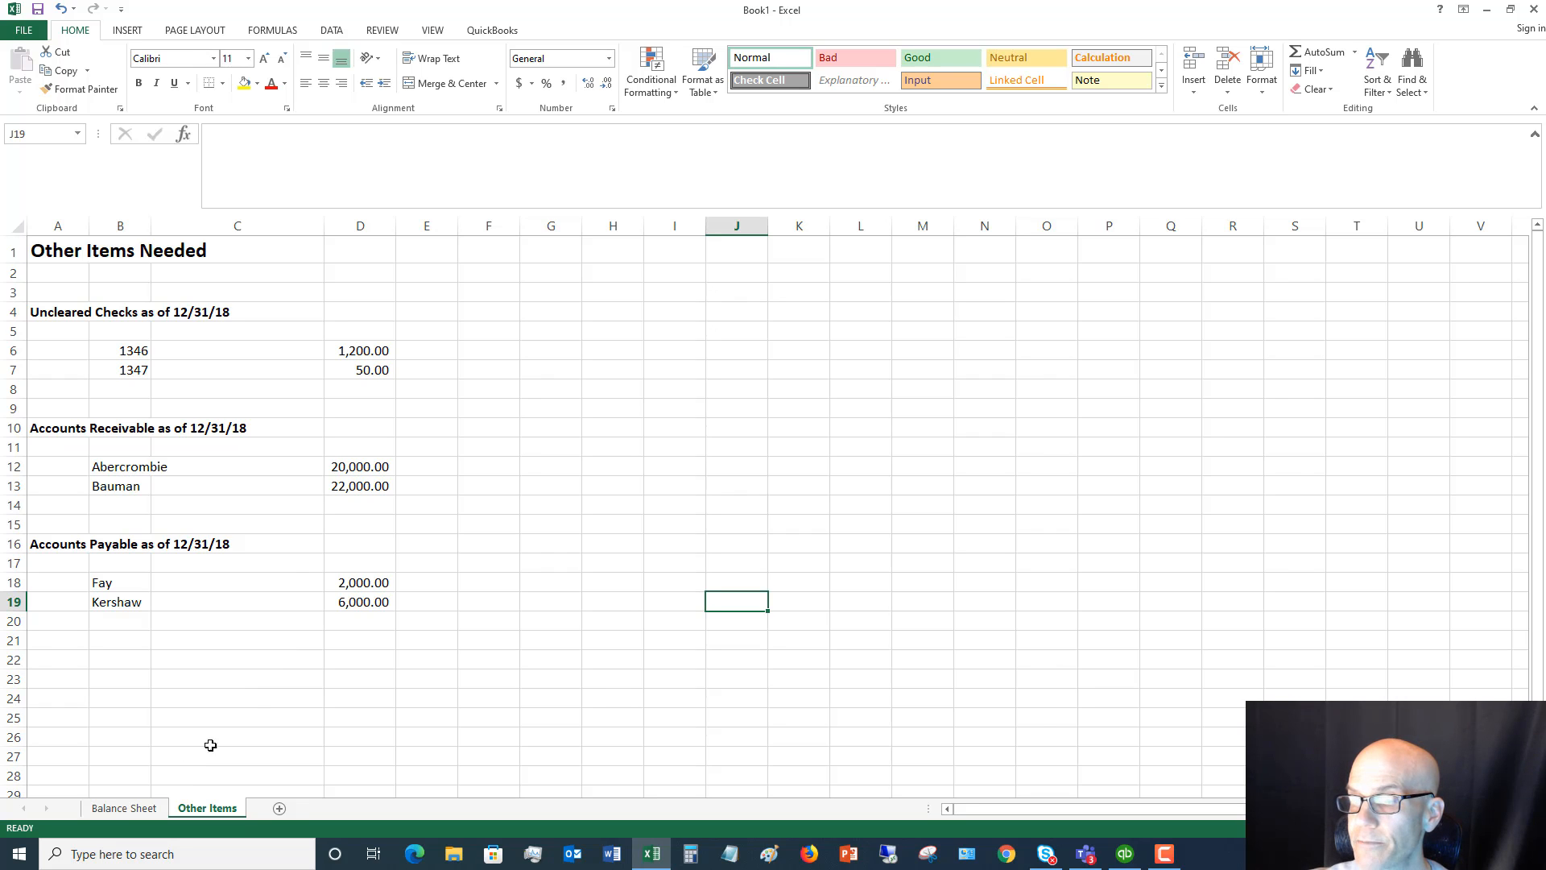
{"action": "left_click", "coordinate": [126, 809]}
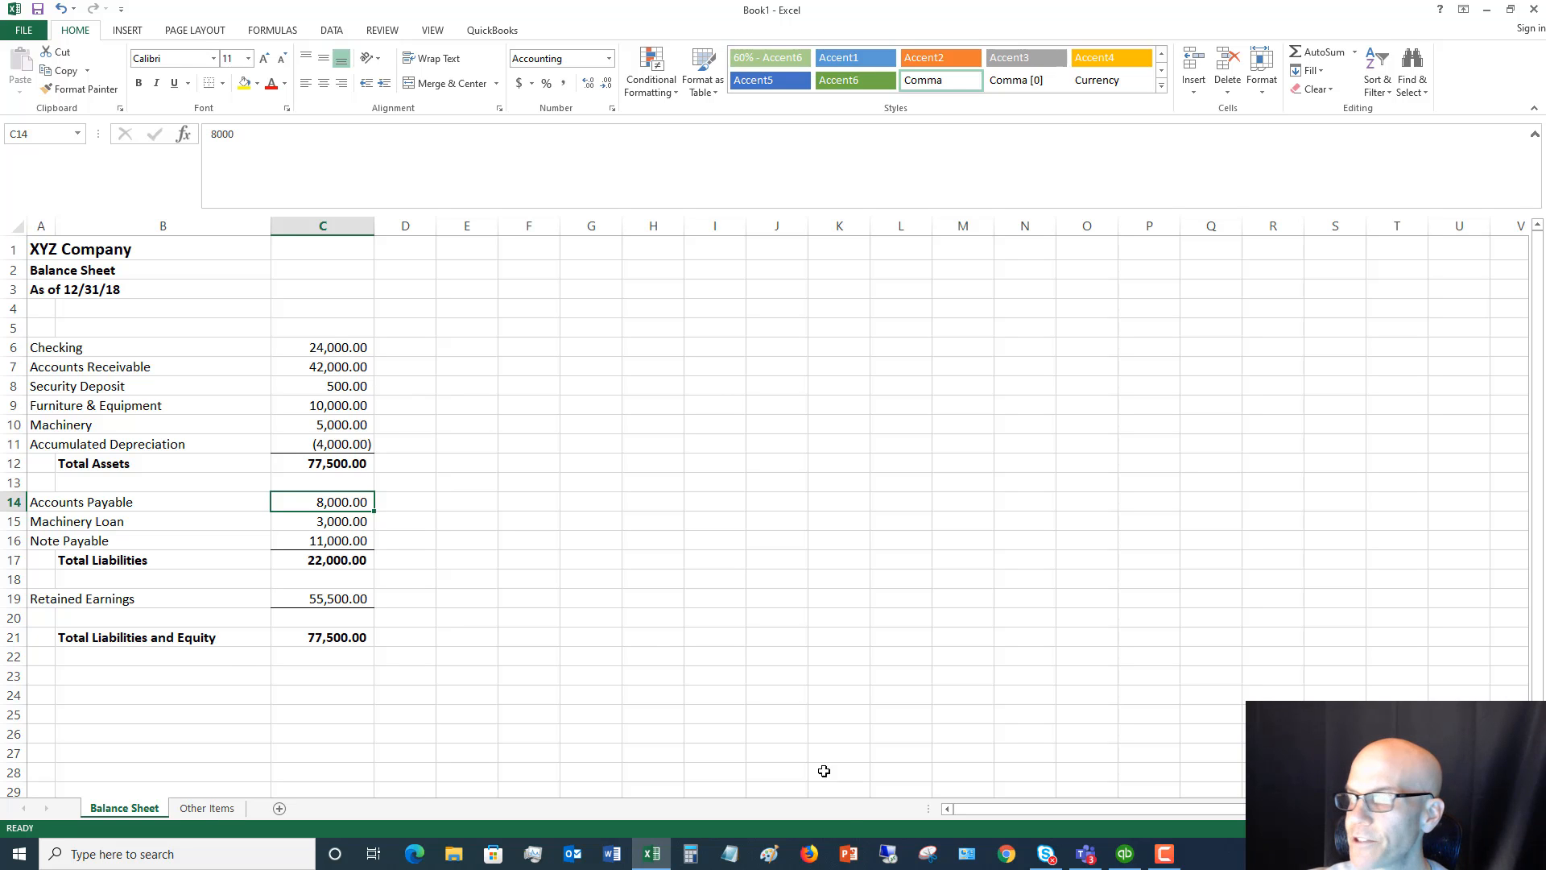
{"action": "left_click", "coordinate": [1125, 863]}
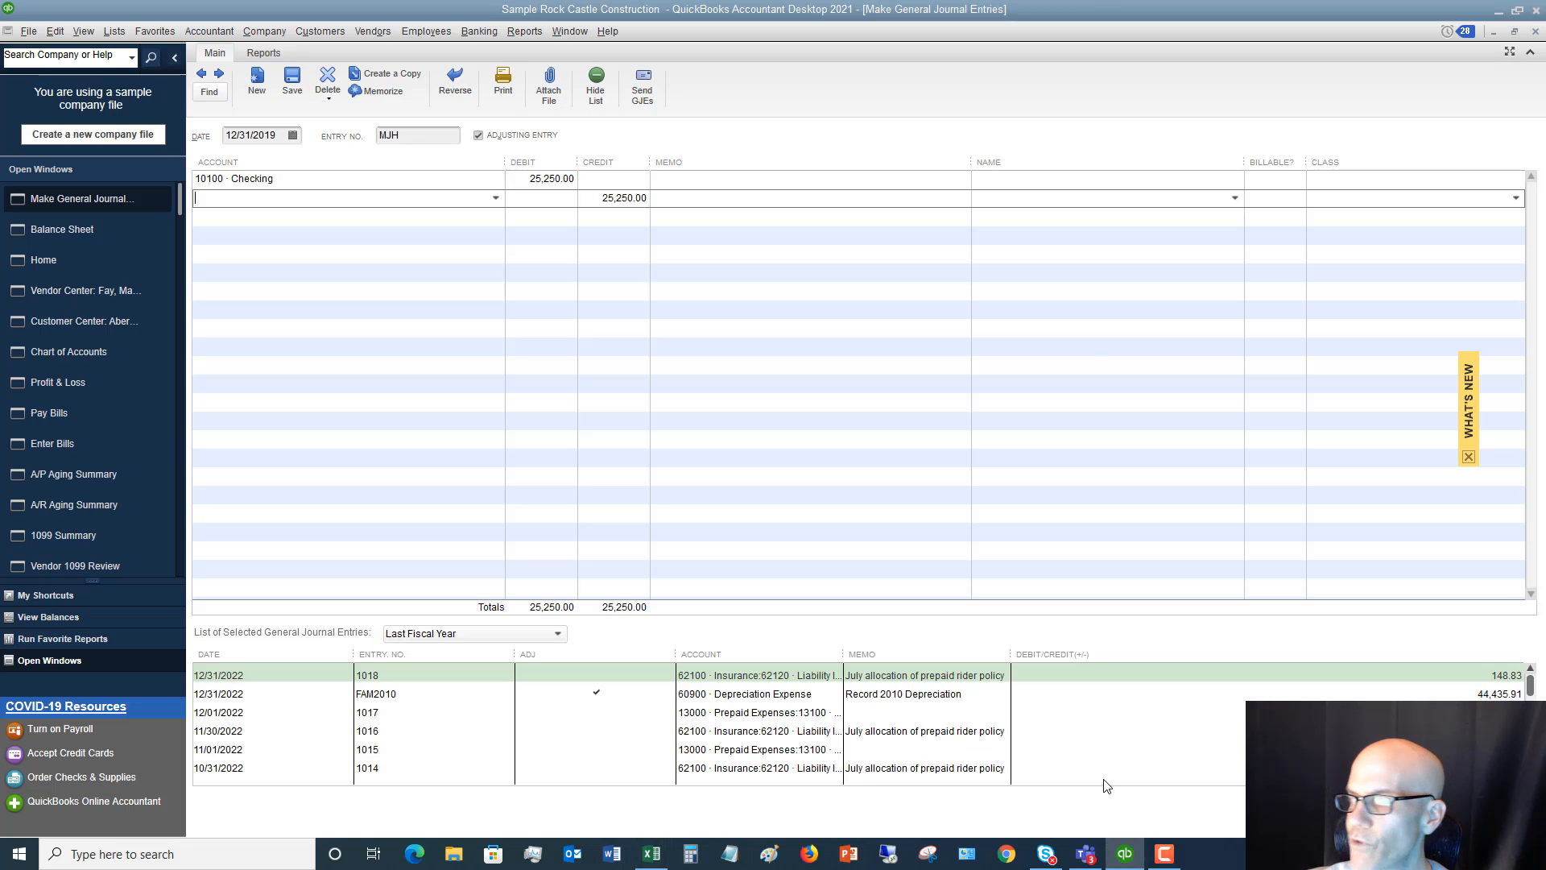
{"action": "type", "text": "18700 · Security Deposits"}
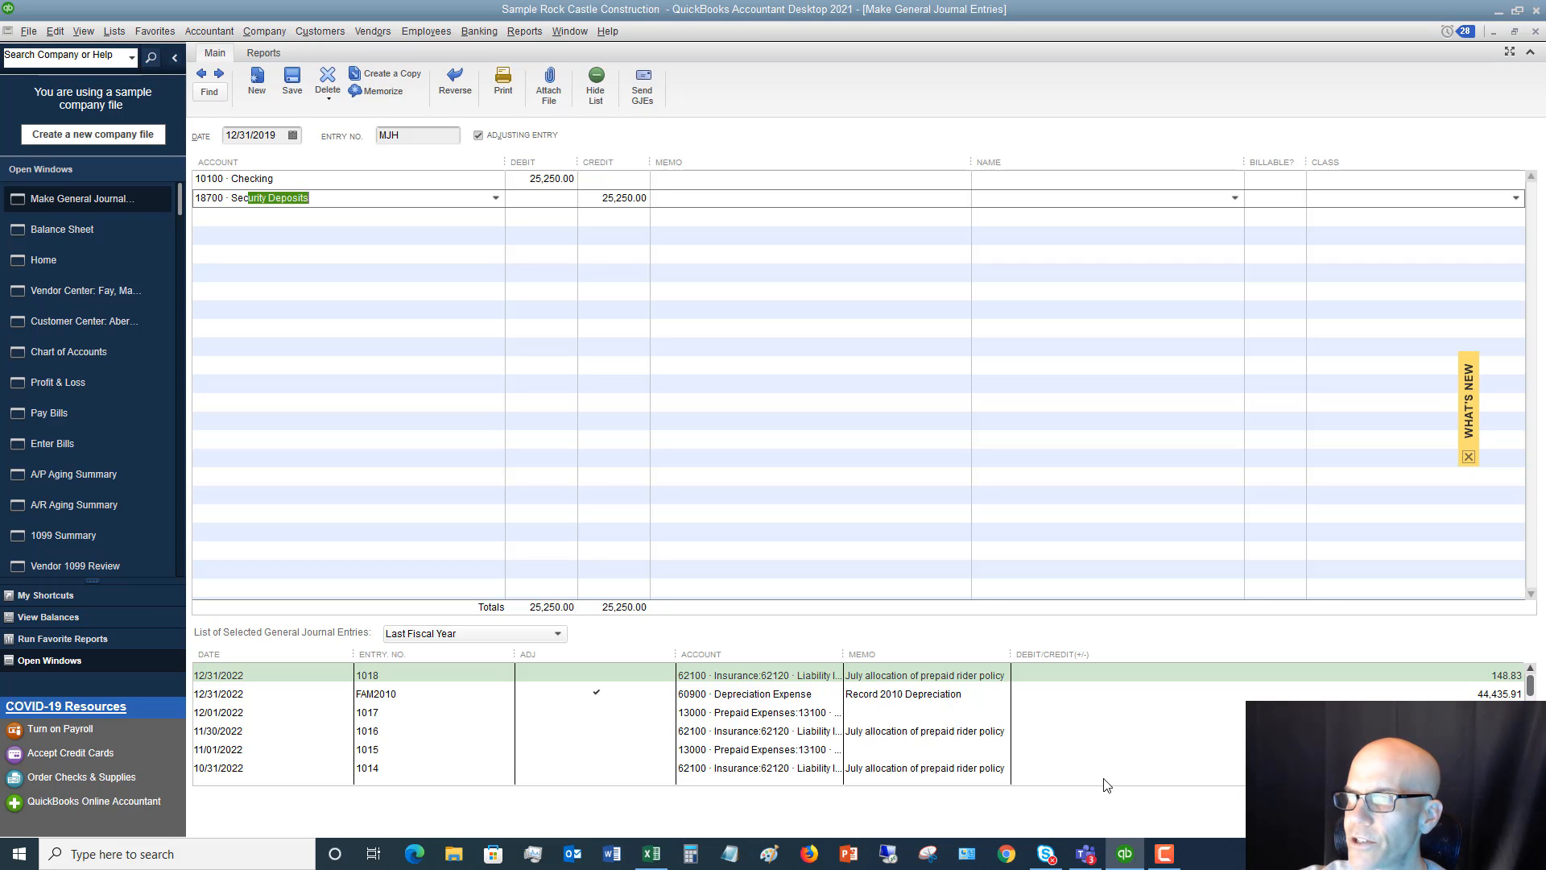
{"action": "key", "text": "Tab"}
{"action": "type", "text": "500"}
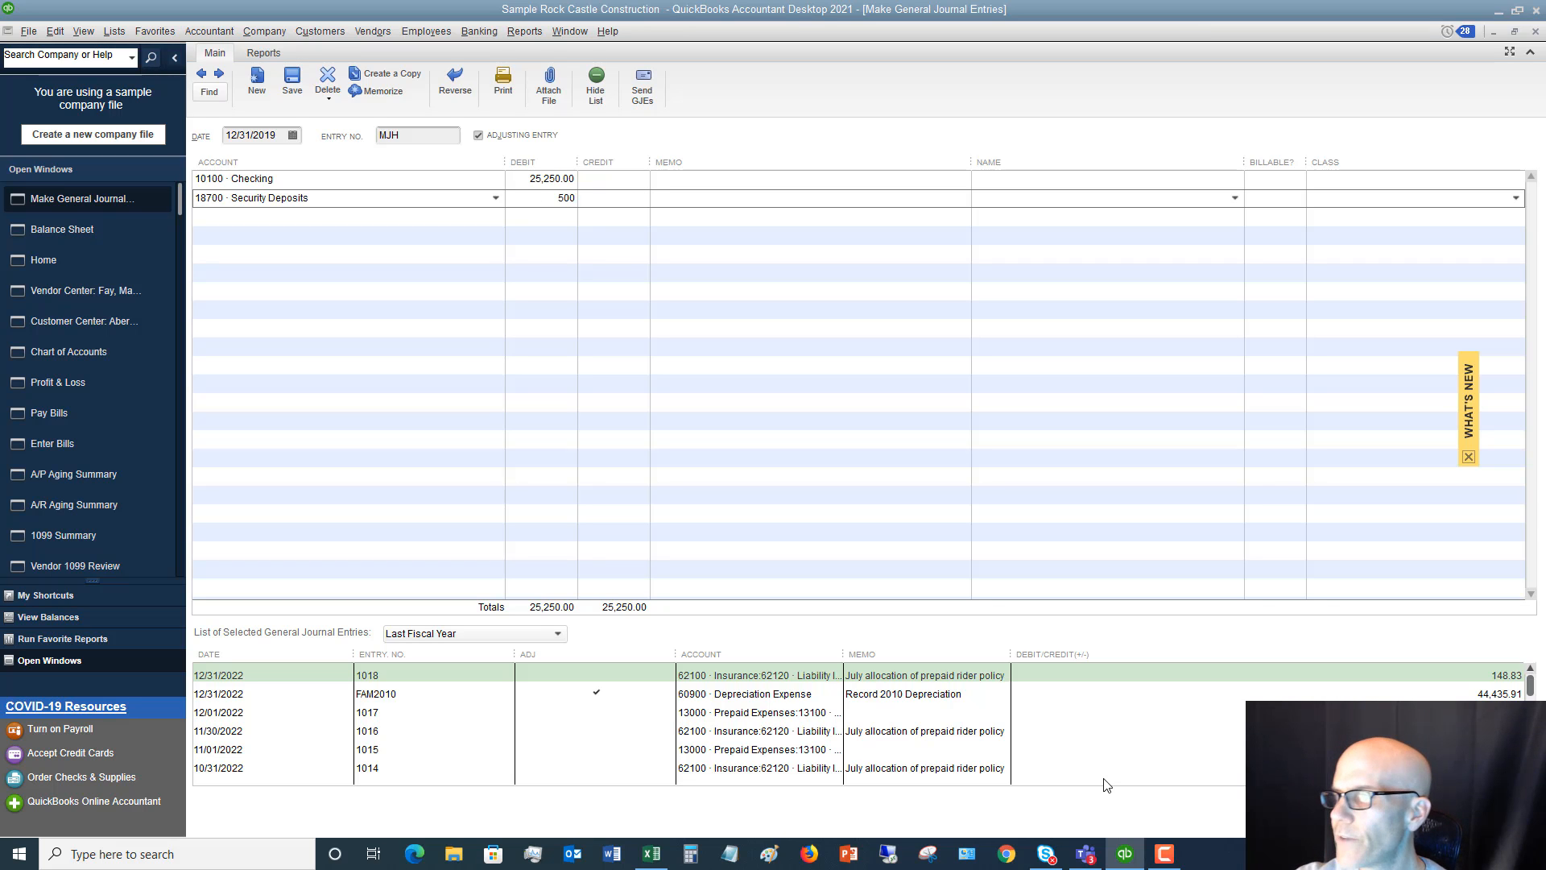
{"action": "key", "text": "Tab"}
{"action": "key", "text": "Tab"}
{"action": "key", "text": "Tab"}
{"action": "key", "text": "Tab"}
{"action": "key", "text": "Tab"}
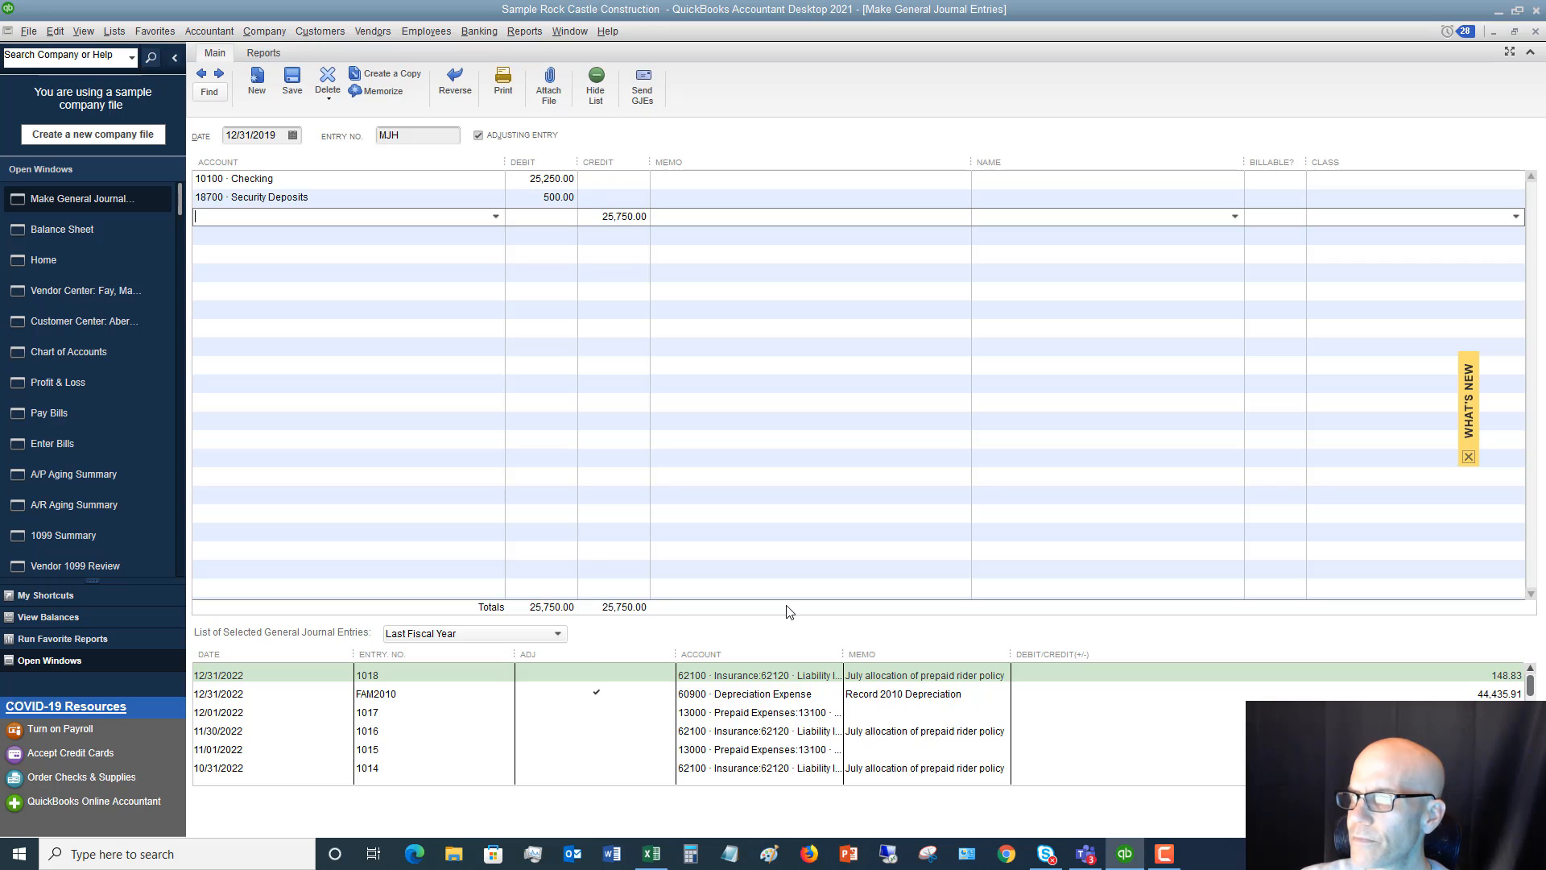
Check the Balance Sheet worksheet in Excel and add a QuickBooks journal line debiting 15000 · Furniture and Equipment 10,000
{"action": "left_click", "coordinate": [1121, 865]}
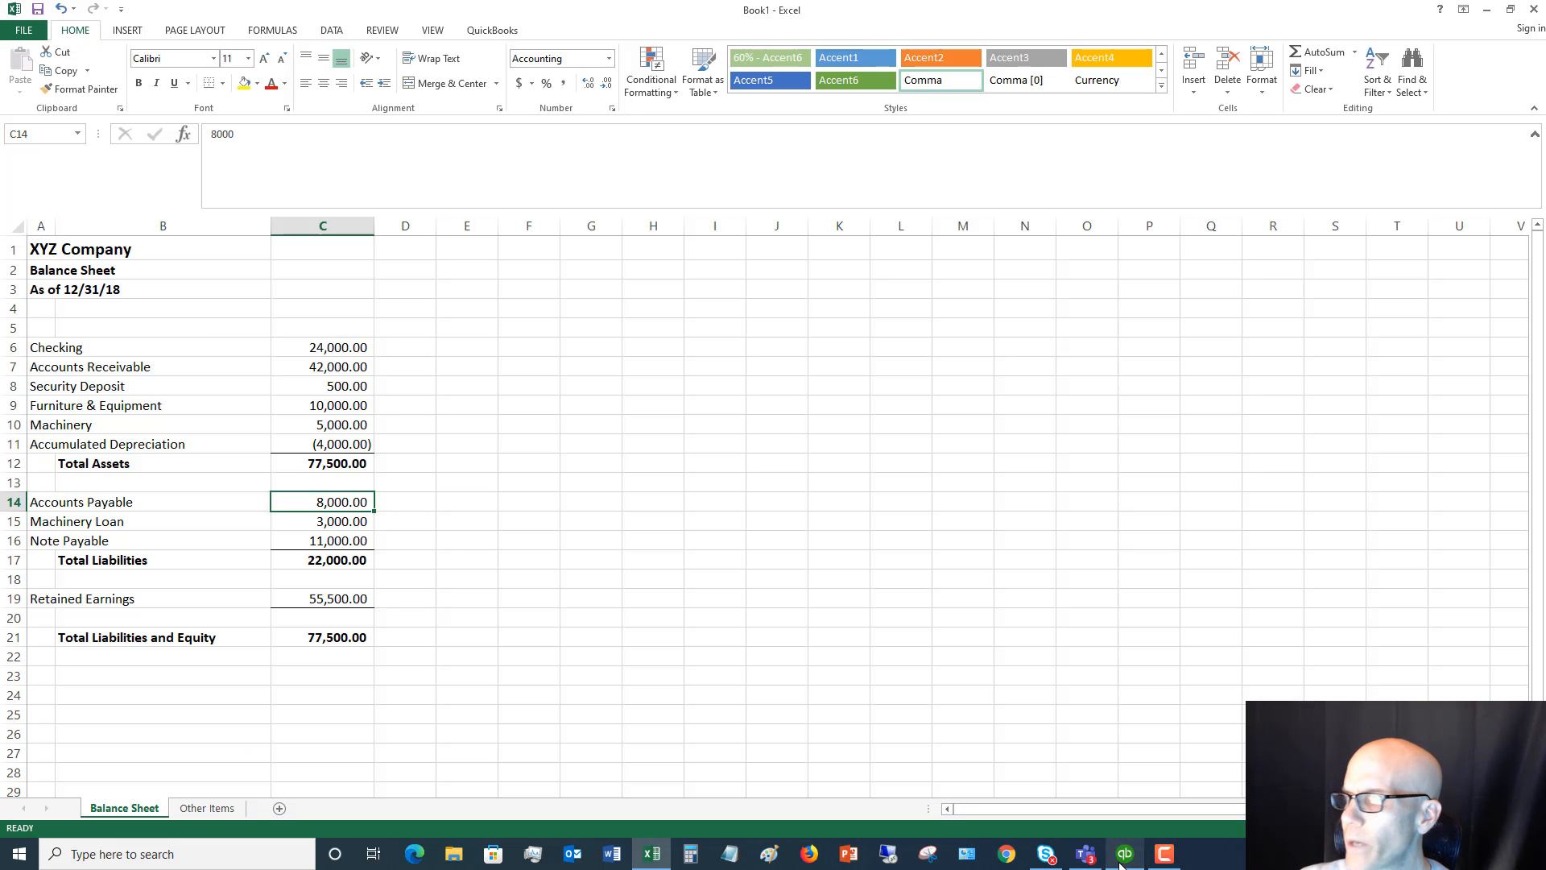
{"action": "left_click", "coordinate": [1122, 856]}
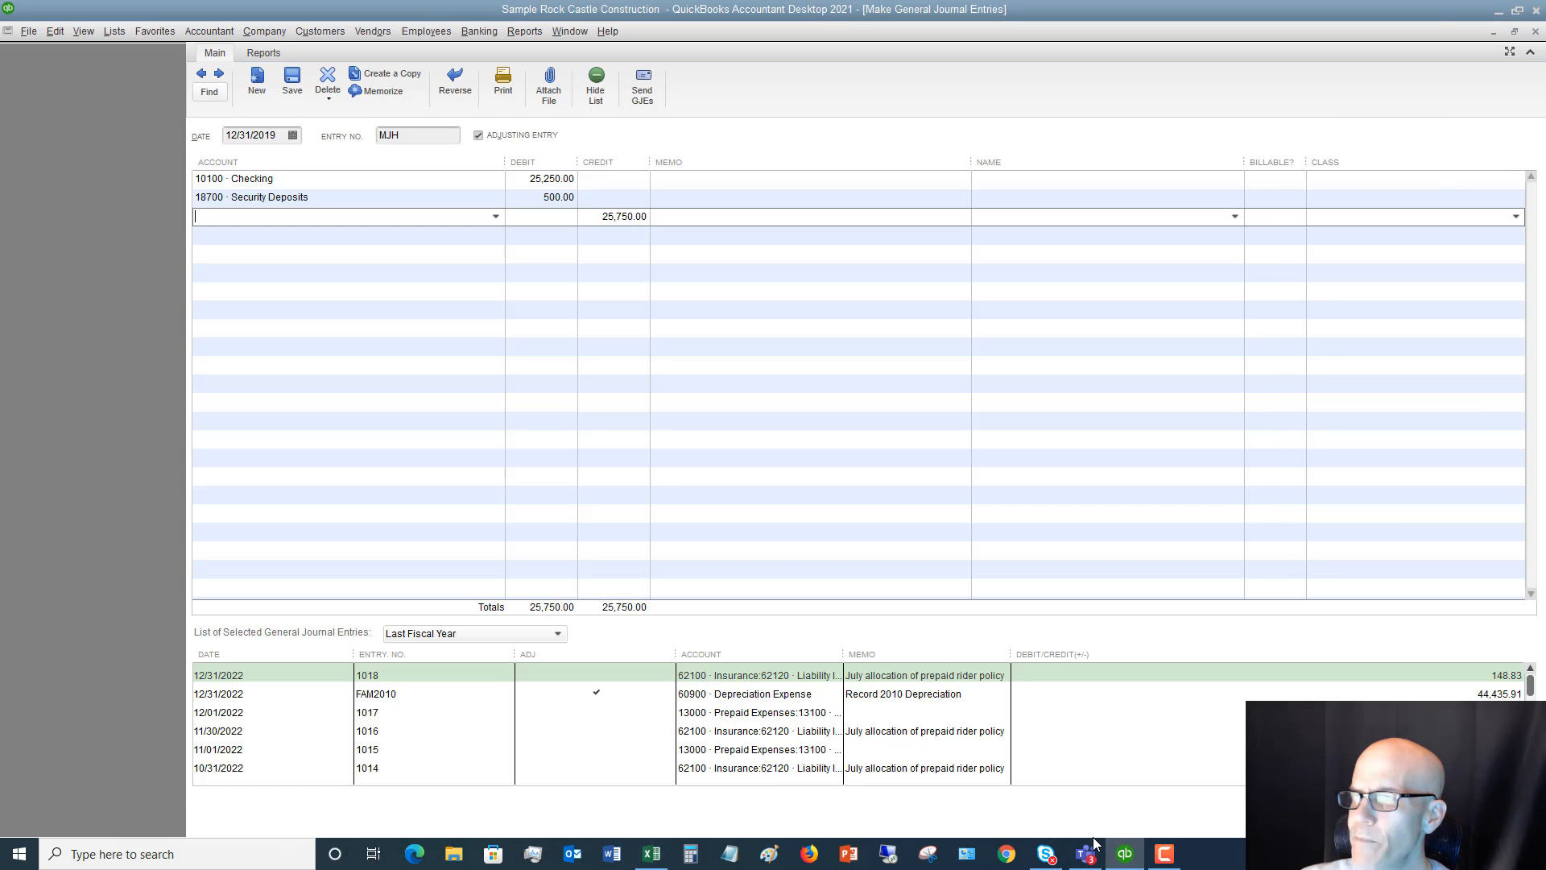
{"action": "type", "text": "Fu"}
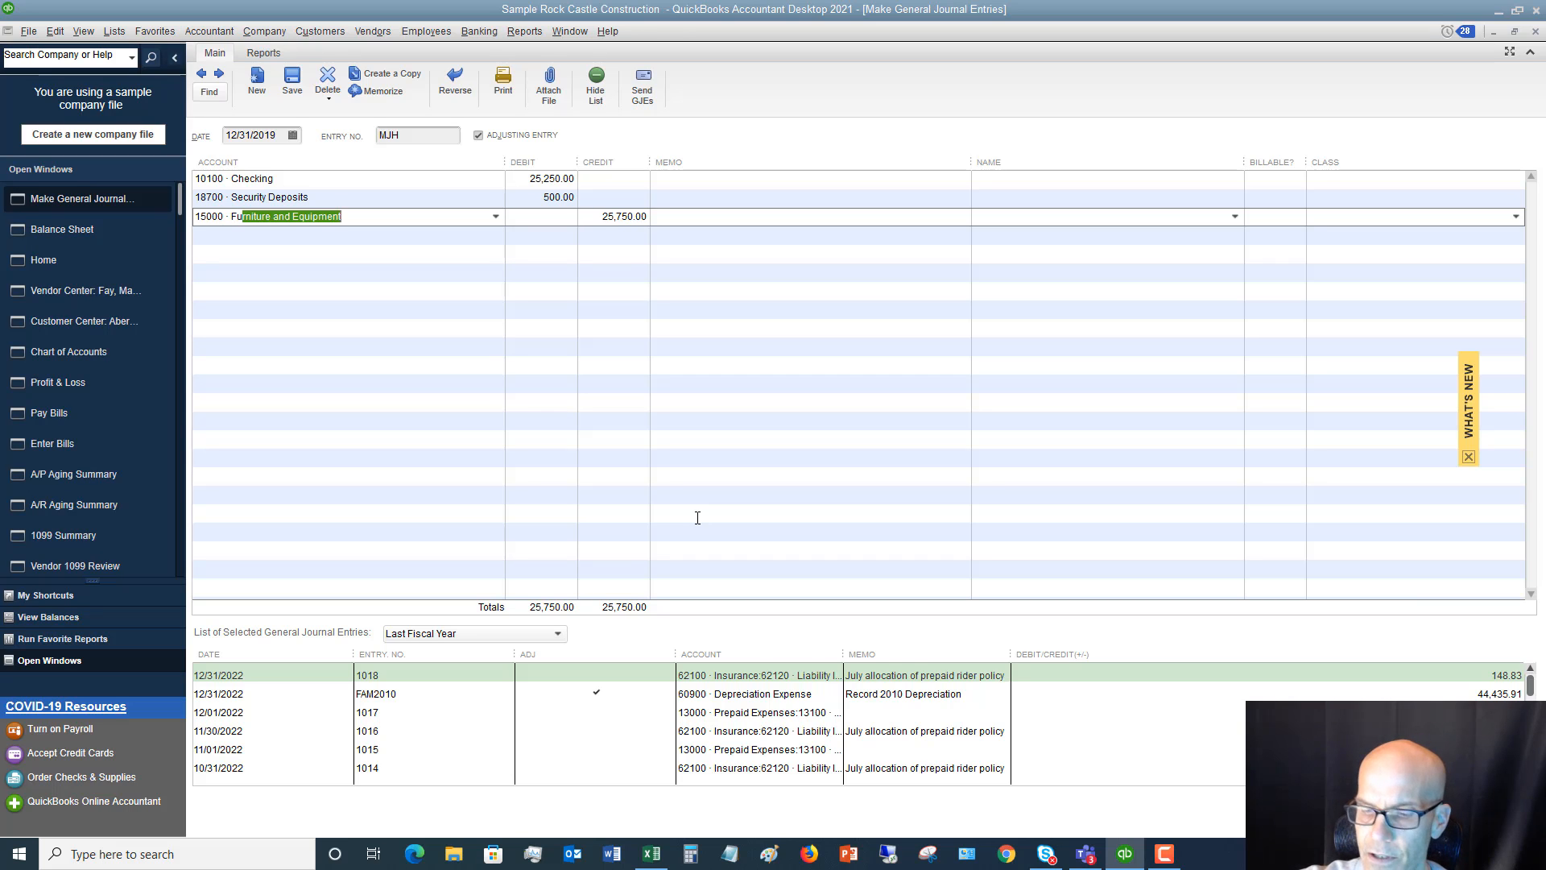
{"action": "type", "text": "r"}
{"action": "key", "text": "Tab"}
{"action": "type", "text": "1"}
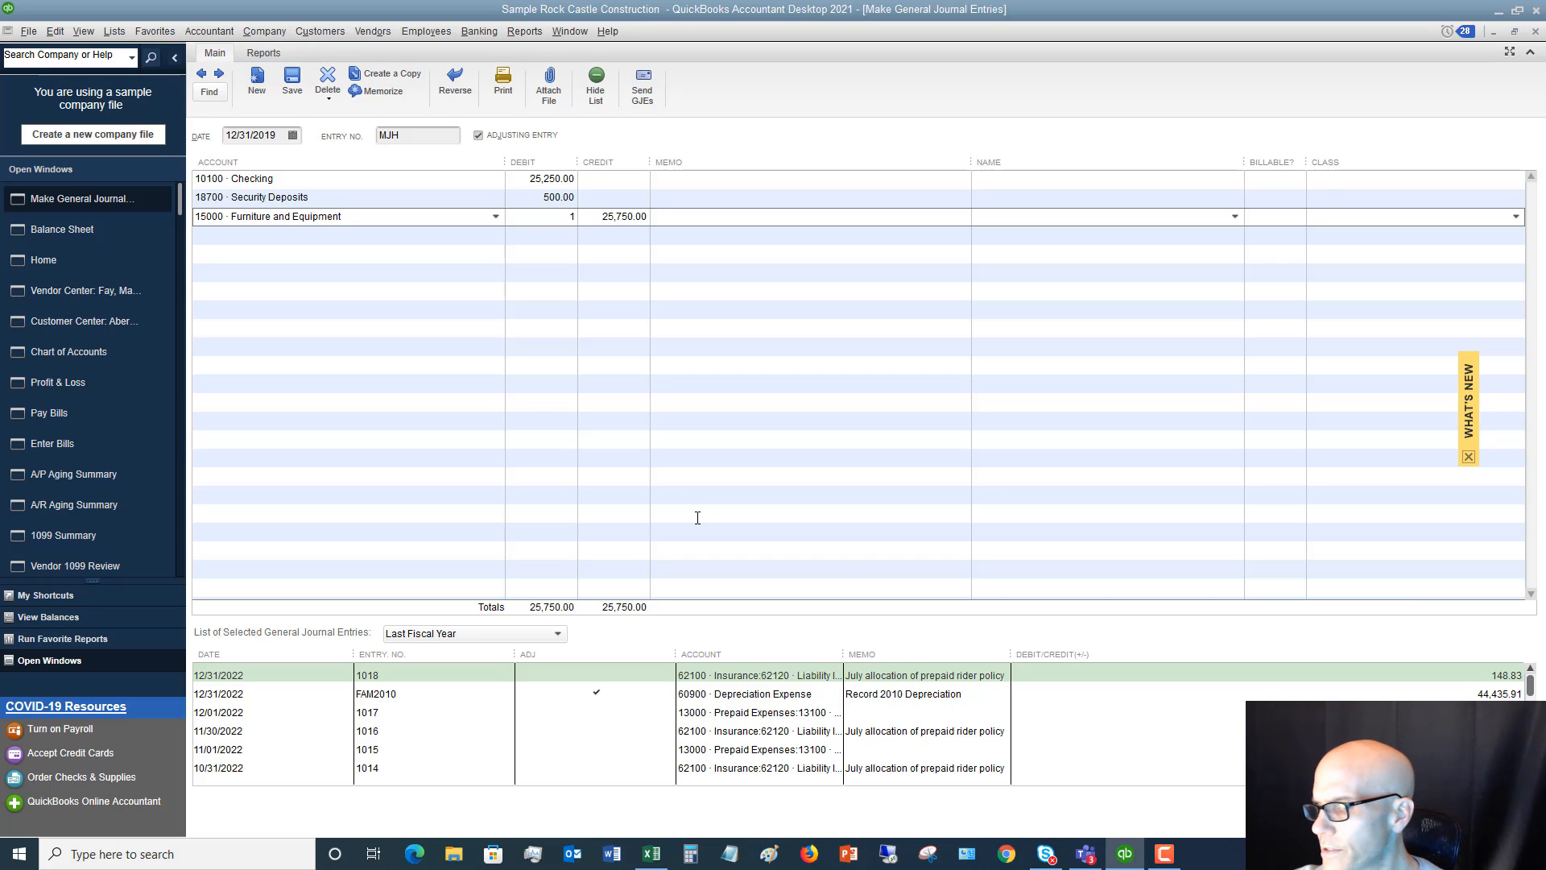
{"action": "type", "text": "0,000"}
{"action": "key", "text": "Tab"}
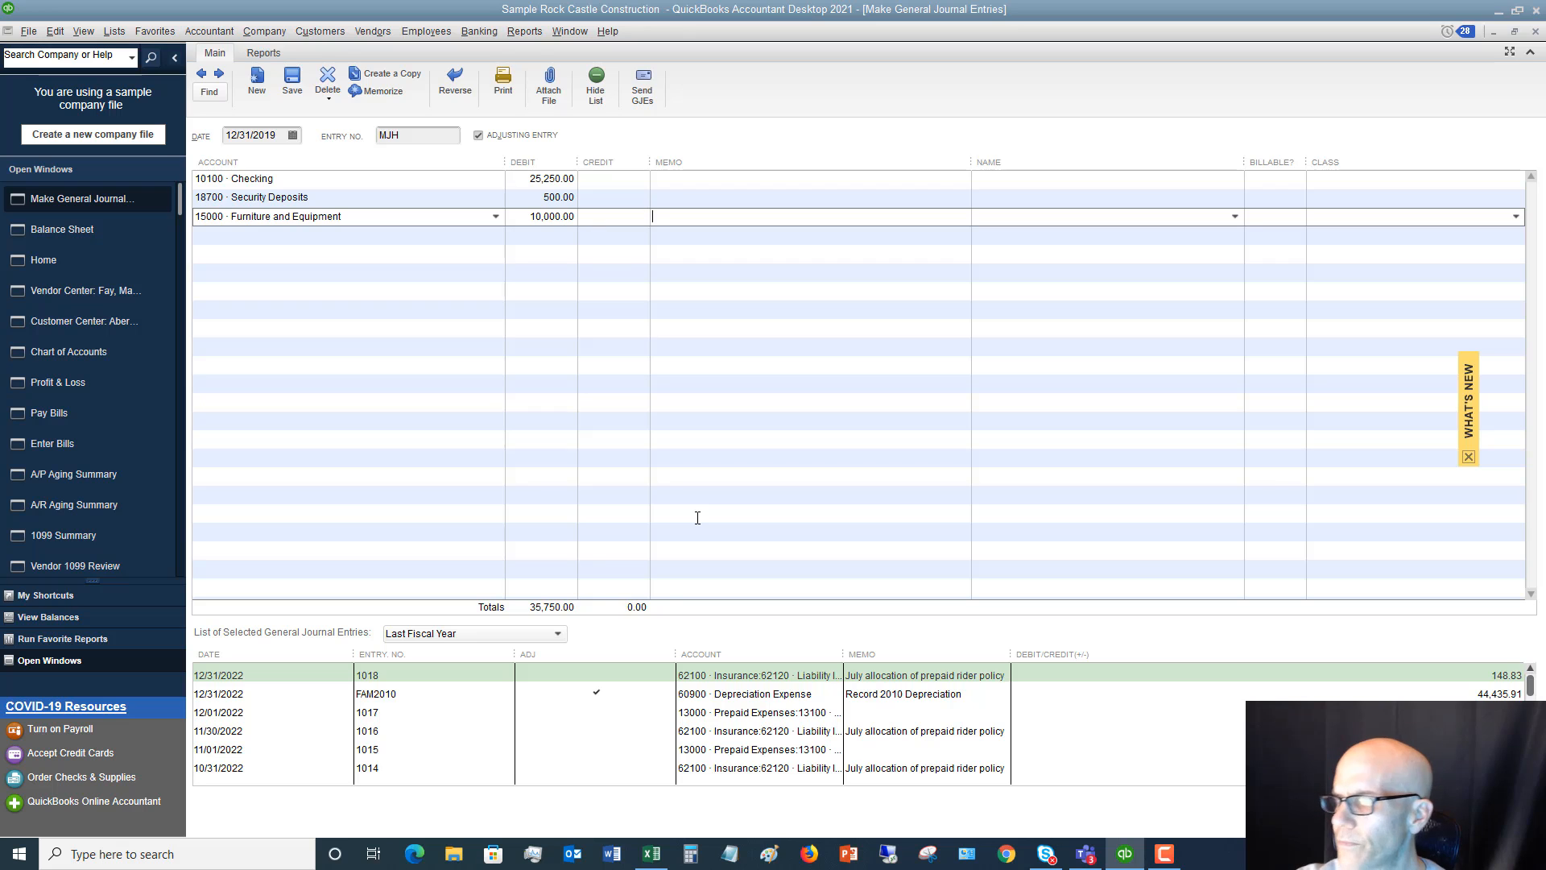
{"action": "key", "text": "Tab"}
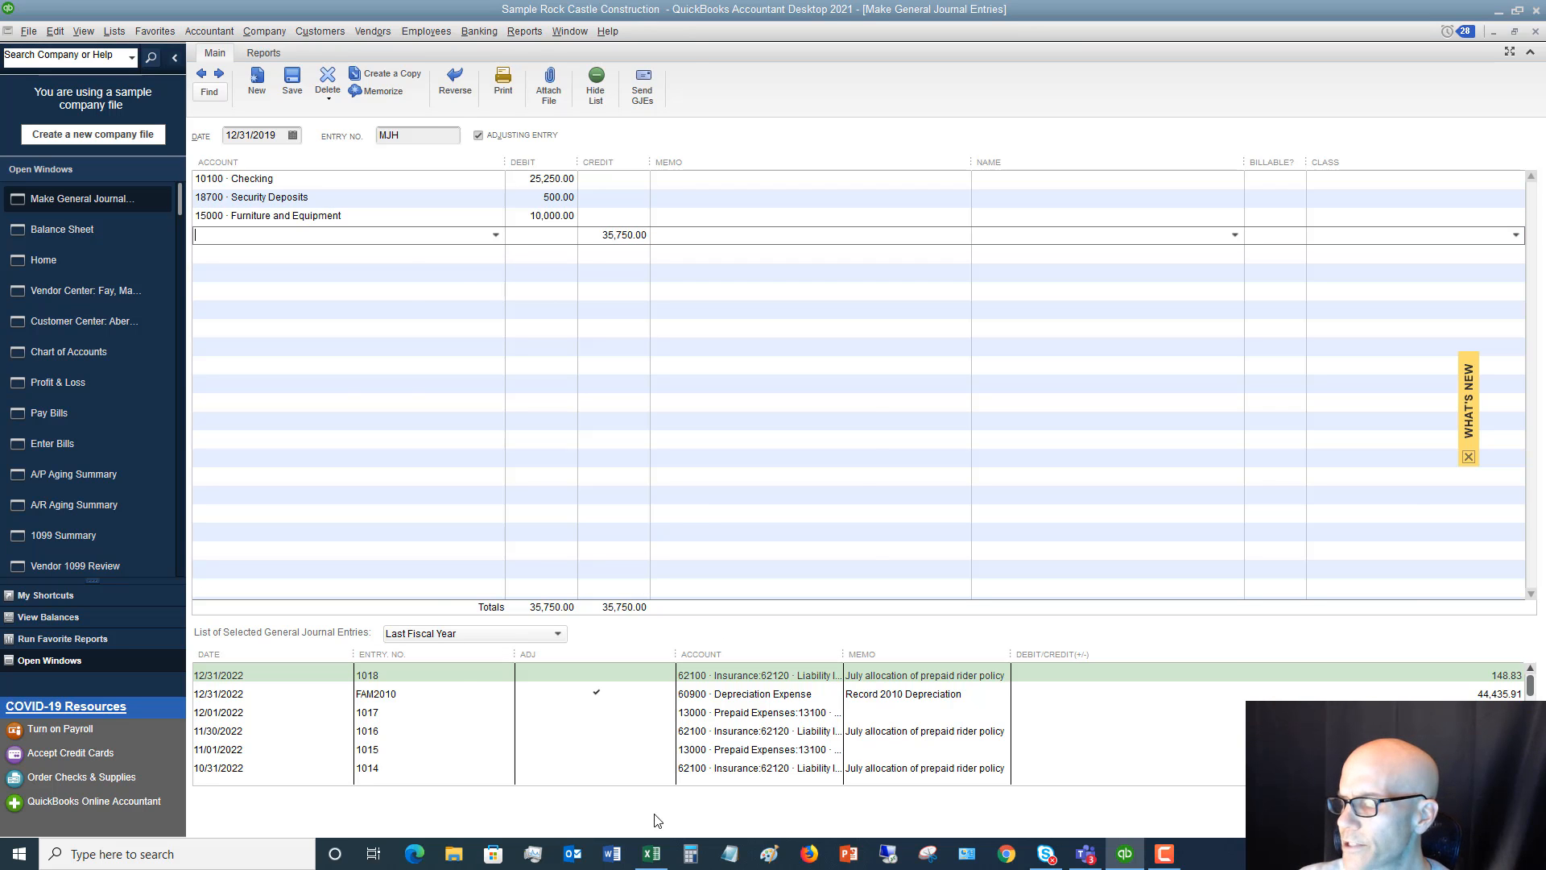
Consult the Balance Sheet worksheet in Excel, and in QuickBooks start a new Fixed Asset account from the next journal line
{"action": "left_click", "coordinate": [643, 860]}
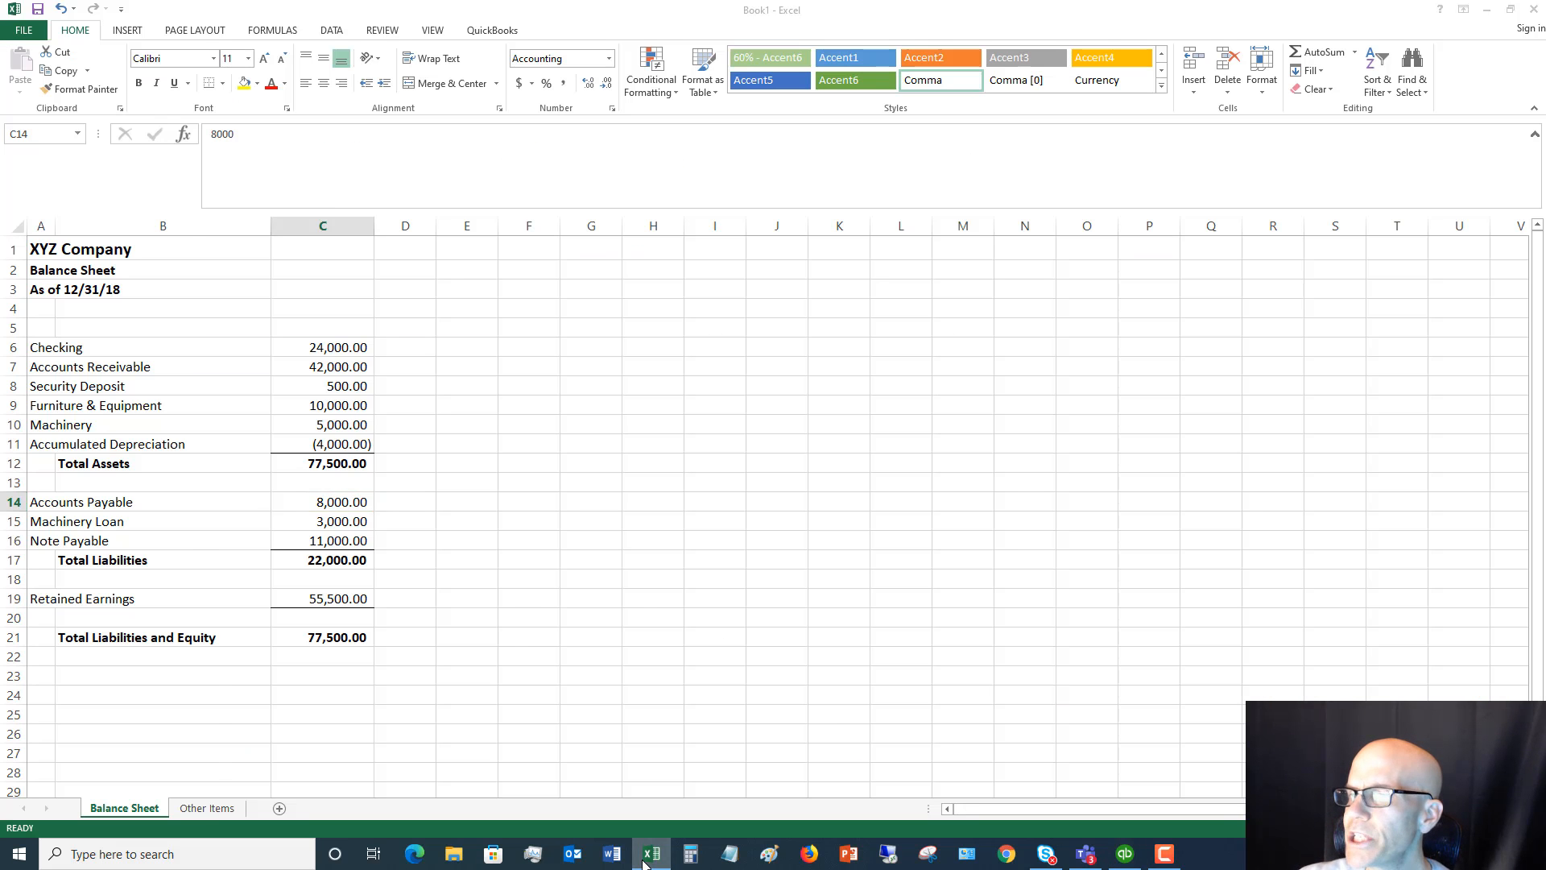
{"action": "left_click", "coordinate": [645, 858]}
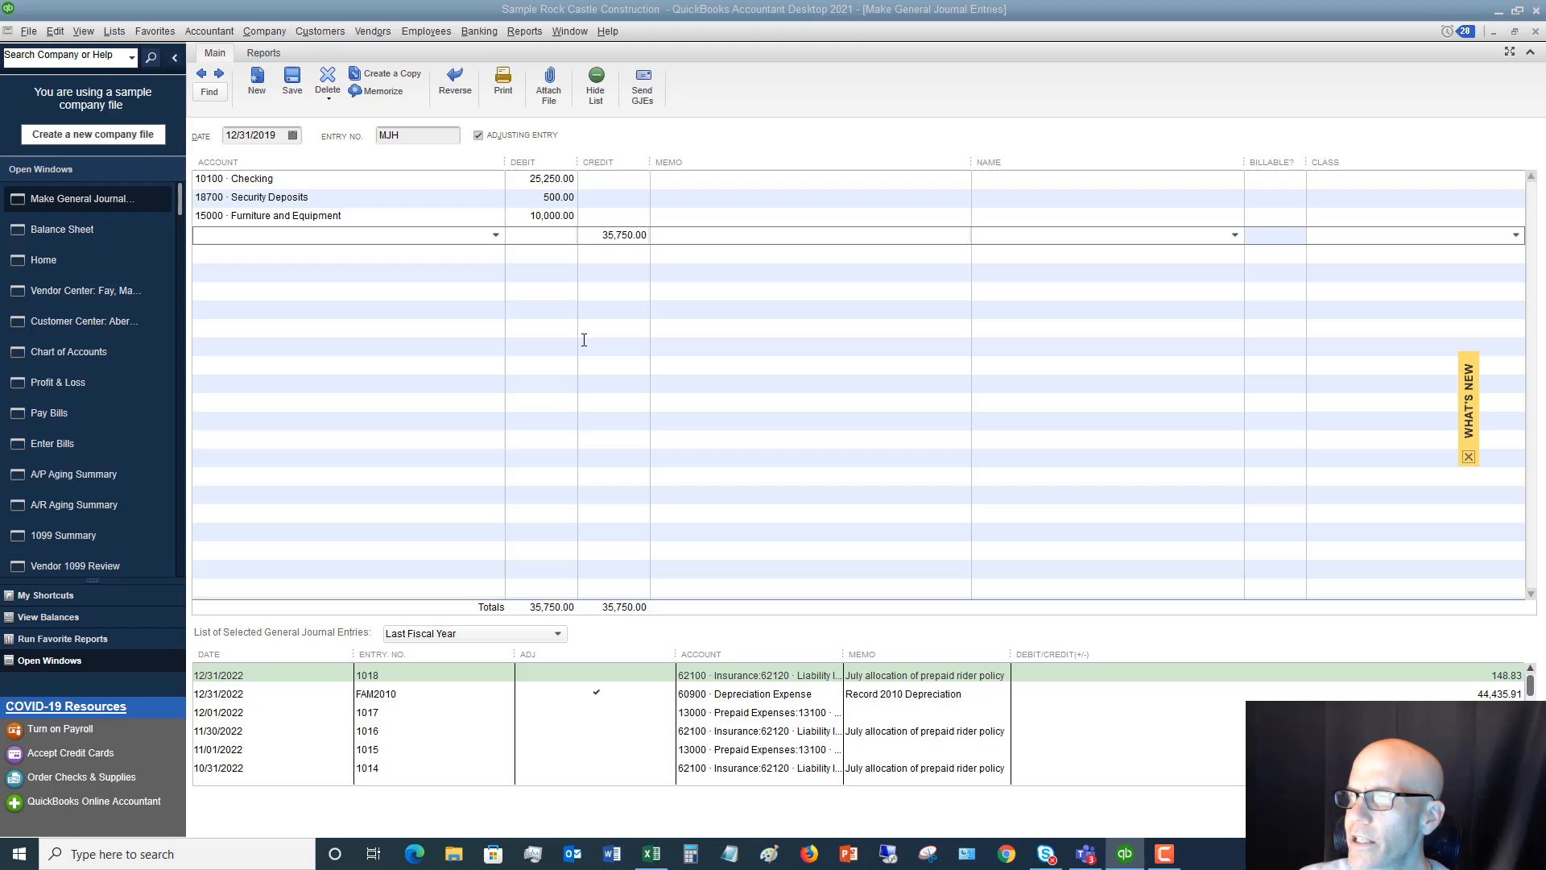
{"action": "left_click", "coordinate": [436, 233]}
{"action": "type", "text": "mach"}
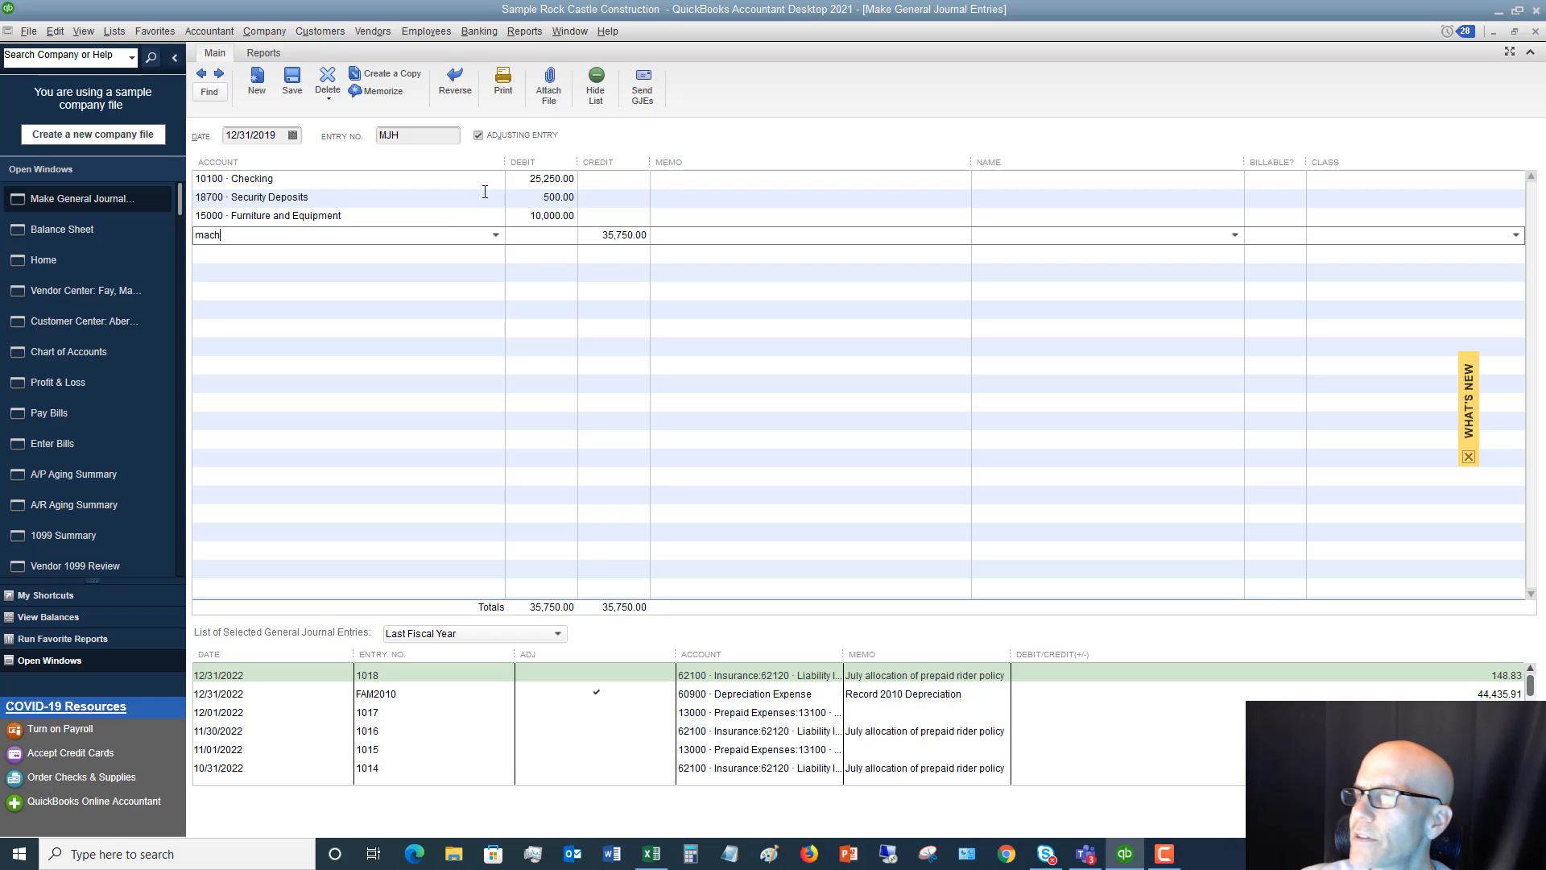
{"action": "left_click", "coordinate": [495, 236]}
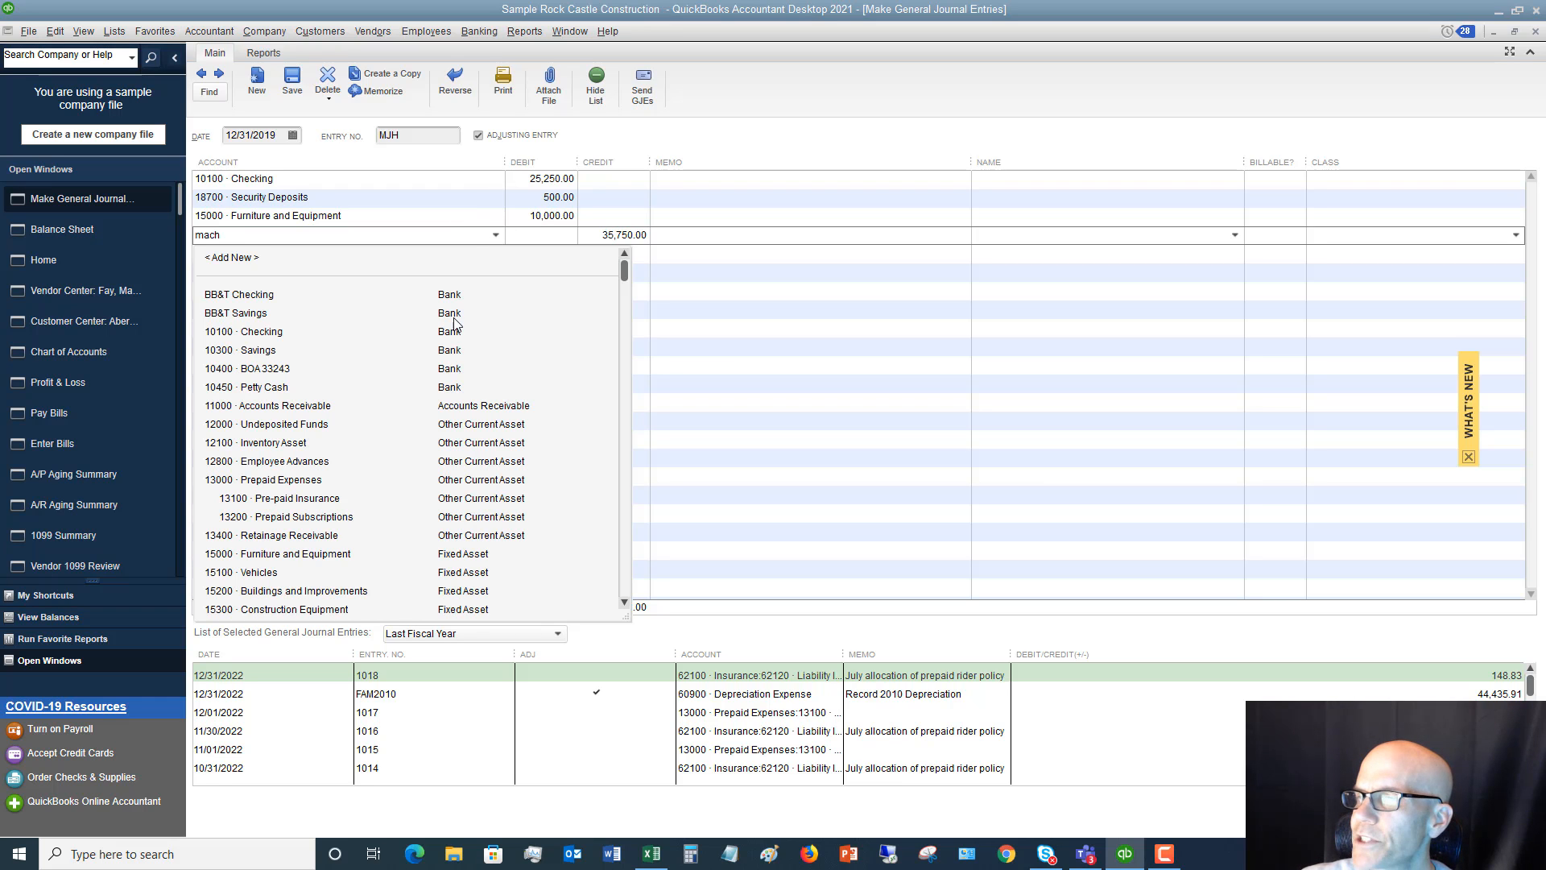
{"action": "scroll", "coordinate": [439, 355], "scroll_direction": "down", "scroll_amount": 1}
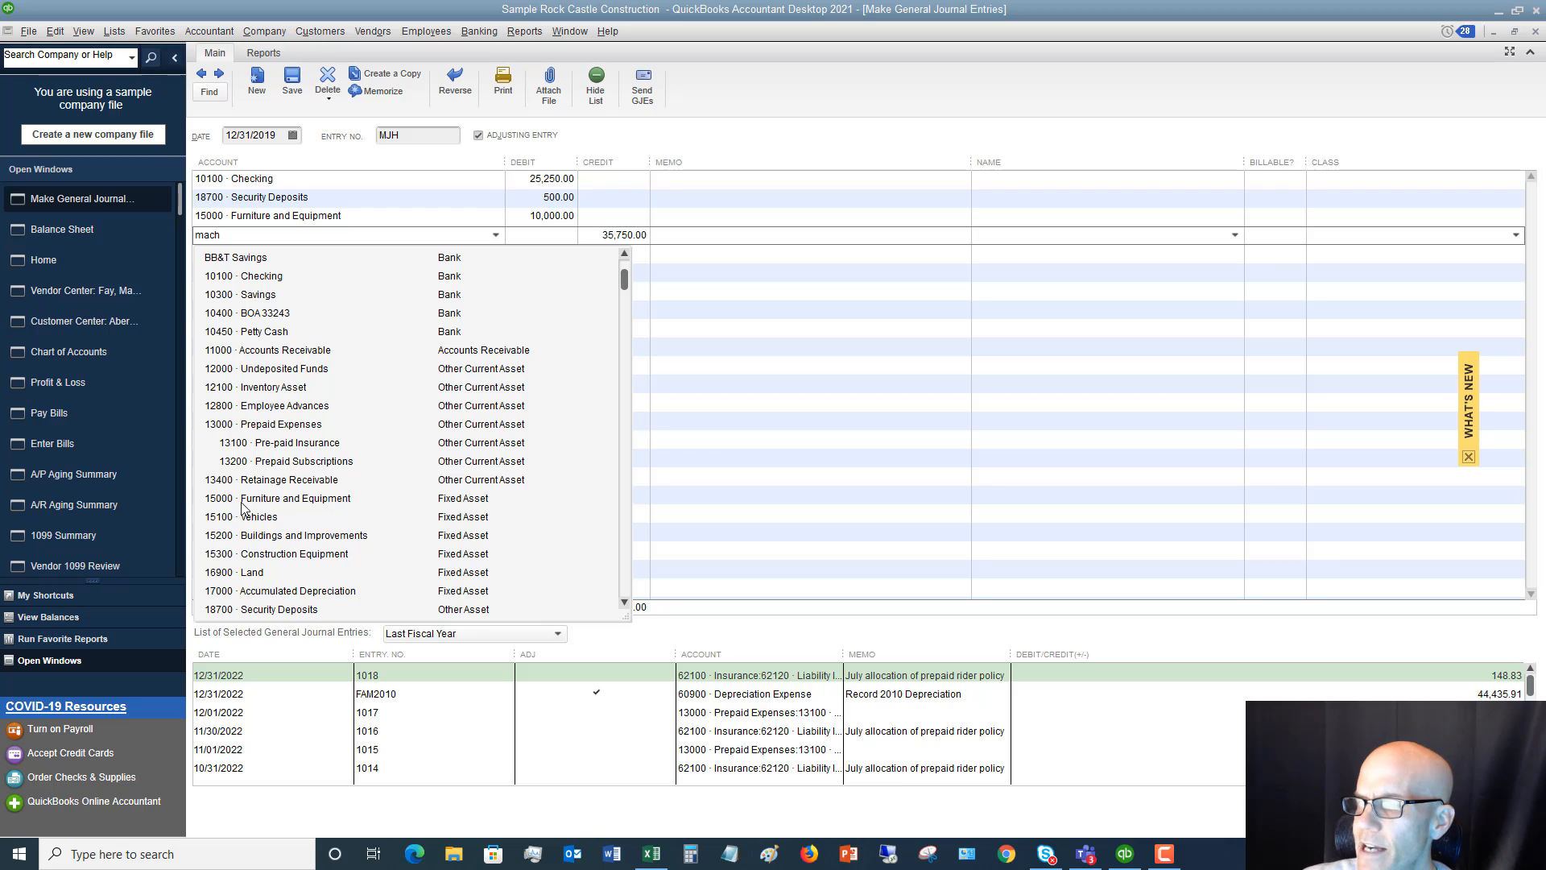
{"action": "scroll", "coordinate": [242, 512], "scroll_direction": "up", "scroll_amount": 1}
{"action": "left_click", "coordinate": [245, 259]}
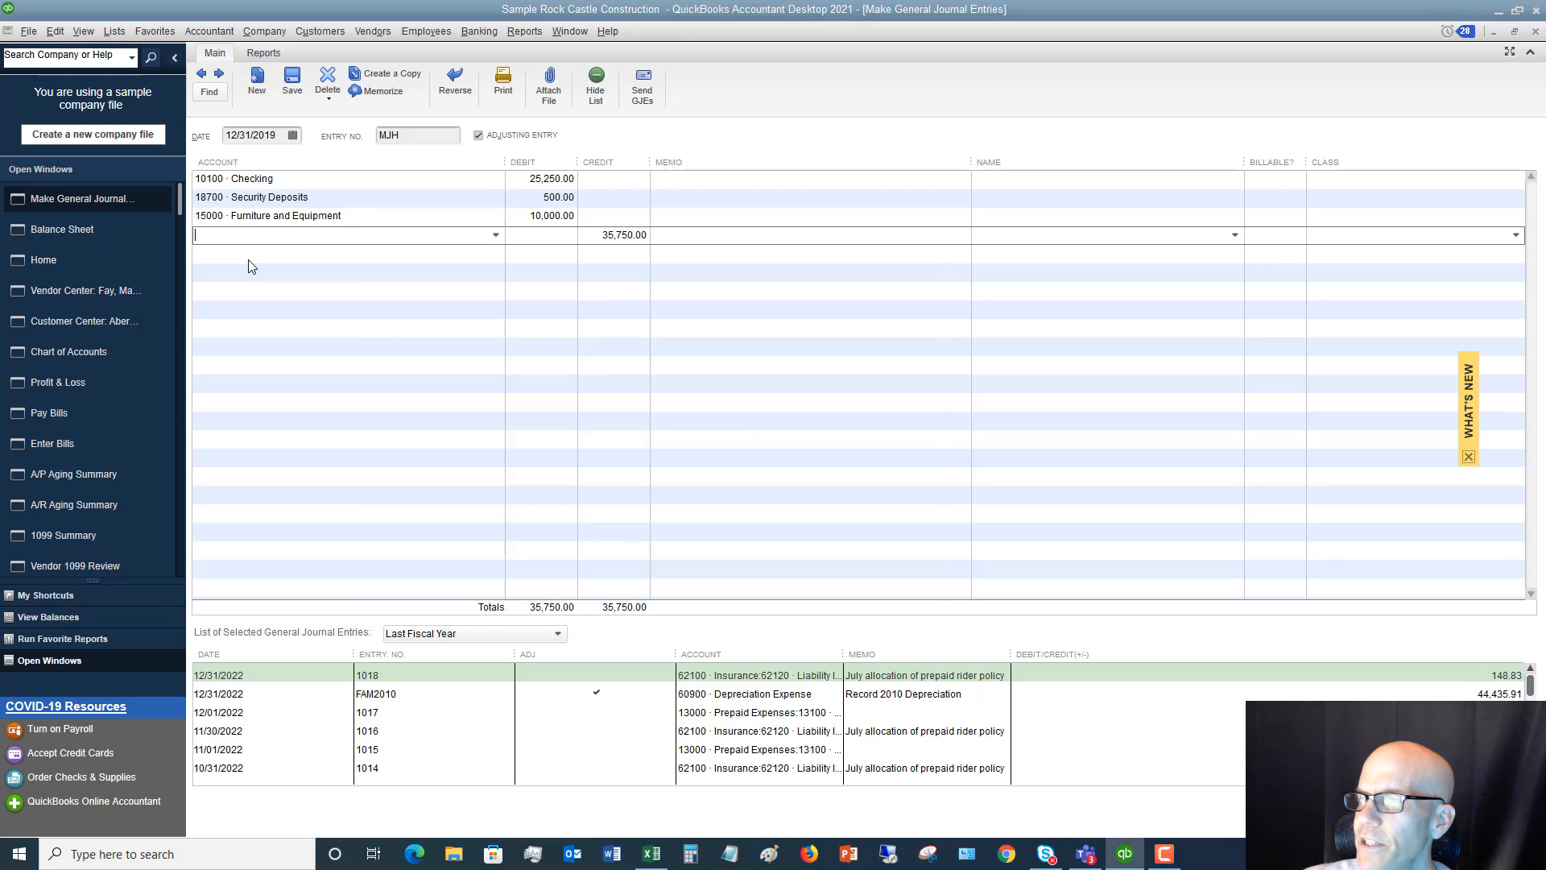
{"action": "left_click", "coordinate": [442, 430]}
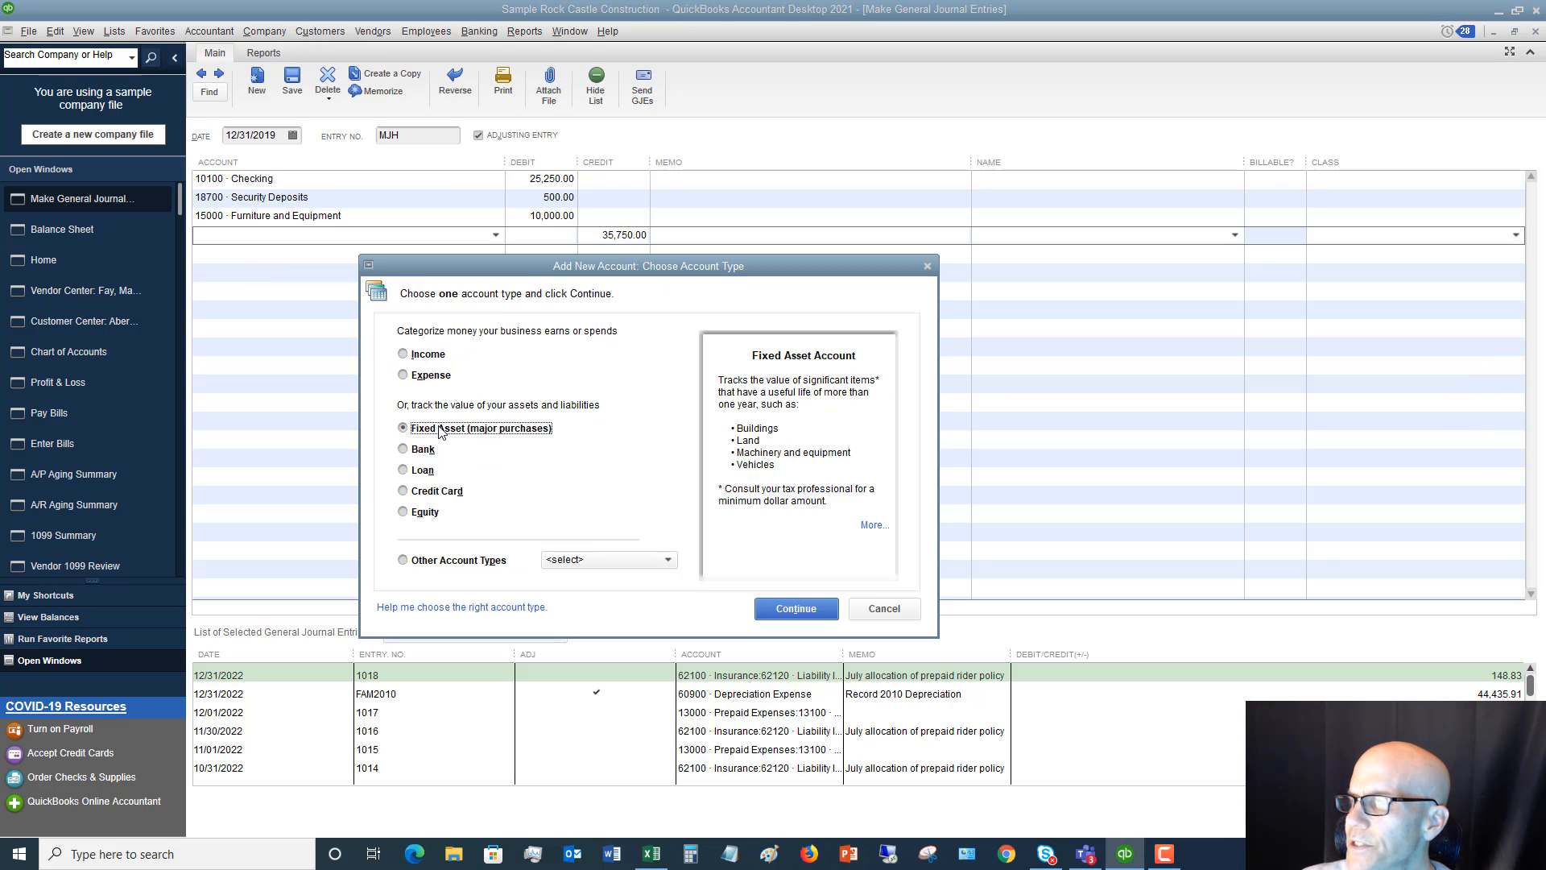
{"action": "left_click", "coordinate": [793, 610]}
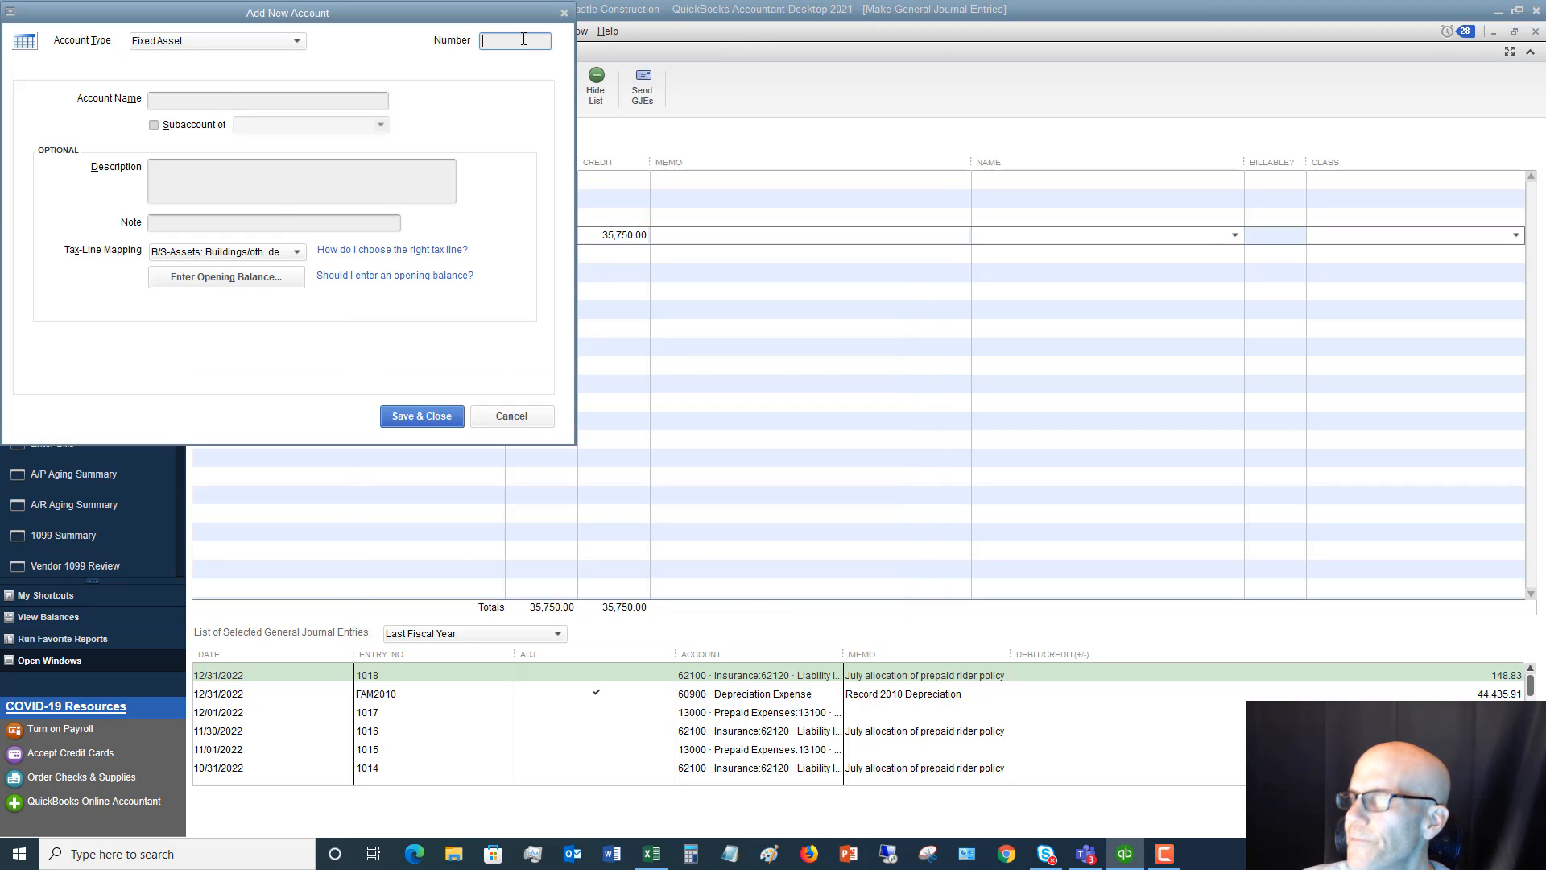
Give the new fixed asset account the number 15050 and the name Machinery
{"action": "type", "text": "15050"}
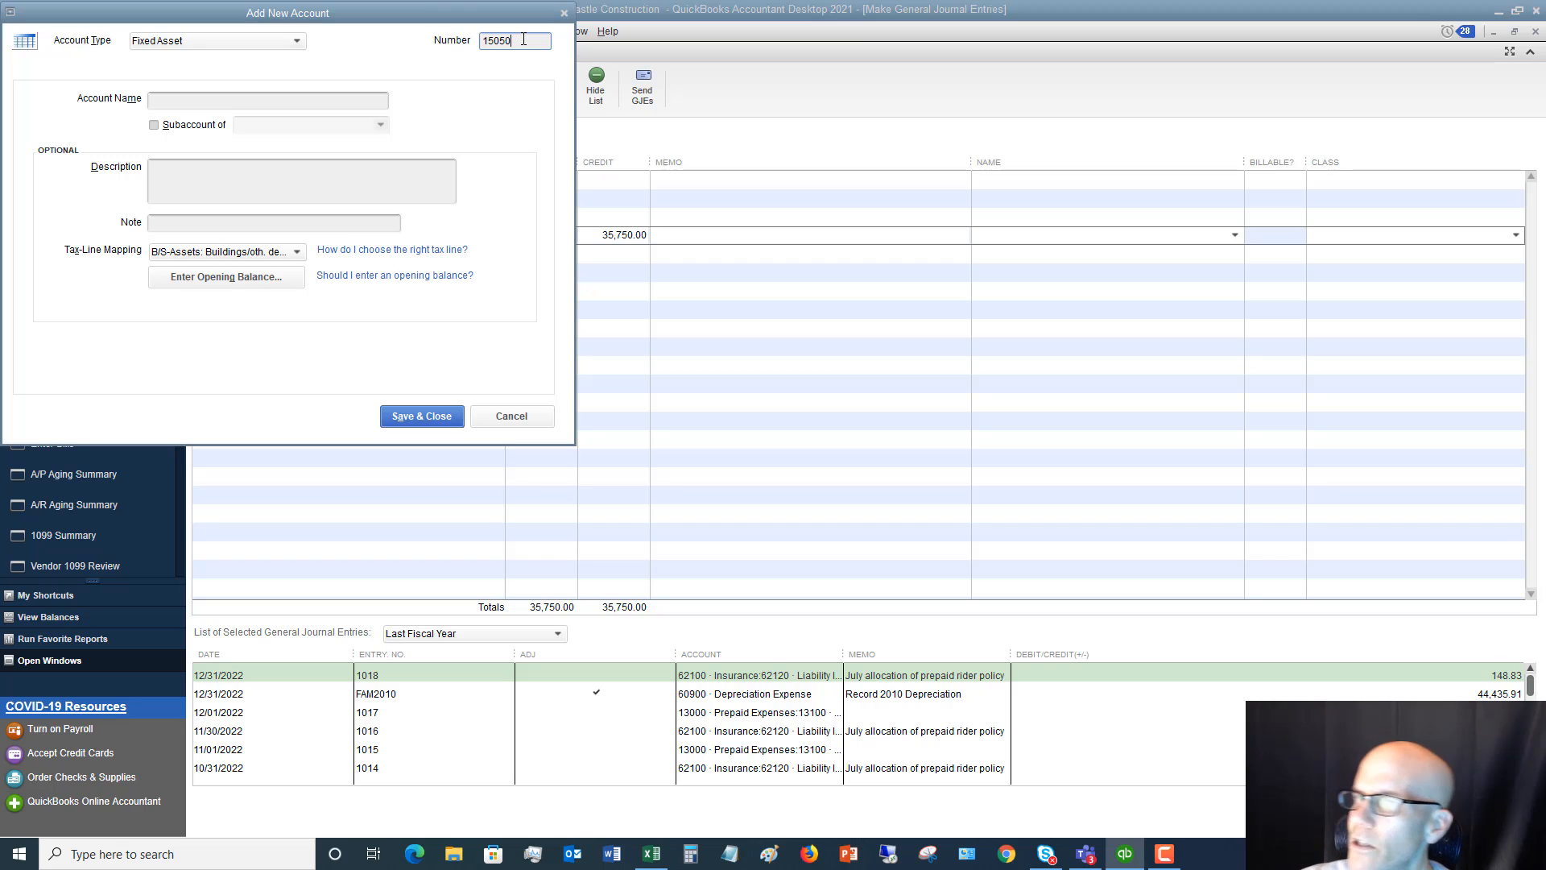
{"action": "left_click", "coordinate": [201, 100]}
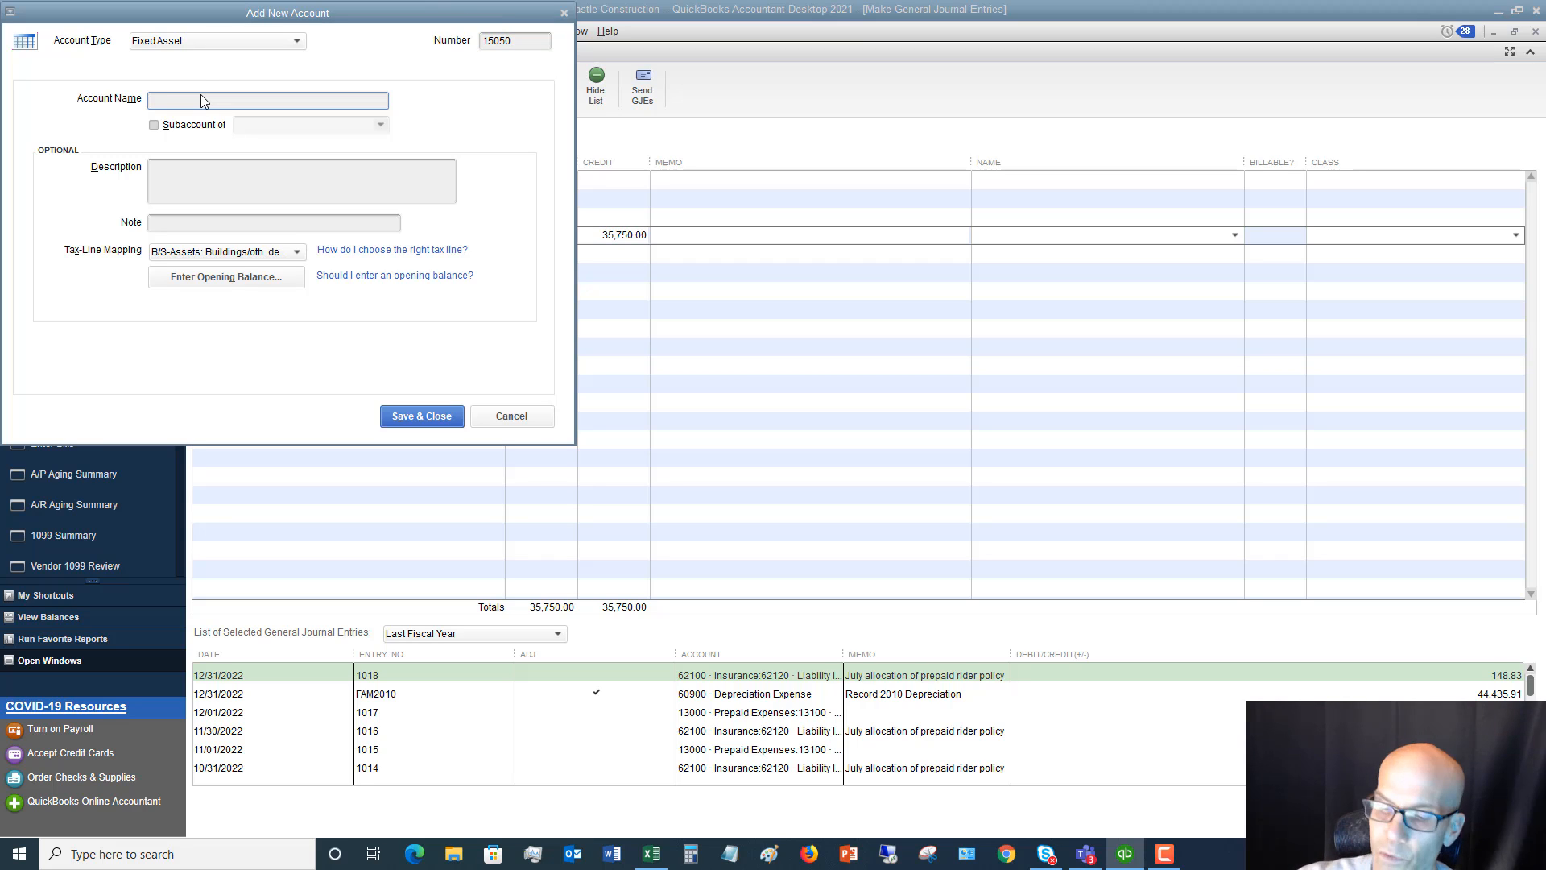
{"action": "type", "text": "Machinery"}
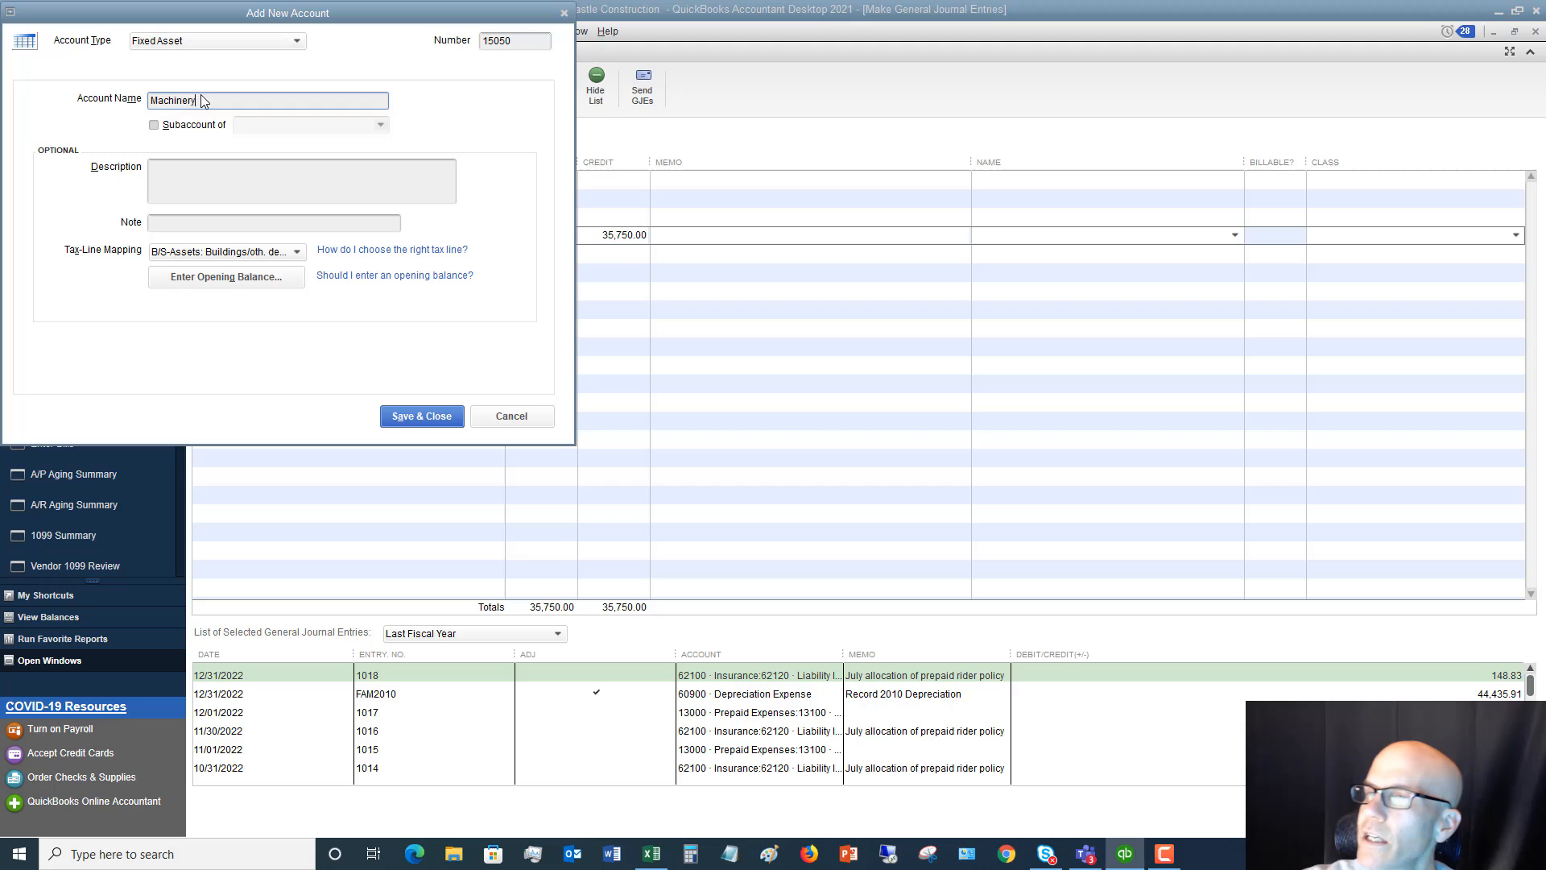
{"action": "key", "text": "Tab"}
{"action": "left_click", "coordinate": [178, 126]}
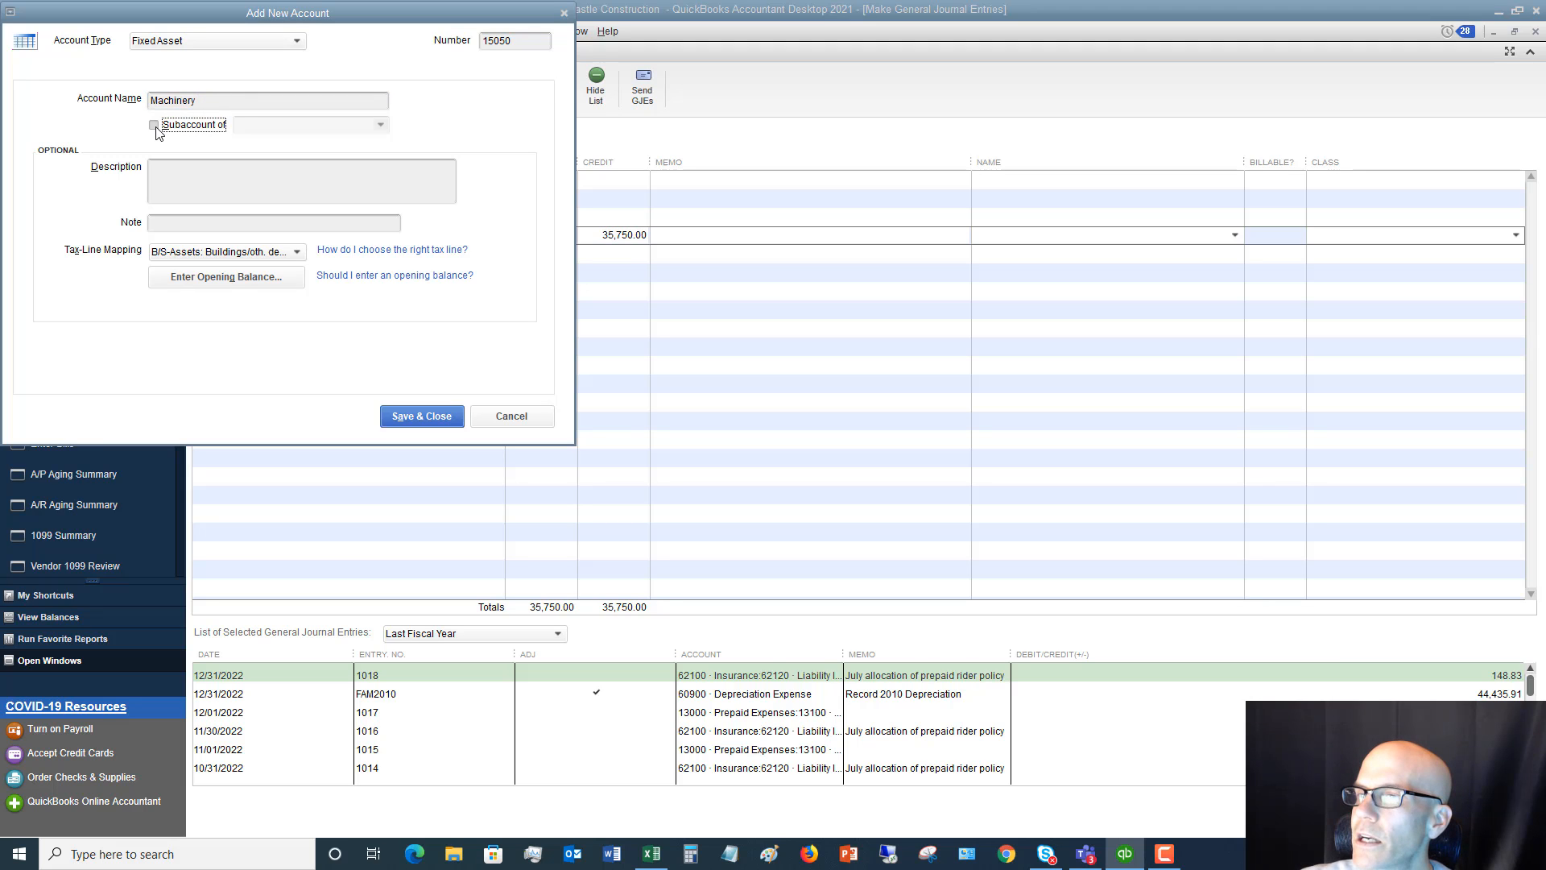
{"action": "left_click", "coordinate": [381, 125]}
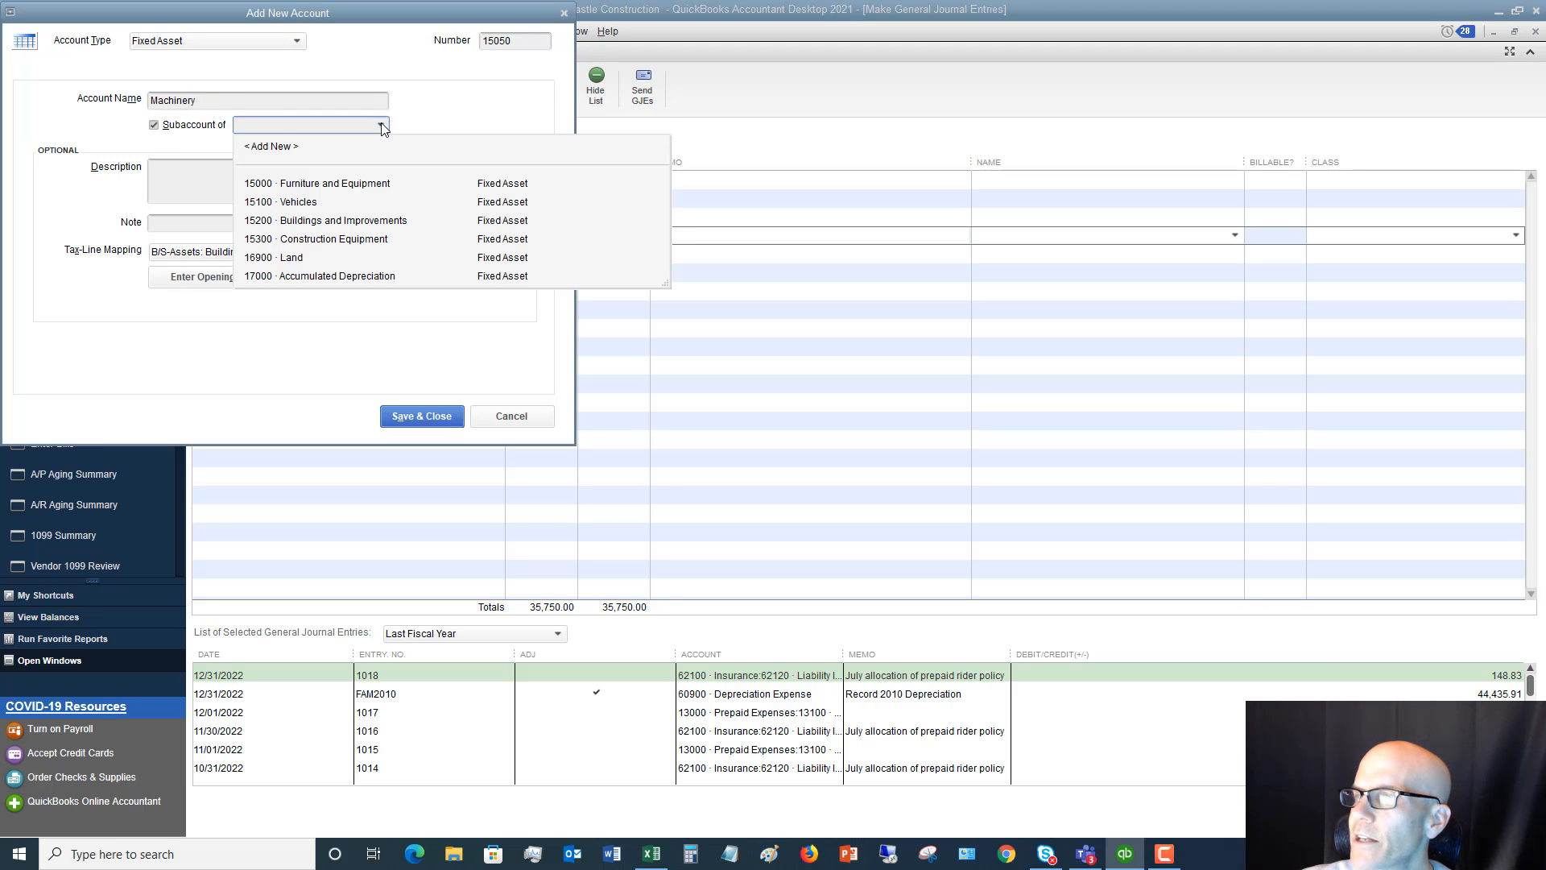
{"action": "left_click", "coordinate": [381, 126]}
{"action": "left_click", "coordinate": [156, 127]}
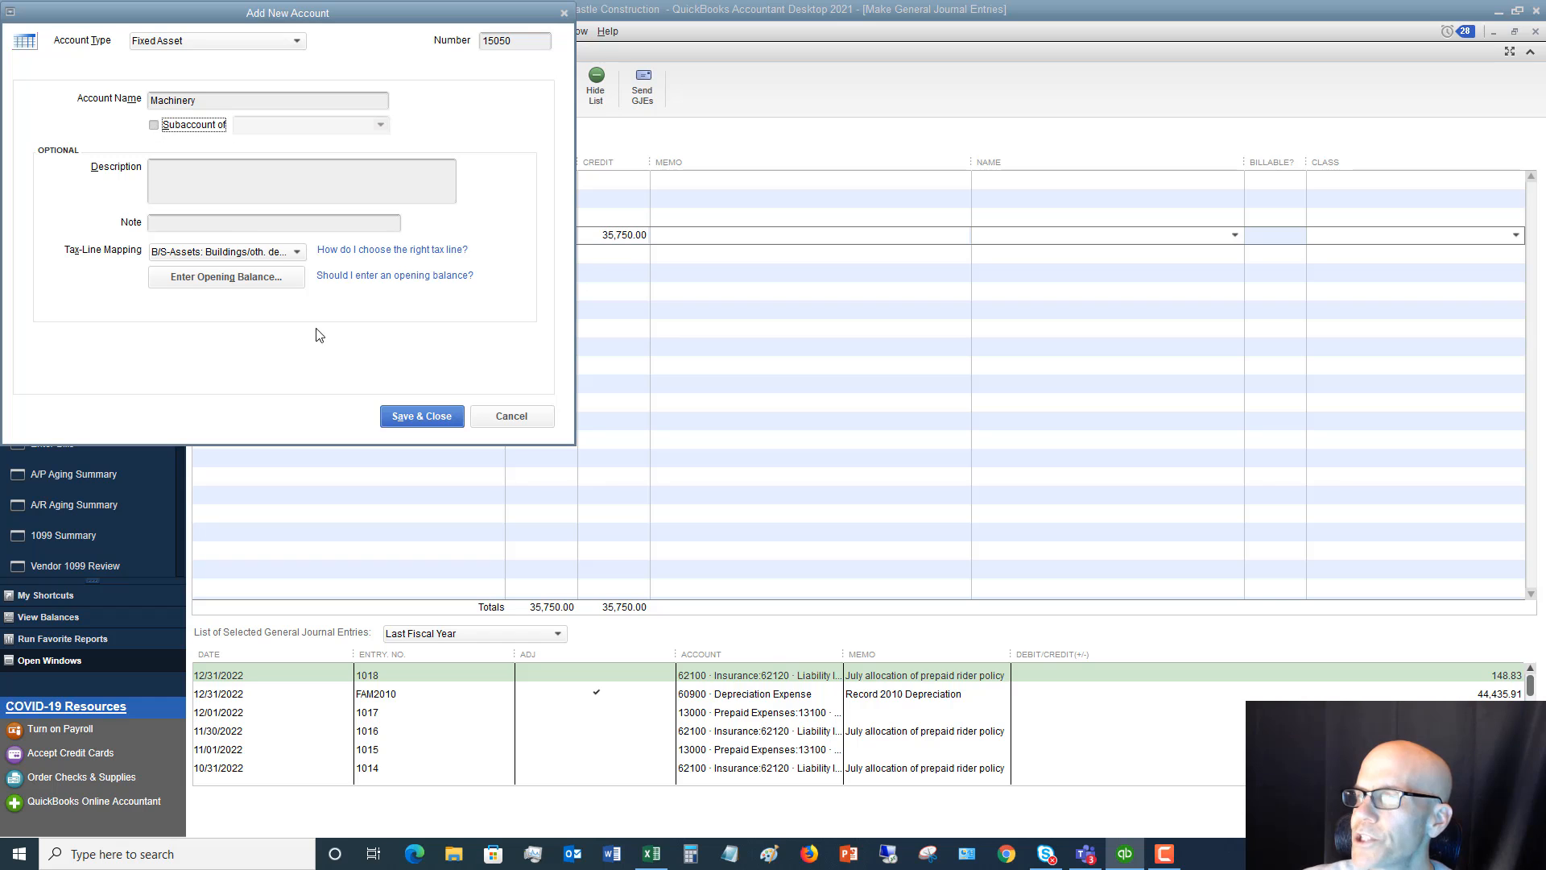
Save the new Machinery account and debit it 5,000 on its journal line
{"action": "left_click", "coordinate": [416, 414]}
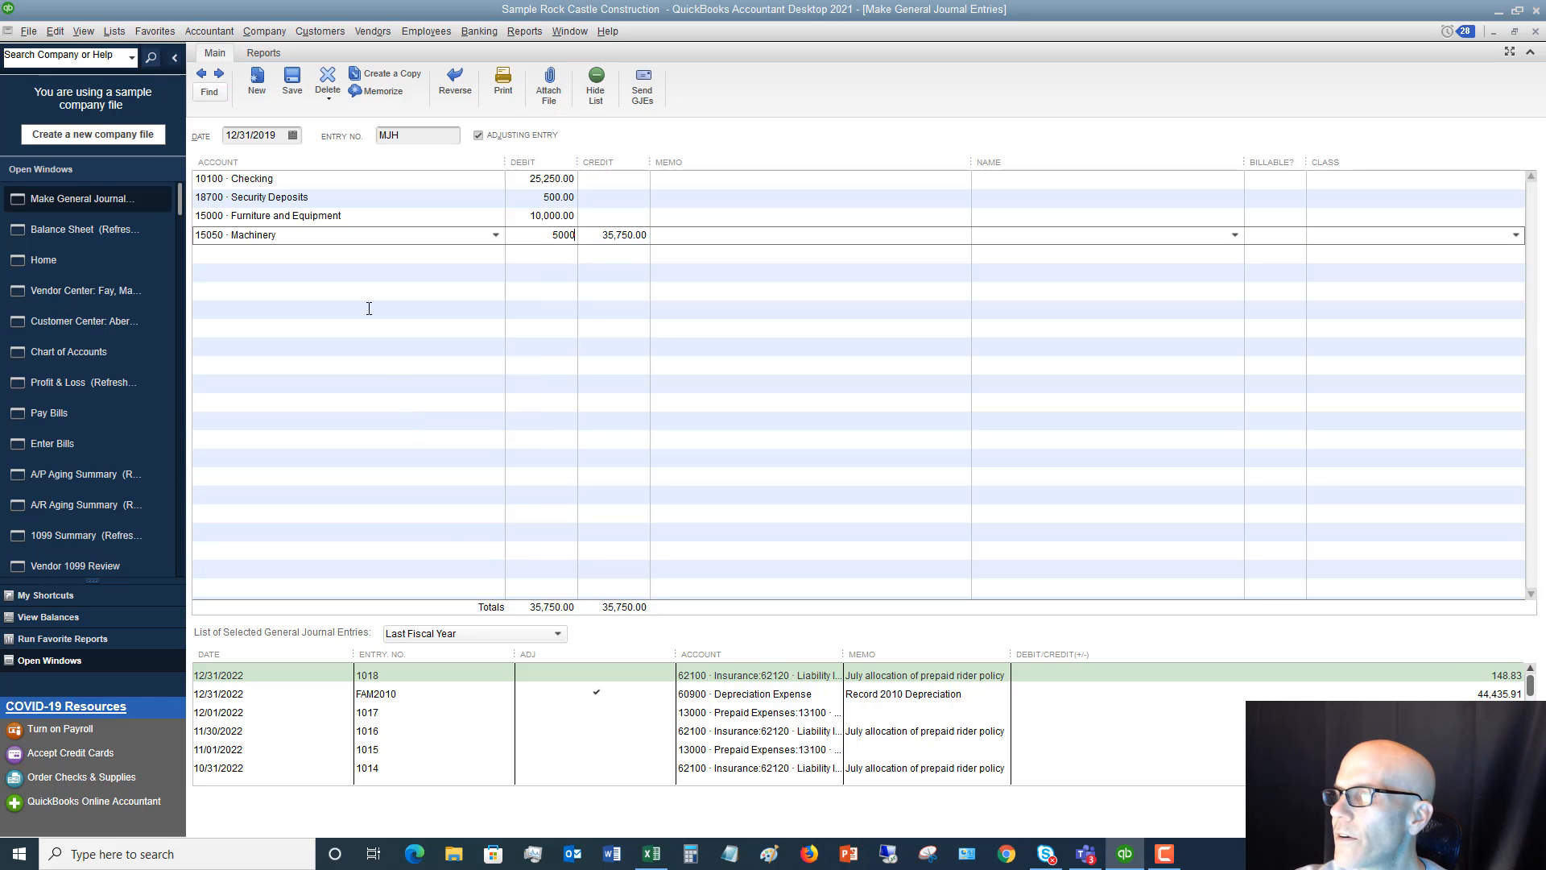
{"action": "key", "text": "Tab"}
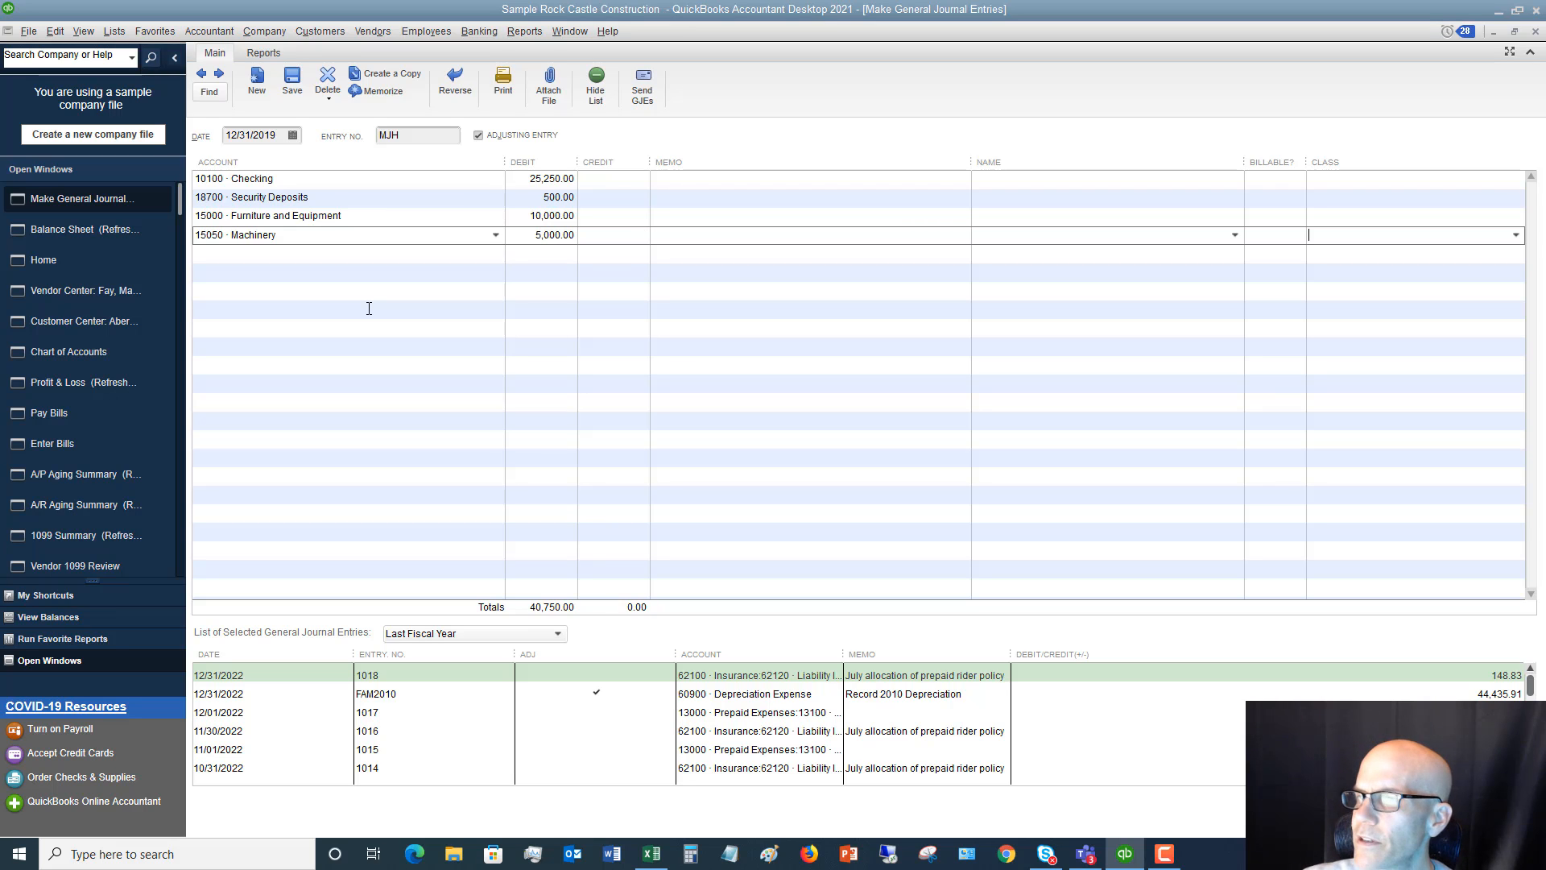
{"action": "key", "text": "Tab"}
Add a journal line crediting 17000 · Accumulated Depreciation 4,000, checking the amount on the Balance Sheet worksheet in Excel
{"action": "type", "text": "17000"}
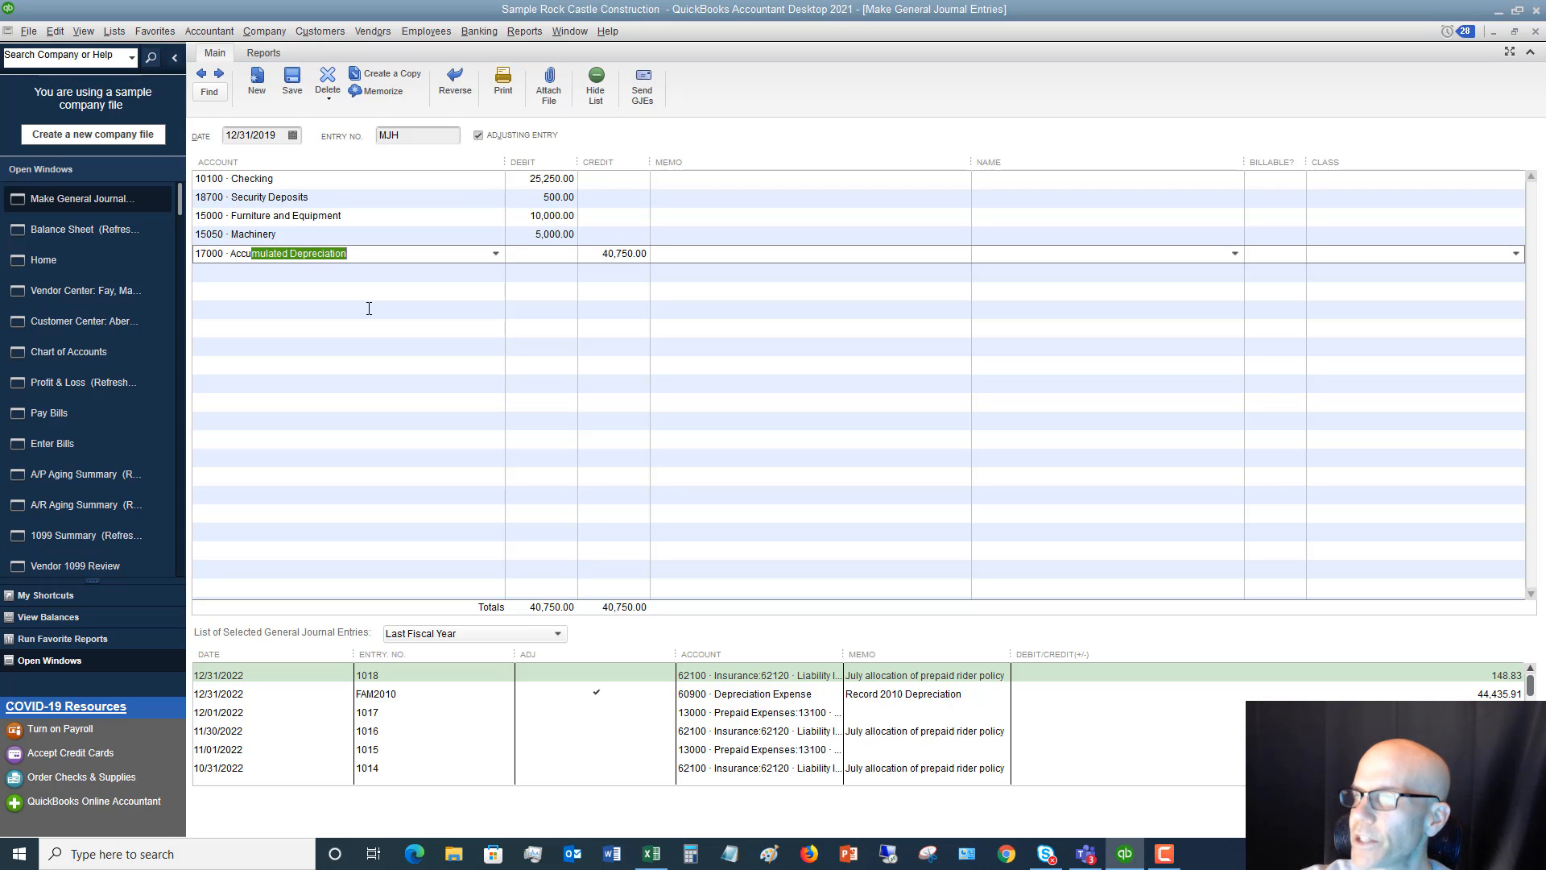
{"action": "left_click", "coordinate": [654, 855]}
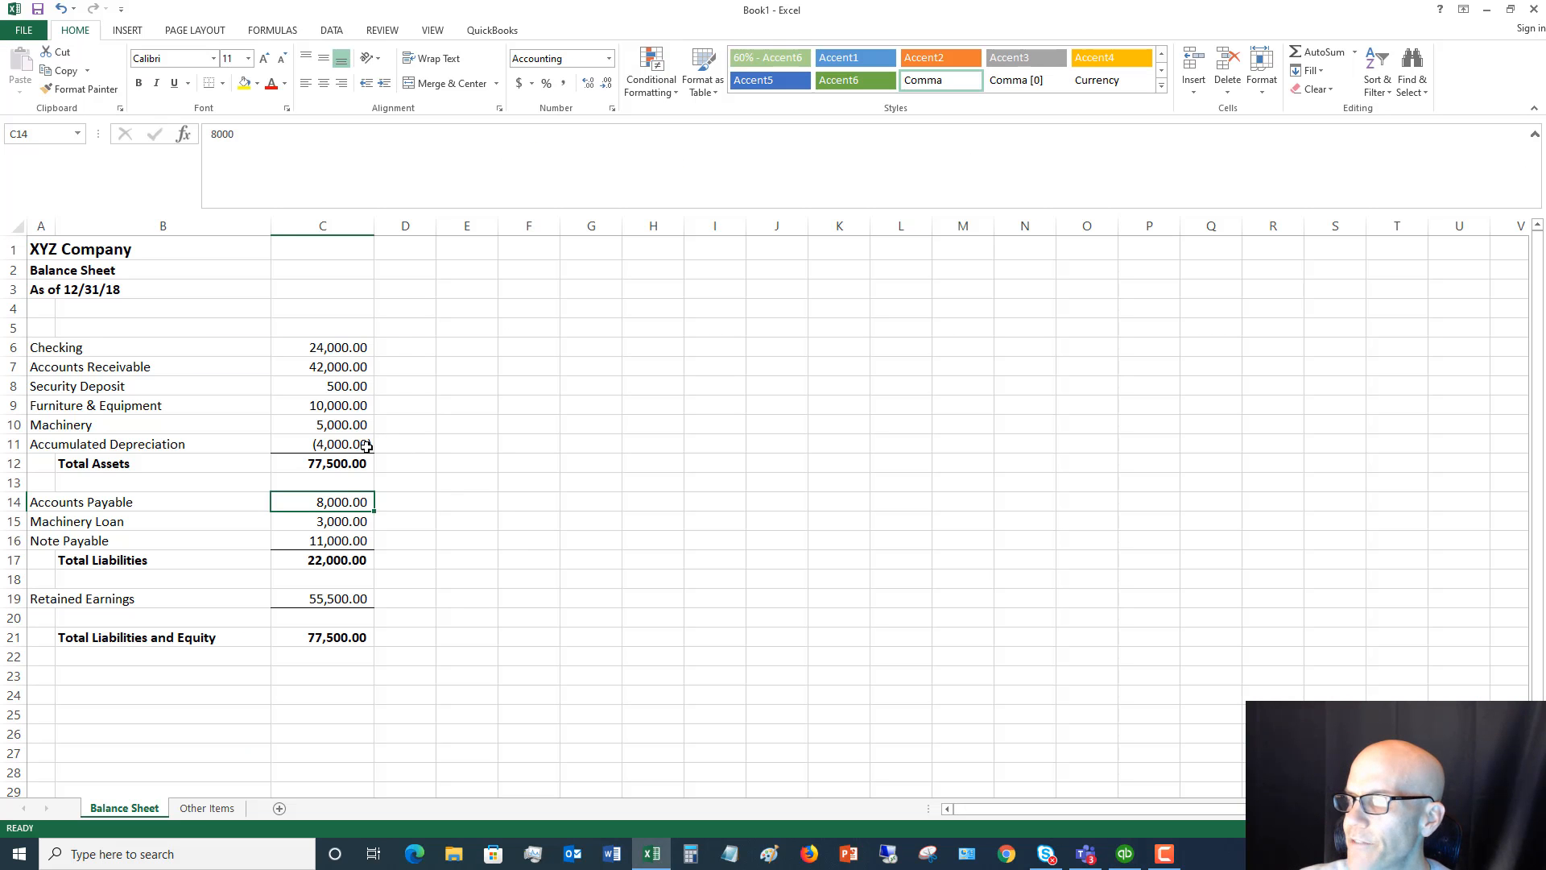
{"action": "left_click", "coordinate": [652, 853]}
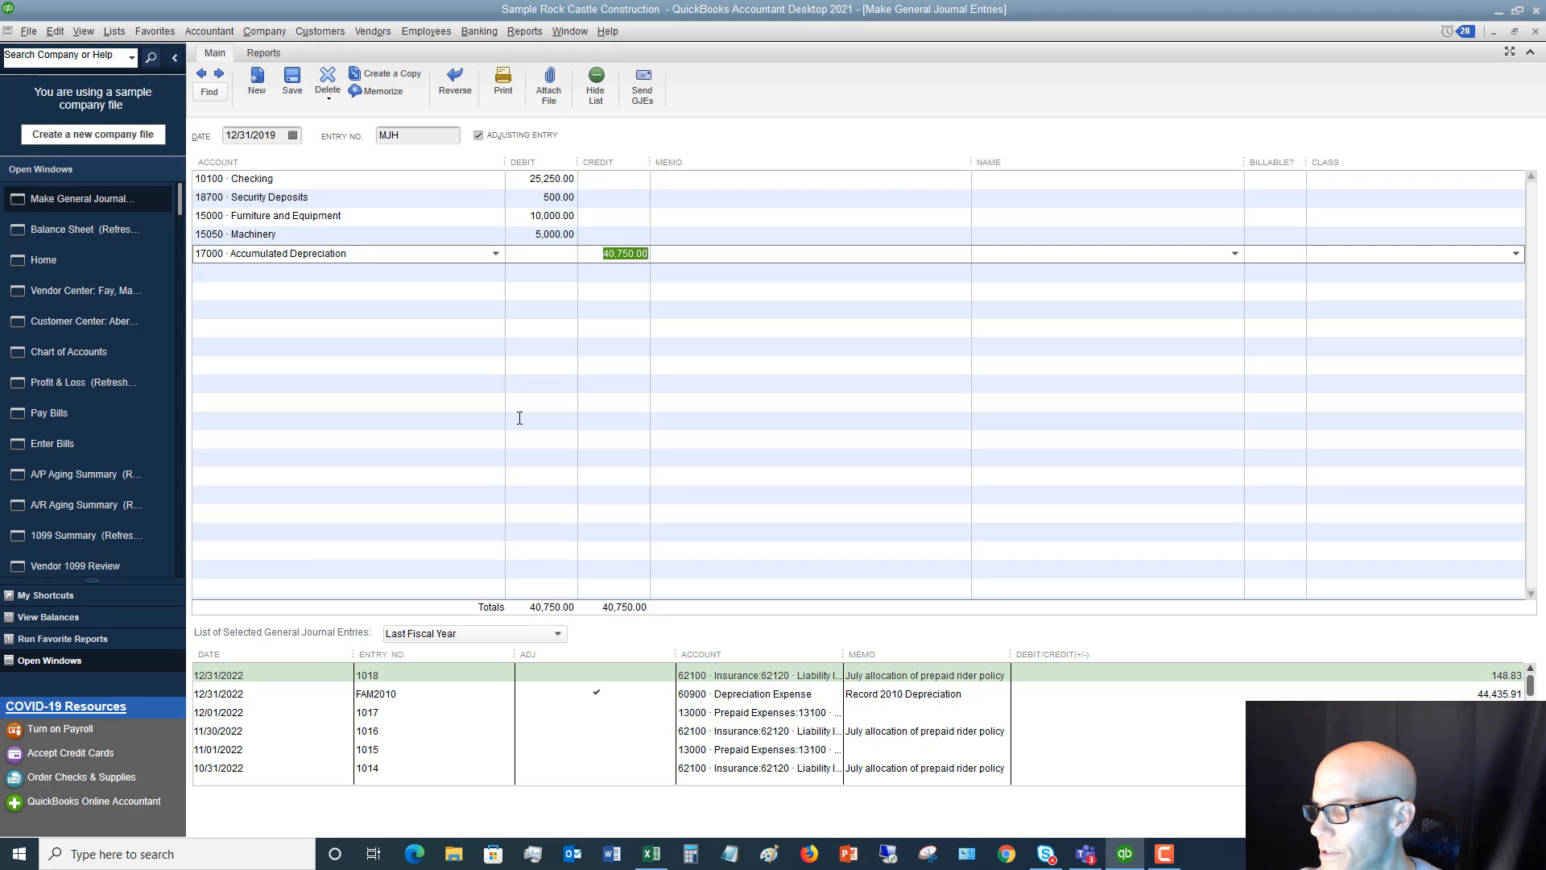
{"action": "type", "text": "4,0"}
{"action": "type", "text": "000"}
{"action": "key", "text": "Tab"}
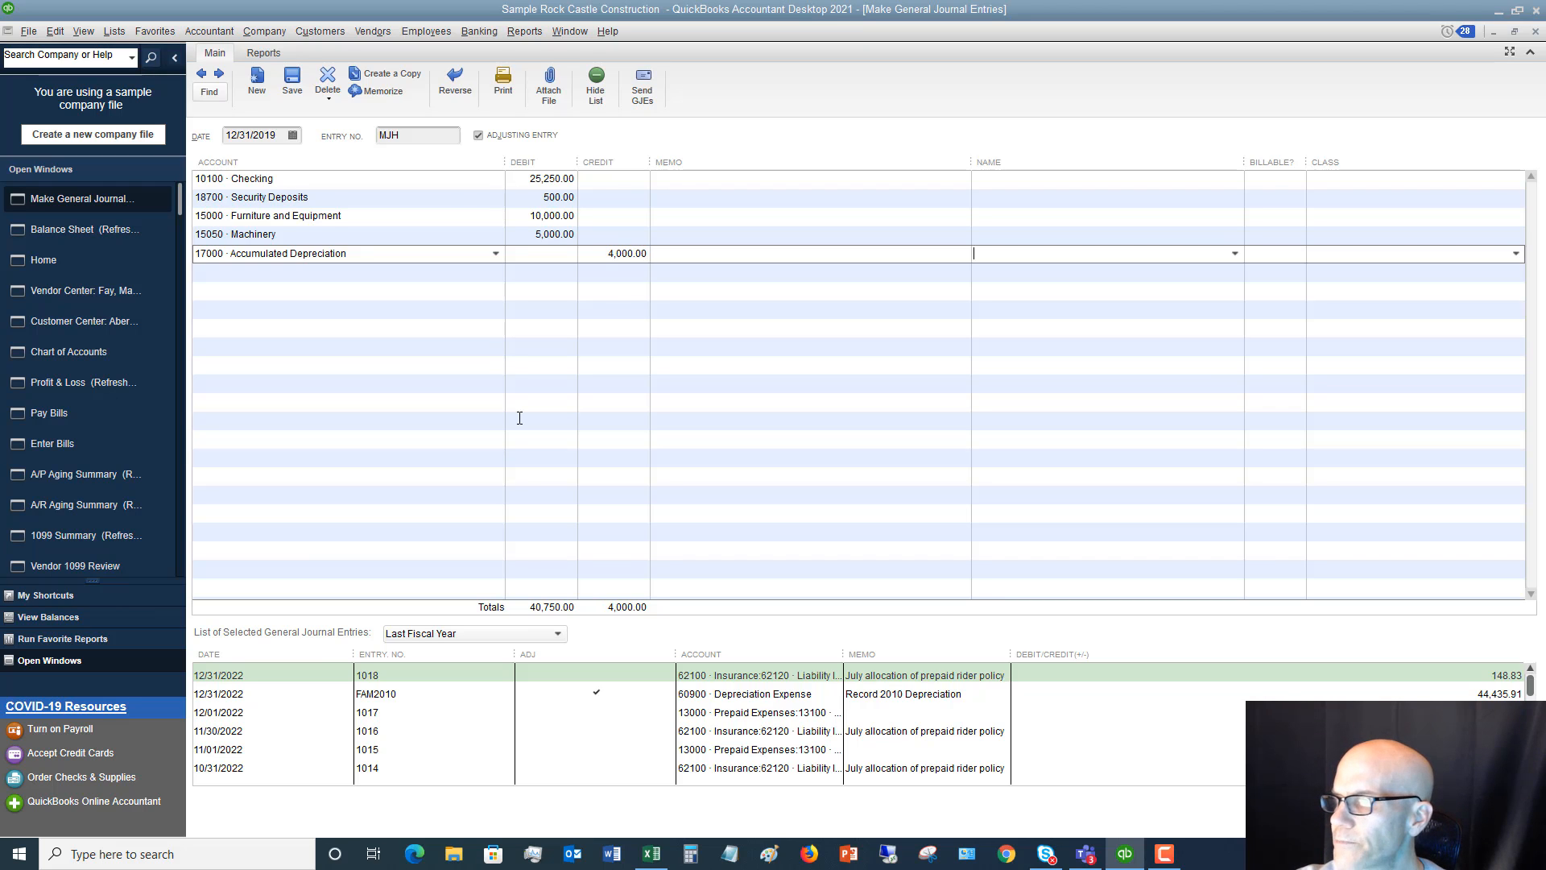
{"action": "key", "text": "Tab"}
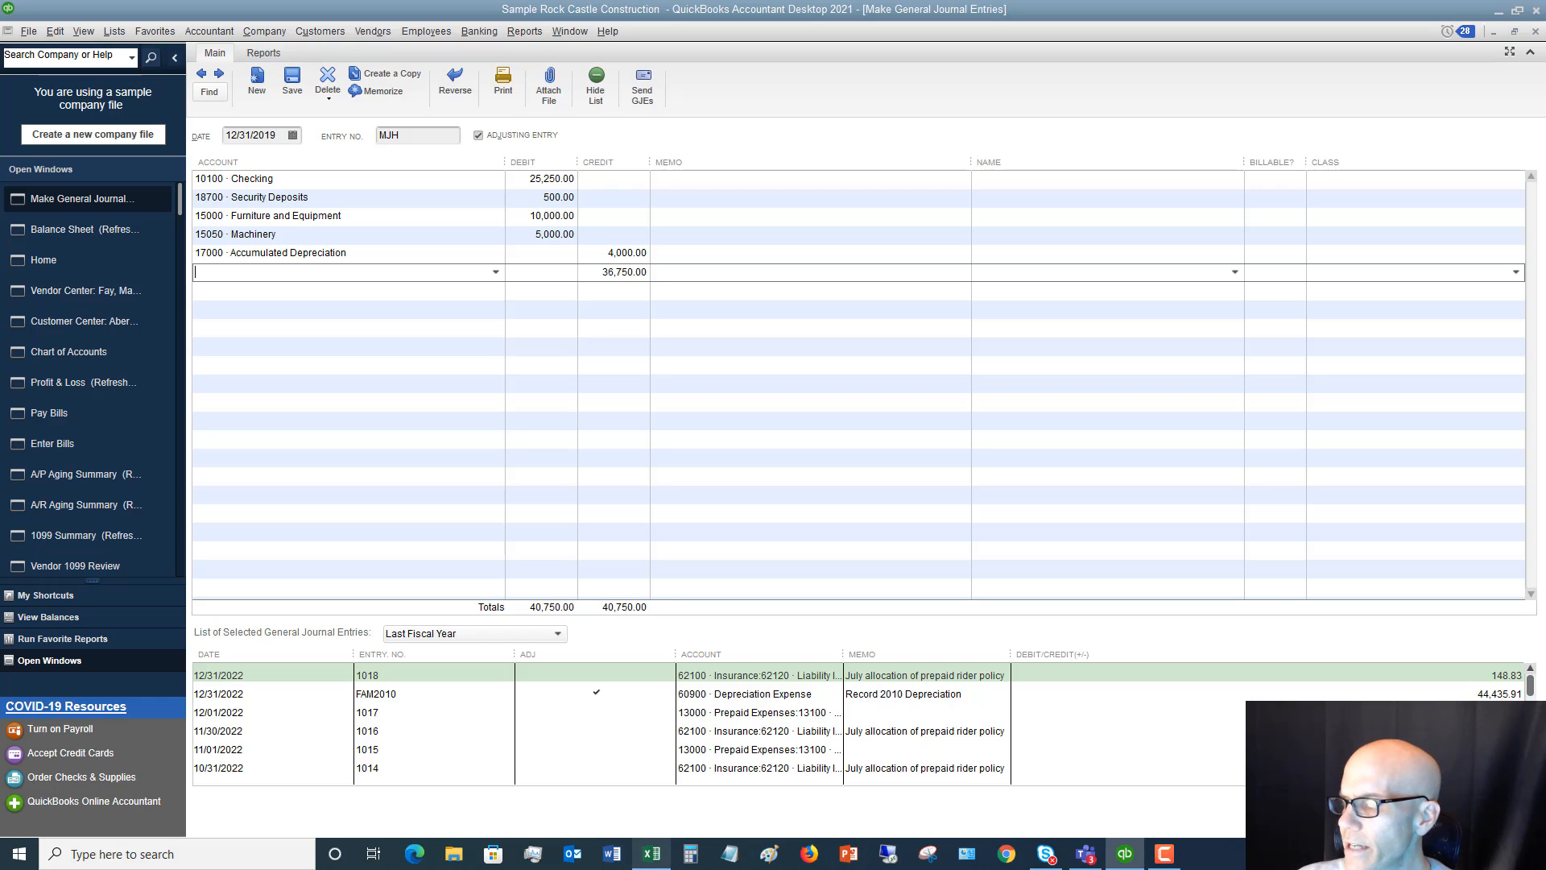
In Excel, review the liabilities on the Balance Sheet worksheet and the receivable and payable details on the Other Items worksheet
{"action": "left_click", "coordinate": [648, 856]}
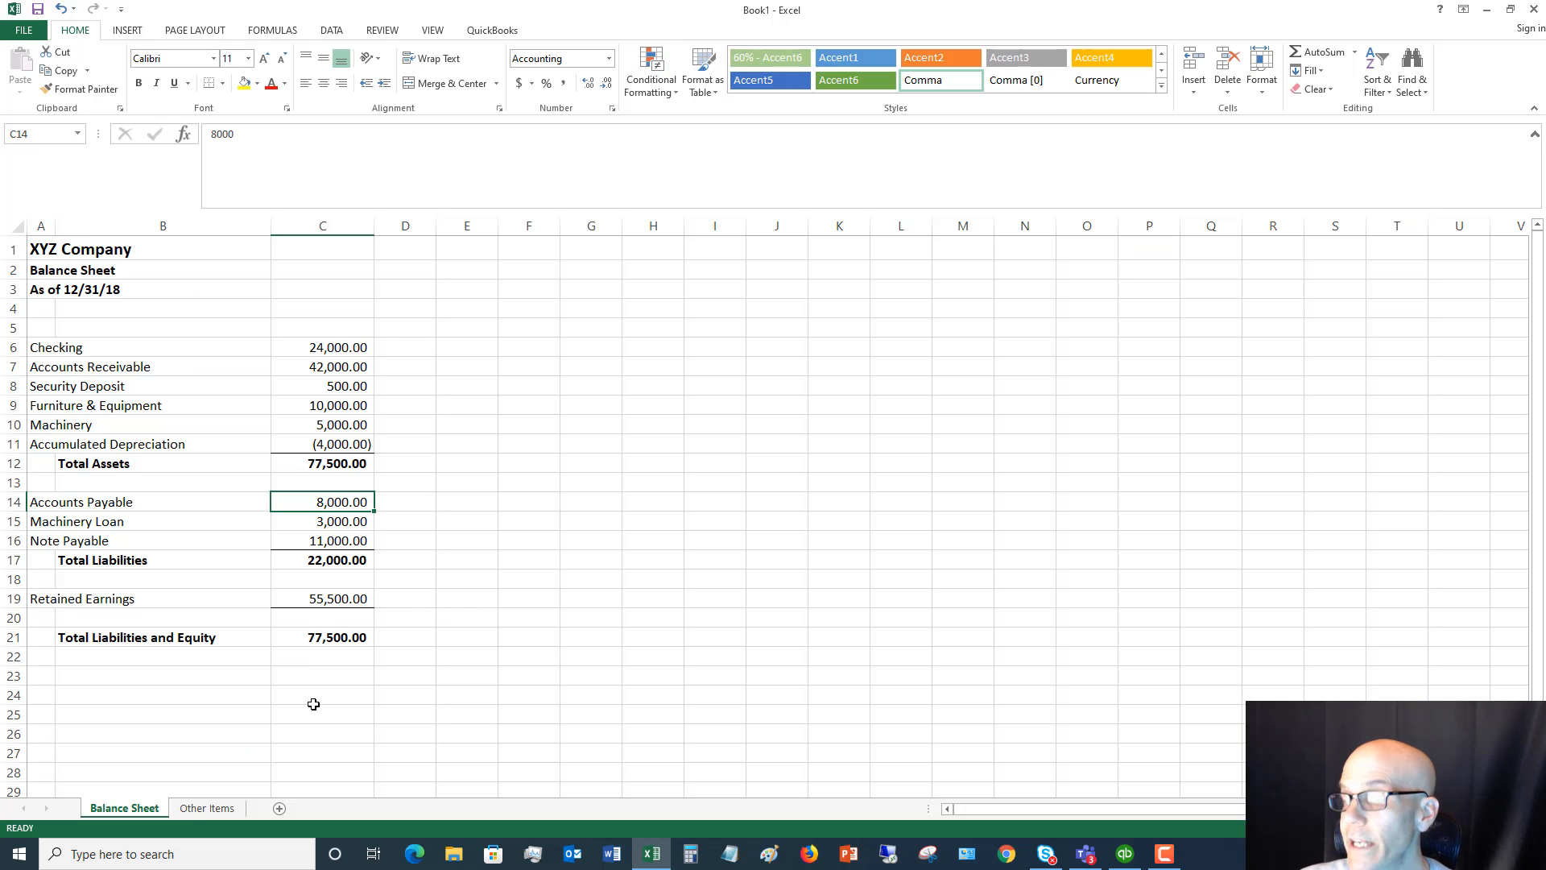
{"action": "left_click", "coordinate": [216, 810]}
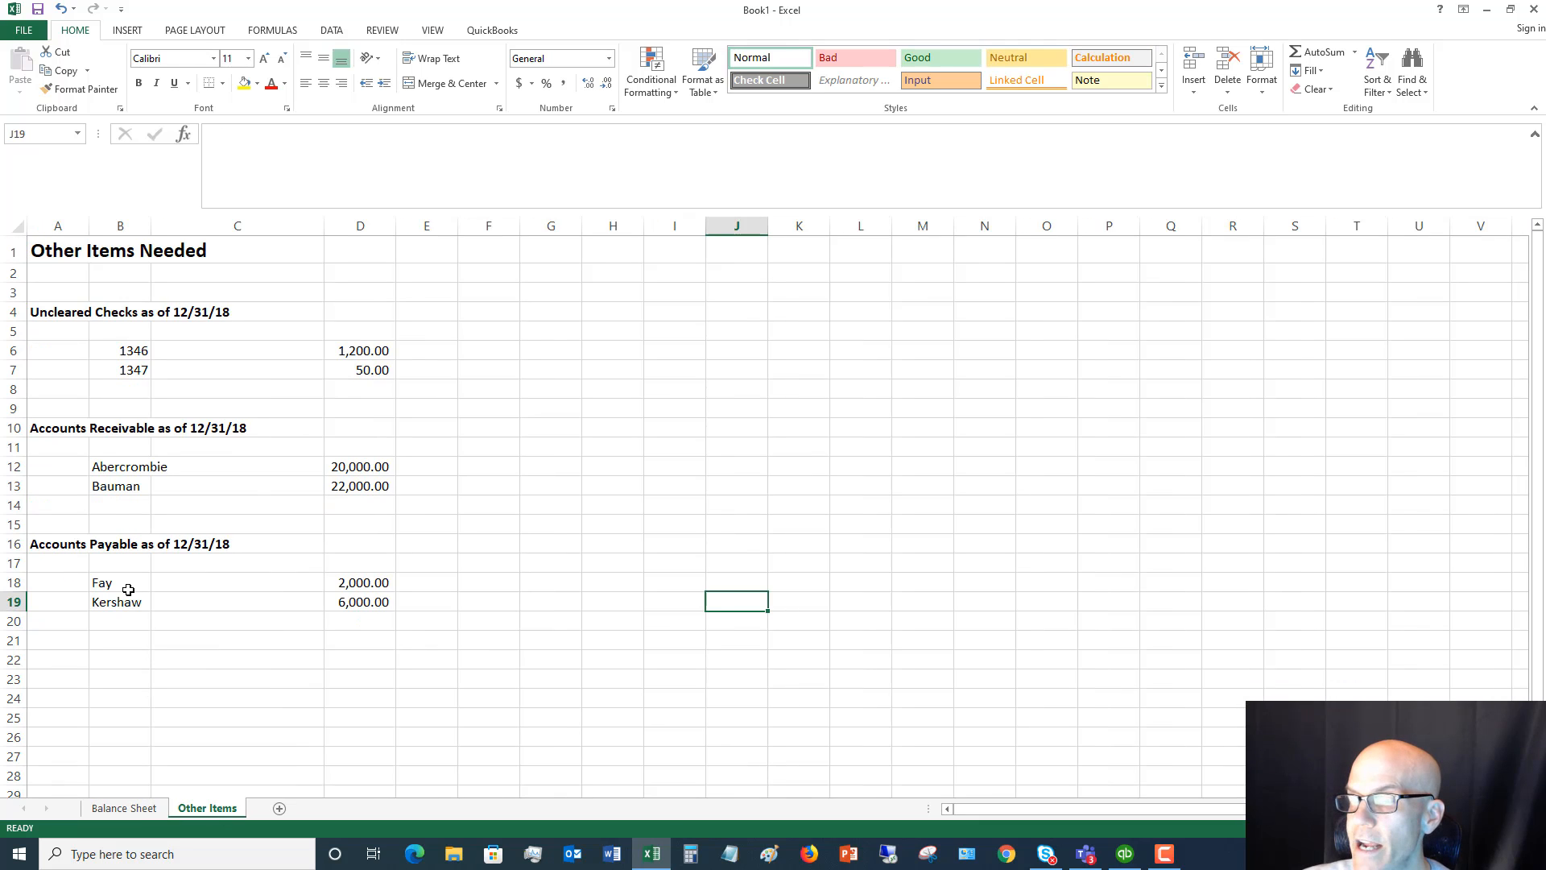
{"action": "left_click", "coordinate": [131, 811]}
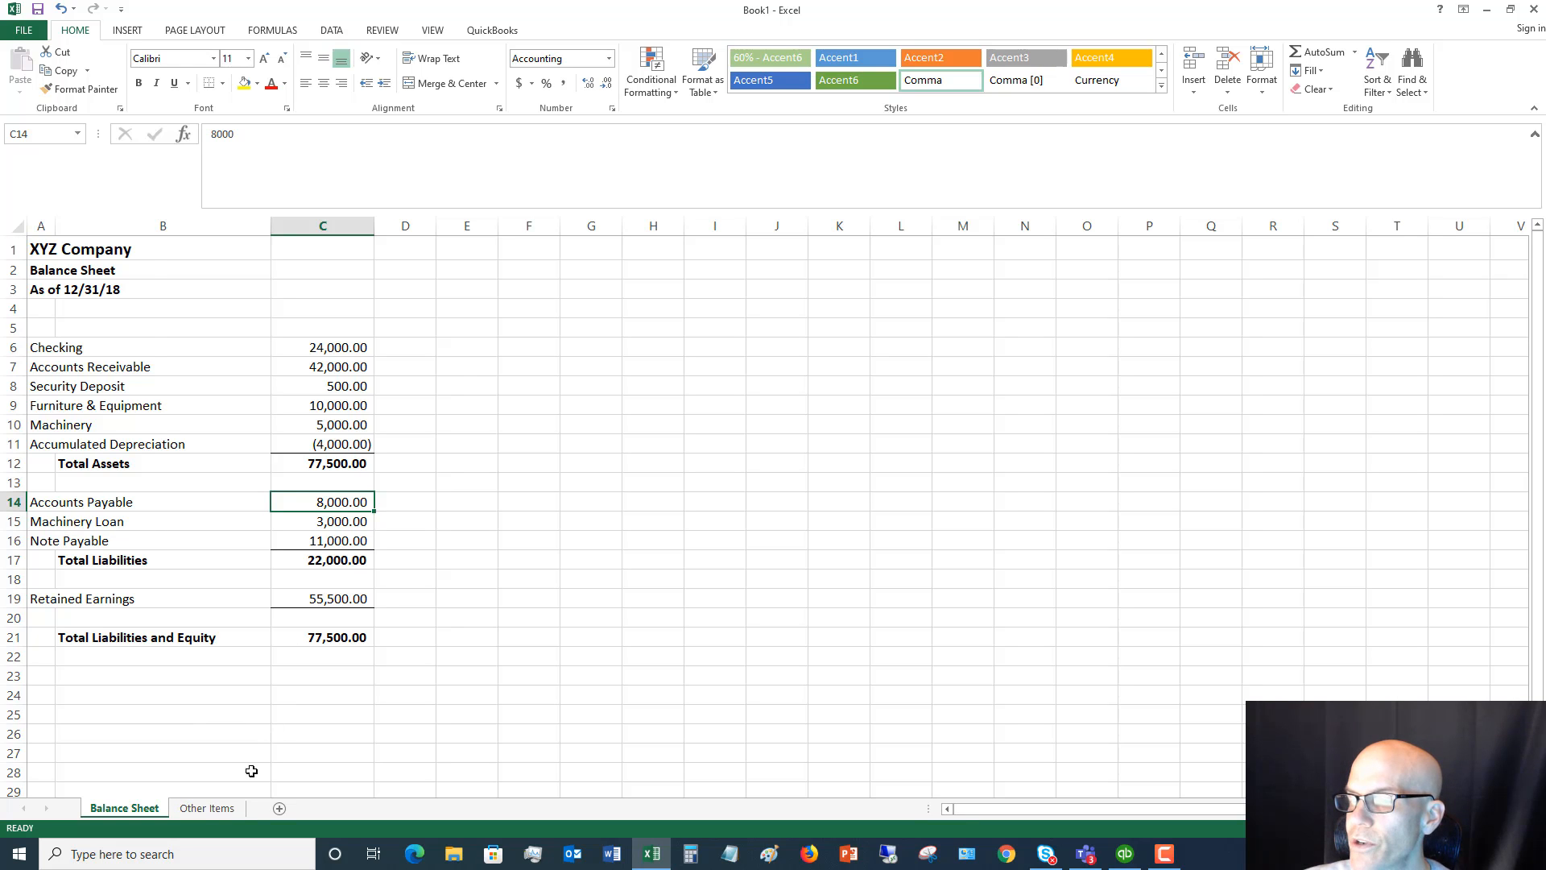
{"action": "left_click", "coordinate": [207, 808]}
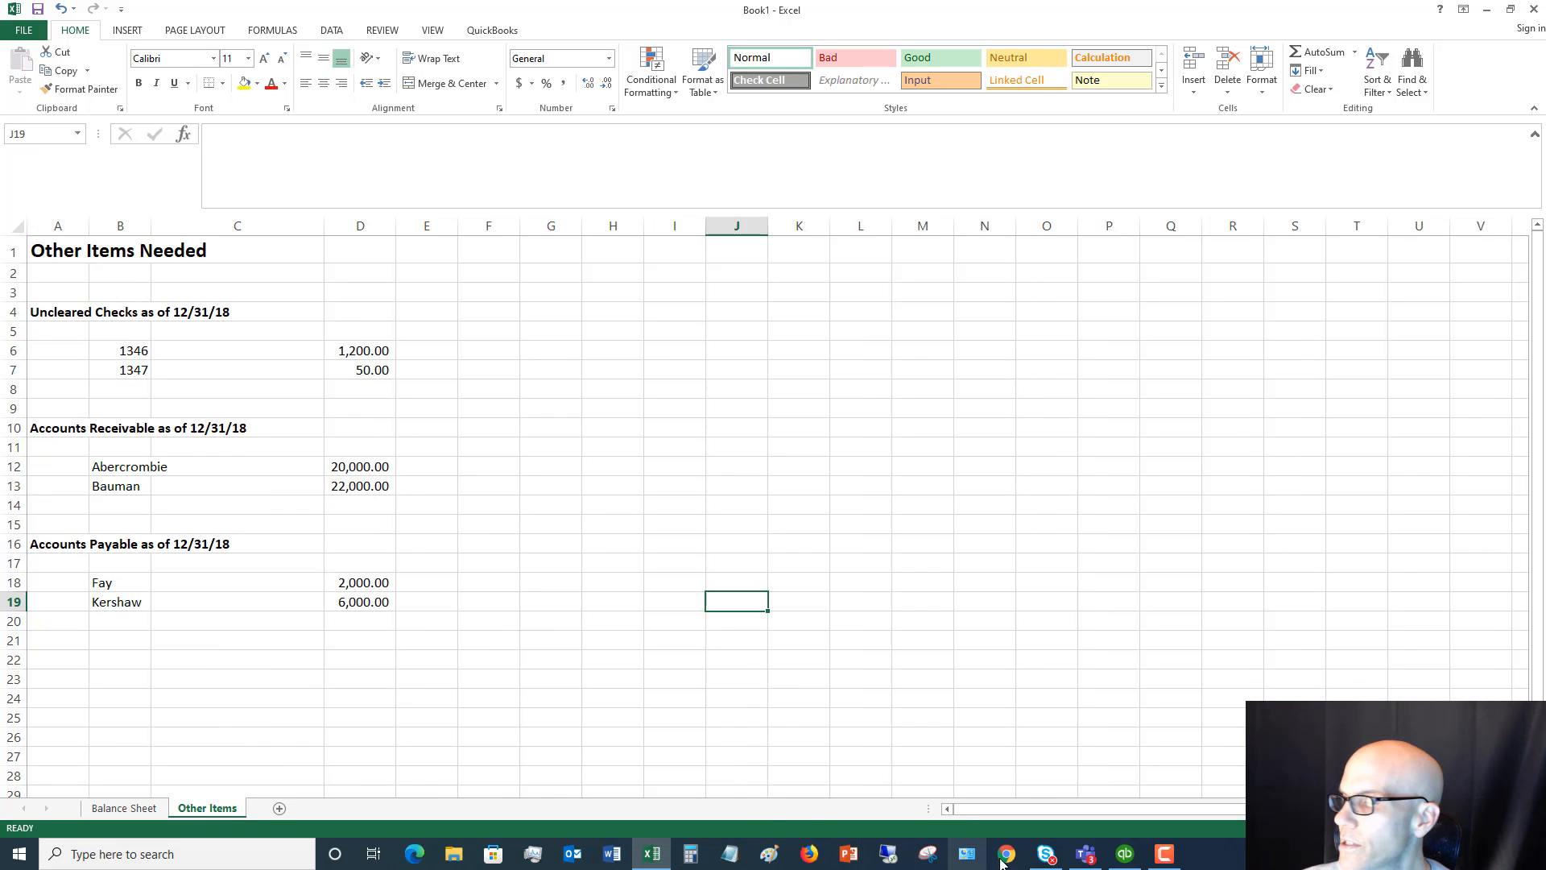
Return to QuickBooks and set the account of the next journal line to 28100 · Loan - Construction Equipment
{"action": "left_click", "coordinate": [1125, 854]}
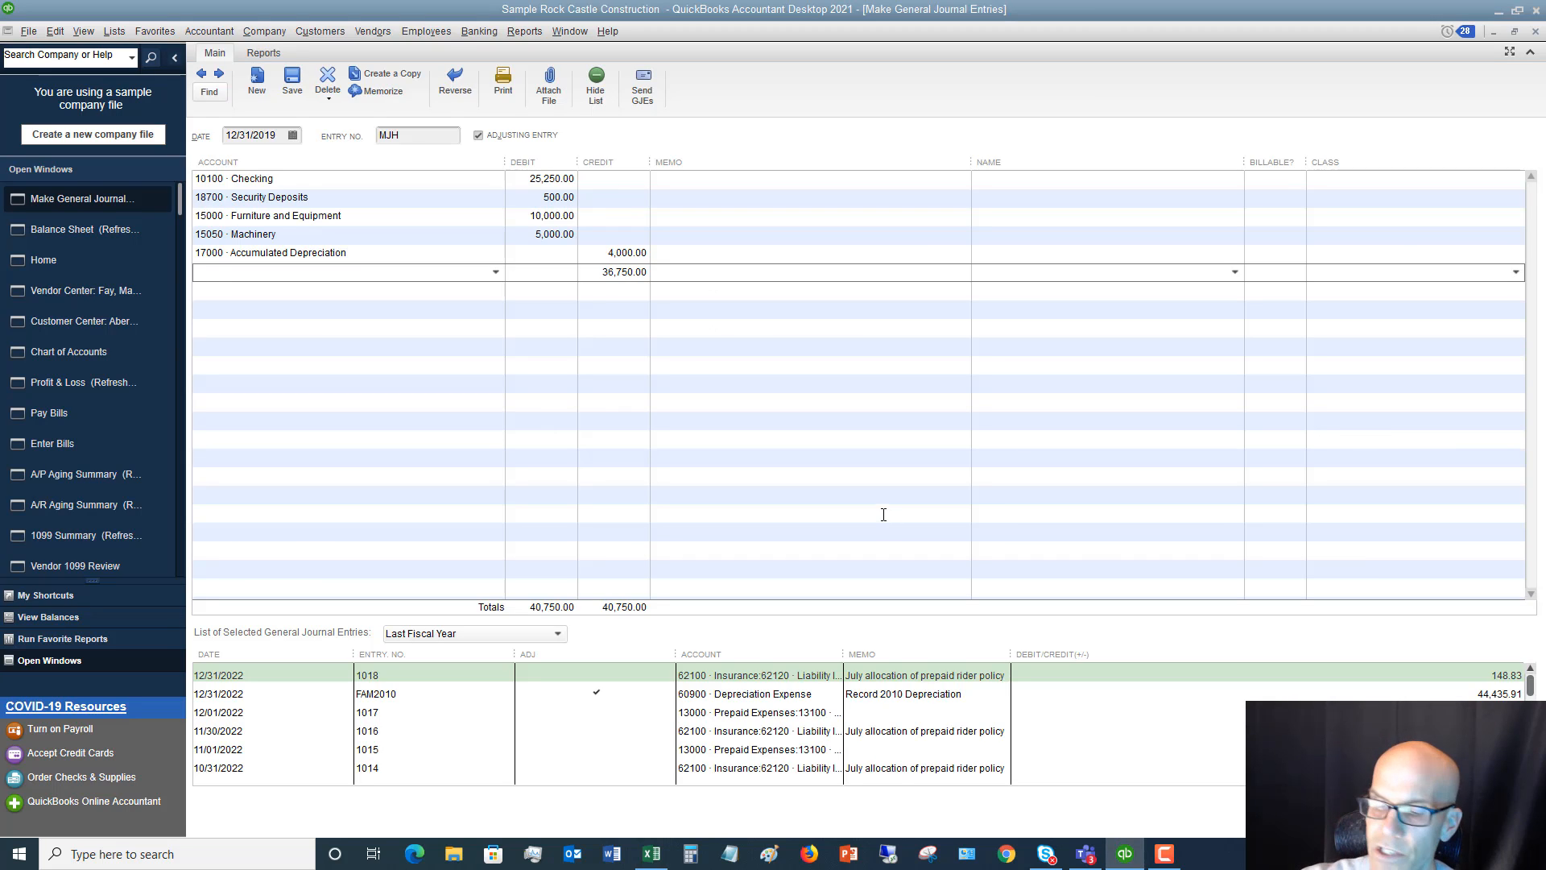
{"action": "left_click", "coordinate": [495, 273]}
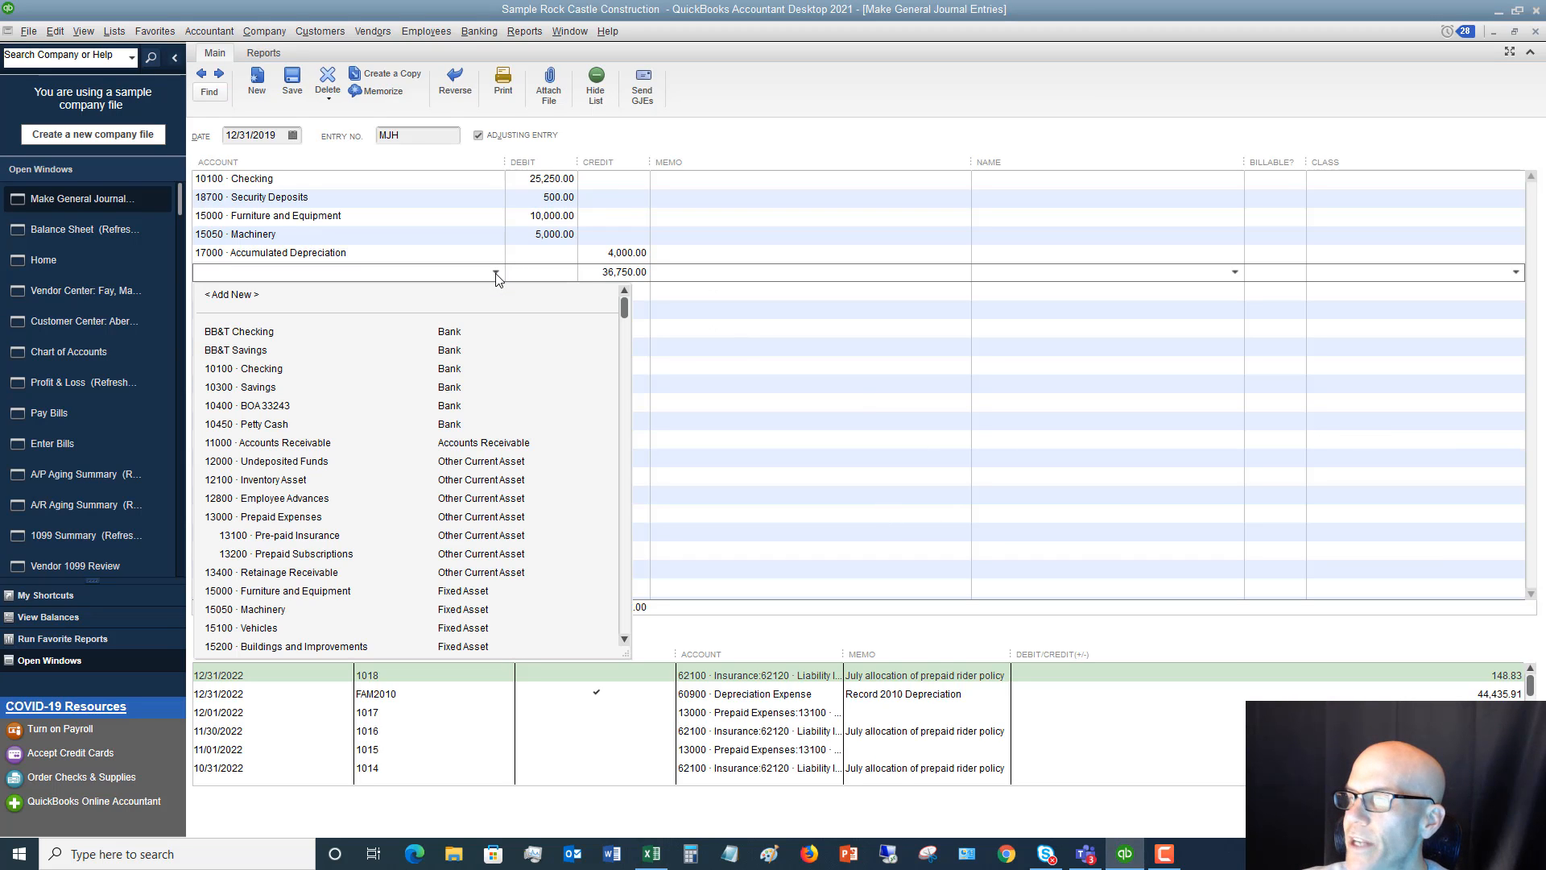
{"action": "scroll", "coordinate": [464, 473], "scroll_direction": "down", "scroll_amount": 5}
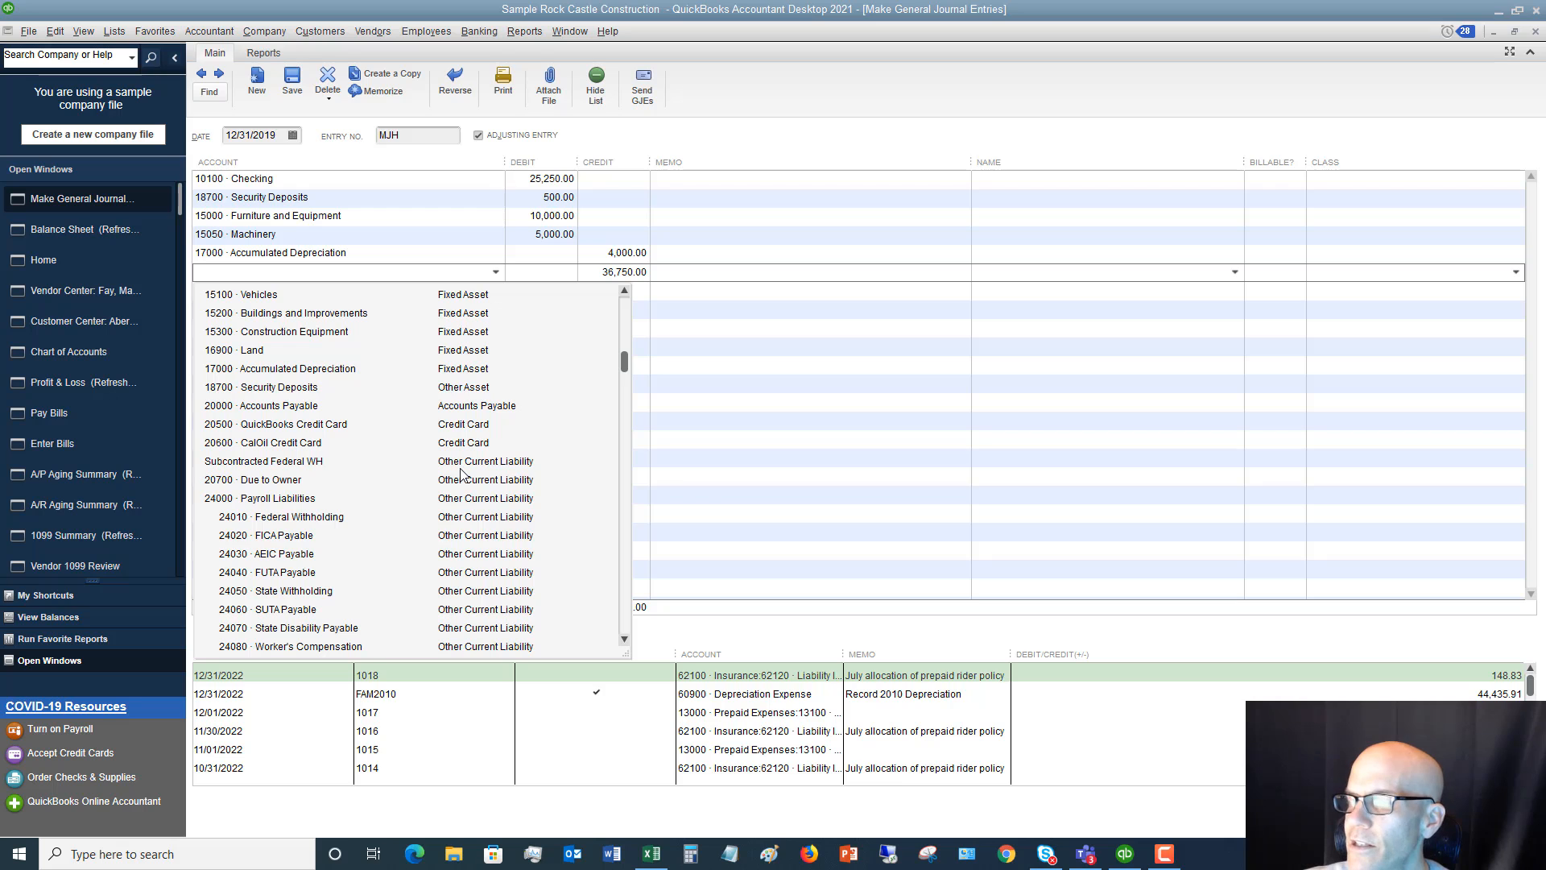
{"action": "scroll", "coordinate": [461, 474], "scroll_direction": "down", "scroll_amount": 4}
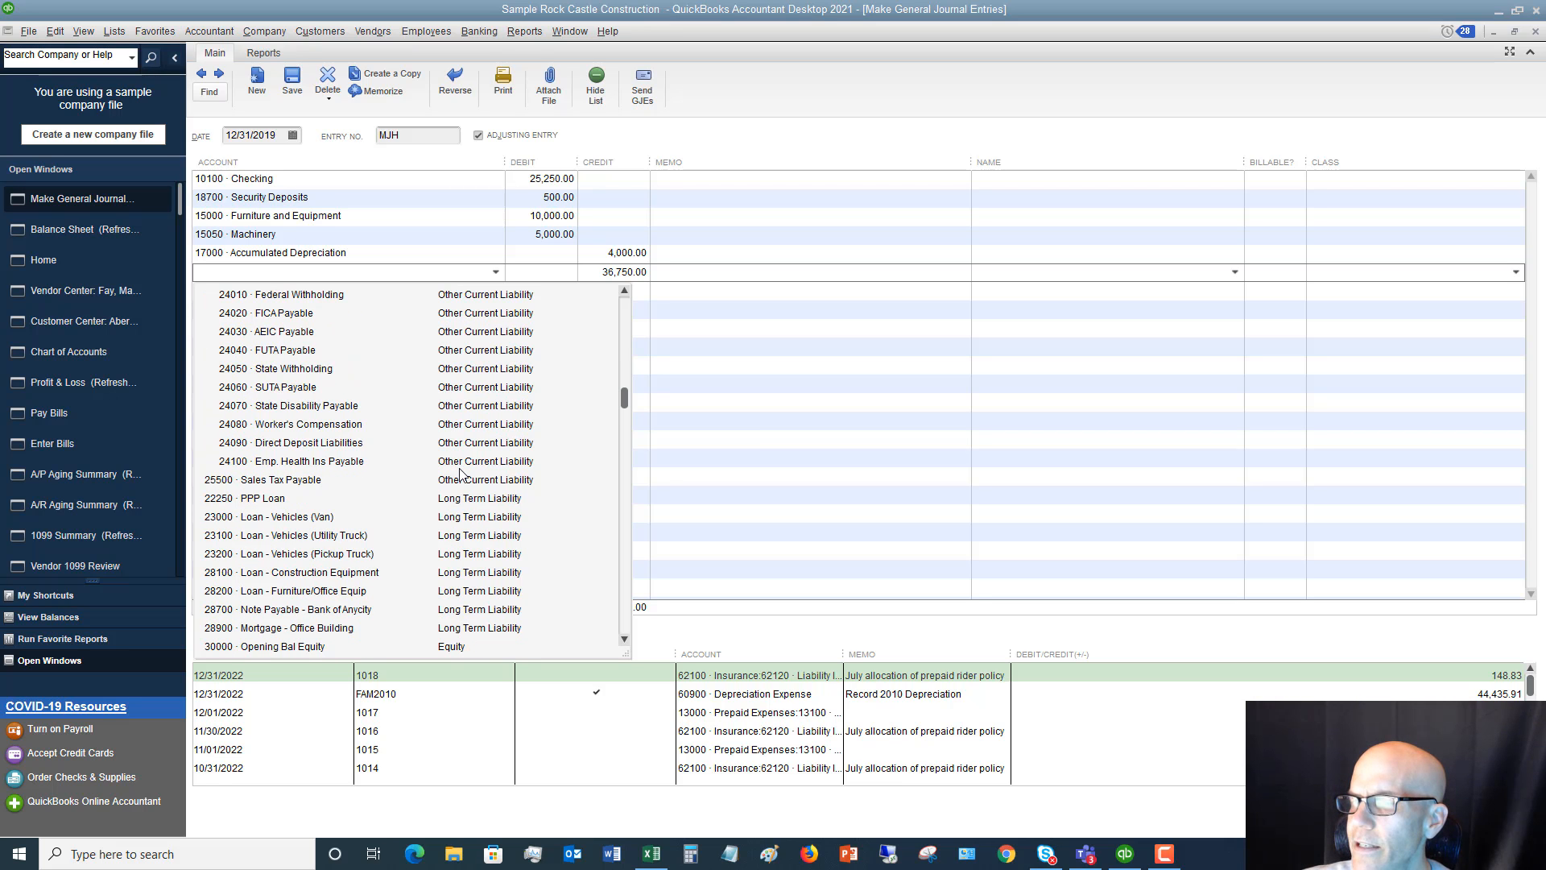
{"action": "scroll", "coordinate": [462, 474], "scroll_direction": "down", "scroll_amount": 1}
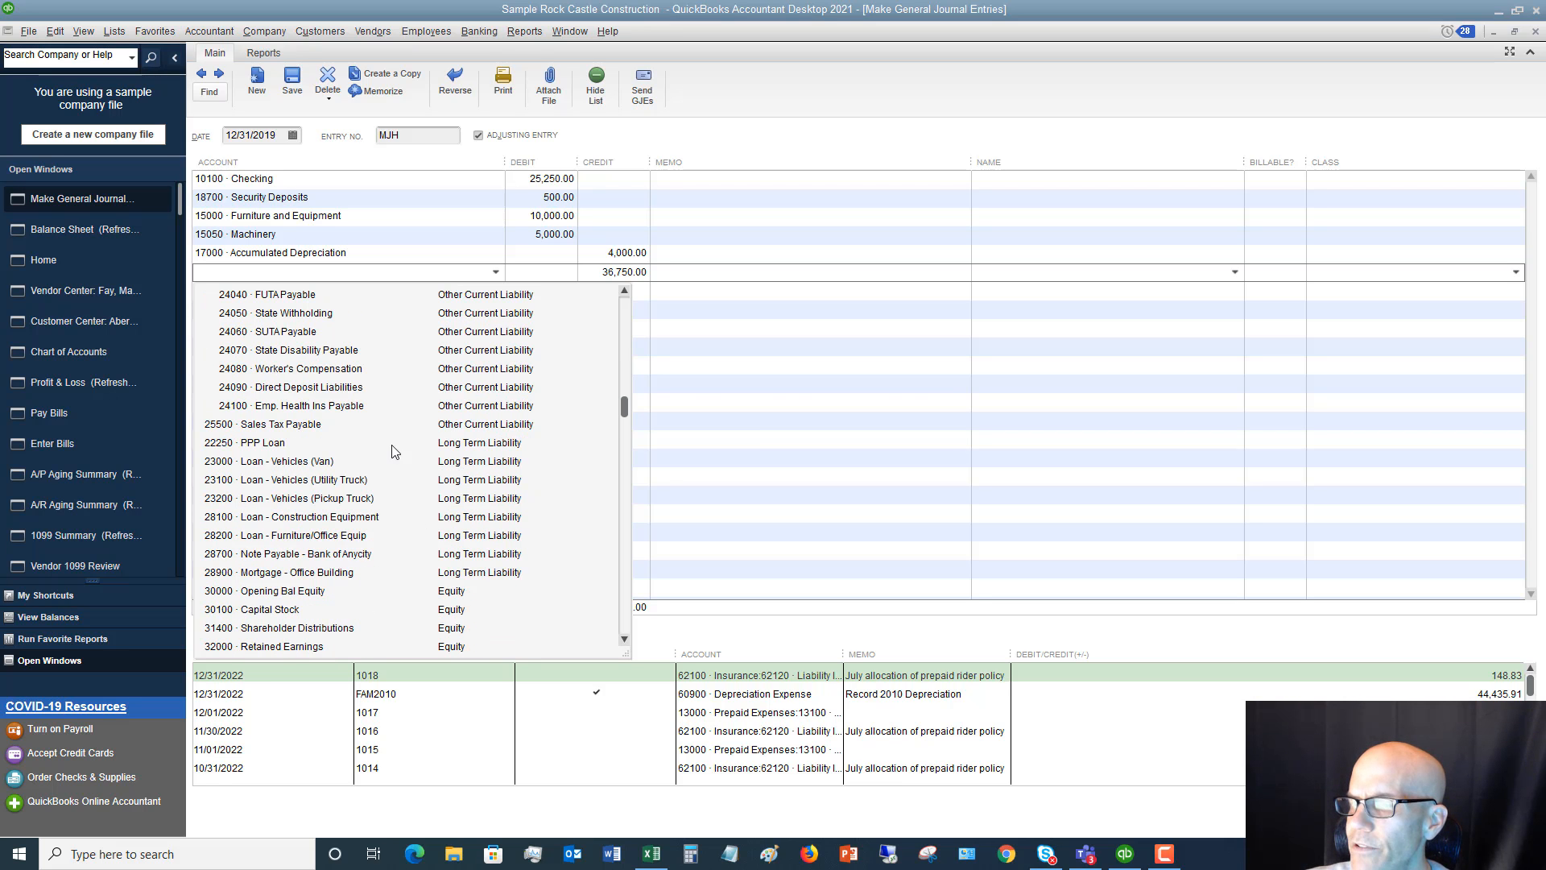
{"action": "left_click", "coordinate": [318, 519]}
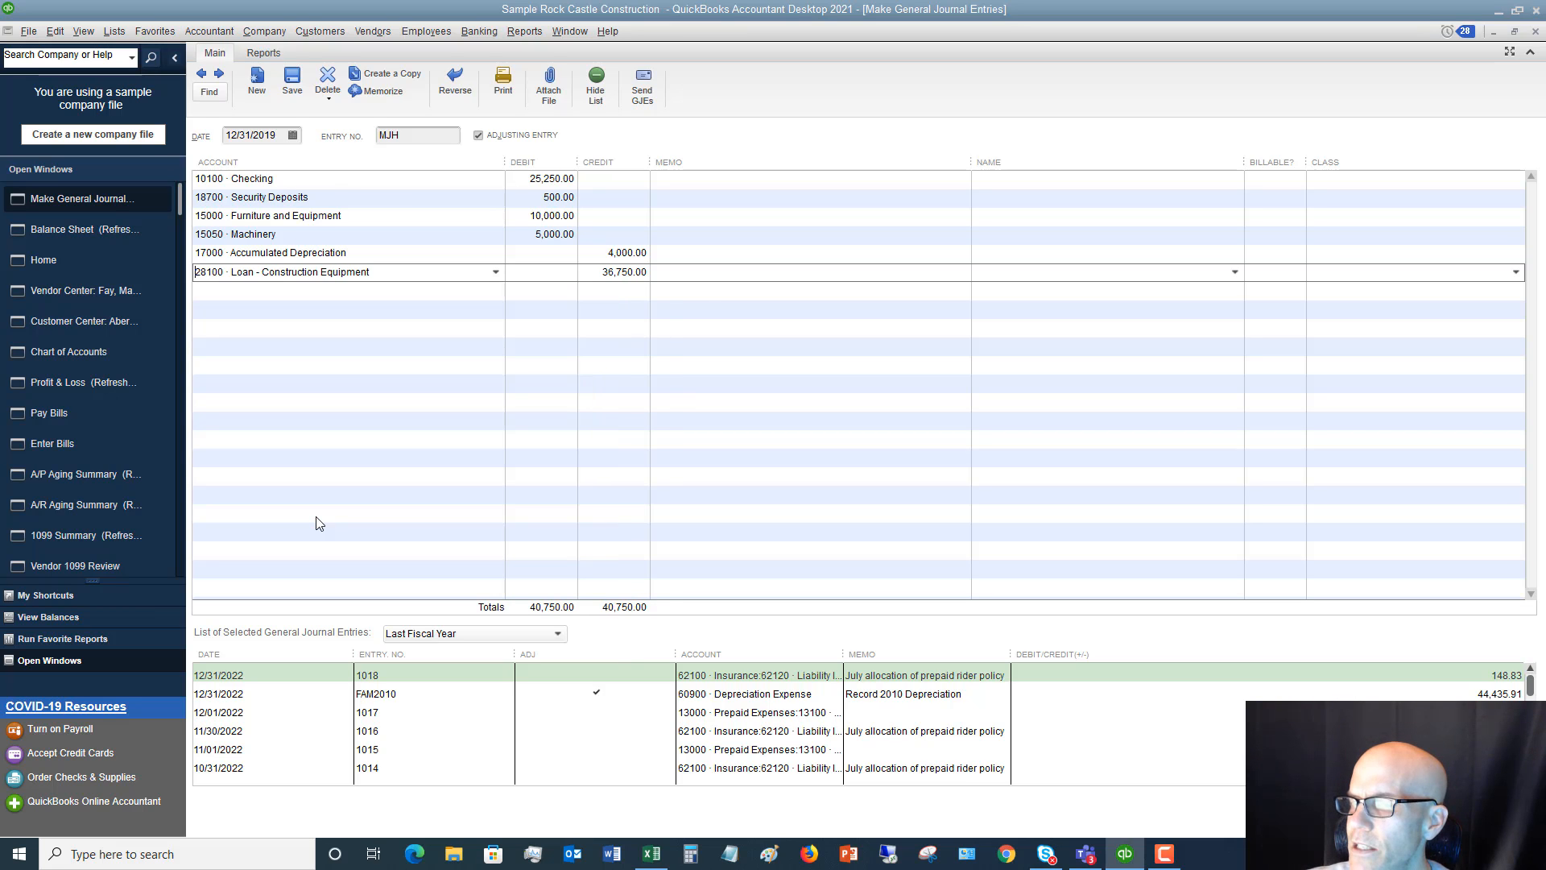
Check the machinery loan on the Balance Sheet worksheet in Excel, and credit the construction equipment loan line 3,000 in QuickBooks
{"action": "left_click", "coordinate": [652, 857]}
{"action": "left_click", "coordinate": [653, 857]}
{"action": "left_click", "coordinate": [652, 857]}
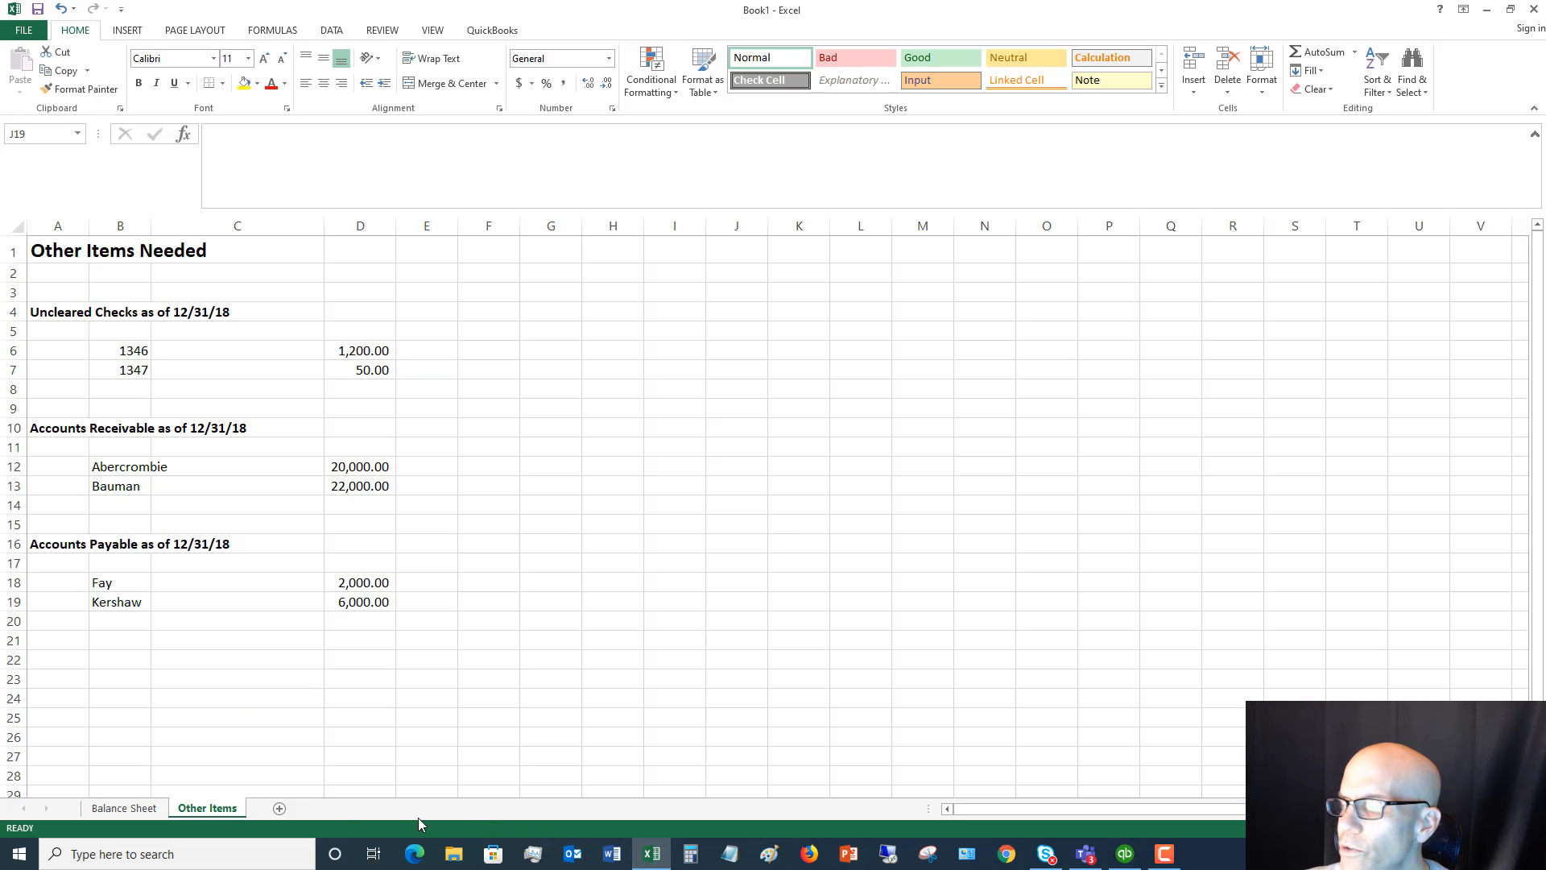
{"action": "left_click", "coordinate": [165, 810]}
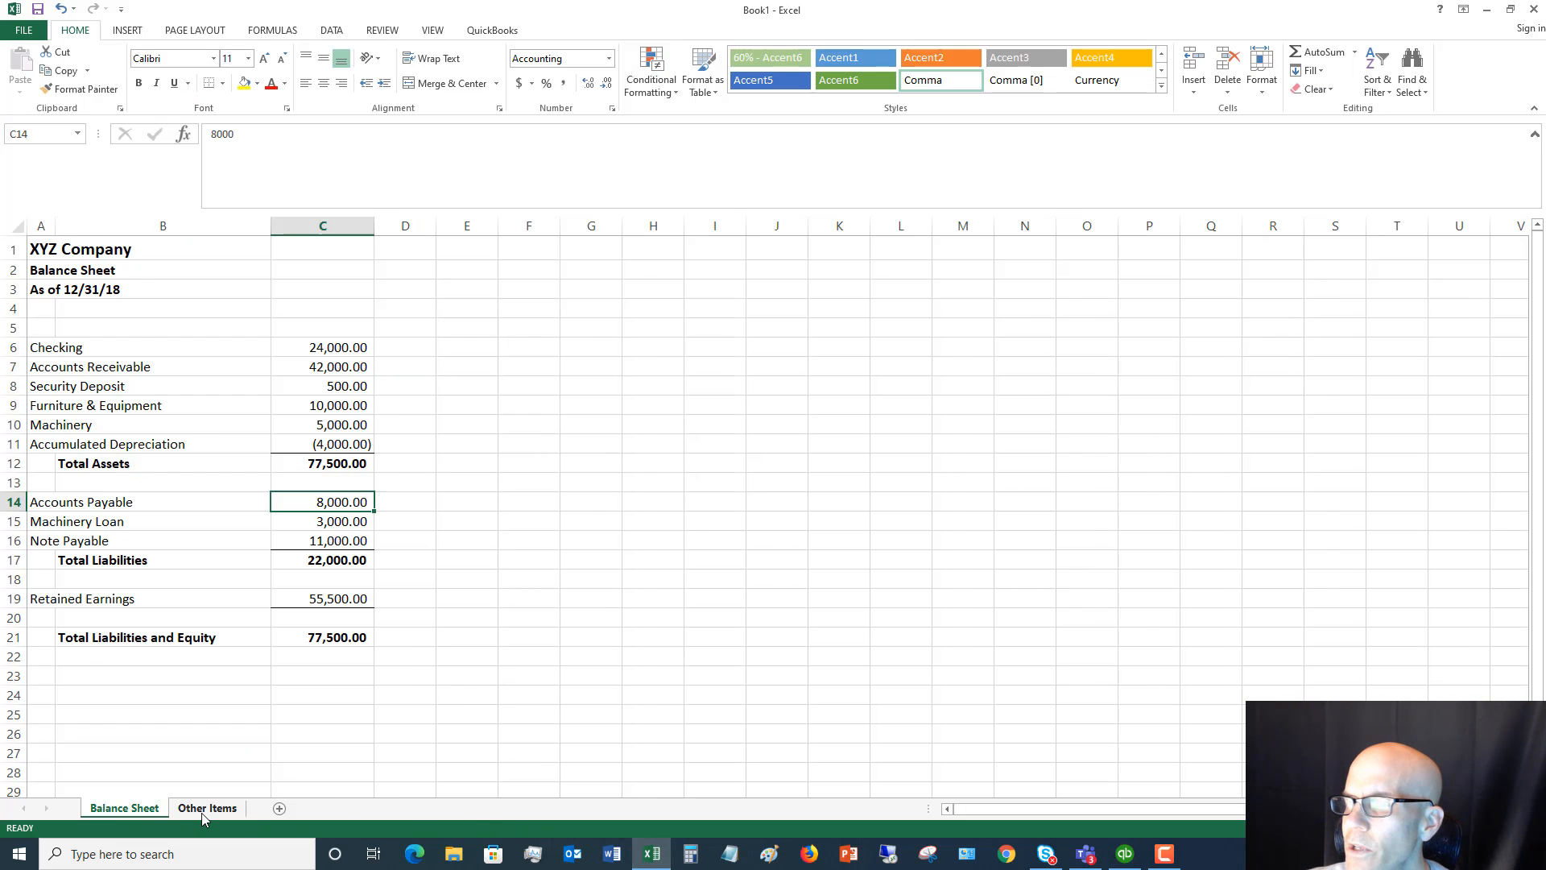
{"action": "left_click", "coordinate": [202, 816]}
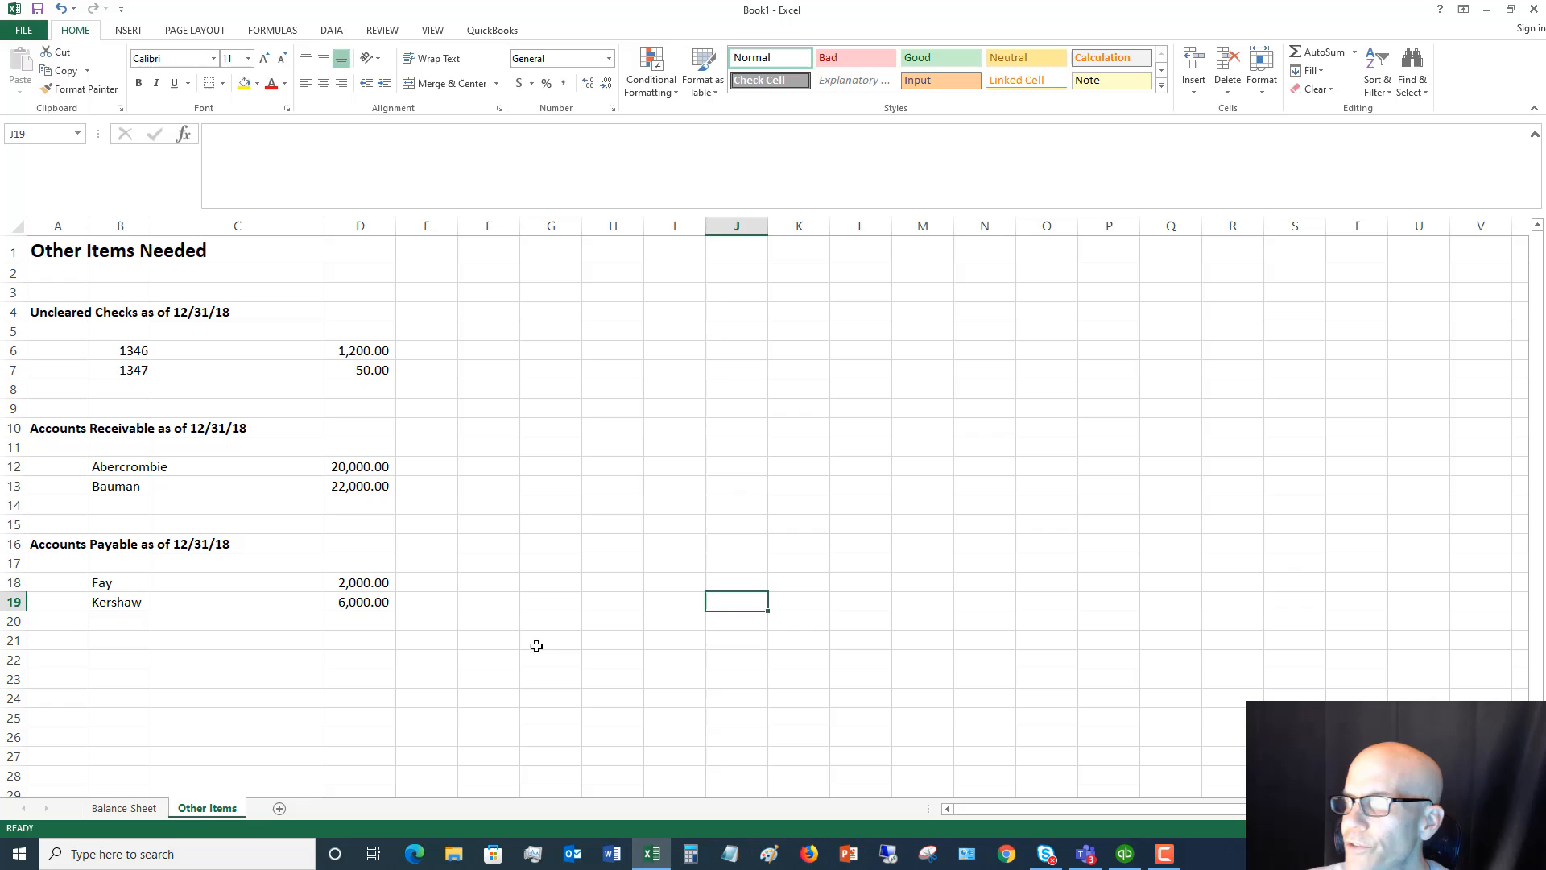
{"action": "left_click", "coordinate": [1126, 856]}
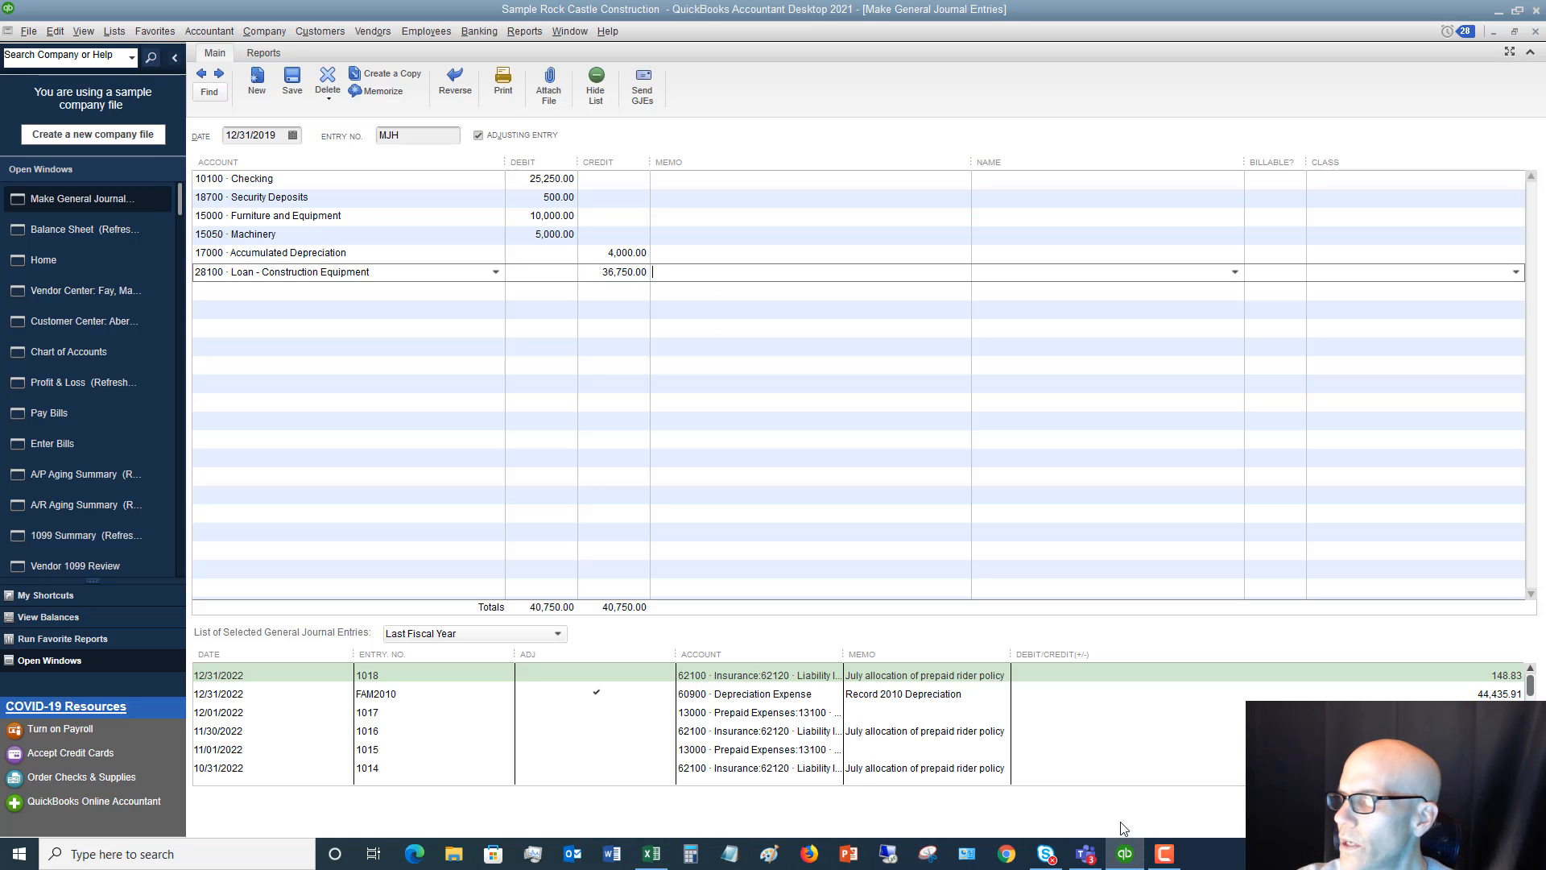
{"action": "left_click", "coordinate": [606, 271]}
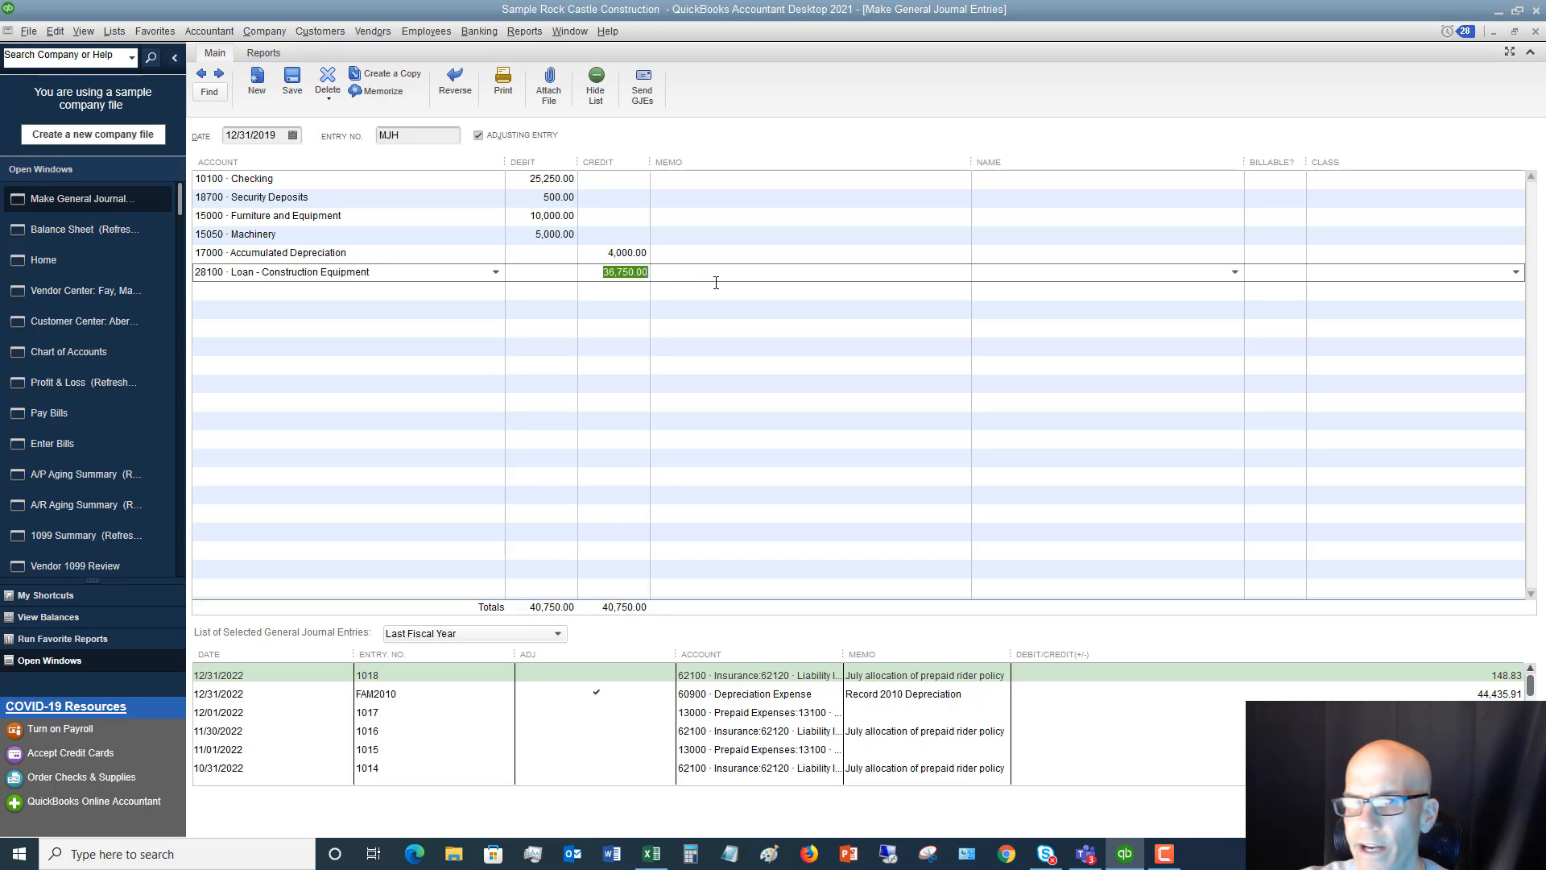
{"action": "type", "text": "30"}
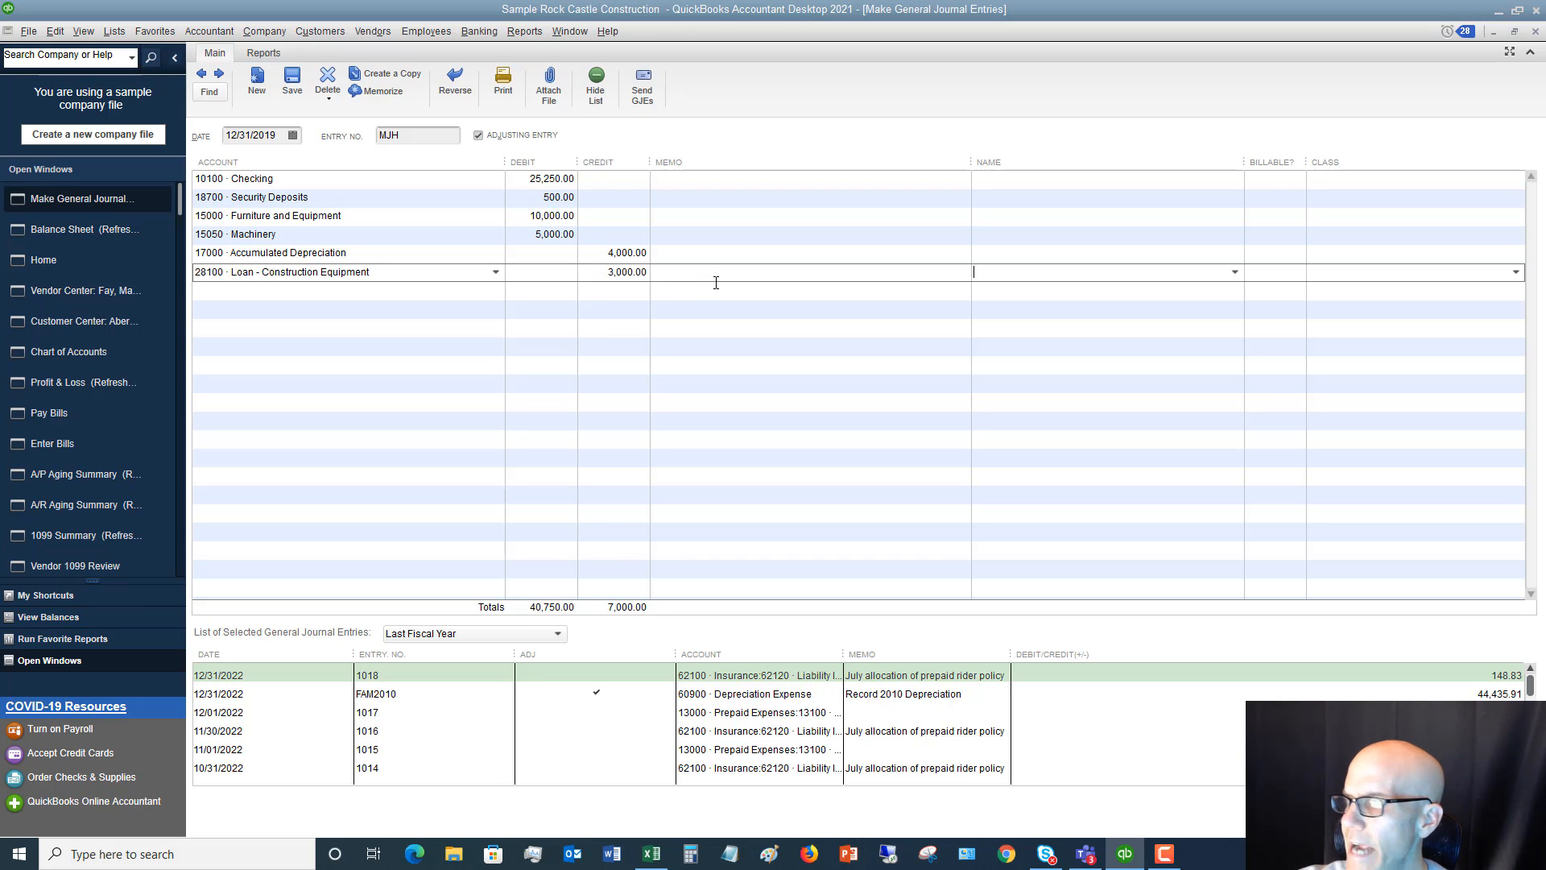
{"action": "key", "text": "Tab"}
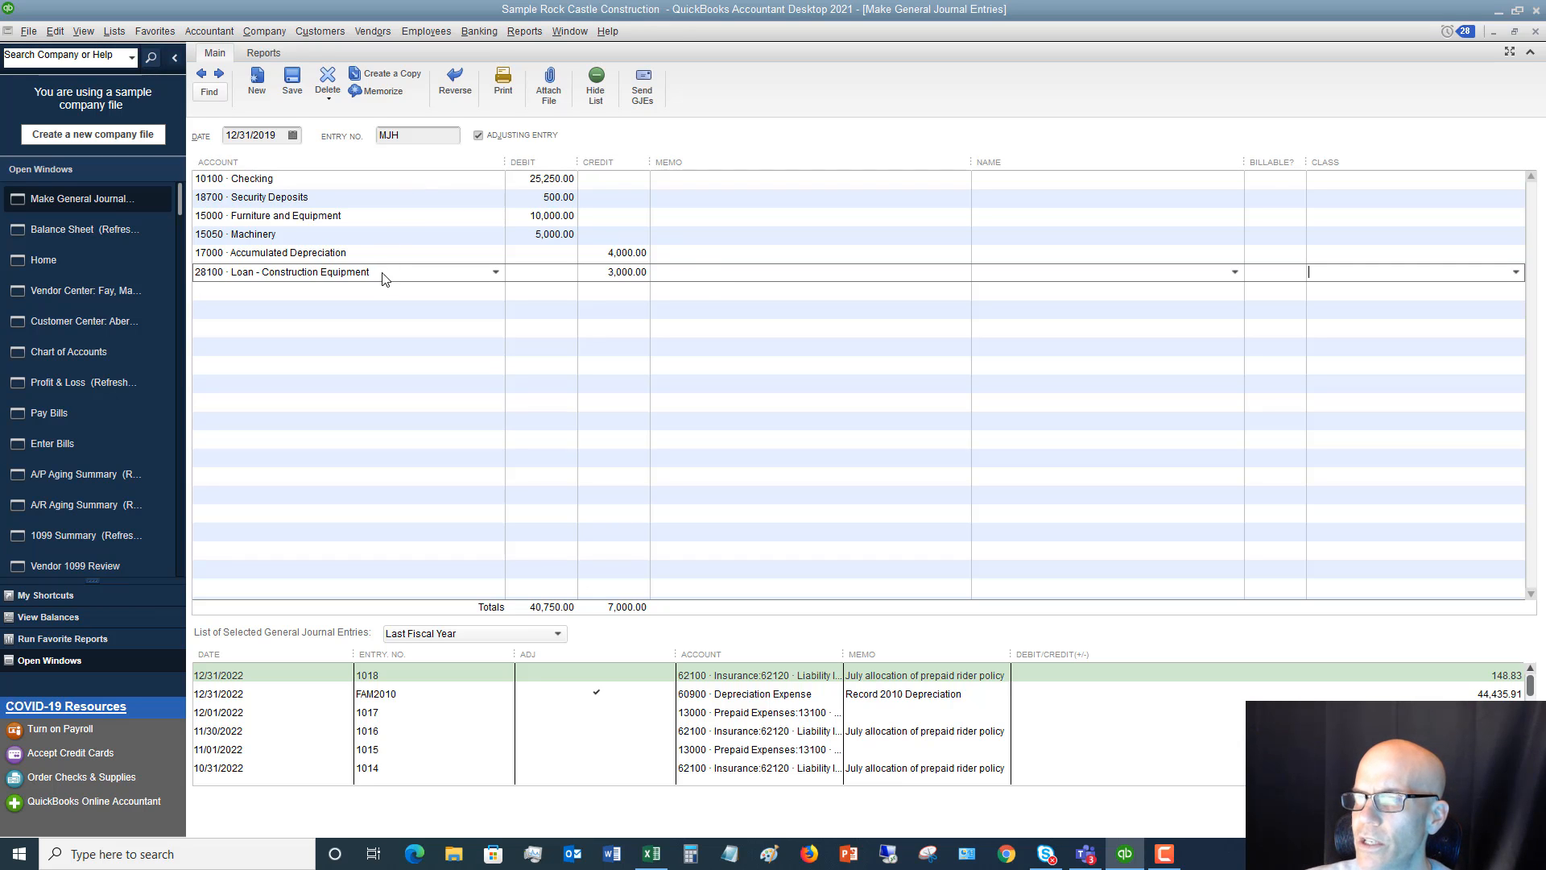
{"action": "key", "text": "Tab"}
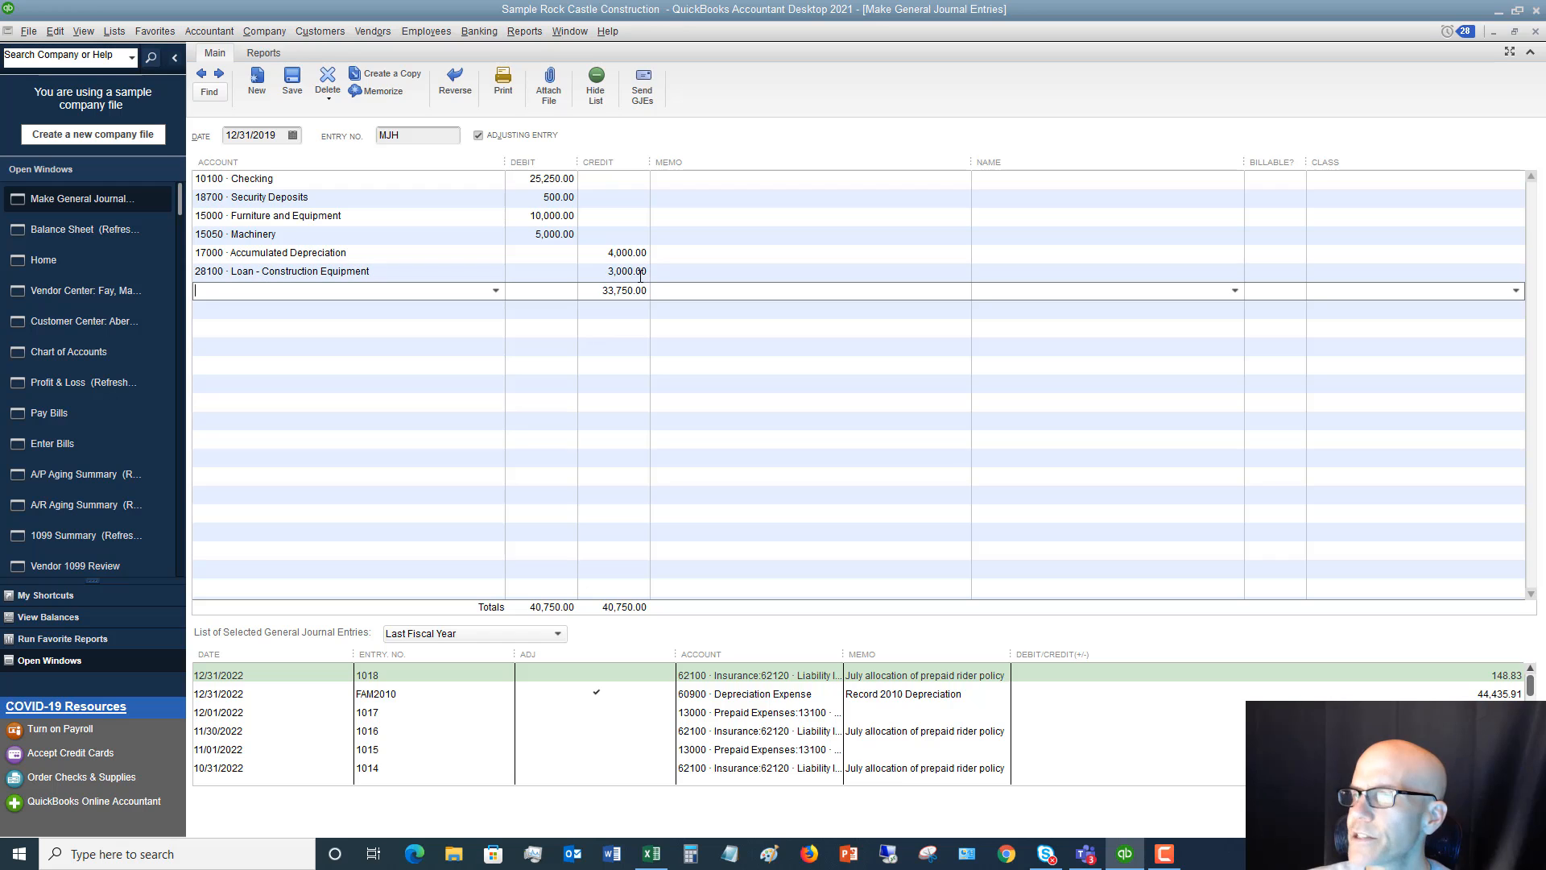
Check the note payable on the Excel Balance Sheet worksheet, and start a QuickBooks journal line for 28700 · Note Payable - Bank of Anycity
{"action": "left_click", "coordinate": [652, 856]}
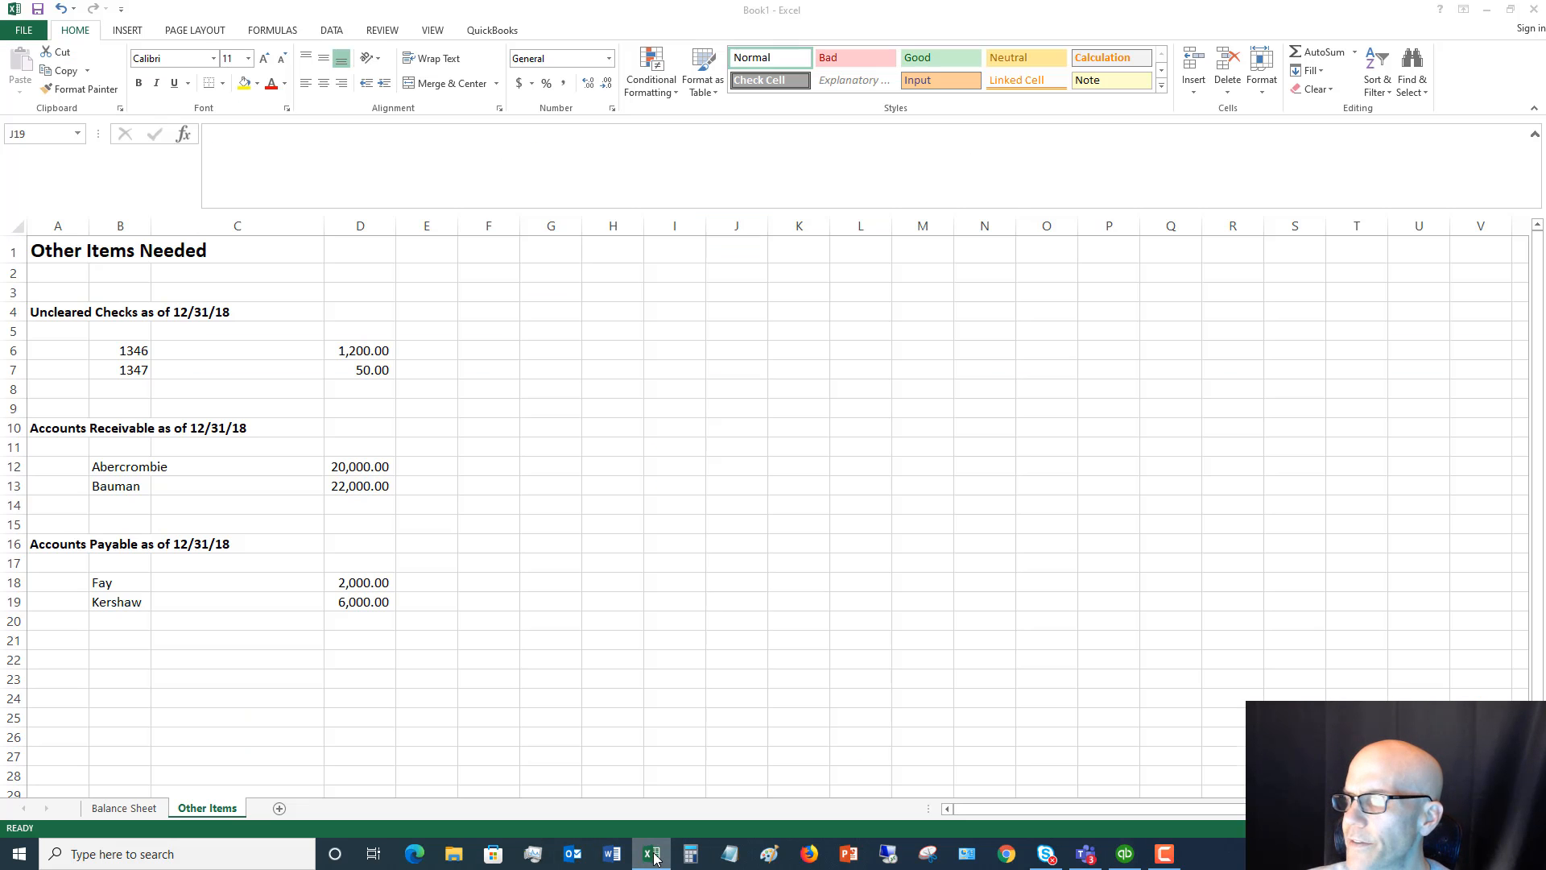
{"action": "left_click", "coordinate": [146, 810]}
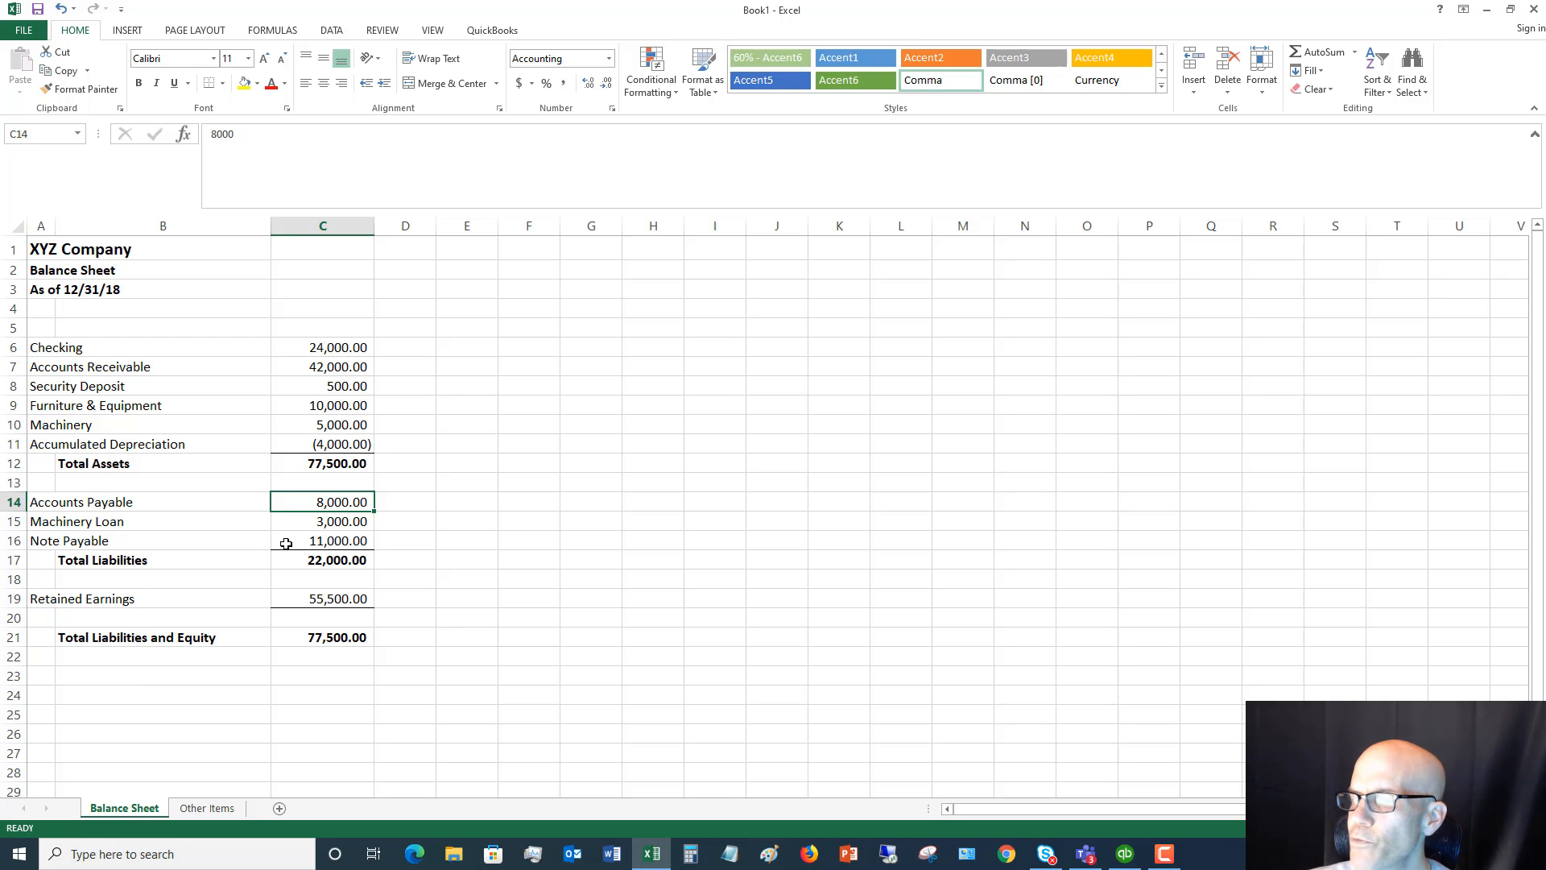
{"action": "left_click", "coordinate": [652, 854]}
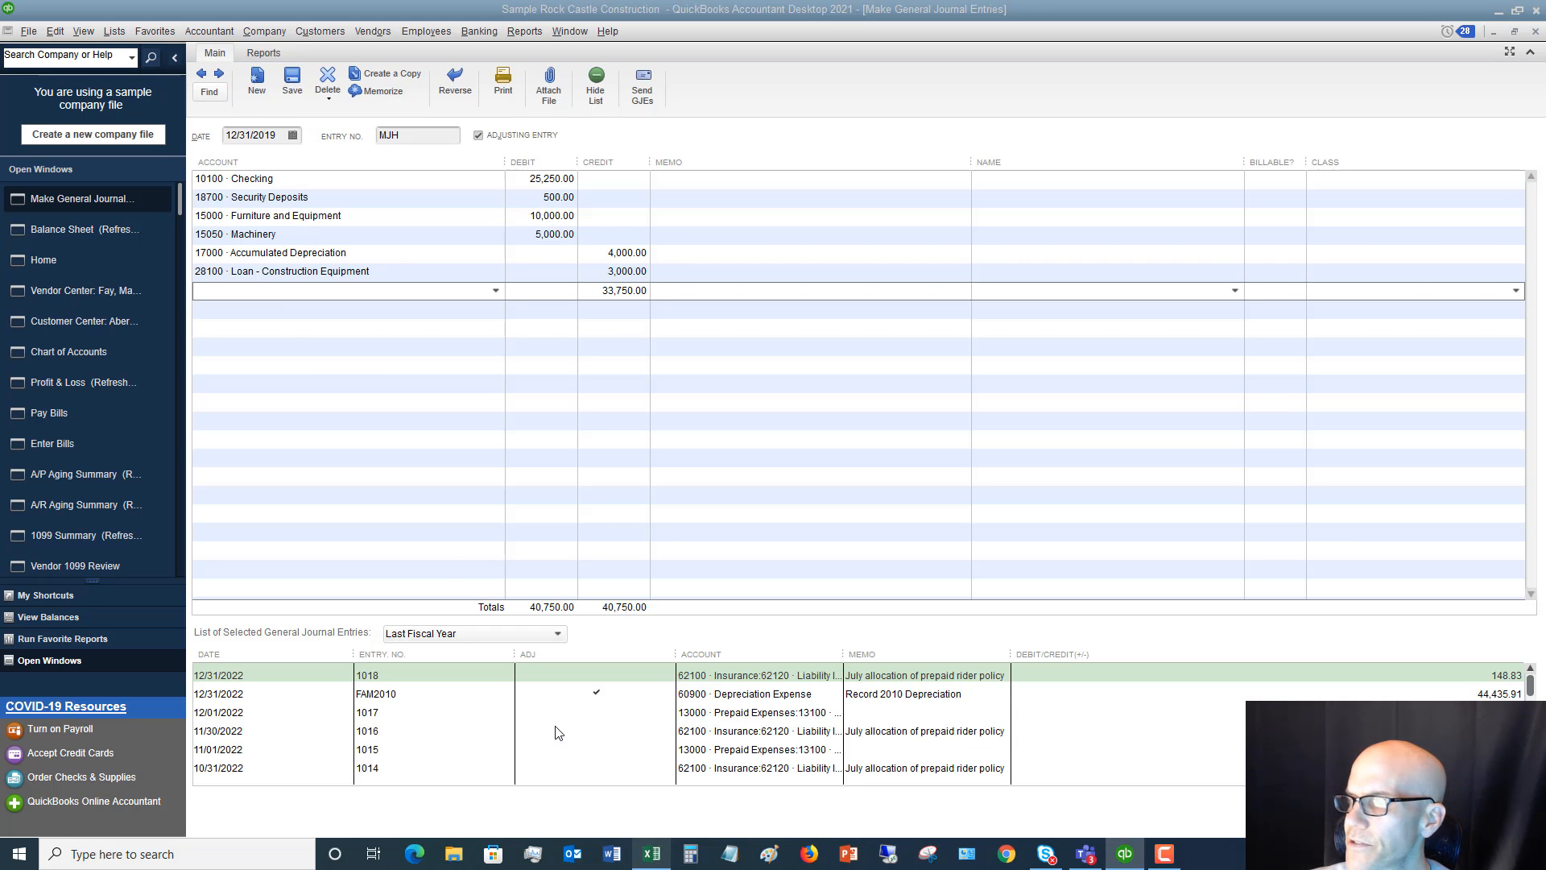
{"action": "left_click", "coordinate": [496, 291]}
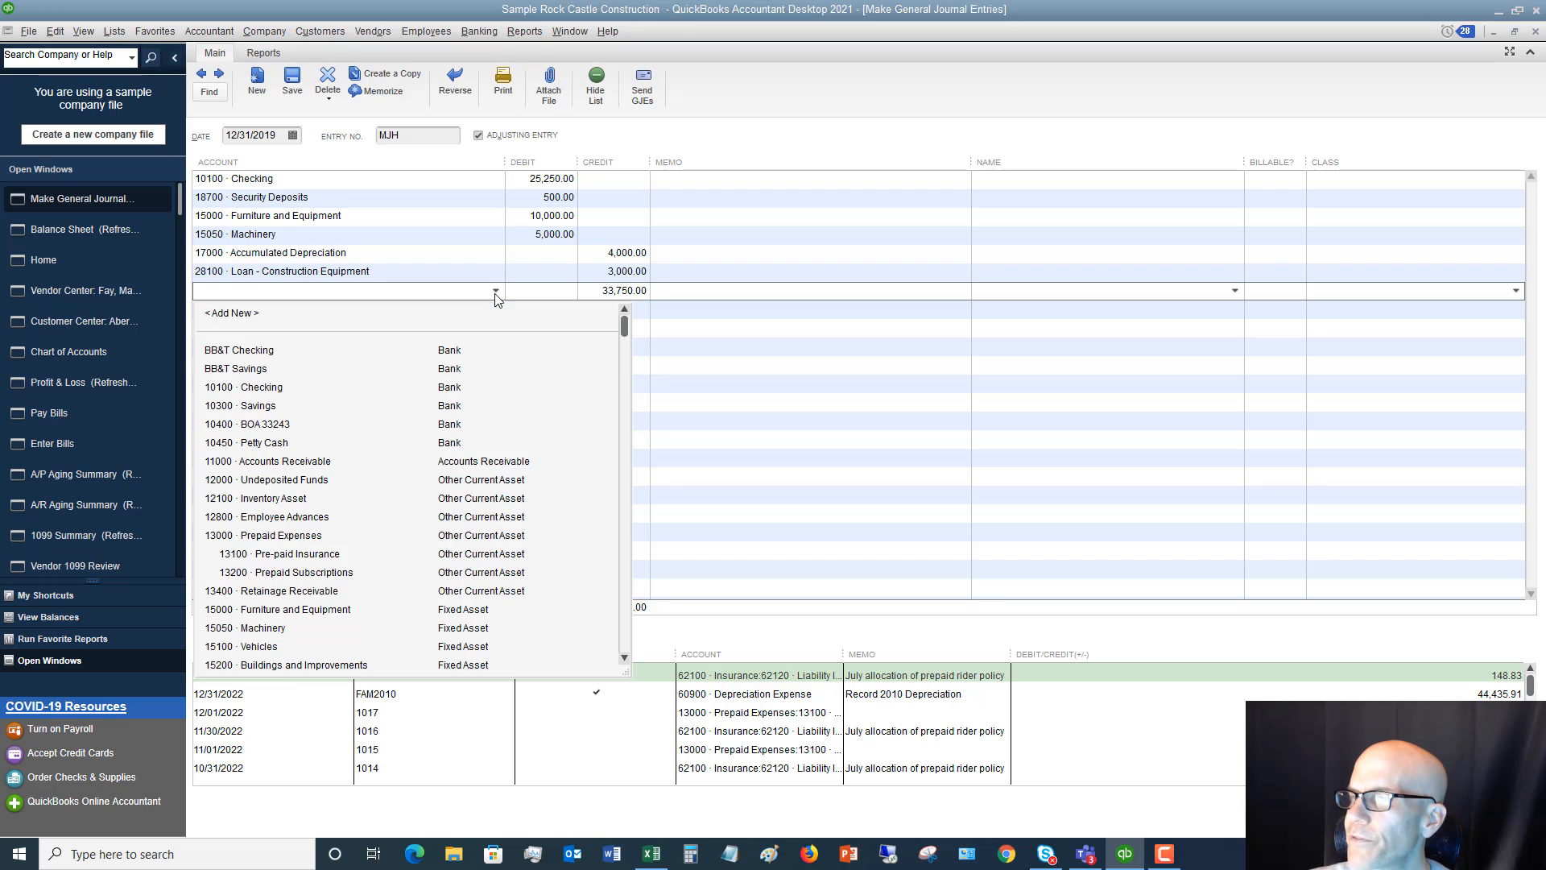
{"action": "scroll", "coordinate": [495, 486], "scroll_direction": "down", "scroll_amount": 15}
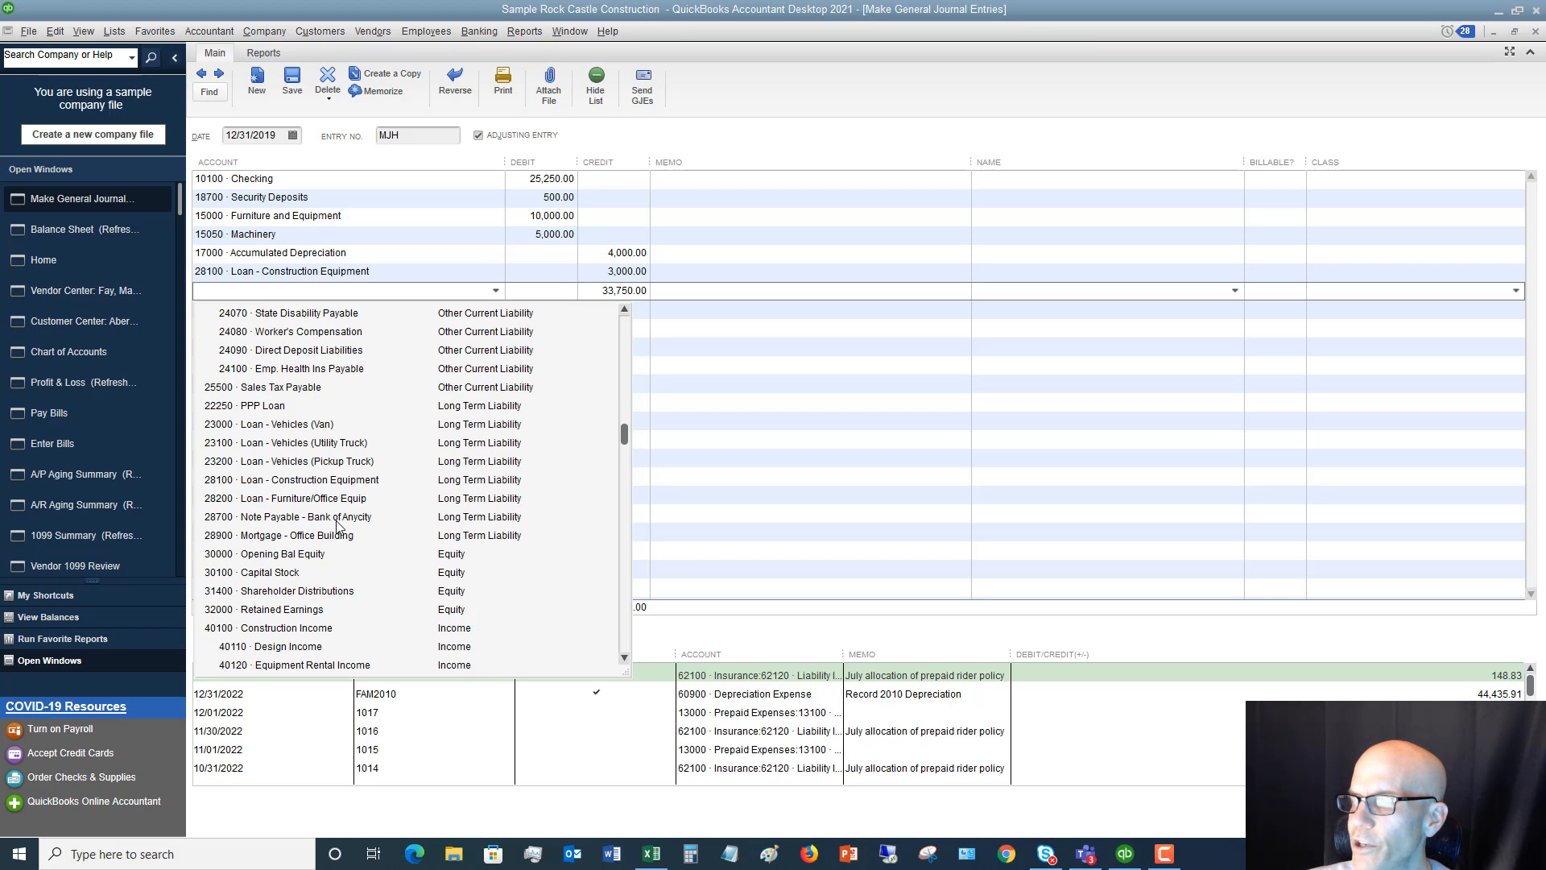
{"action": "left_click", "coordinate": [337, 518]}
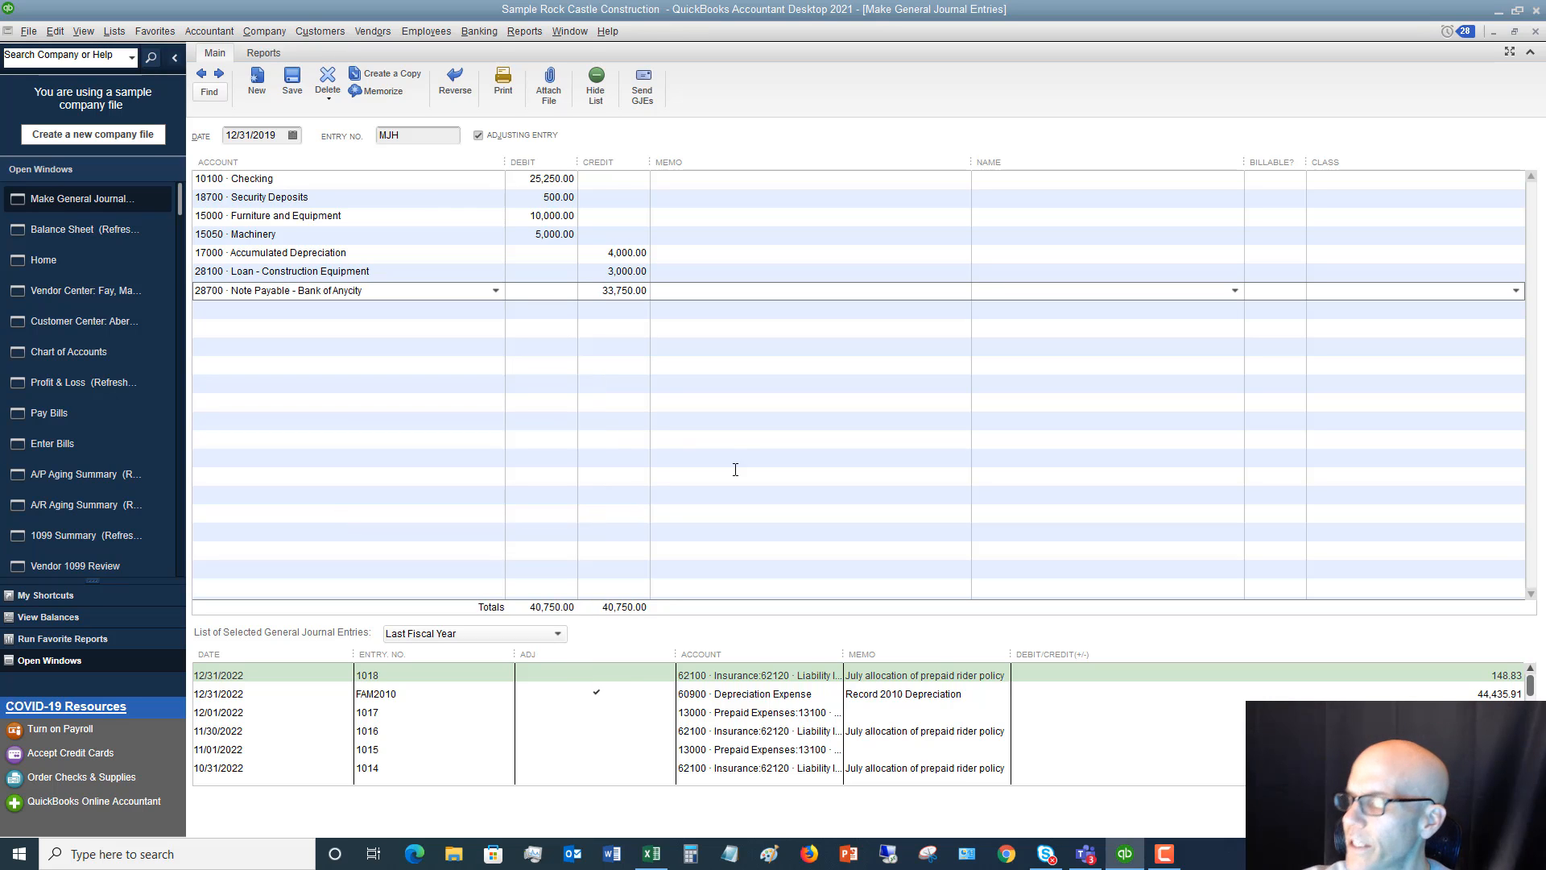
Credit the Note Payable - Bank of Anycity line 11,000 and move on to a new journal line
{"action": "key", "text": "Tab"}
{"action": "key", "text": "Tab"}
{"action": "type", "text": "1"}
{"action": "key", "text": "Tab"}
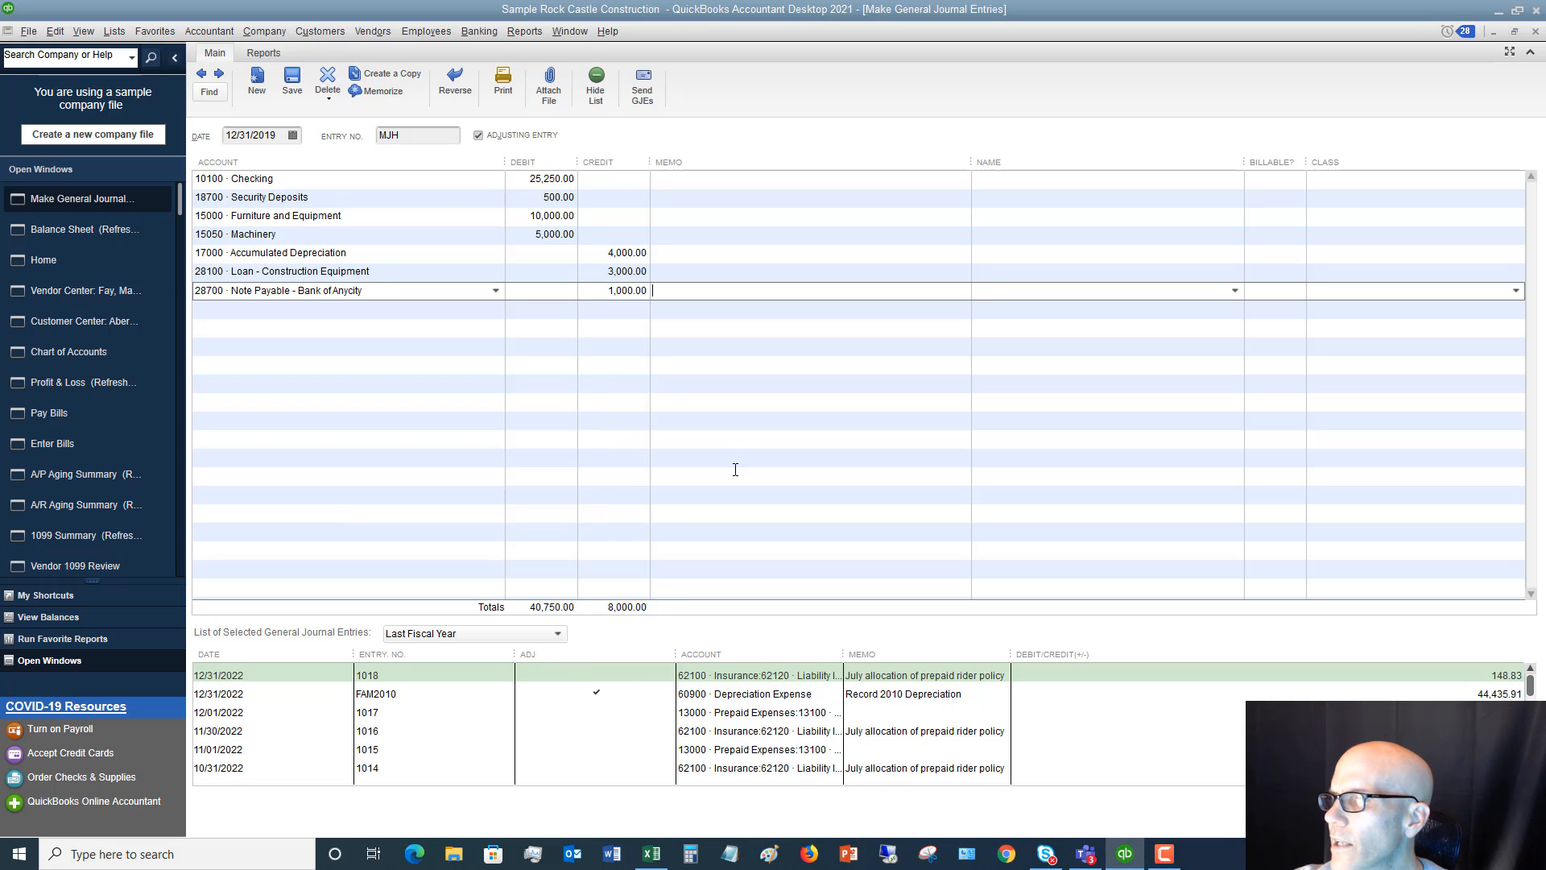
{"action": "left_click", "coordinate": [604, 289]}
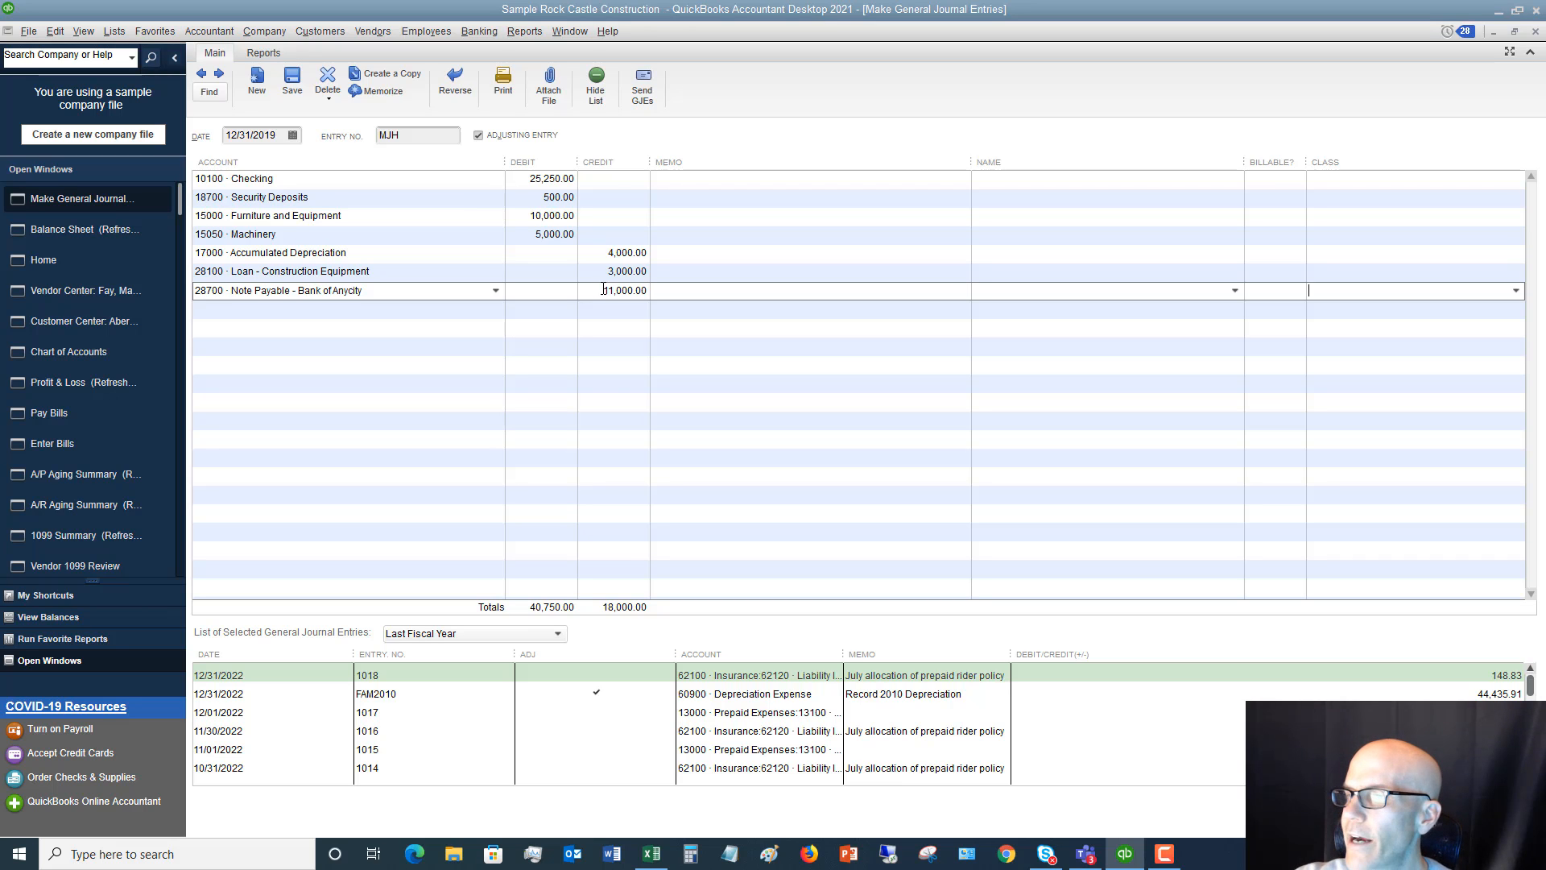
{"action": "key", "text": "Tab"}
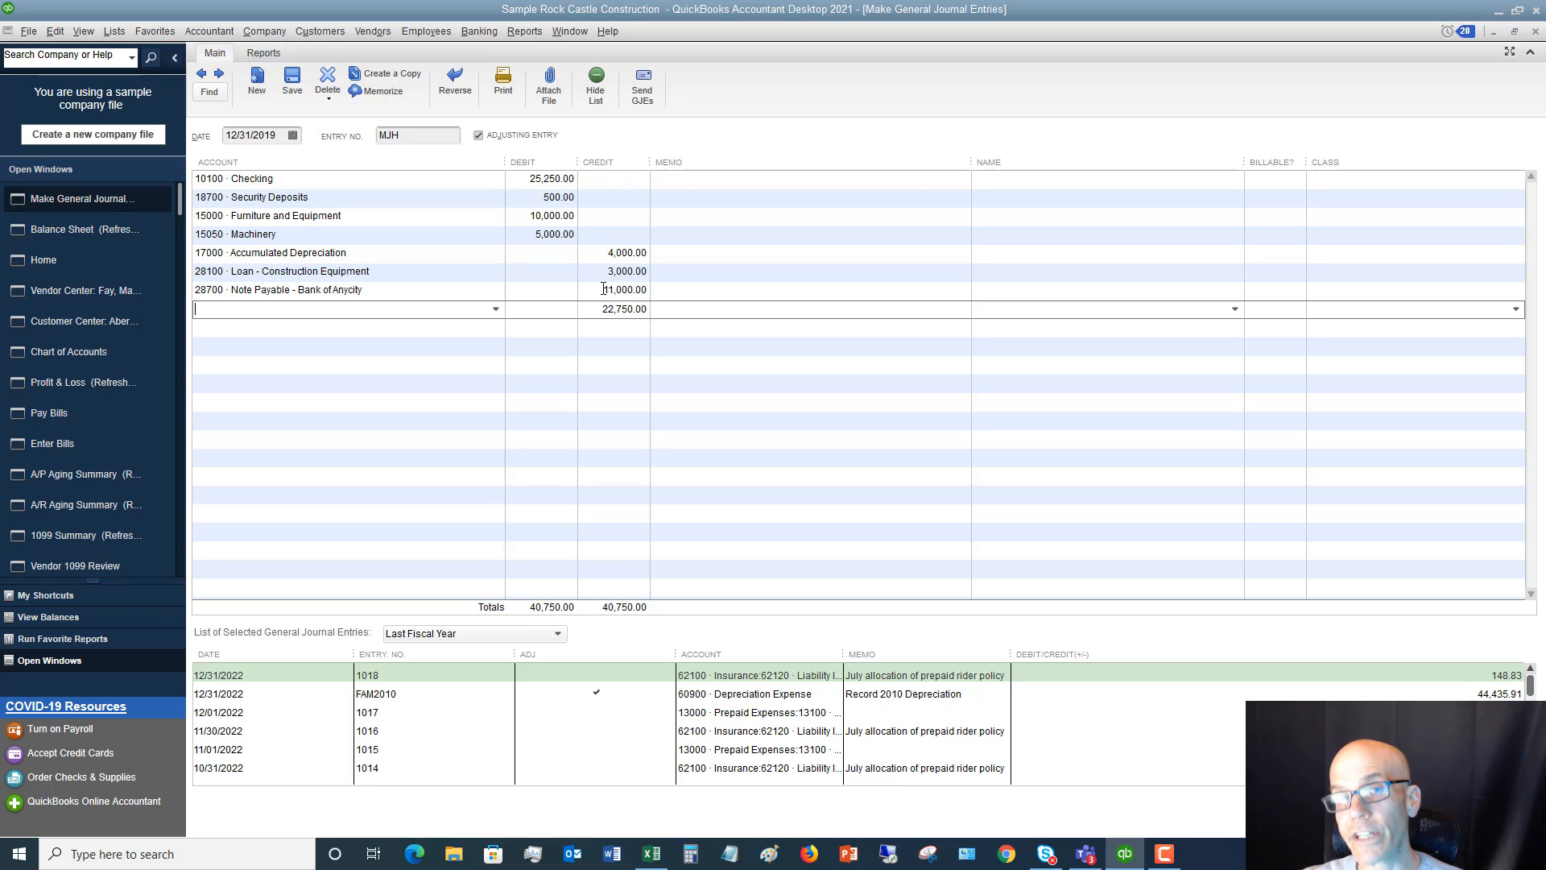
Assign the balancing credit line to 32000 · Retained Earnings, comparing it with the Balance Sheet and Other Items worksheets in Excel
{"action": "type", "text": "ret"}
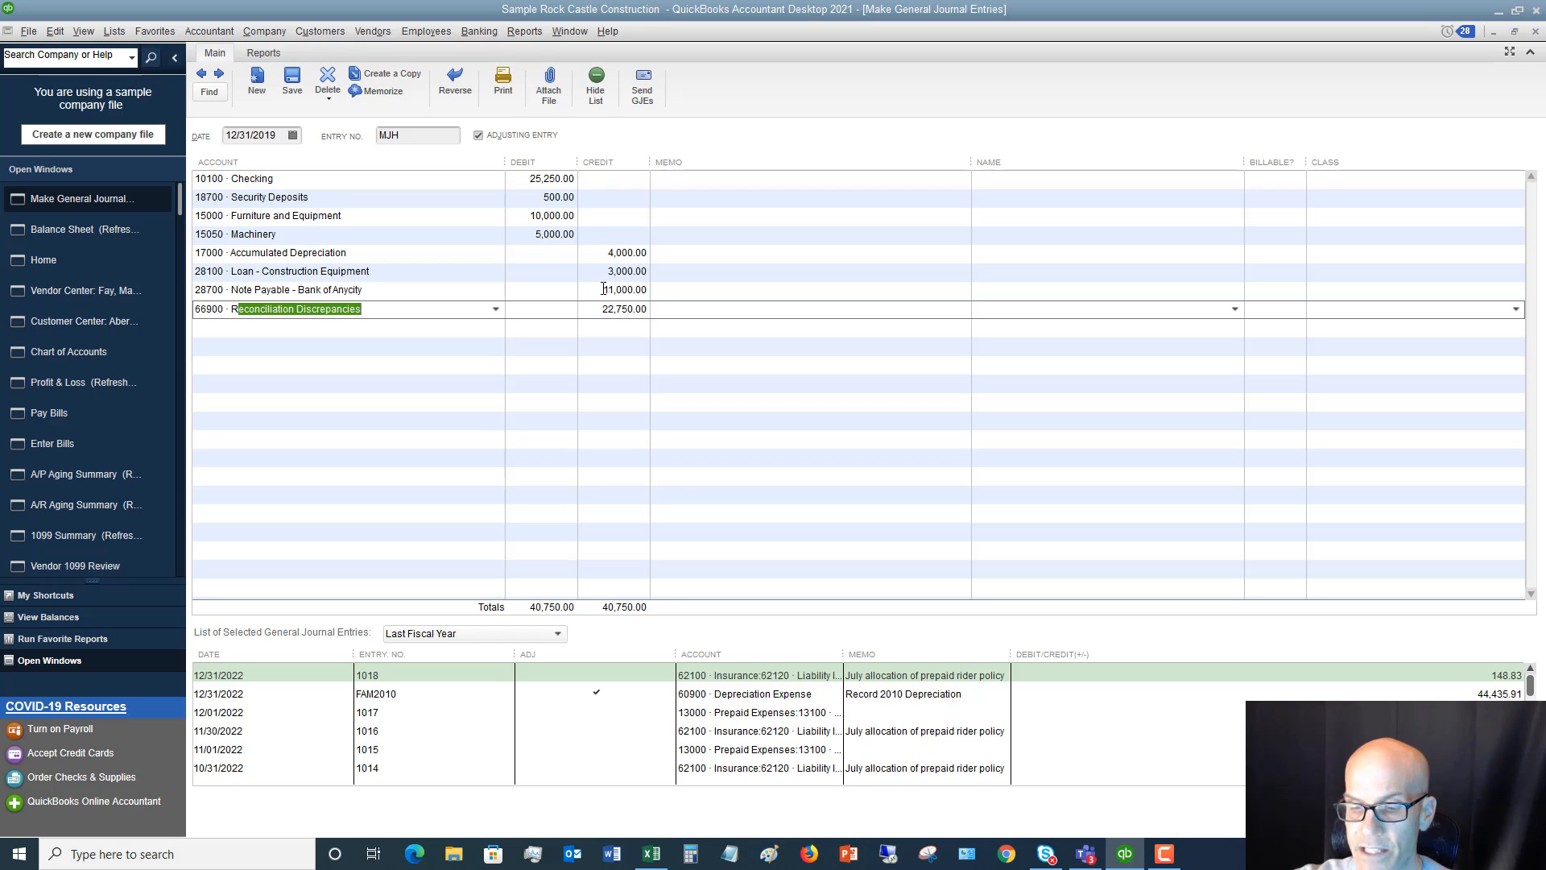
{"action": "left_click", "coordinate": [495, 311]}
{"action": "scroll", "coordinate": [548, 451], "scroll_direction": "down", "scroll_amount": 3}
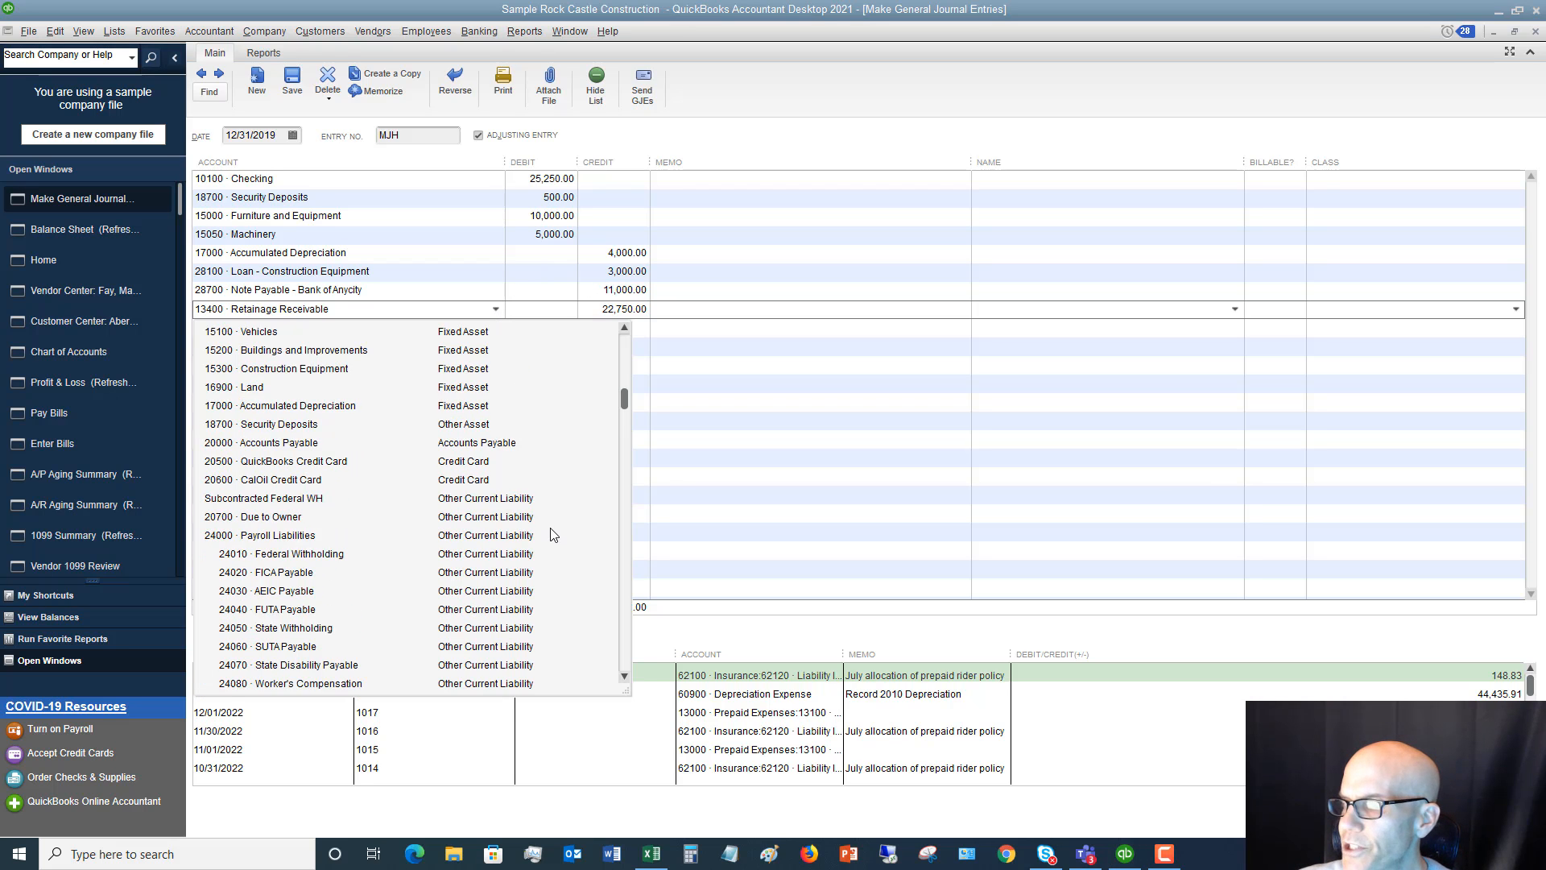
{"action": "scroll", "coordinate": [554, 534], "scroll_direction": "down", "scroll_amount": 9}
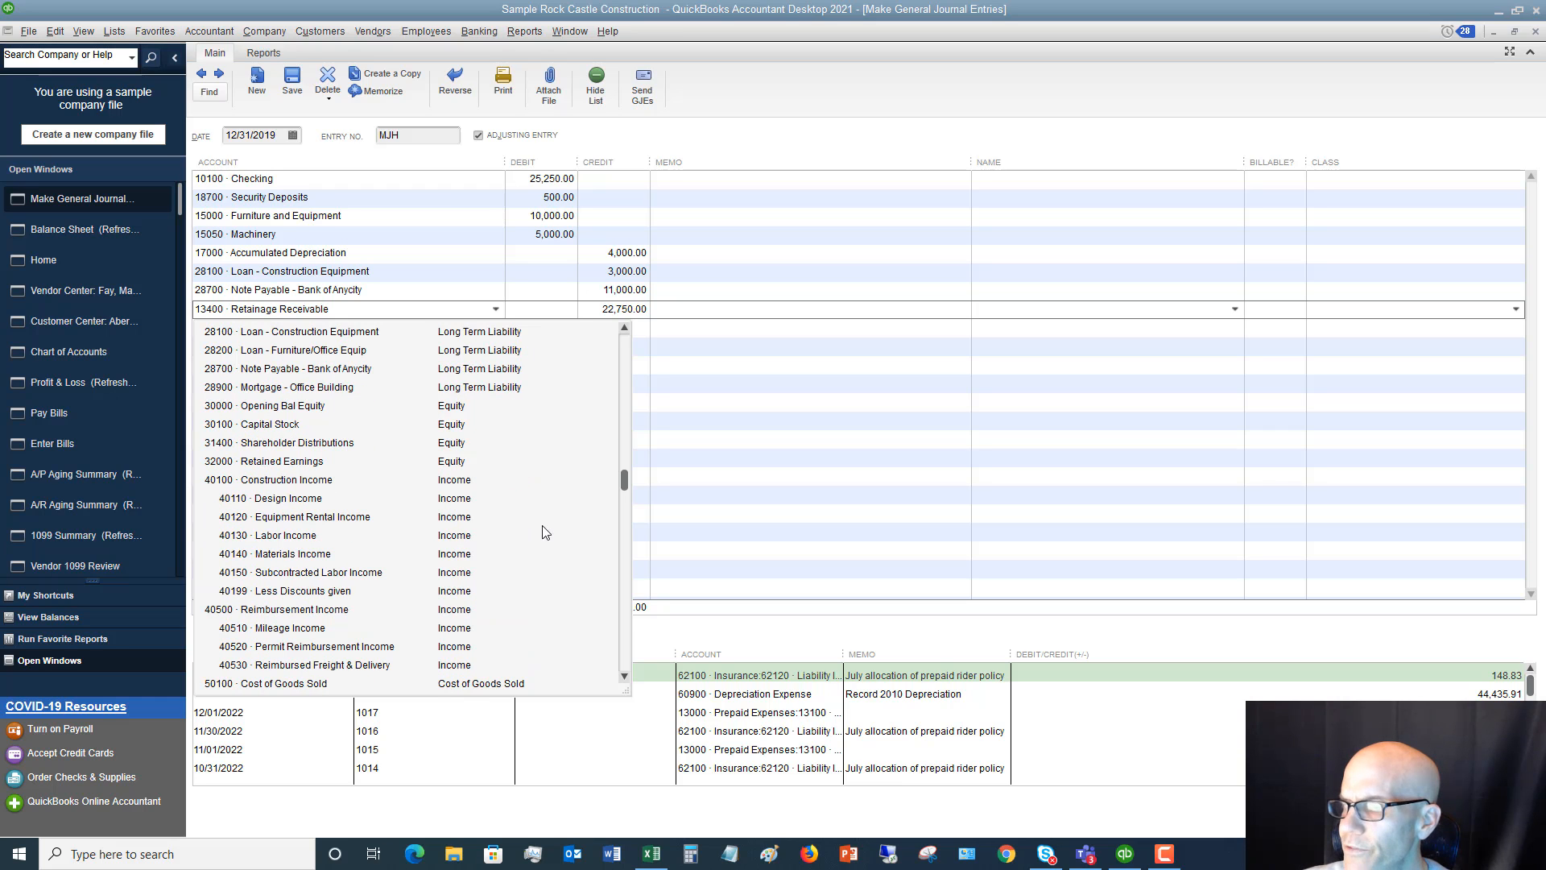
{"action": "left_click", "coordinate": [284, 466]}
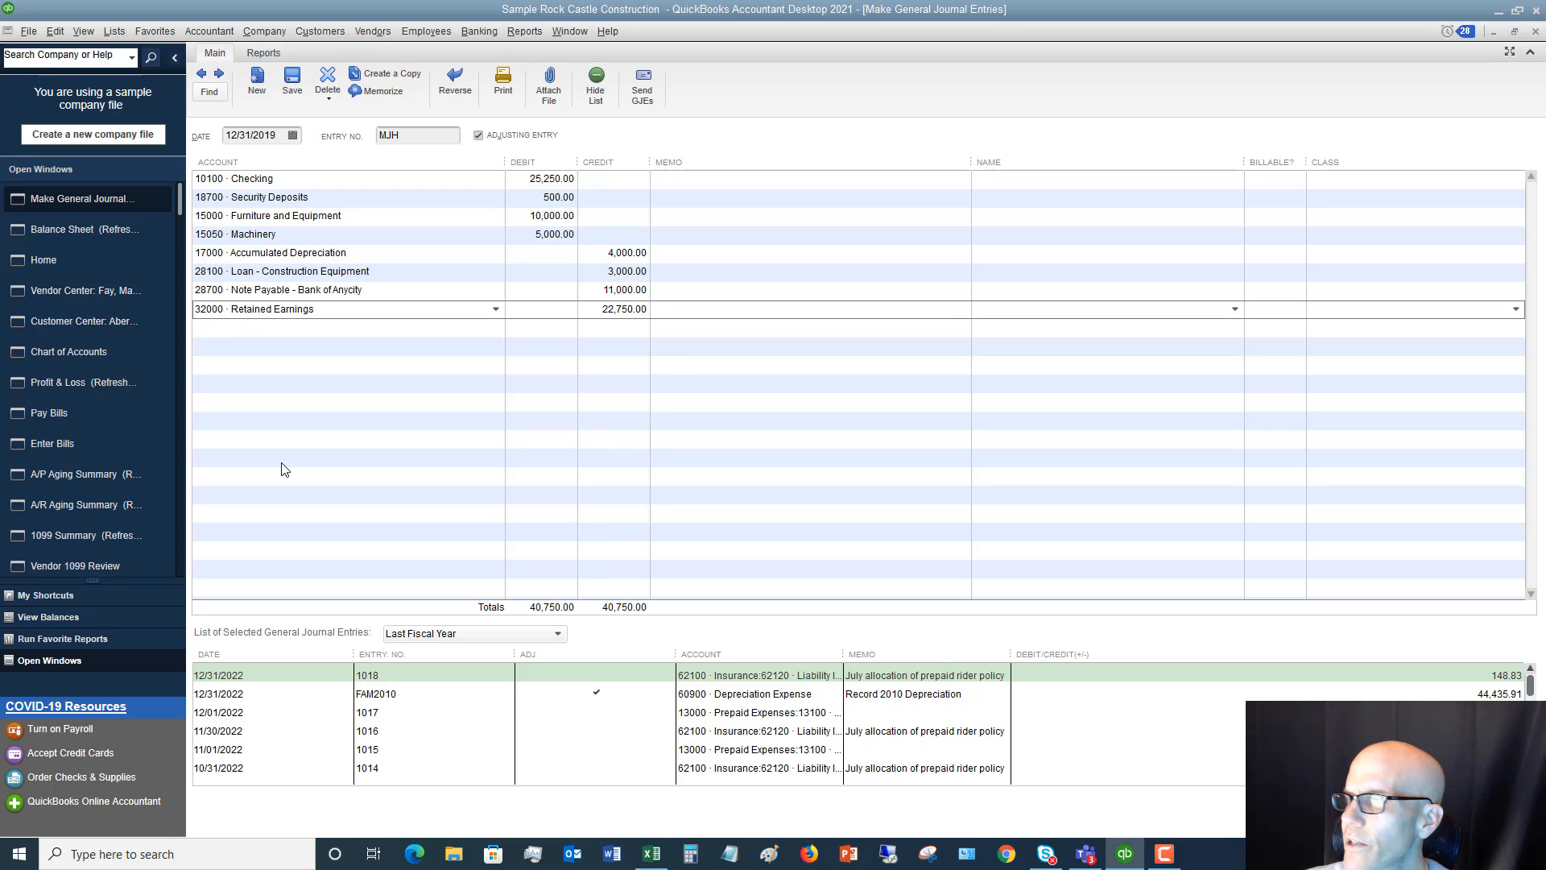
{"action": "key", "text": "Tab"}
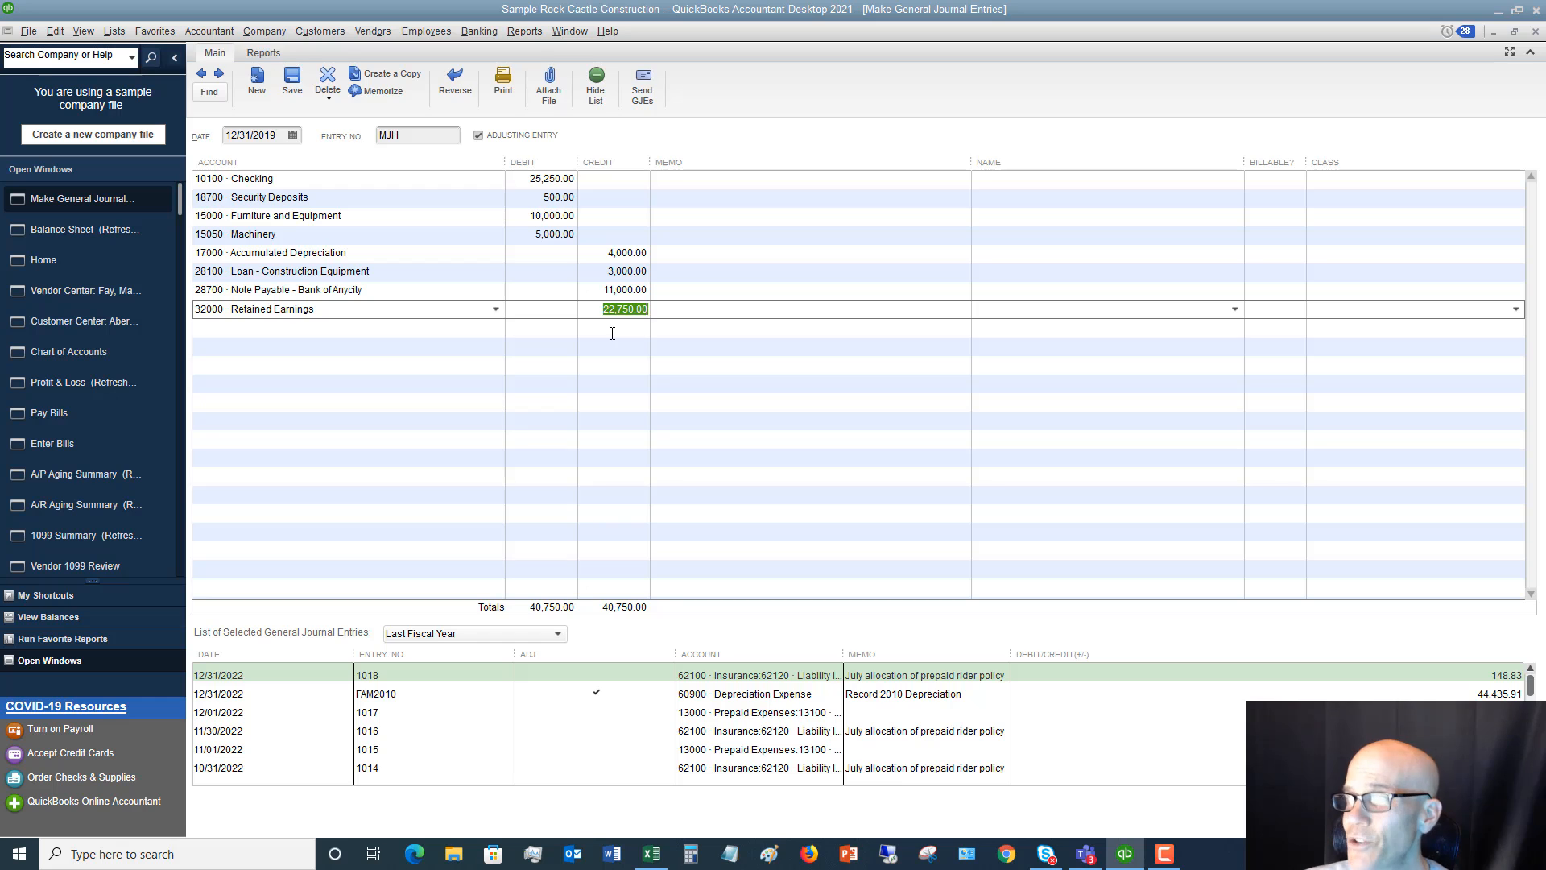
{"action": "left_click", "coordinate": [654, 856]}
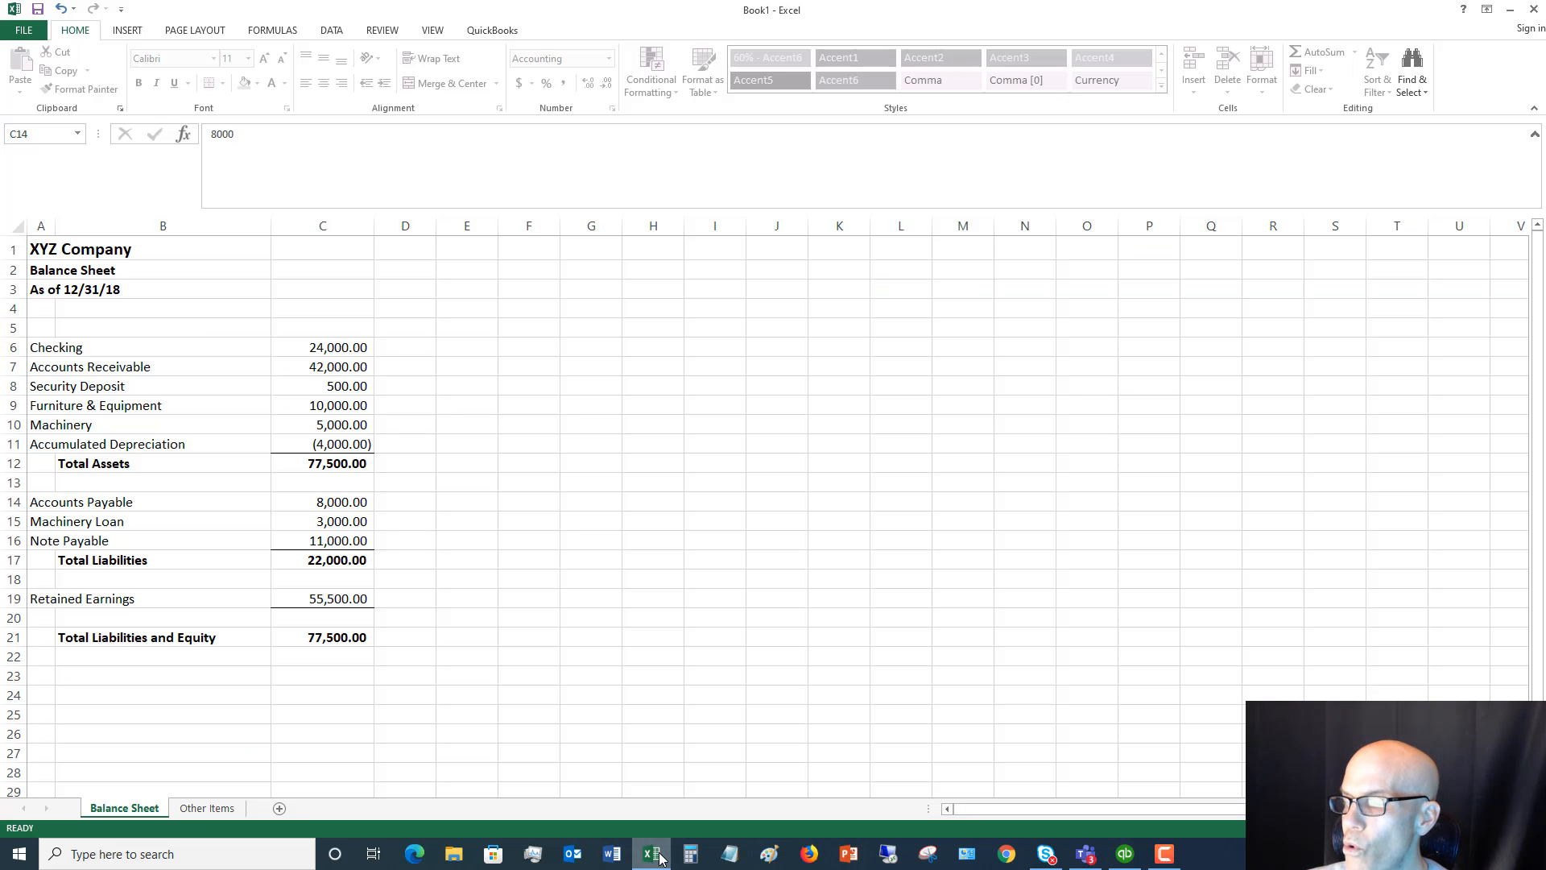
{"action": "left_click", "coordinate": [211, 809]}
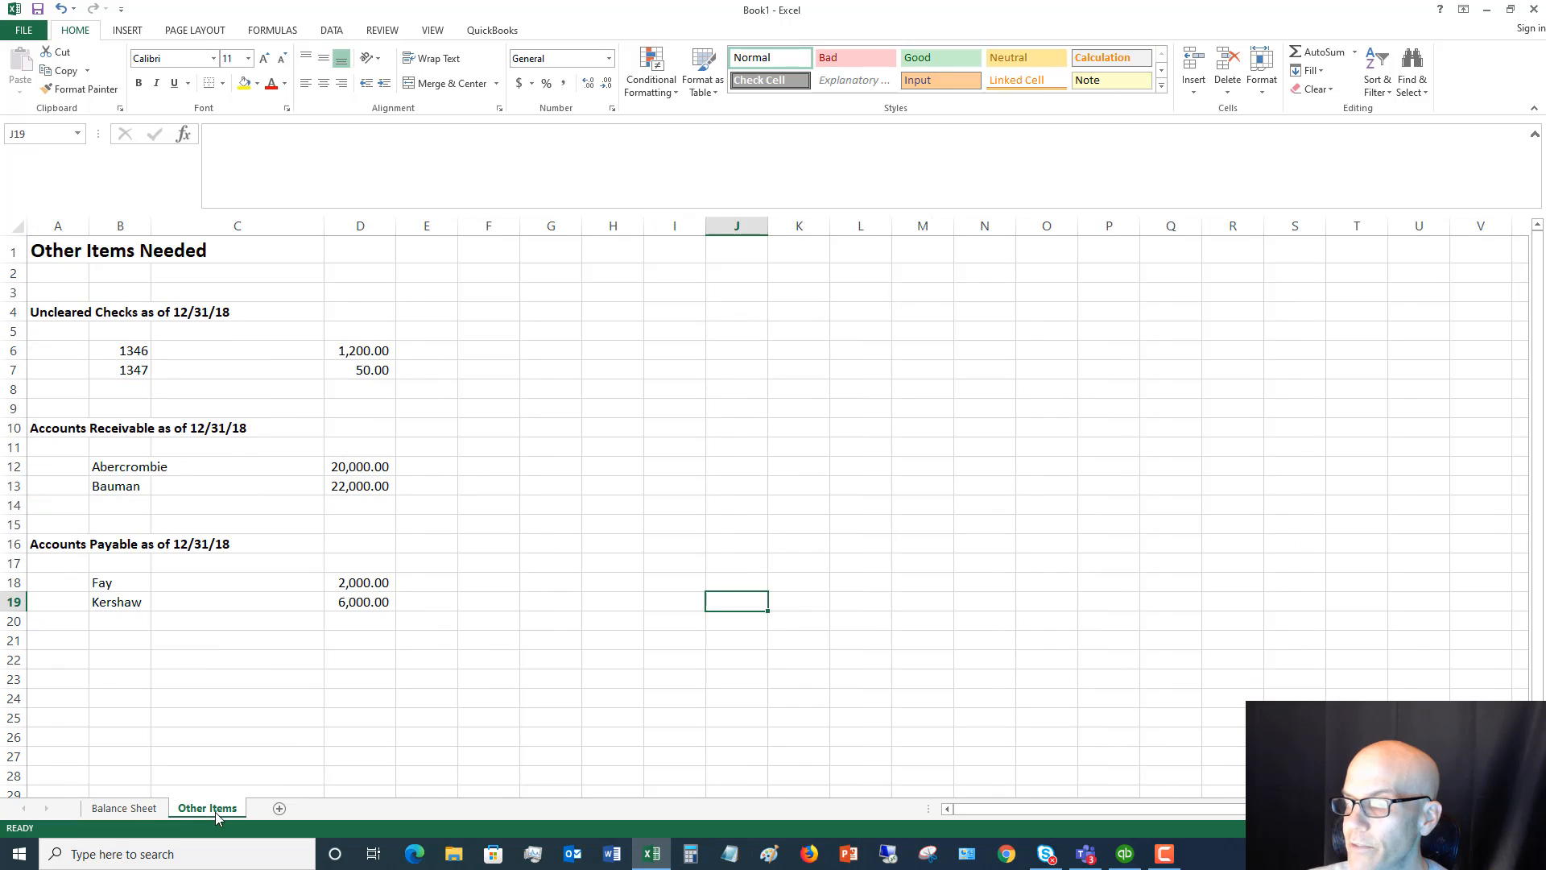
{"action": "left_click", "coordinate": [132, 811]}
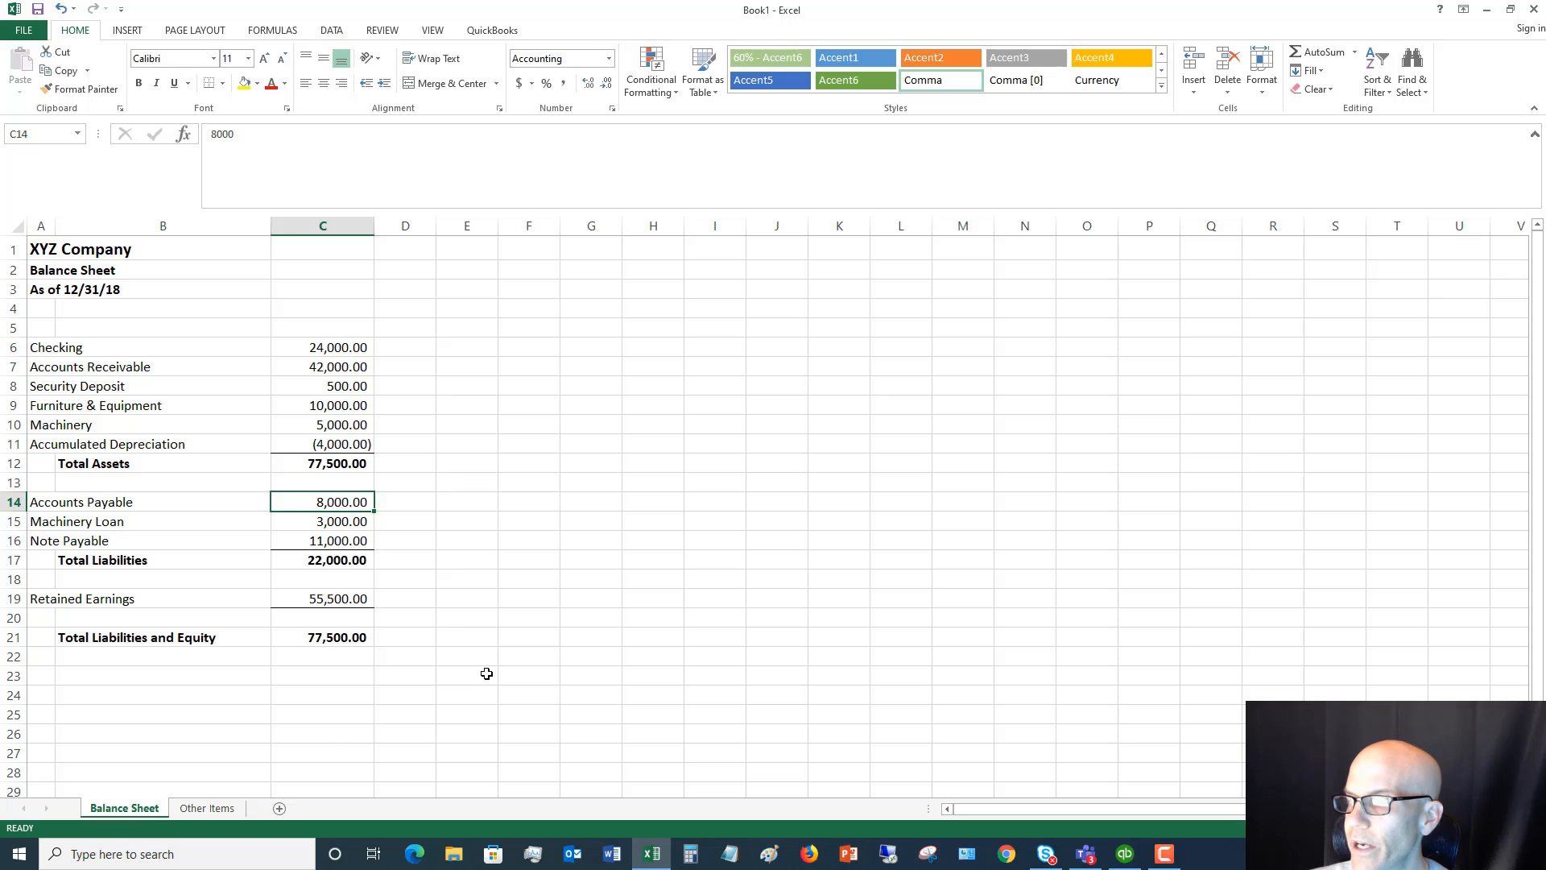
{"action": "left_click", "coordinate": [642, 856]}
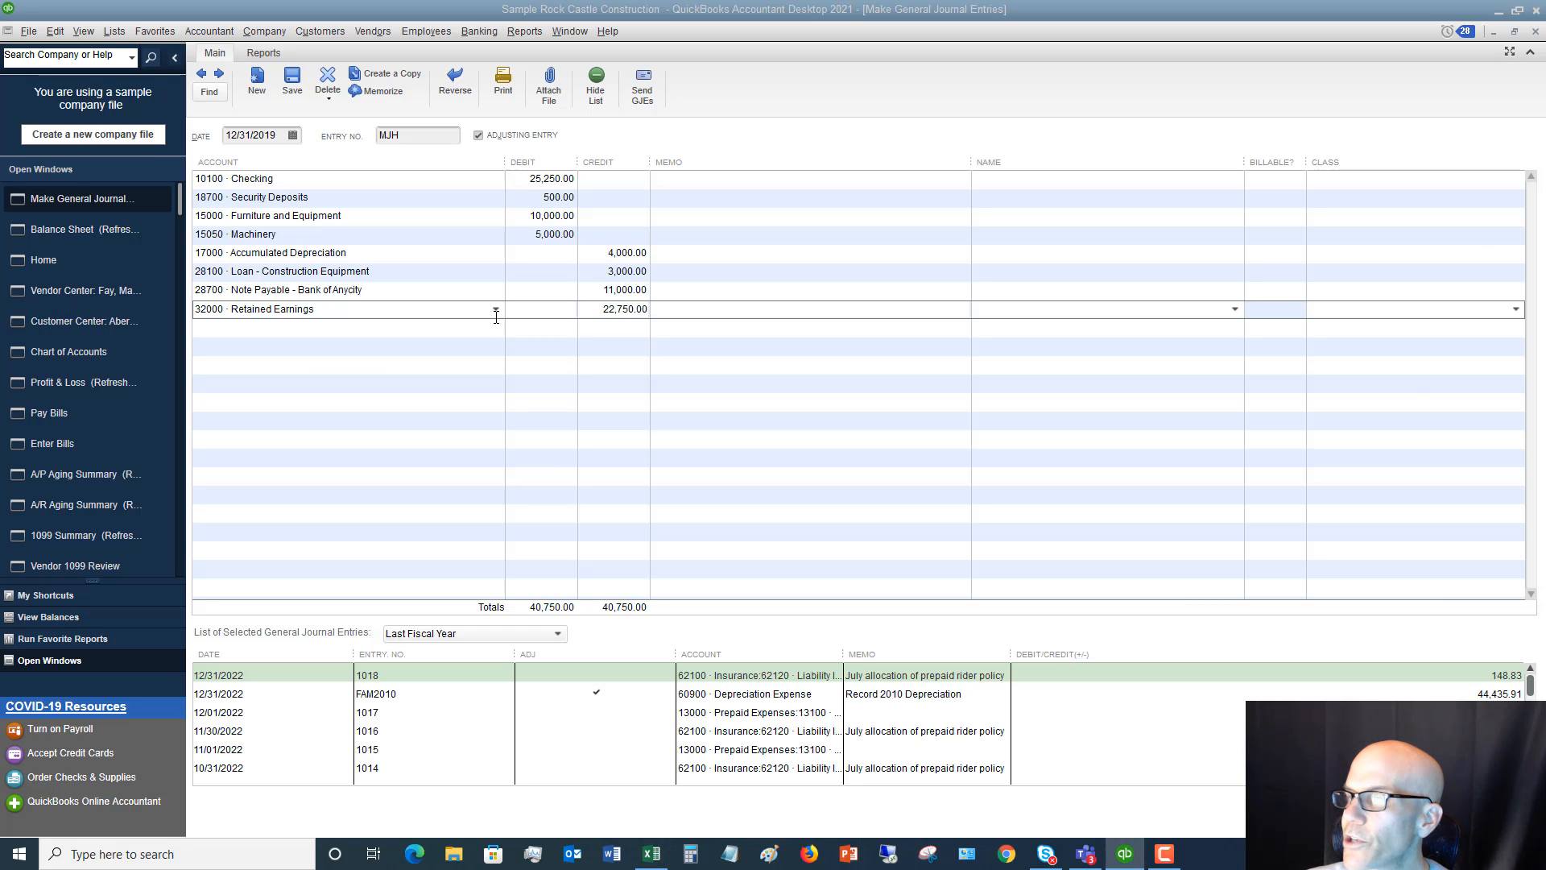
Enter the memo "To record opening balances" on the Checking line of the journal entry
{"action": "left_click", "coordinate": [698, 182]}
{"action": "type", "text": "T"}
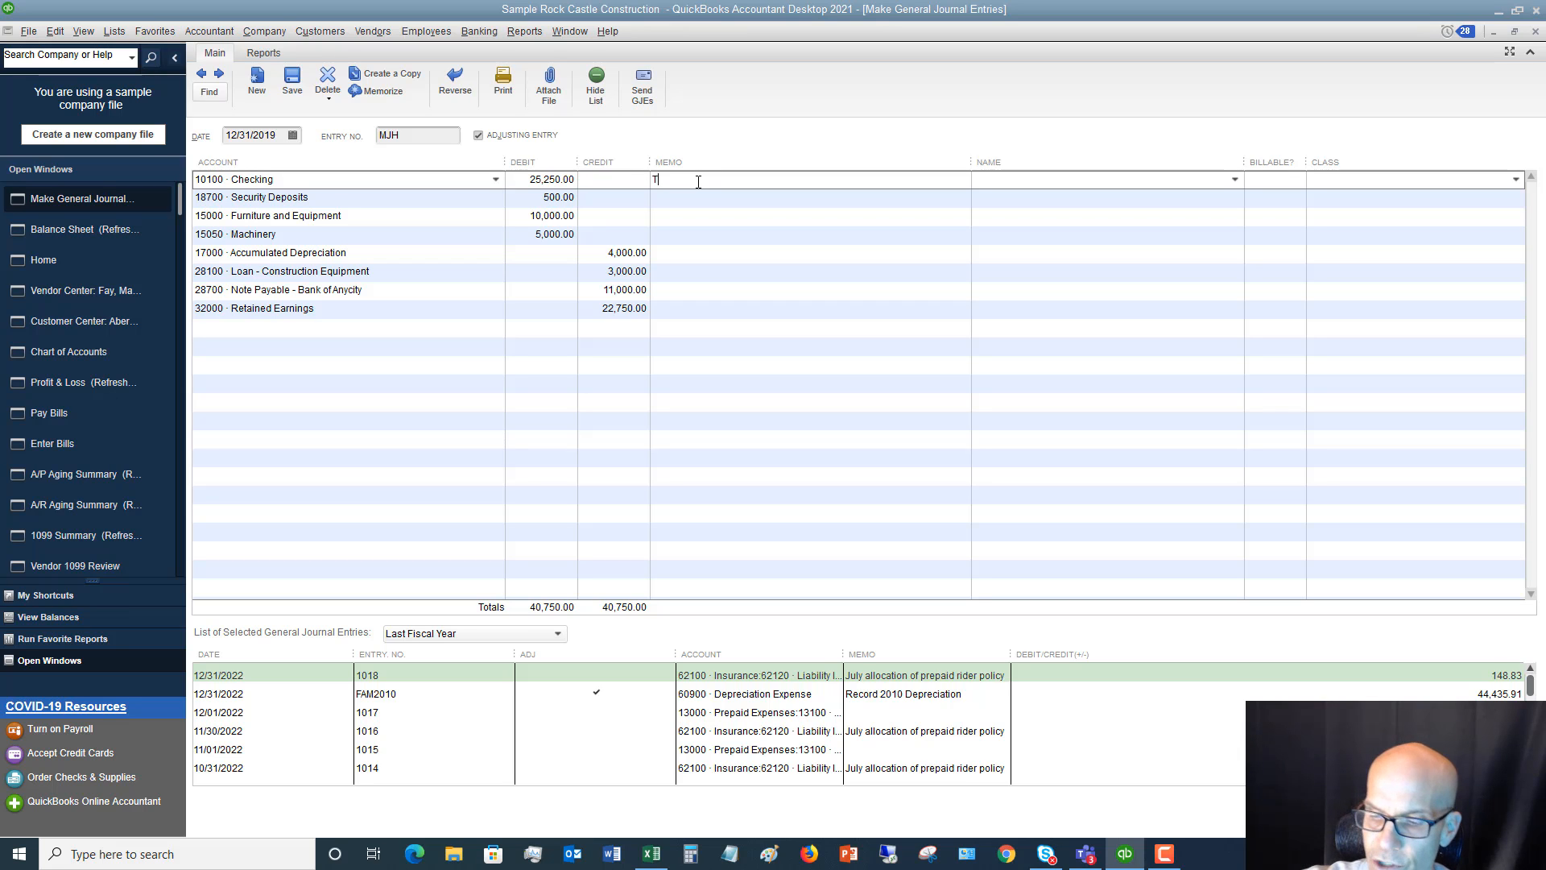
{"action": "type", "text": "o record "}
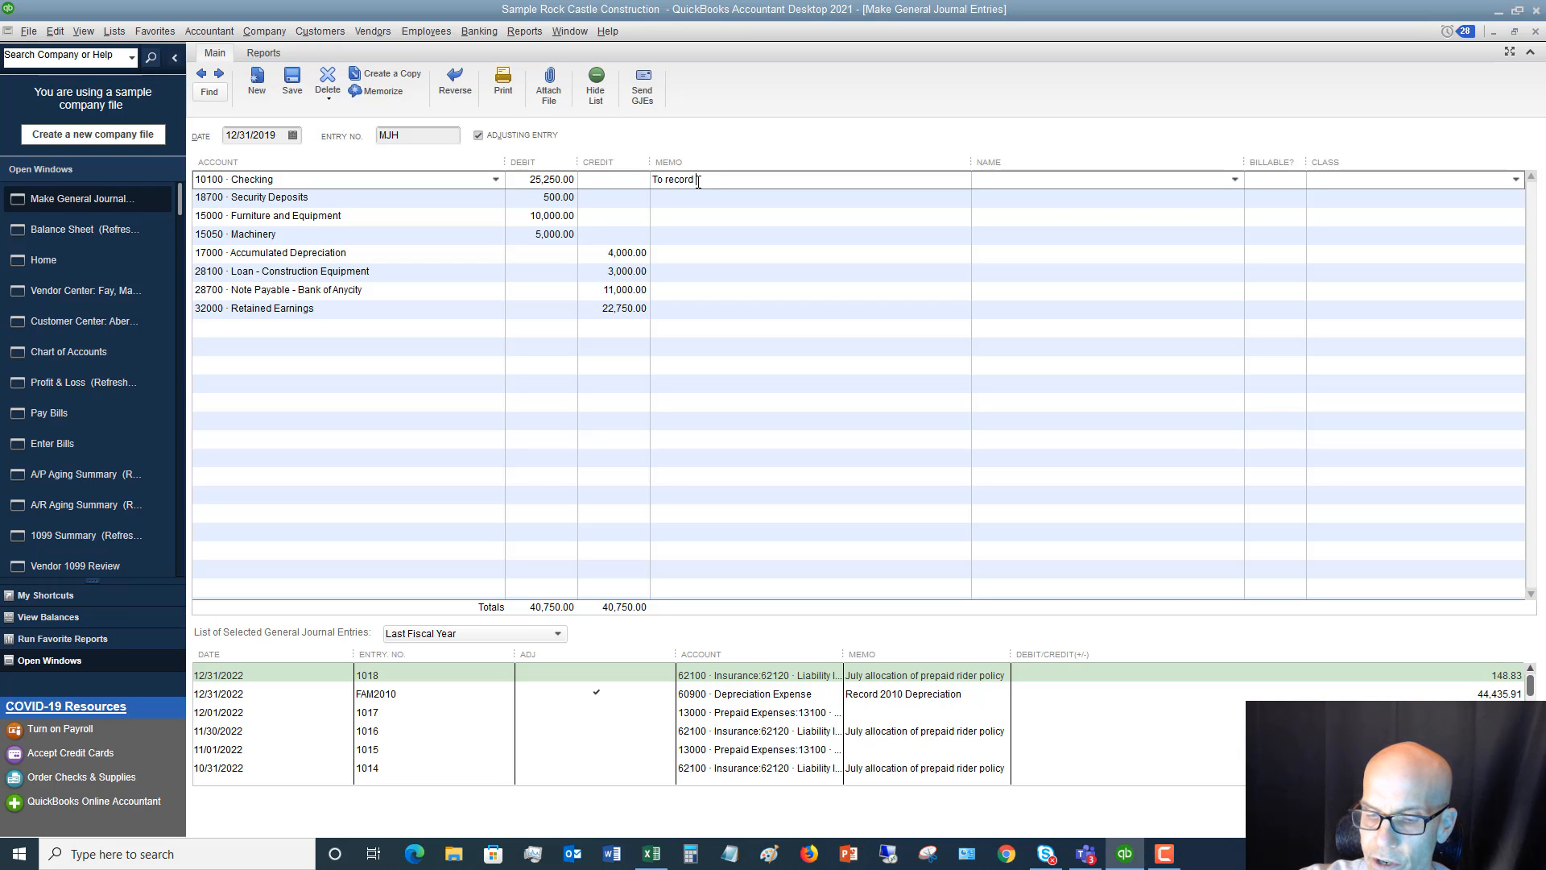
{"action": "type", "text": "opening b"}
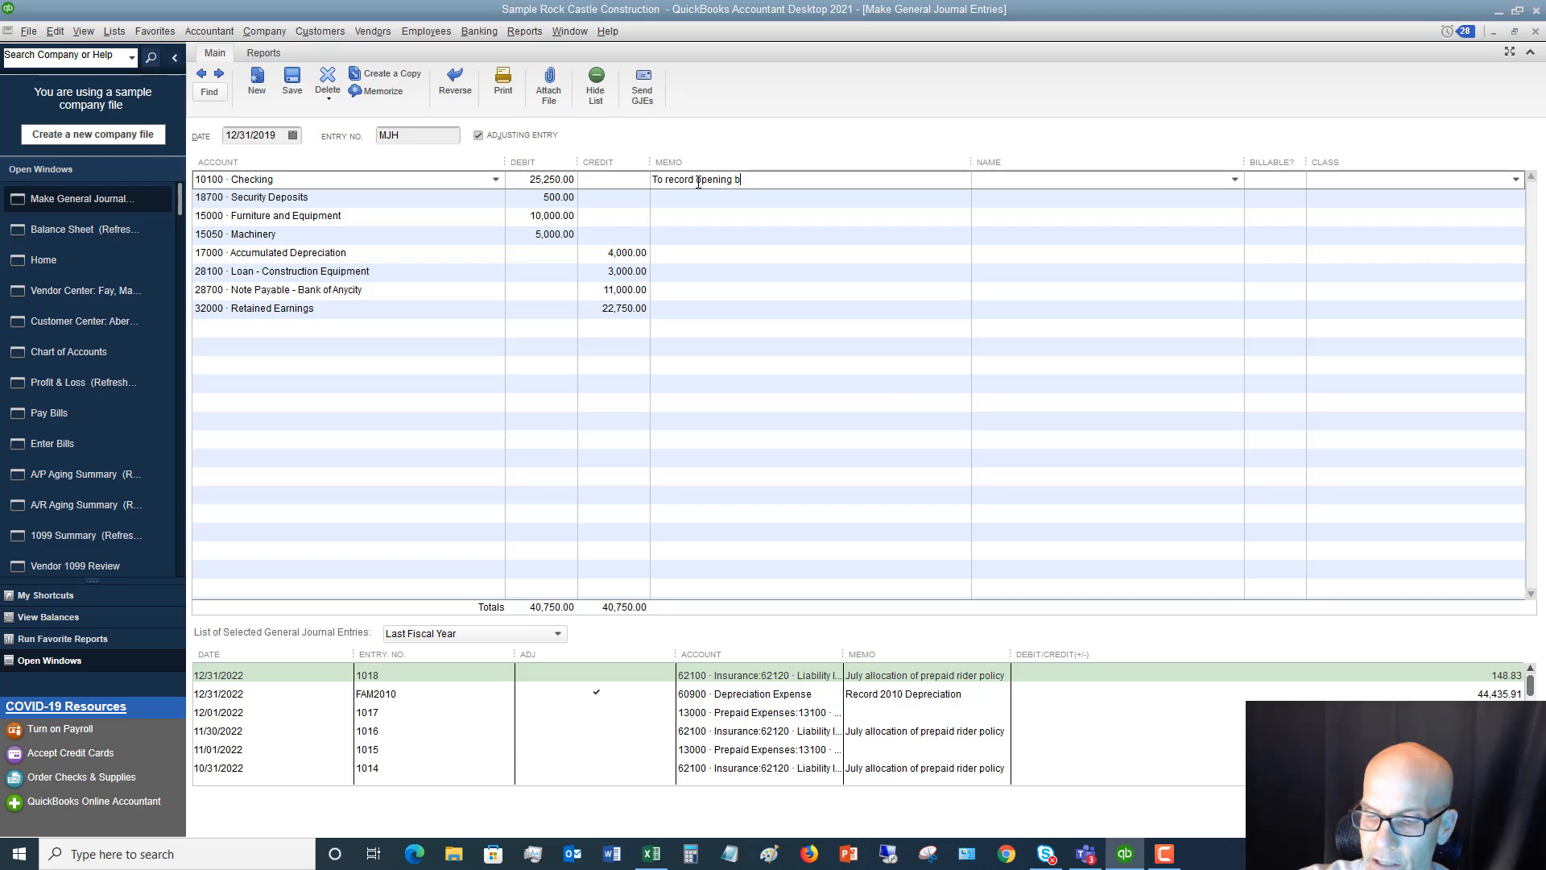
{"action": "type", "text": "alances"}
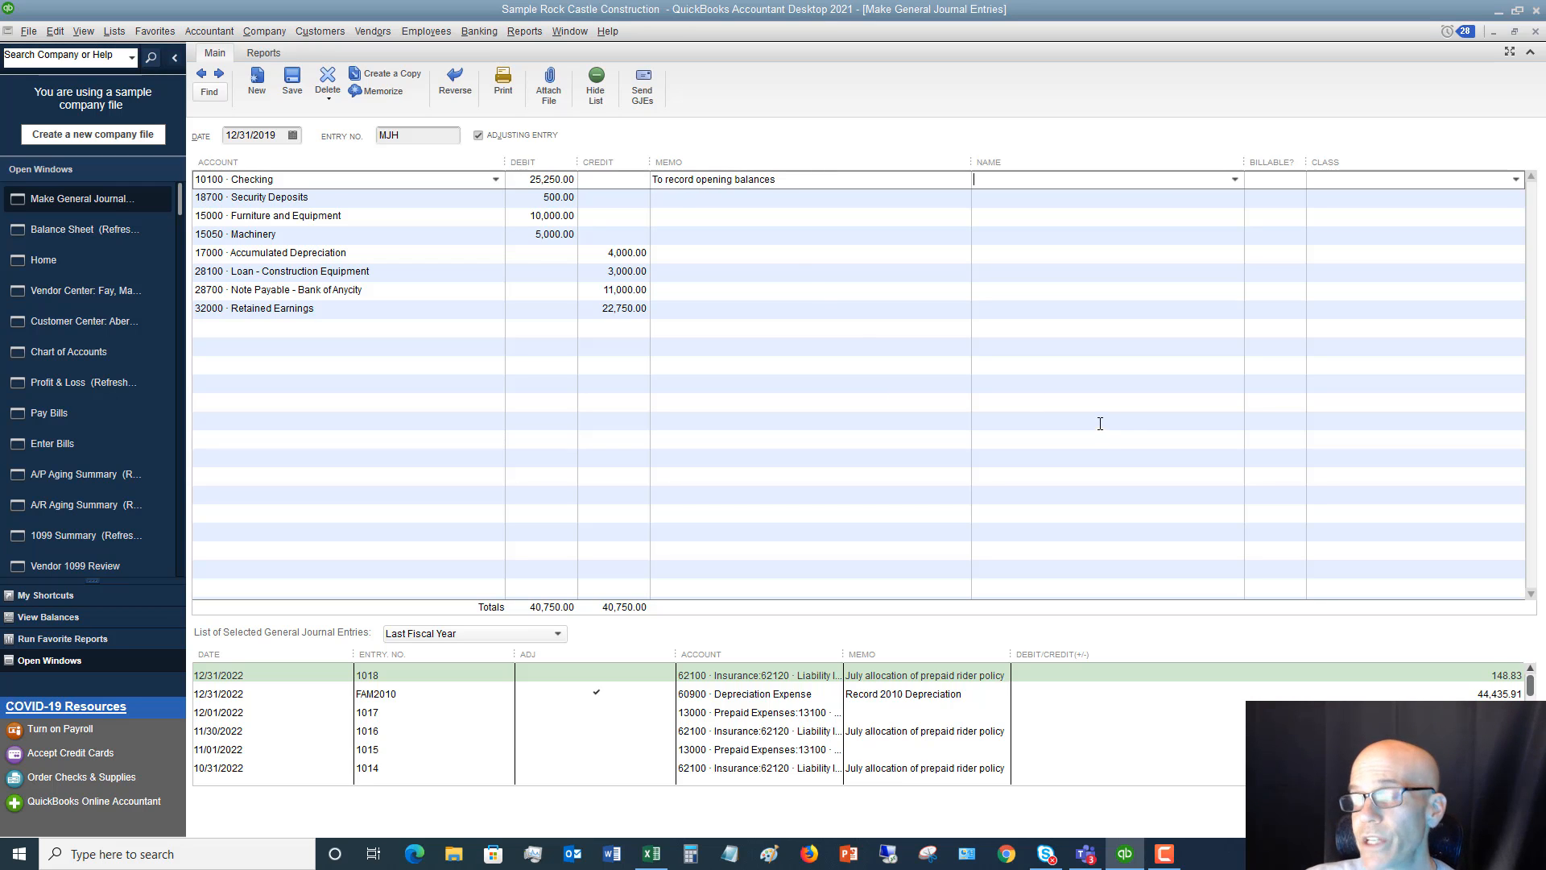
Save the journal entry, accepting the posting to Retained Earnings and the lines without a class
{"action": "key", "text": "ctrl+s"}
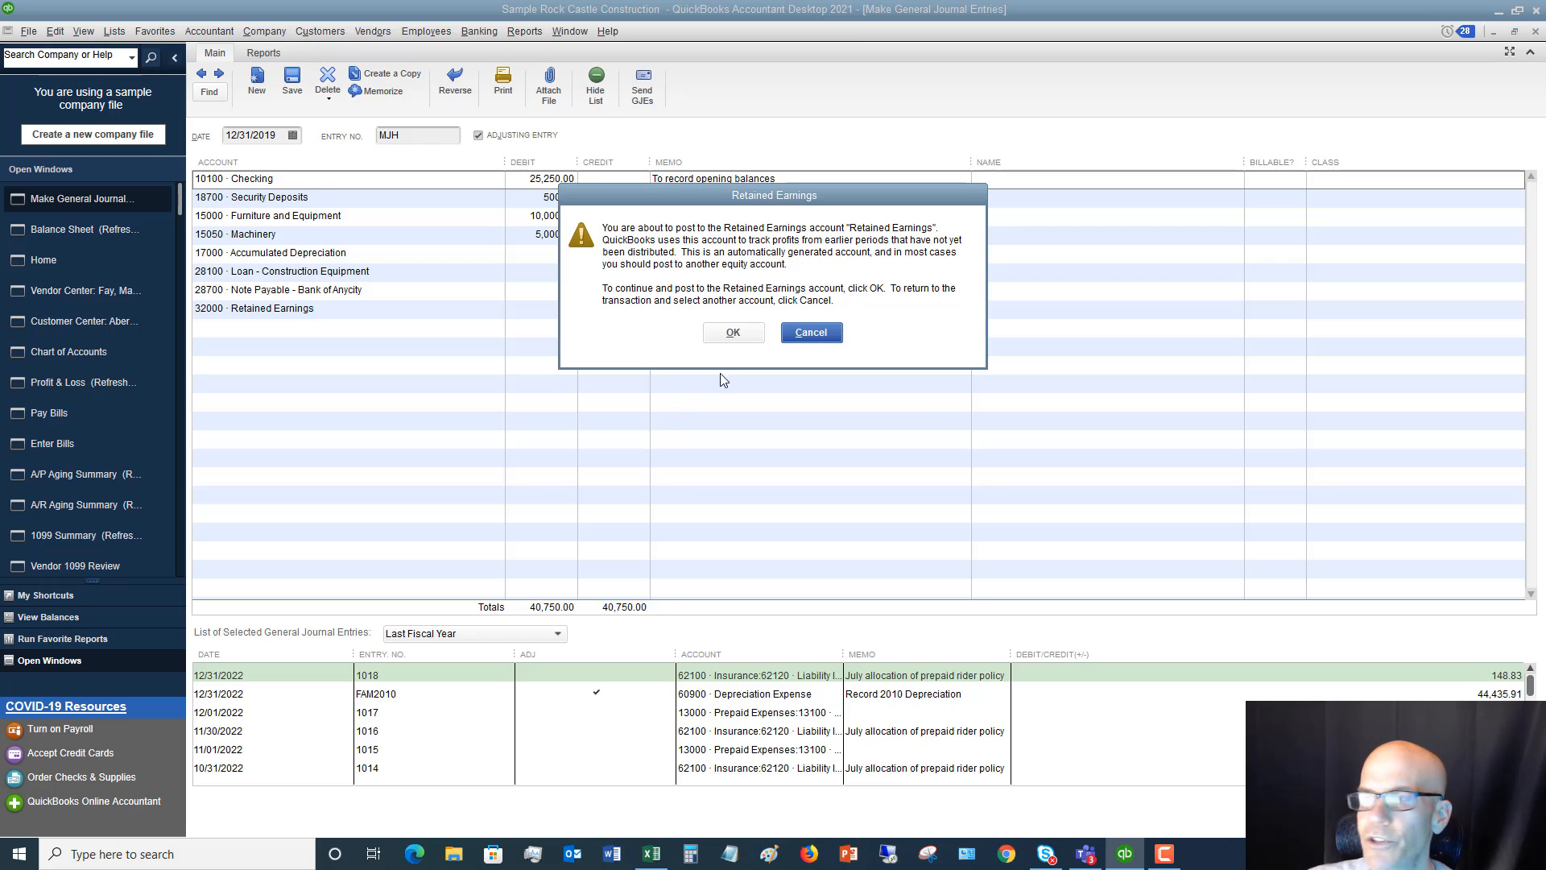
{"action": "left_click", "coordinate": [733, 335]}
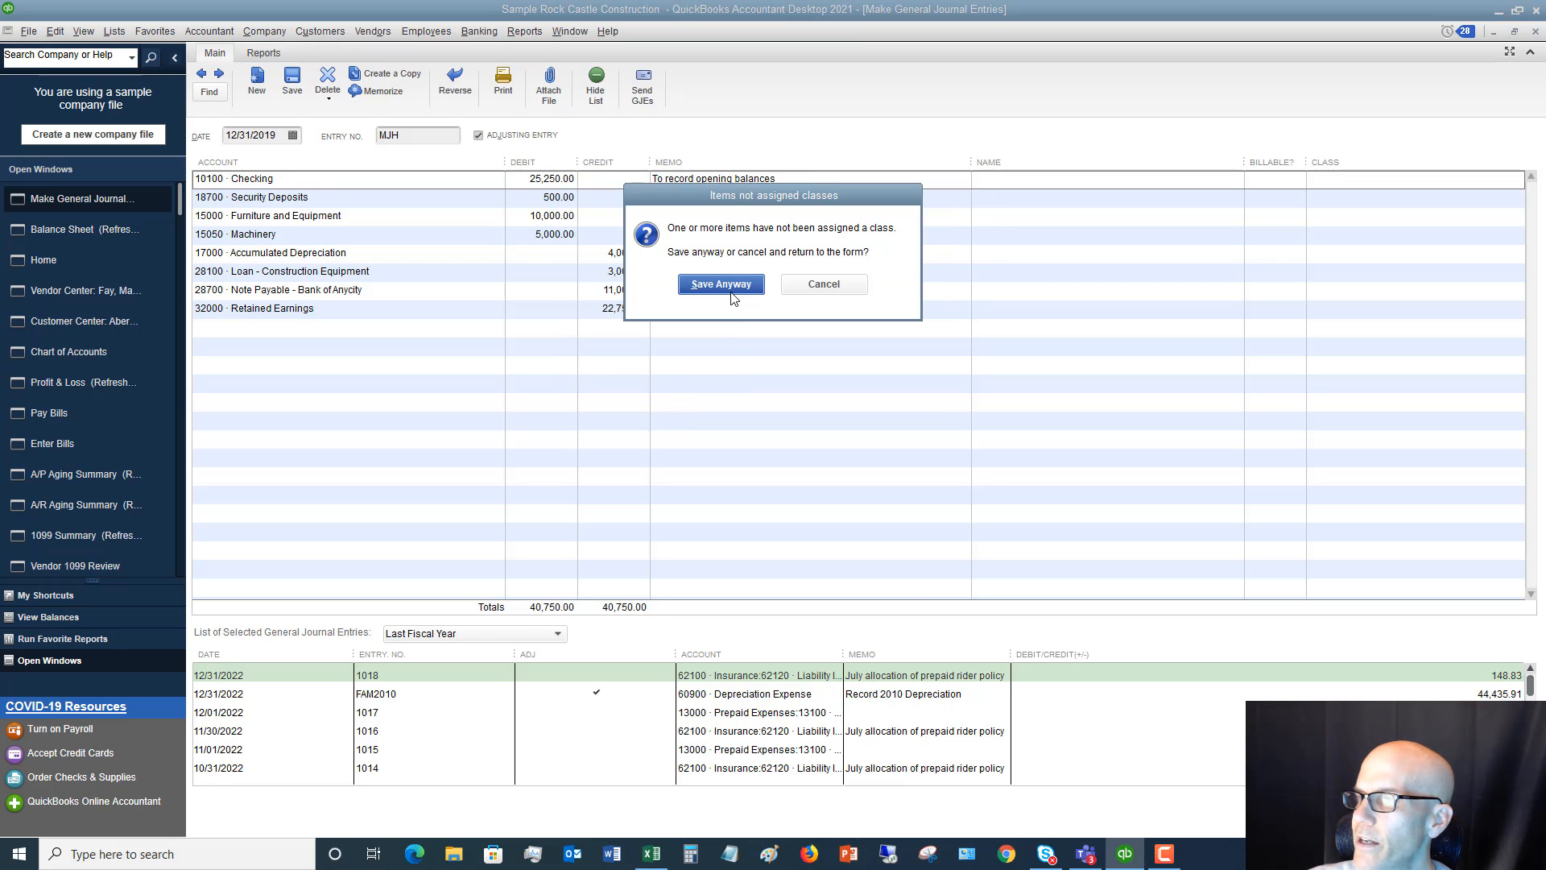
{"action": "left_click", "coordinate": [728, 283]}
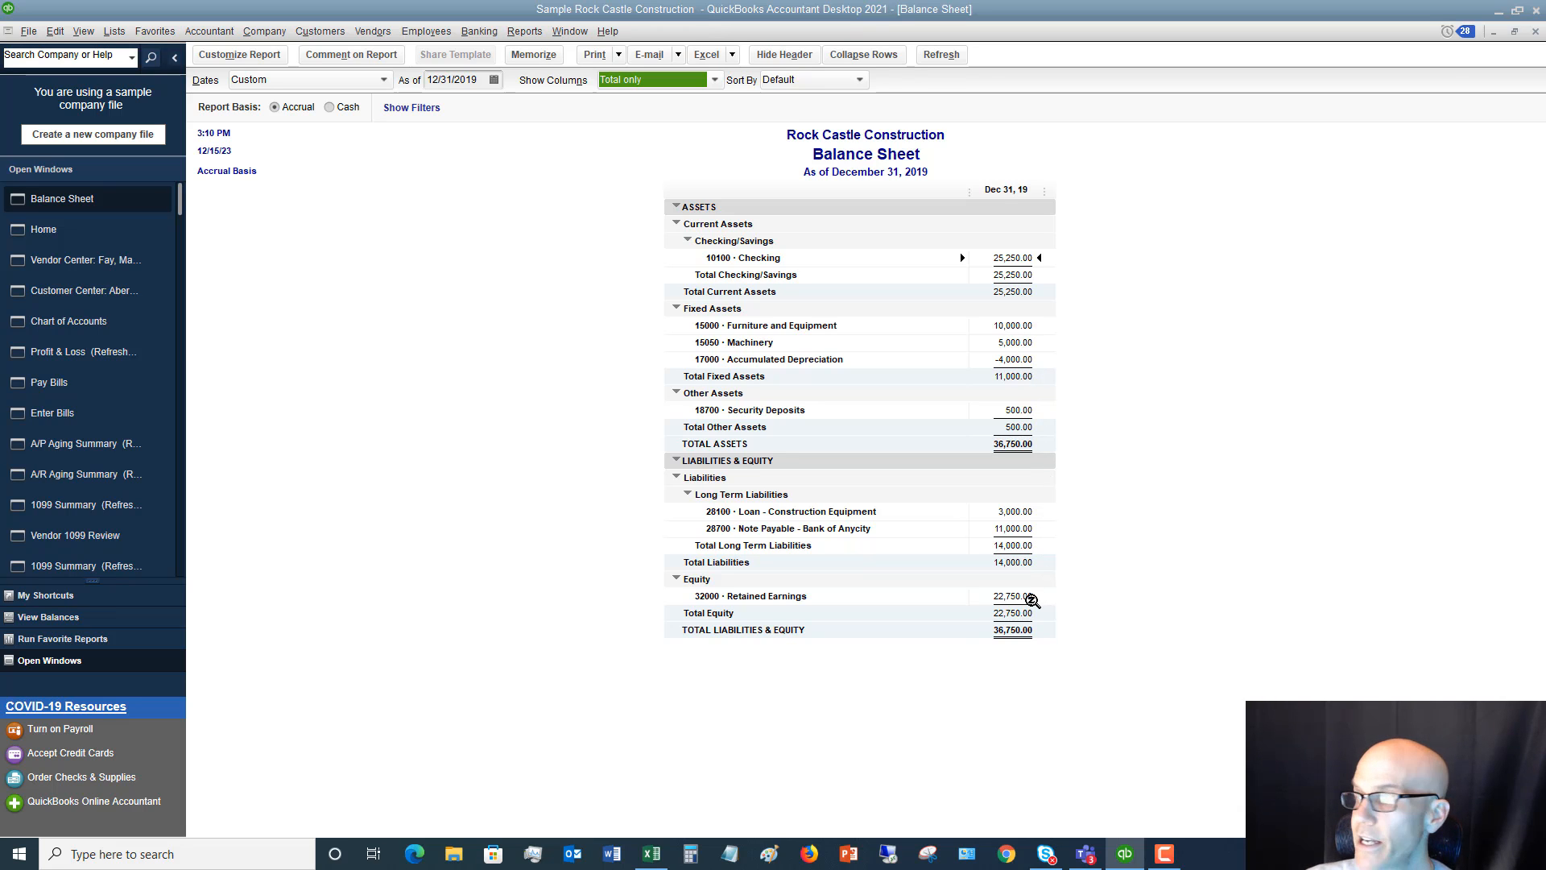
Check the Balance Sheet and Other Items worksheets in Excel, and start a new check from 10100 · Checking in QuickBooks
{"action": "left_click", "coordinate": [657, 853]}
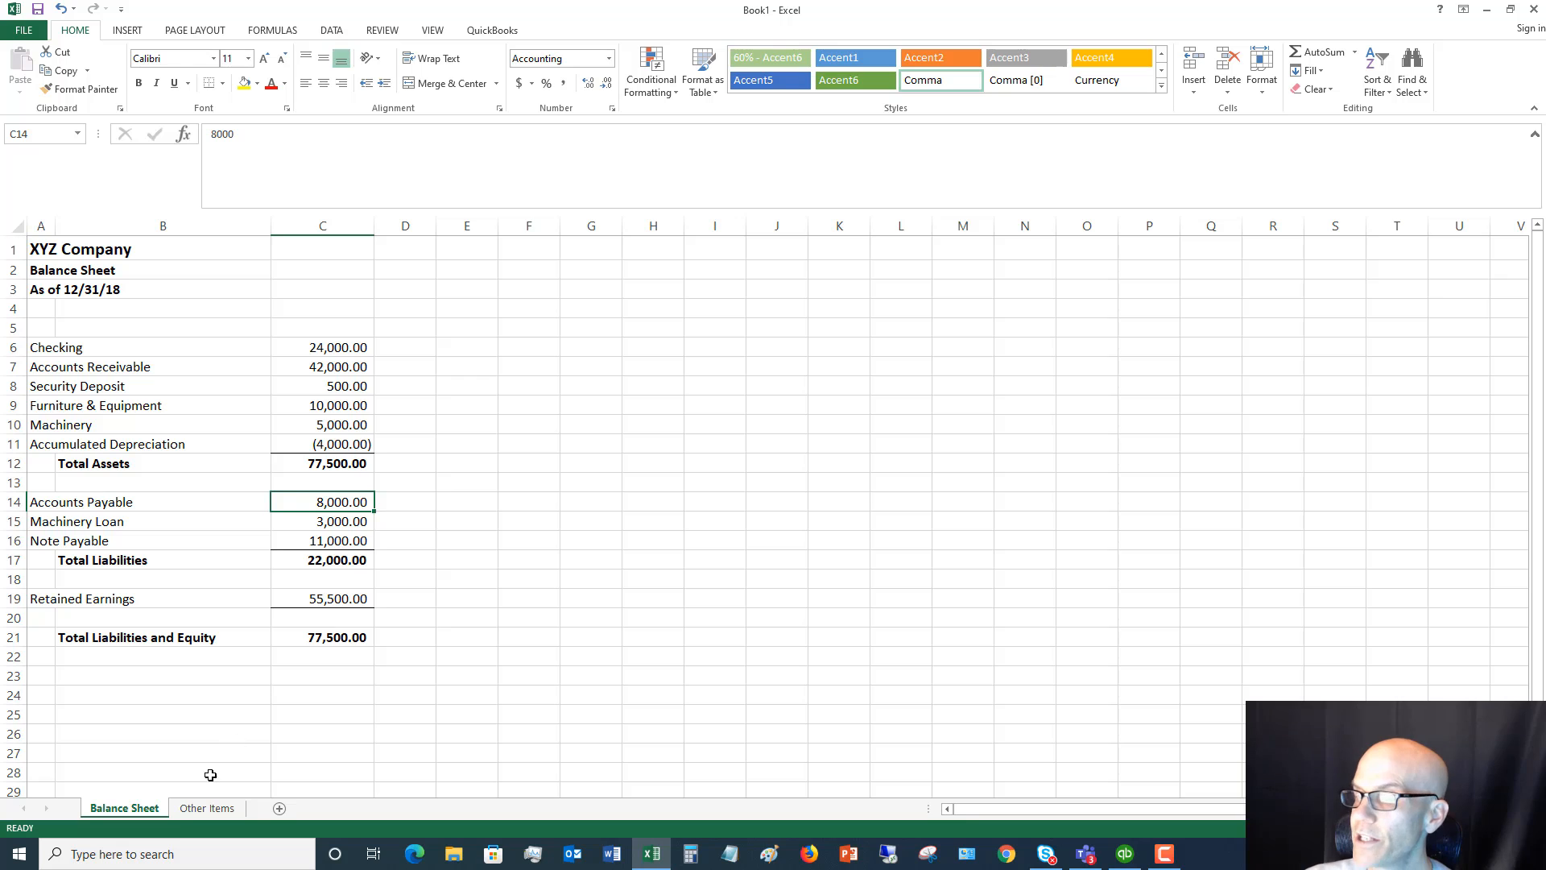
{"action": "left_click", "coordinate": [207, 808]}
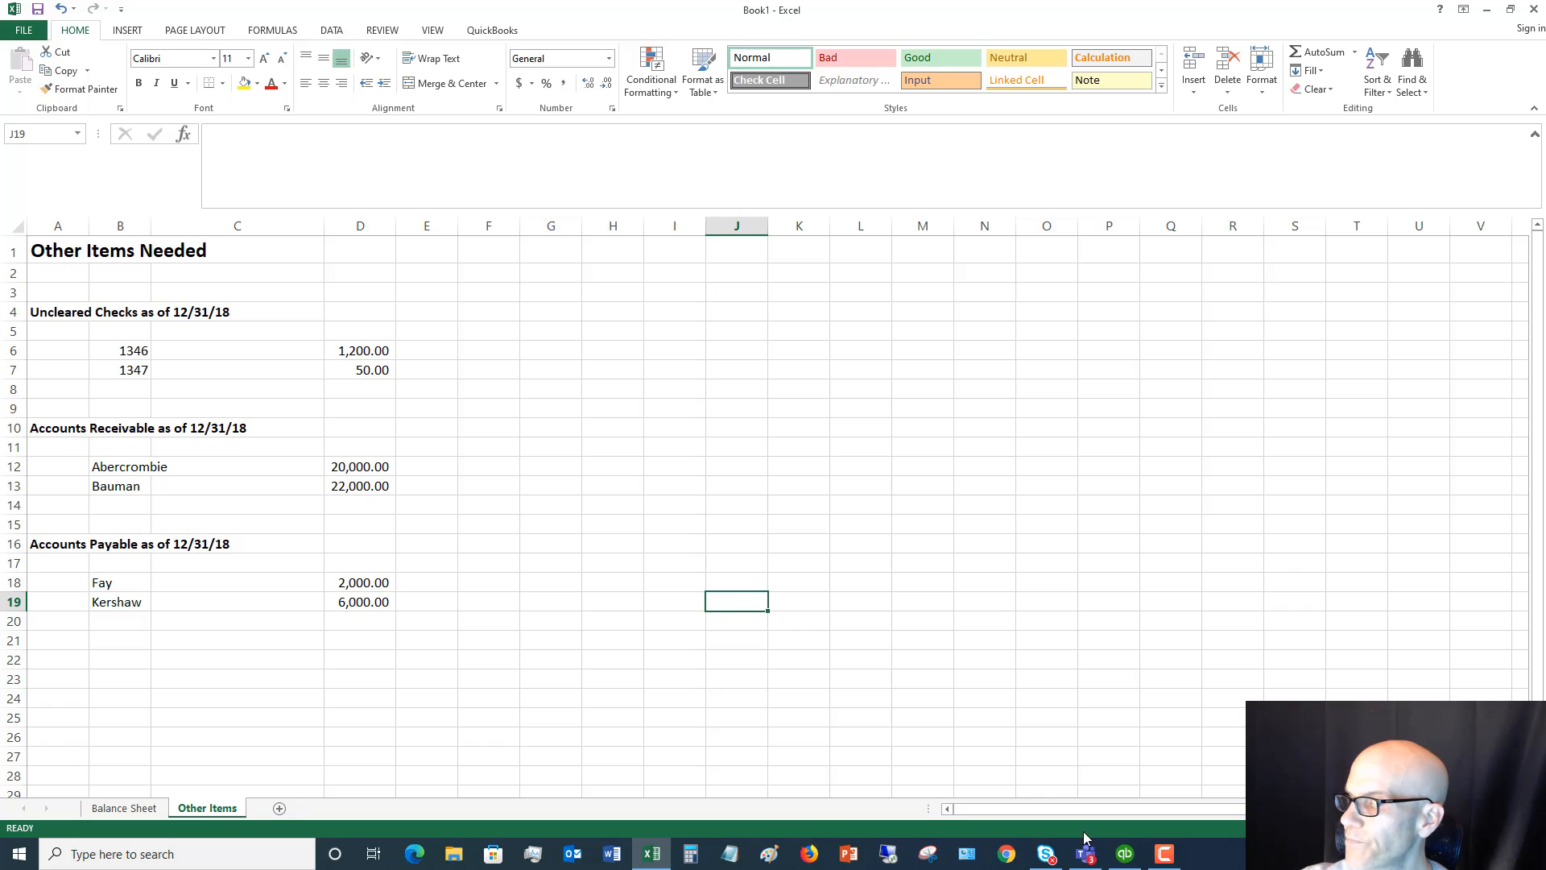
{"action": "left_click", "coordinate": [1126, 853]}
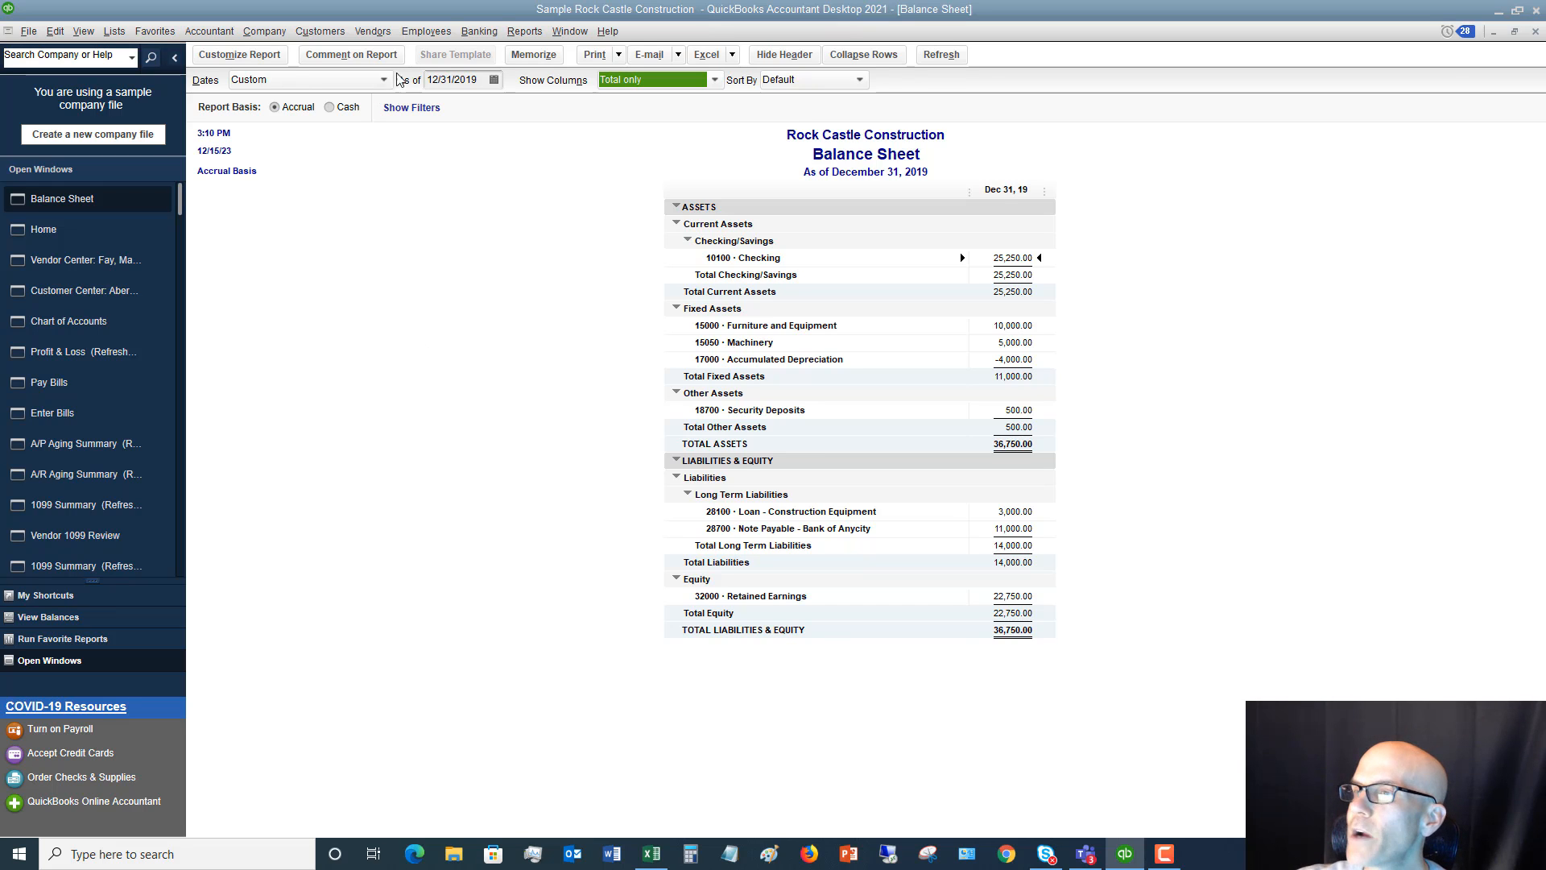
{"action": "left_click", "coordinate": [480, 37]}
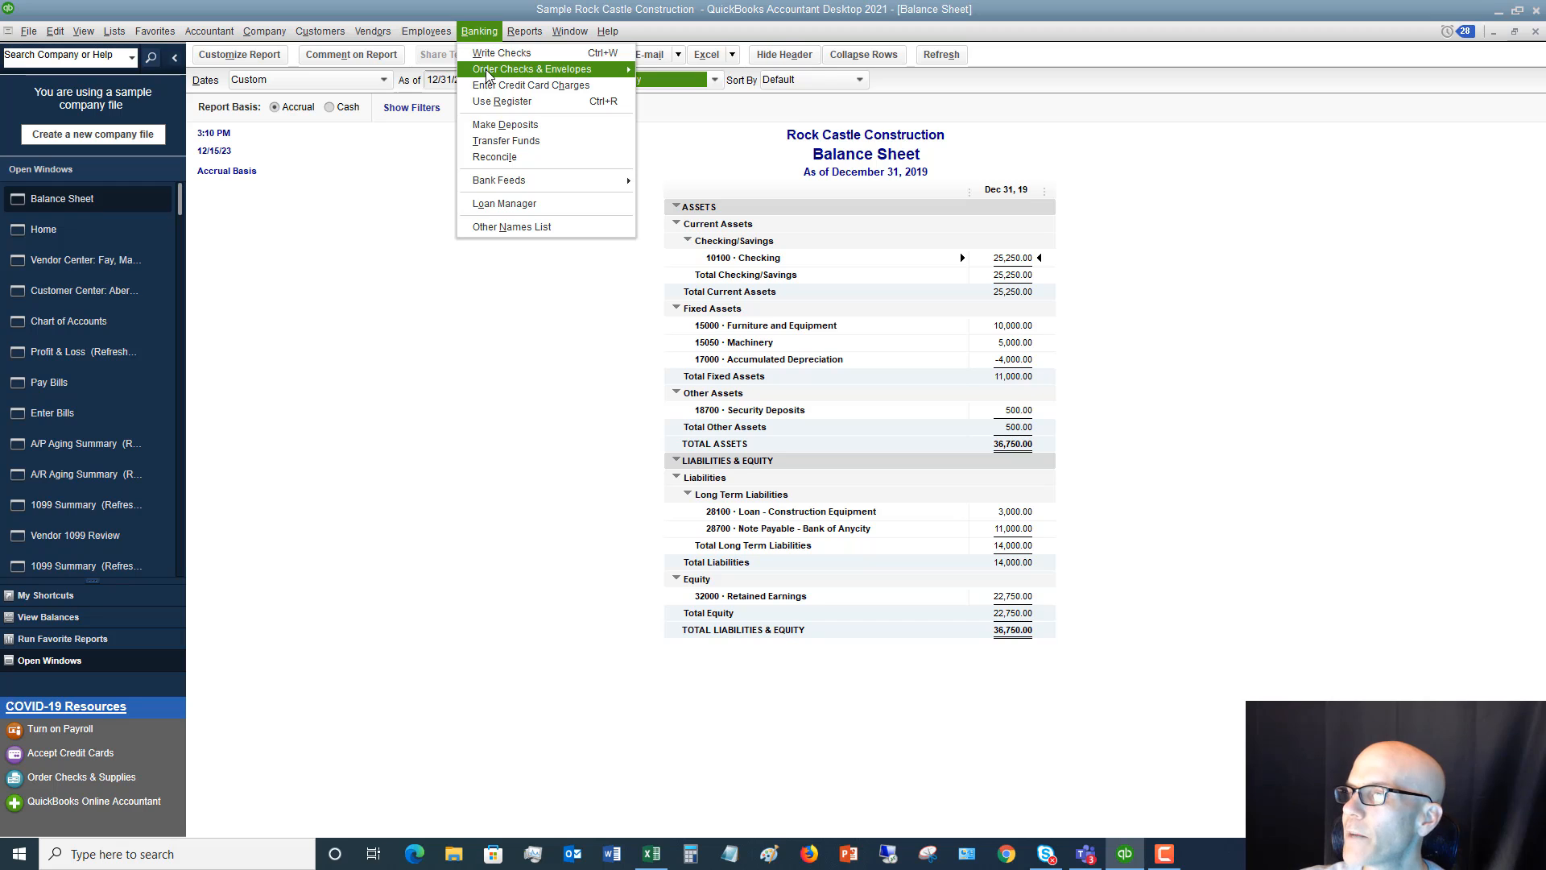
{"action": "left_click", "coordinate": [562, 208]}
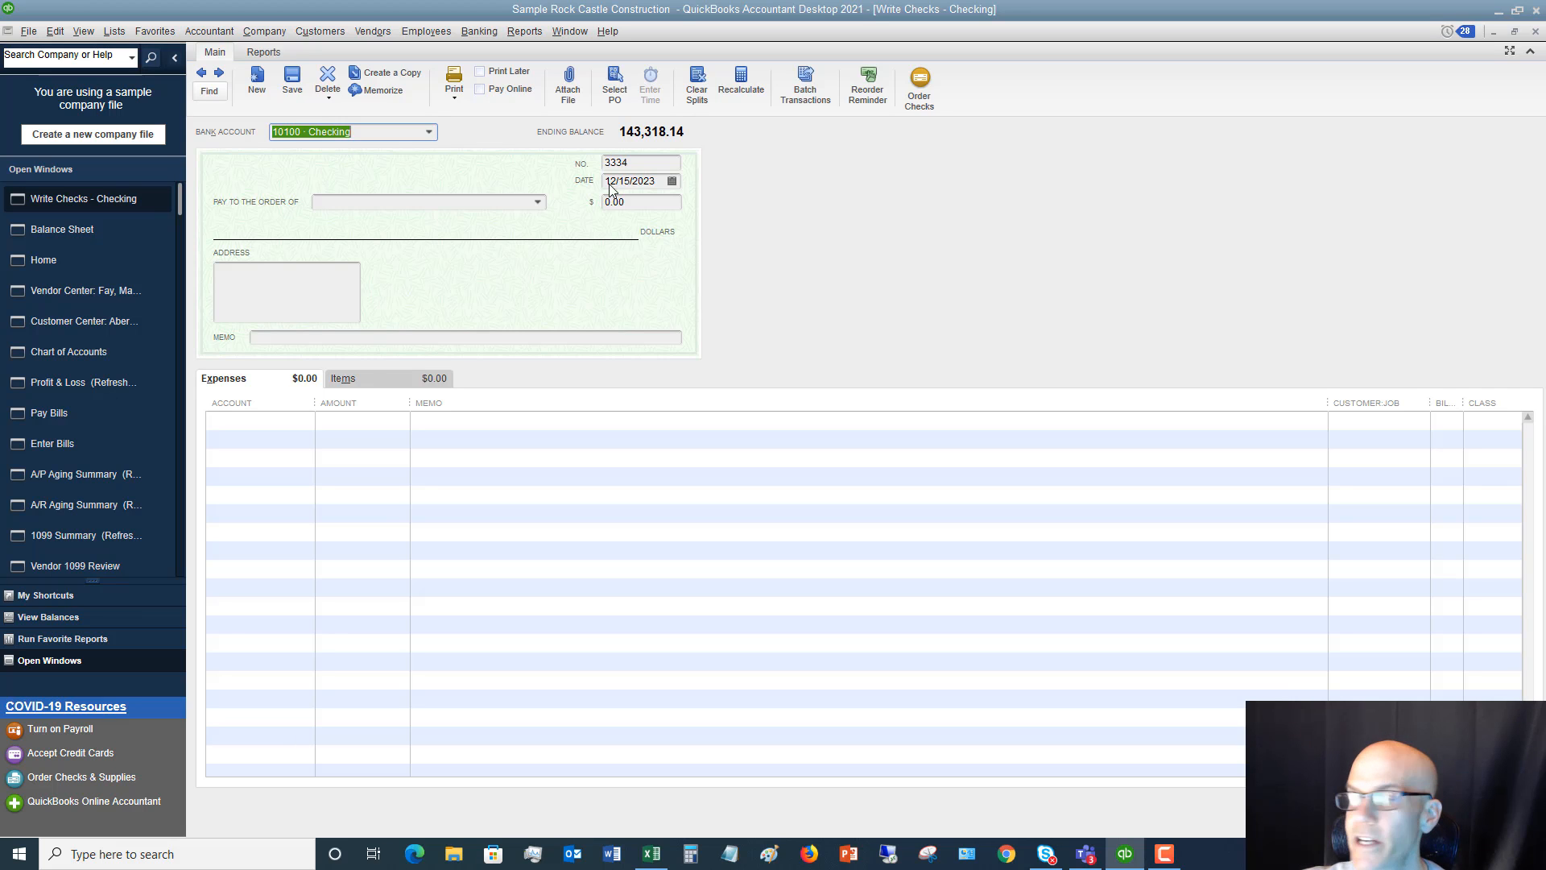
Look up the first uncleared check in Excel, and set the check number in QuickBooks to 1346
{"action": "left_click", "coordinate": [652, 856]}
{"action": "key", "text": "alt+Tab"}
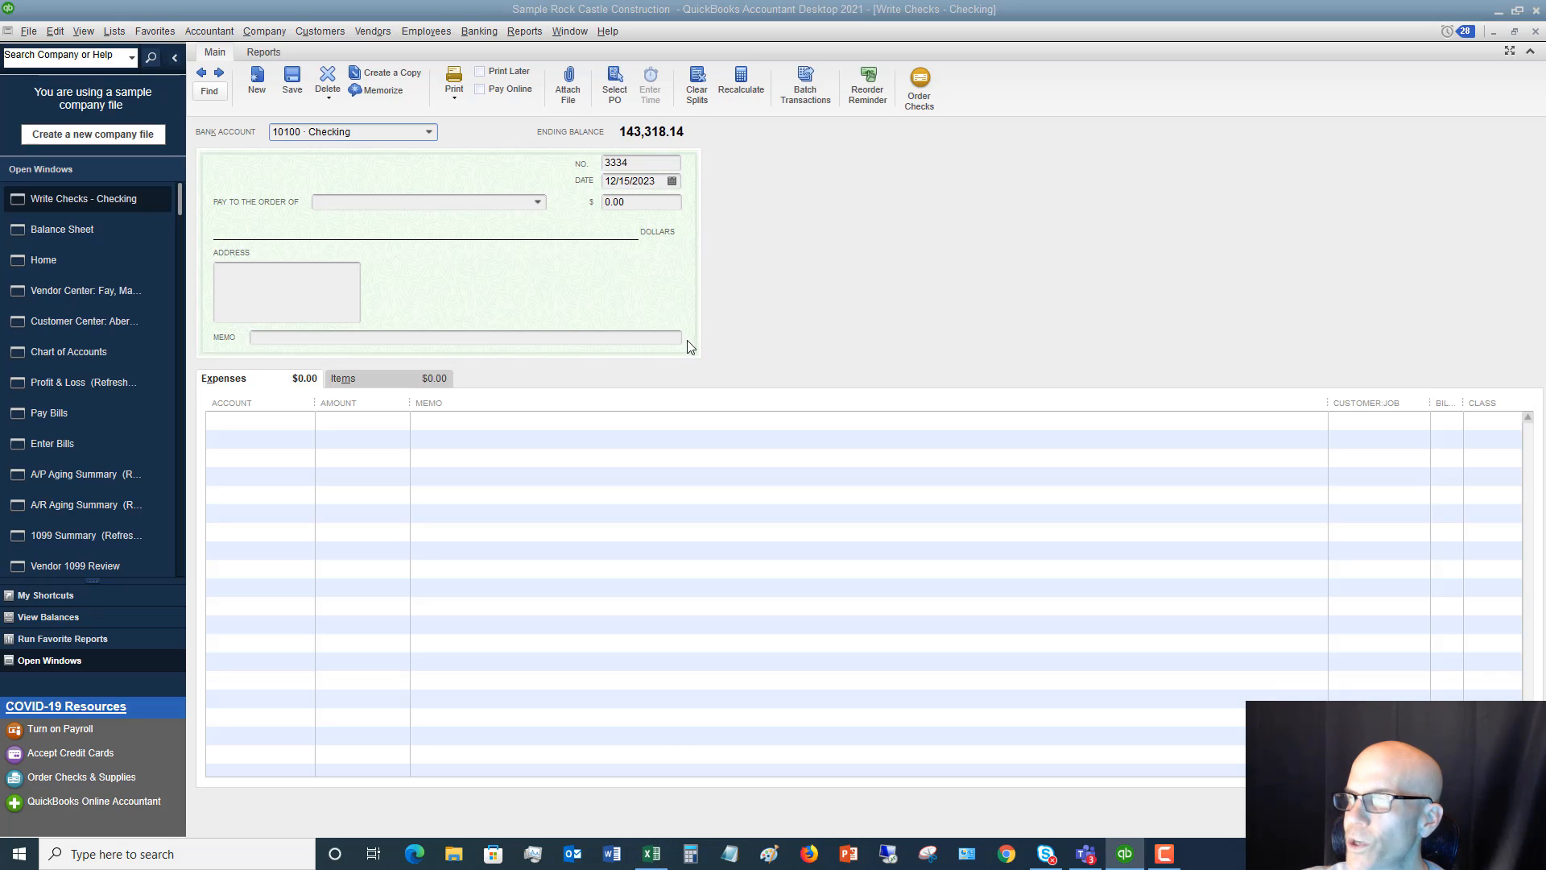
{"action": "left_click", "coordinate": [636, 163]}
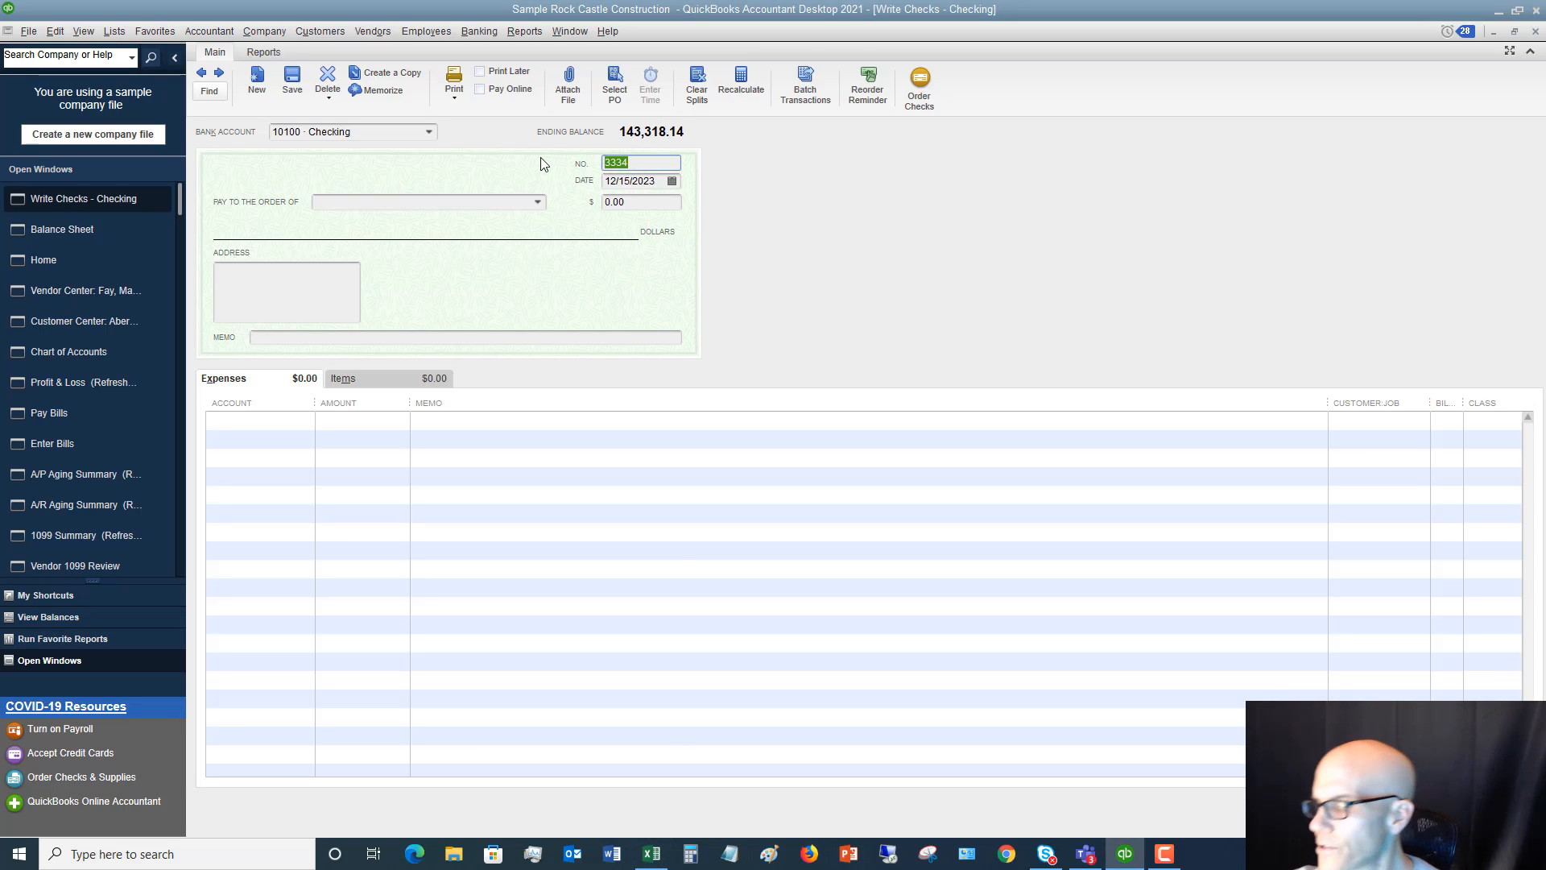
{"action": "type", "text": "1346"}
{"action": "key", "text": "Tab"}
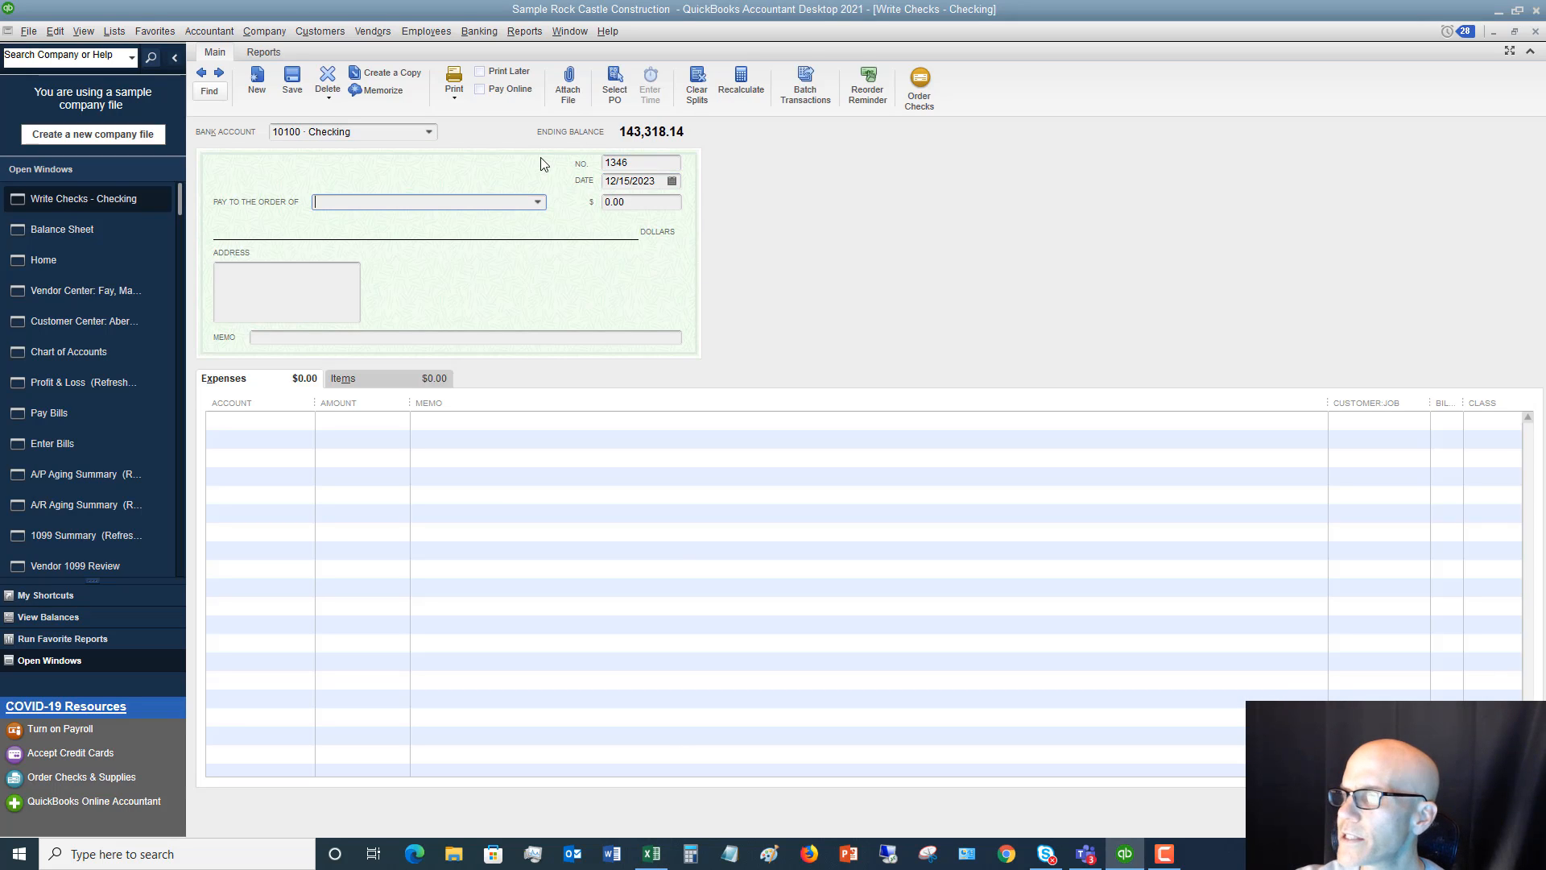
Make check 1346 payable to Gallion Masonry for 1,200.00
{"action": "type", "text": "Gallion Masonry"}
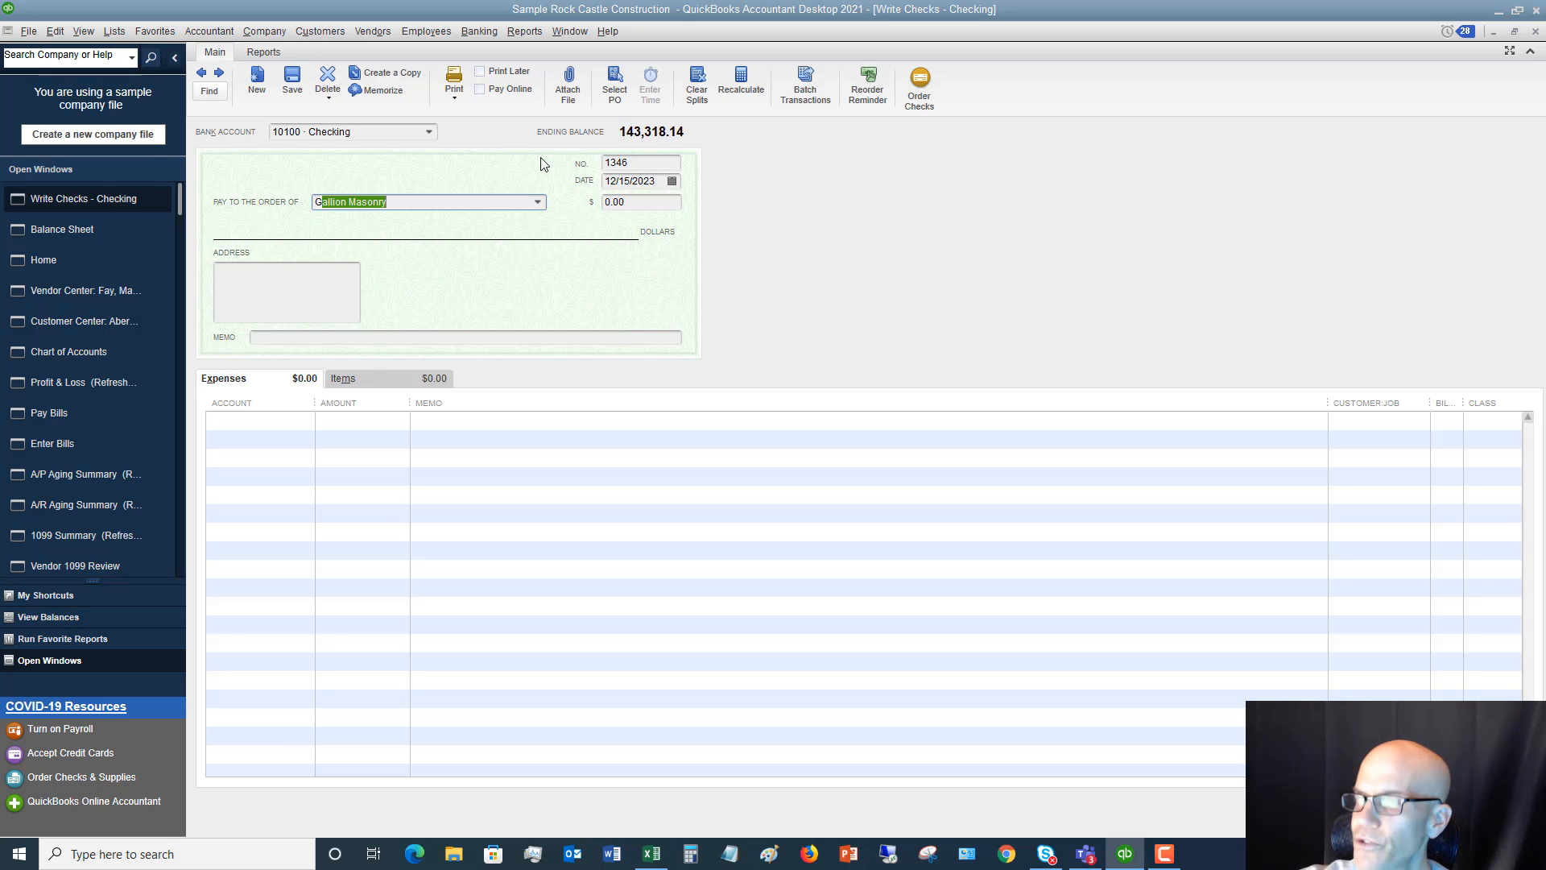
{"action": "key", "text": "Tab"}
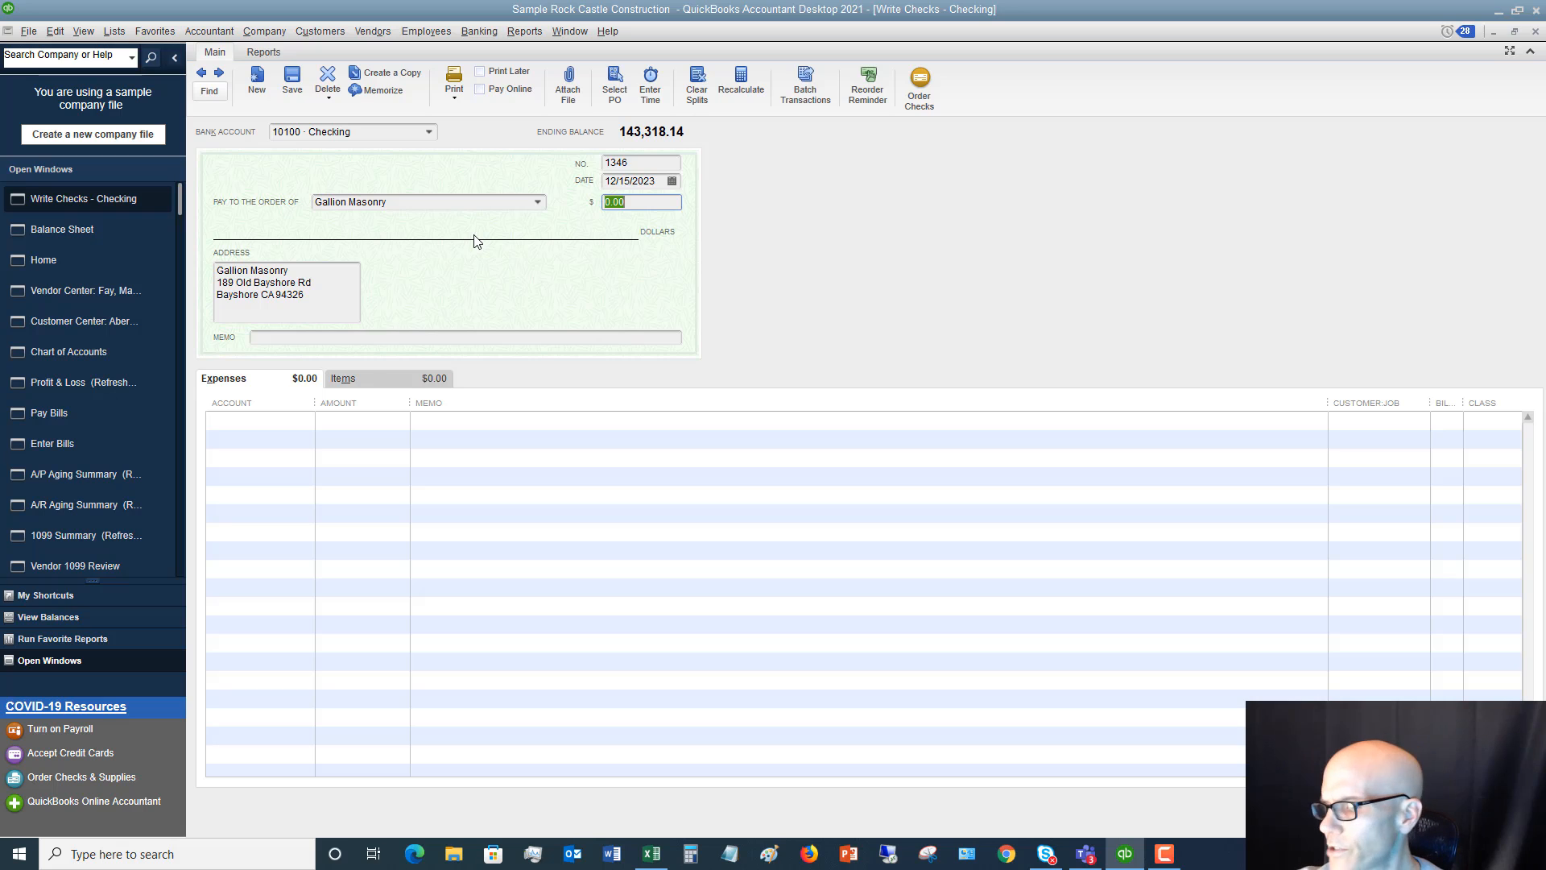
{"action": "type", "text": "1,20"}
{"action": "type", "text": "0"}
{"action": "key", "text": "Tab"}
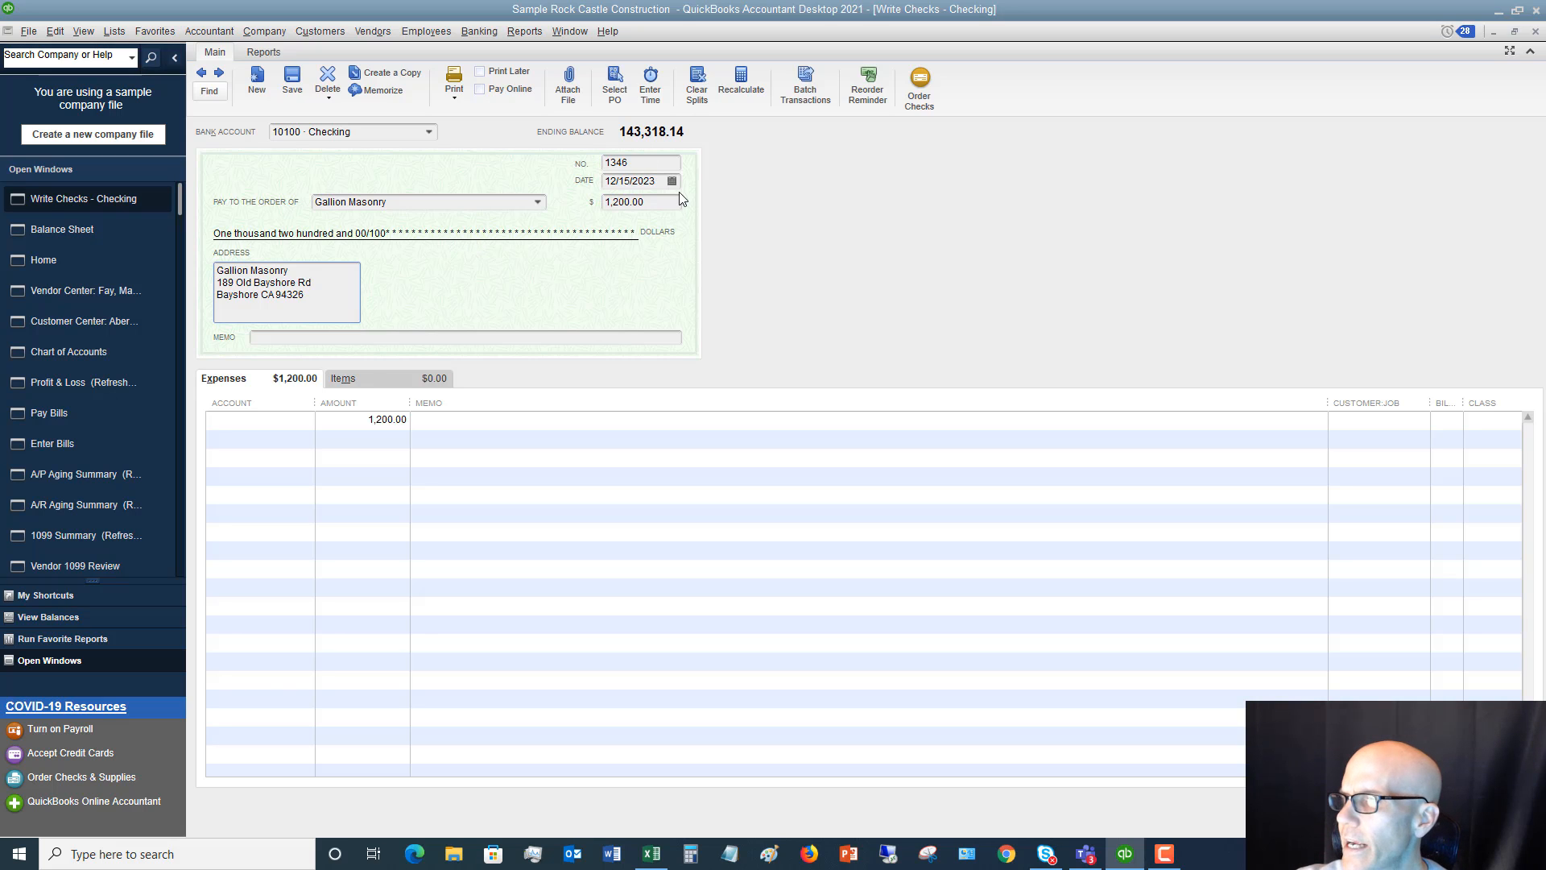
Date check 1346 as 12/20/2019
{"action": "left_click_drag", "start_coordinate": [668, 182], "coordinate": [577, 177]}
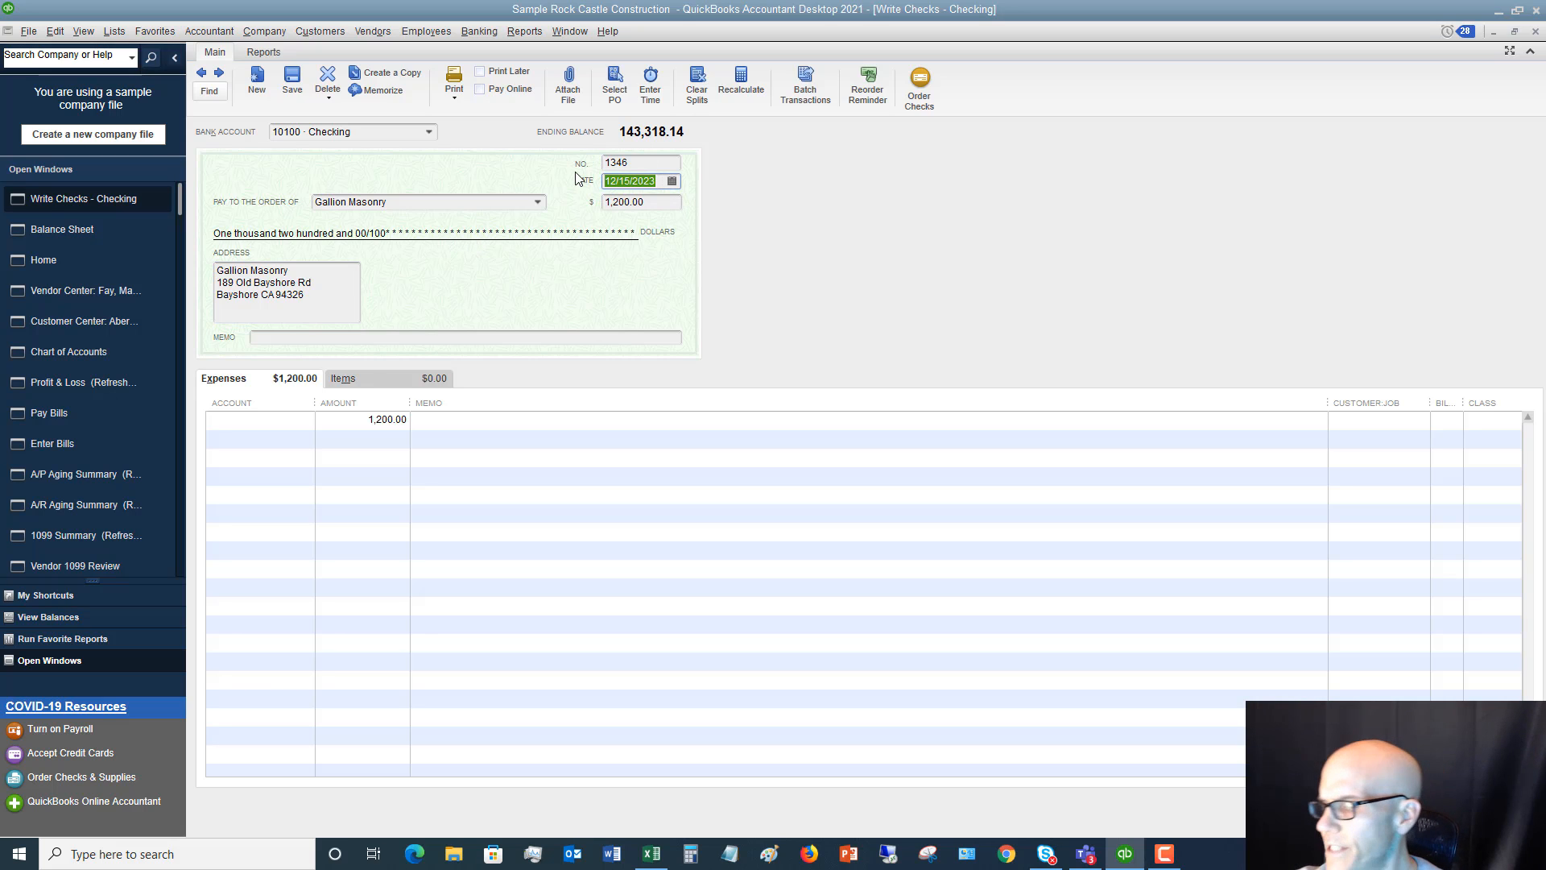
{"action": "type", "text": "12/"}
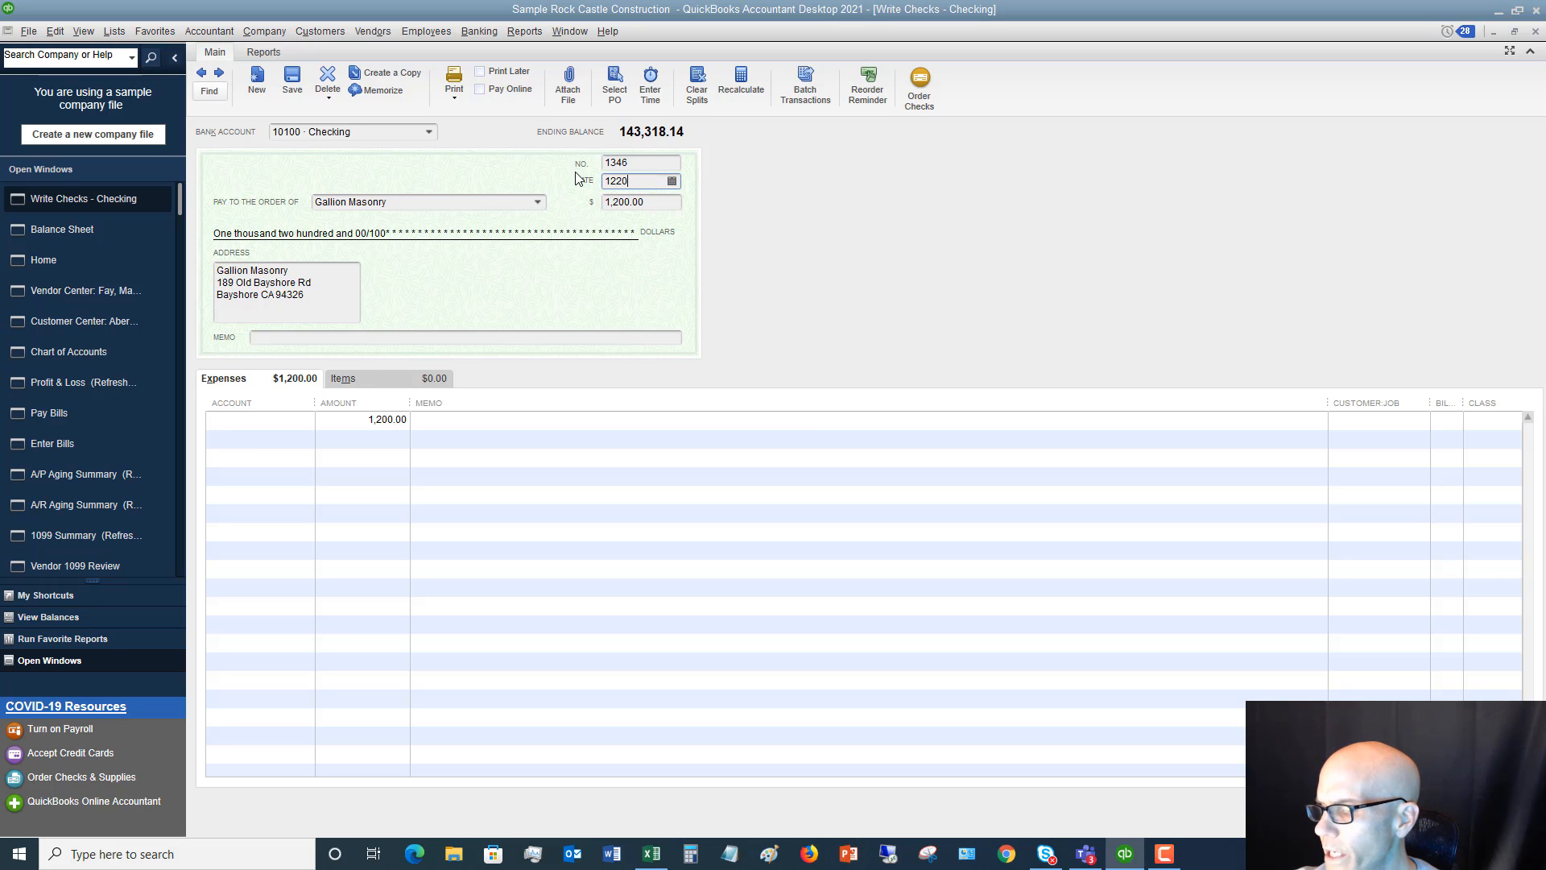
{"action": "type", "text": "20/2019"}
{"action": "key", "text": "Tab"}
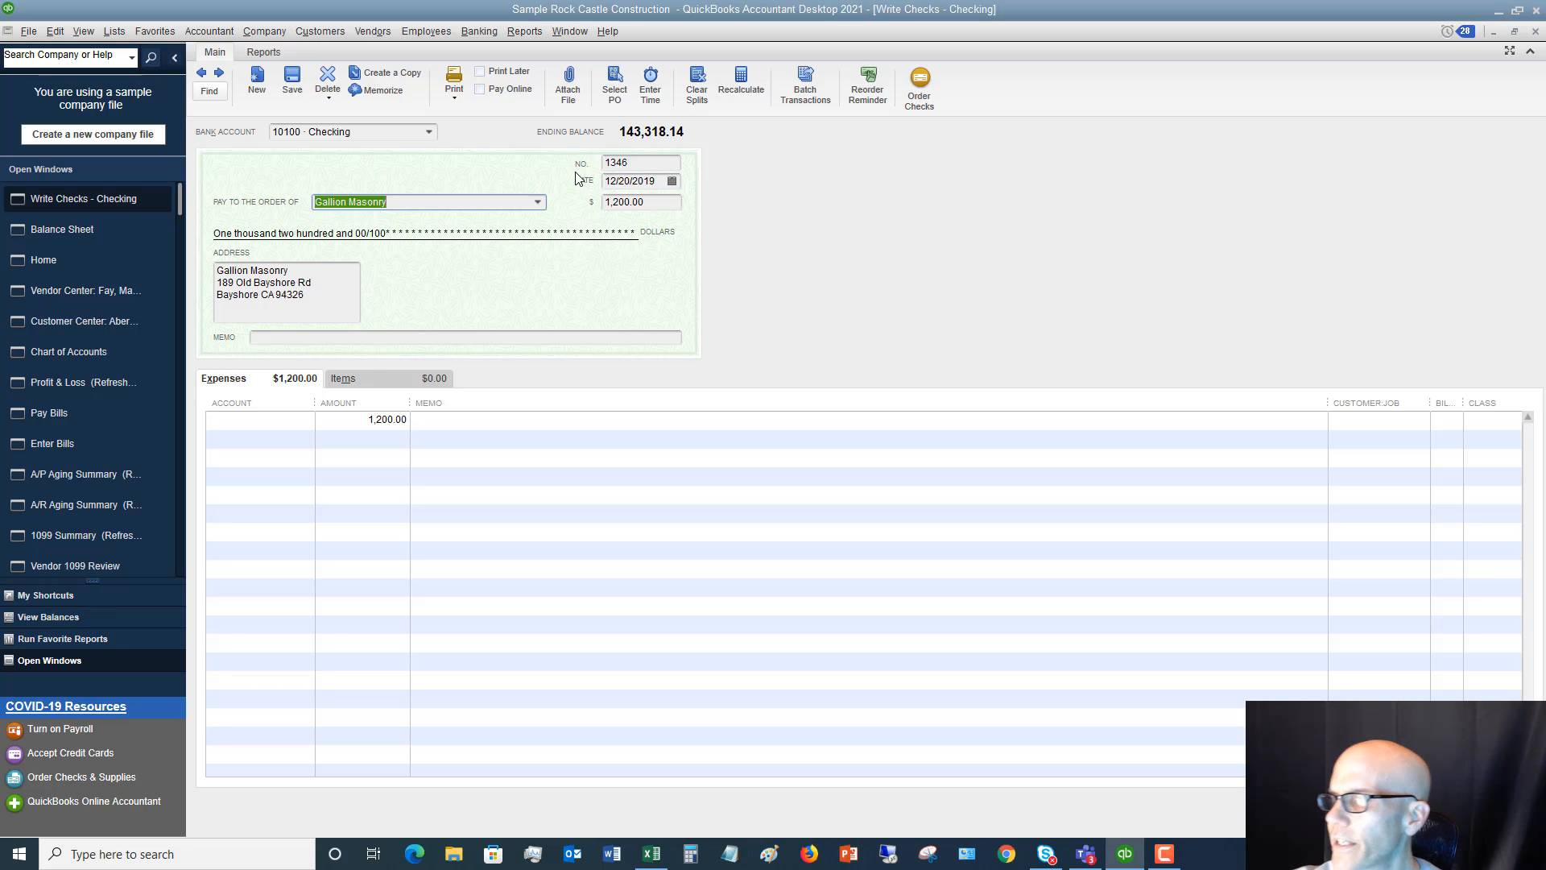
Assign the 1,200.00 expense line to 54300 · Job Materials and save the check without a class
{"action": "left_click", "coordinate": [312, 424]}
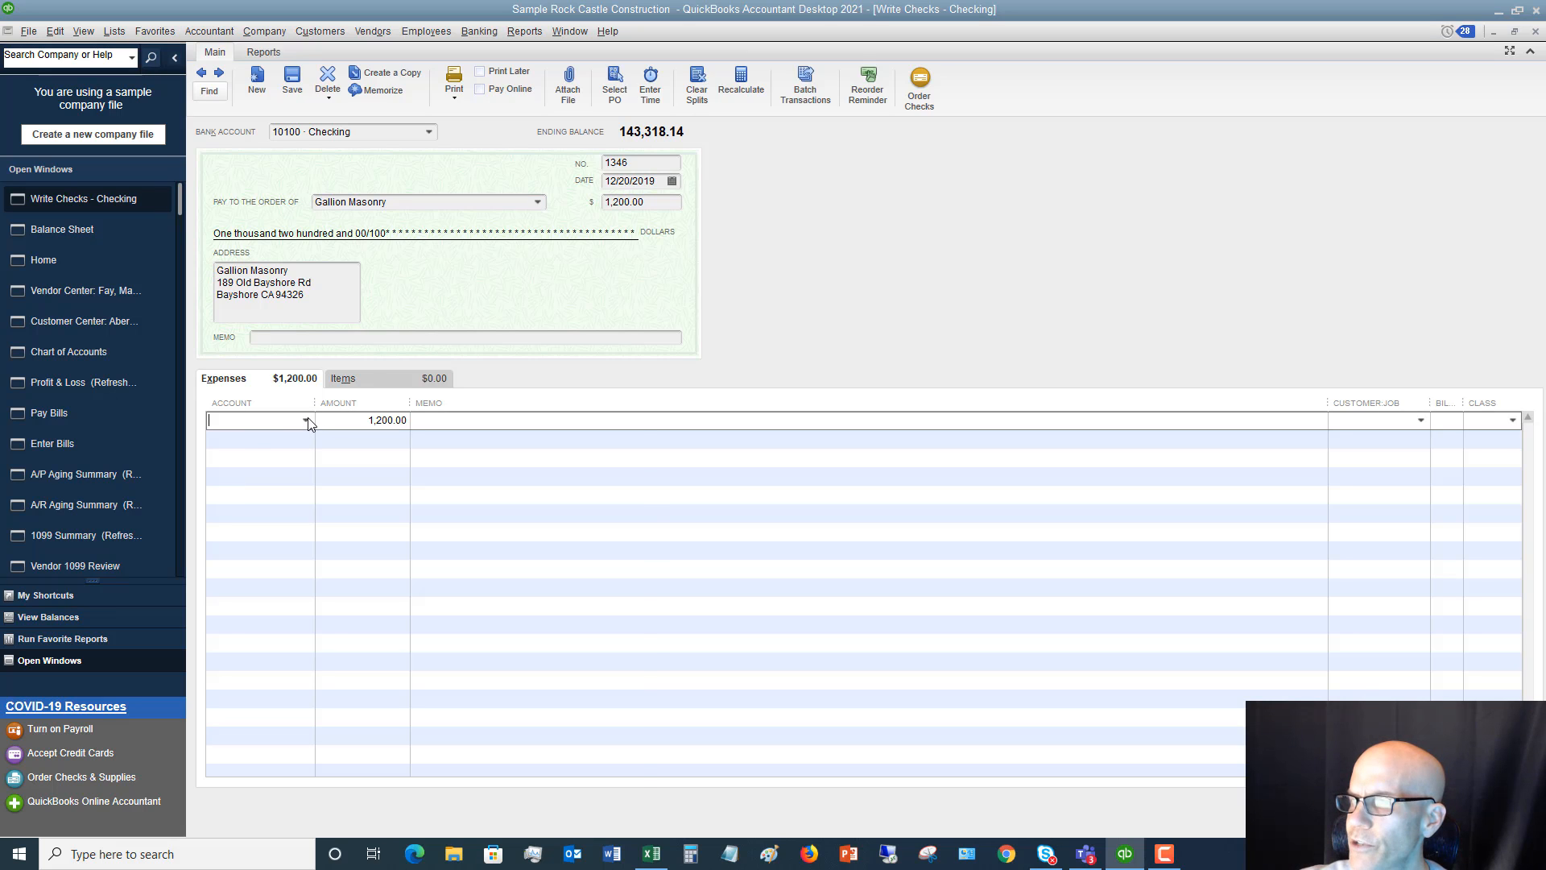
{"action": "left_click", "coordinate": [307, 420]}
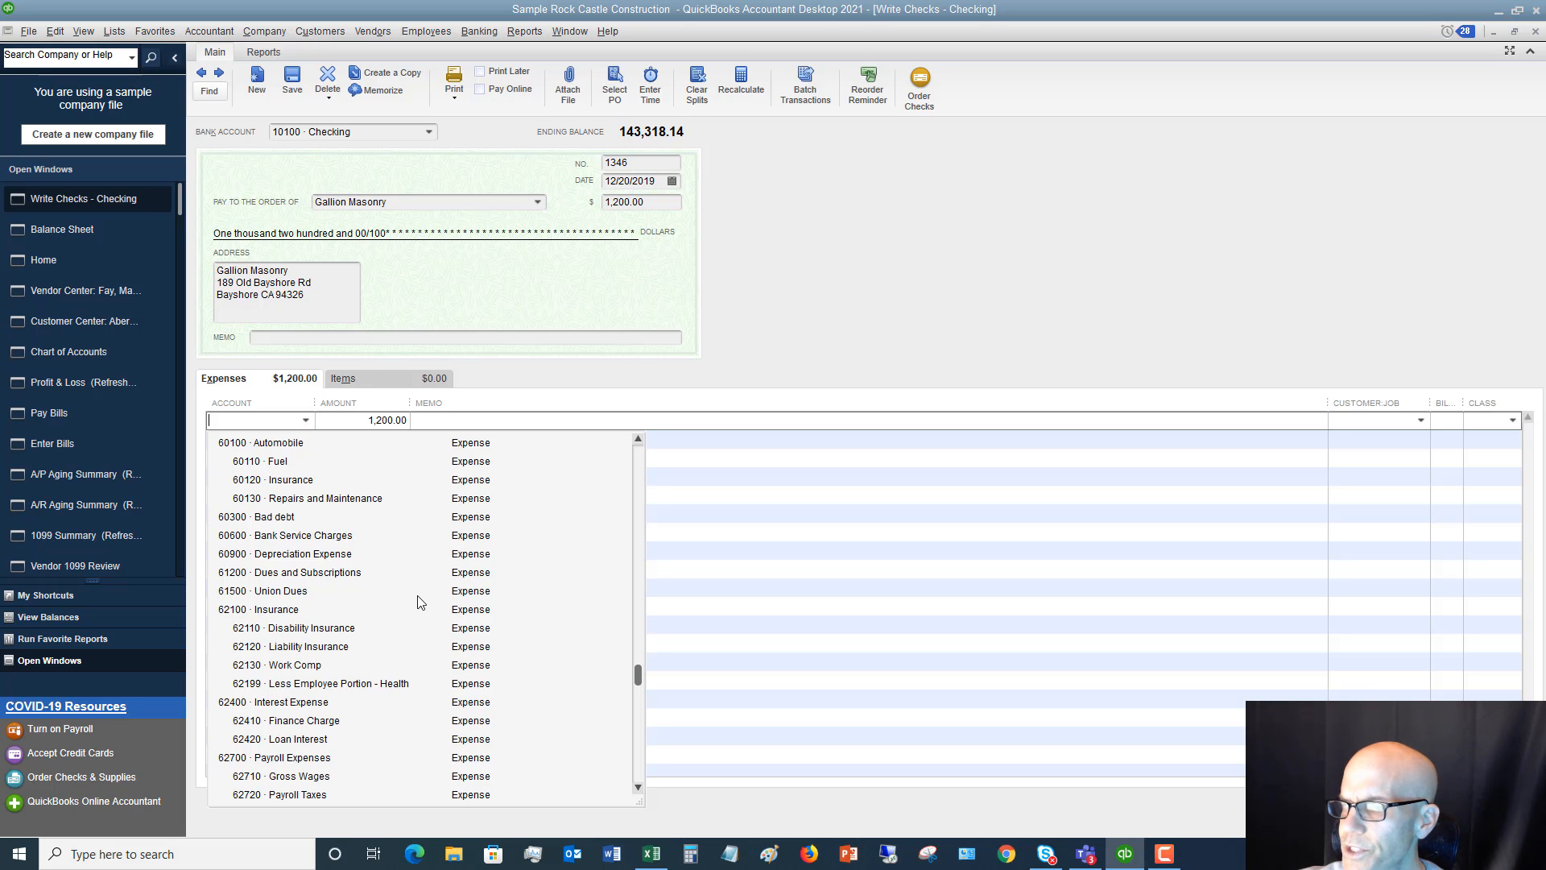
{"action": "scroll", "coordinate": [418, 602], "scroll_direction": "up", "scroll_amount": 2}
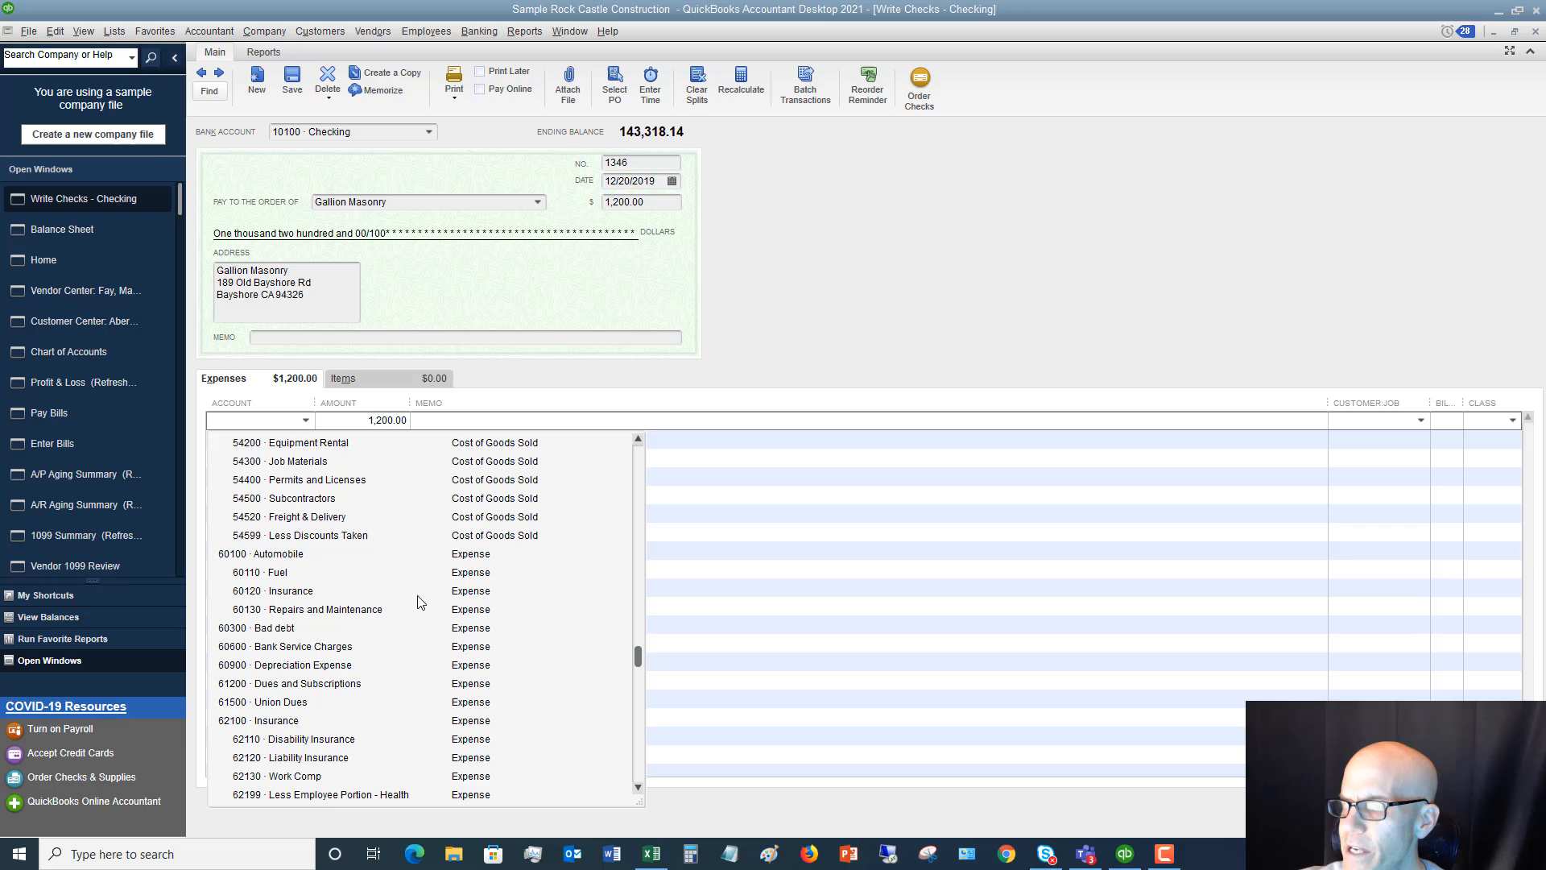
{"action": "left_click", "coordinate": [320, 462]}
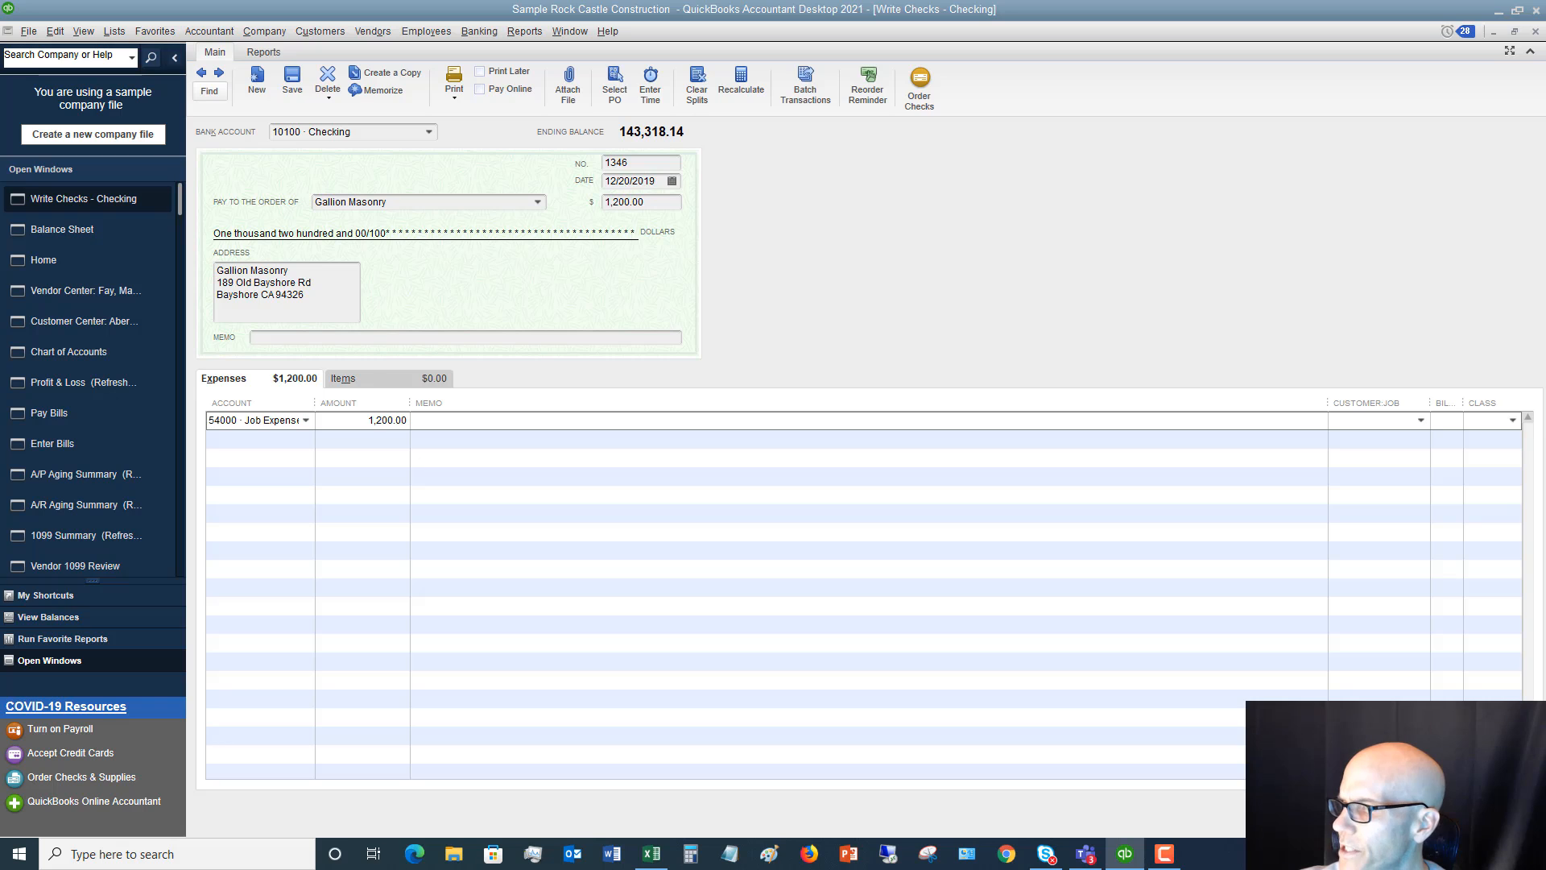
{"action": "key", "text": "alt+a"}
{"action": "left_click", "coordinate": [710, 288]}
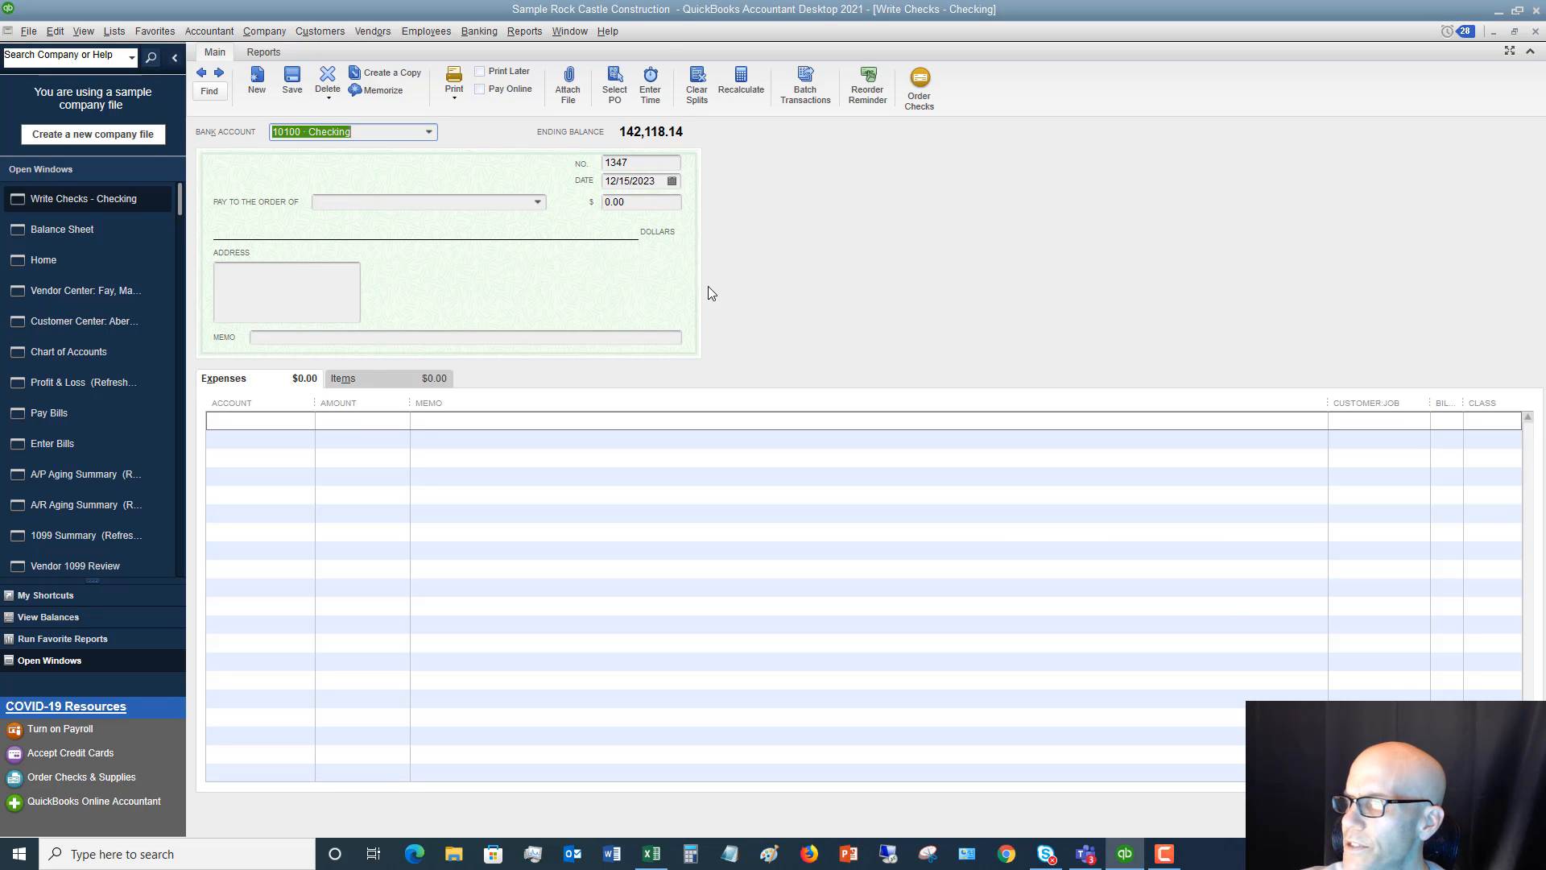
Keep number 1347 on the new check and set its date to 12/26/2019
{"action": "left_click", "coordinate": [637, 166]}
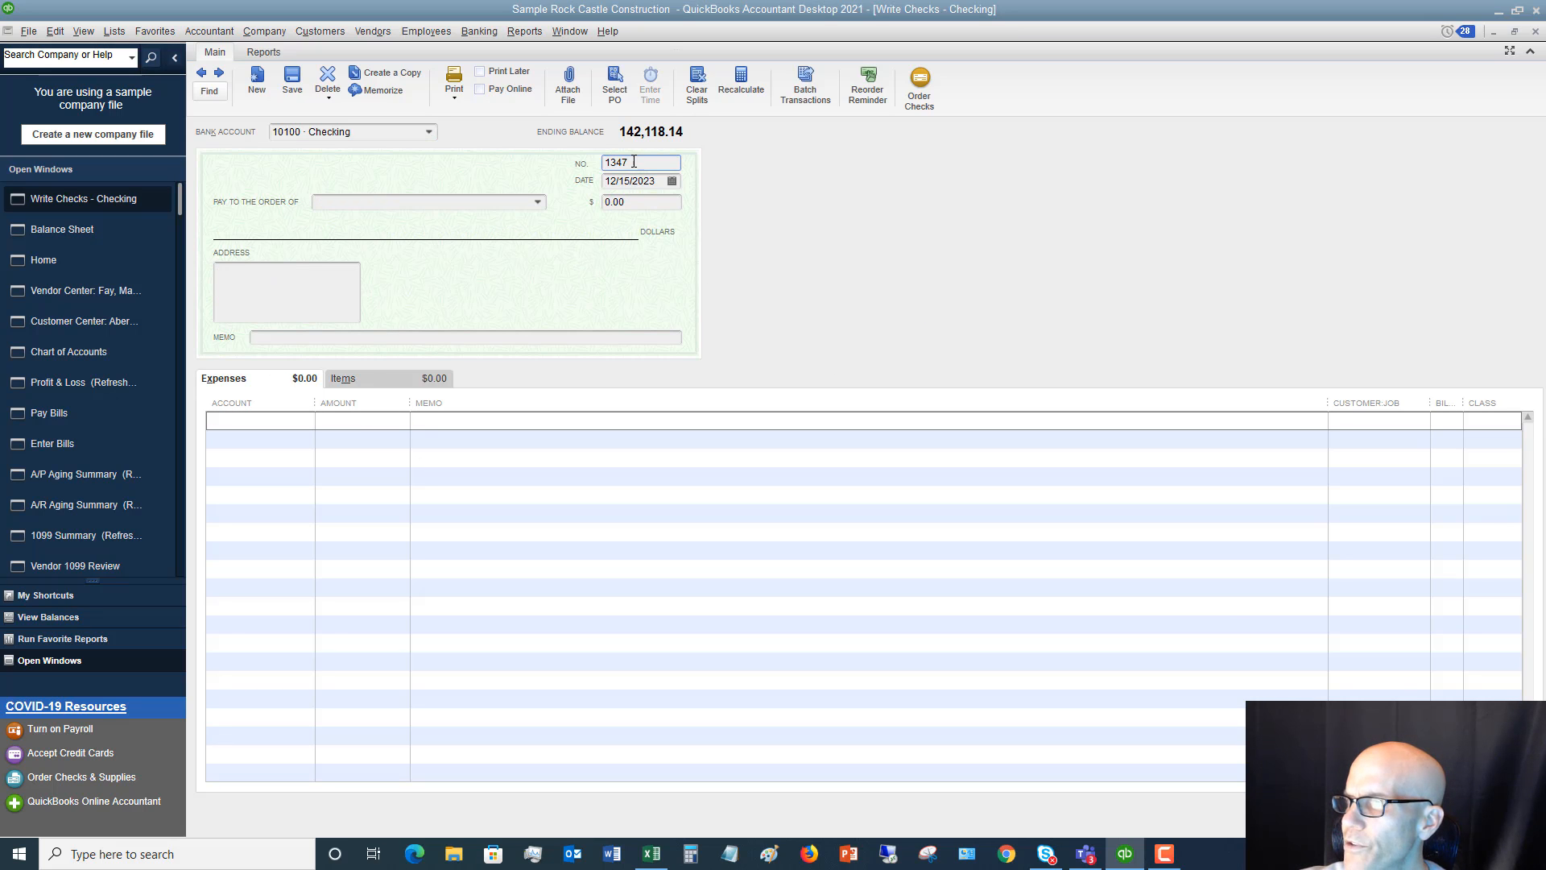
{"action": "key", "text": "Tab"}
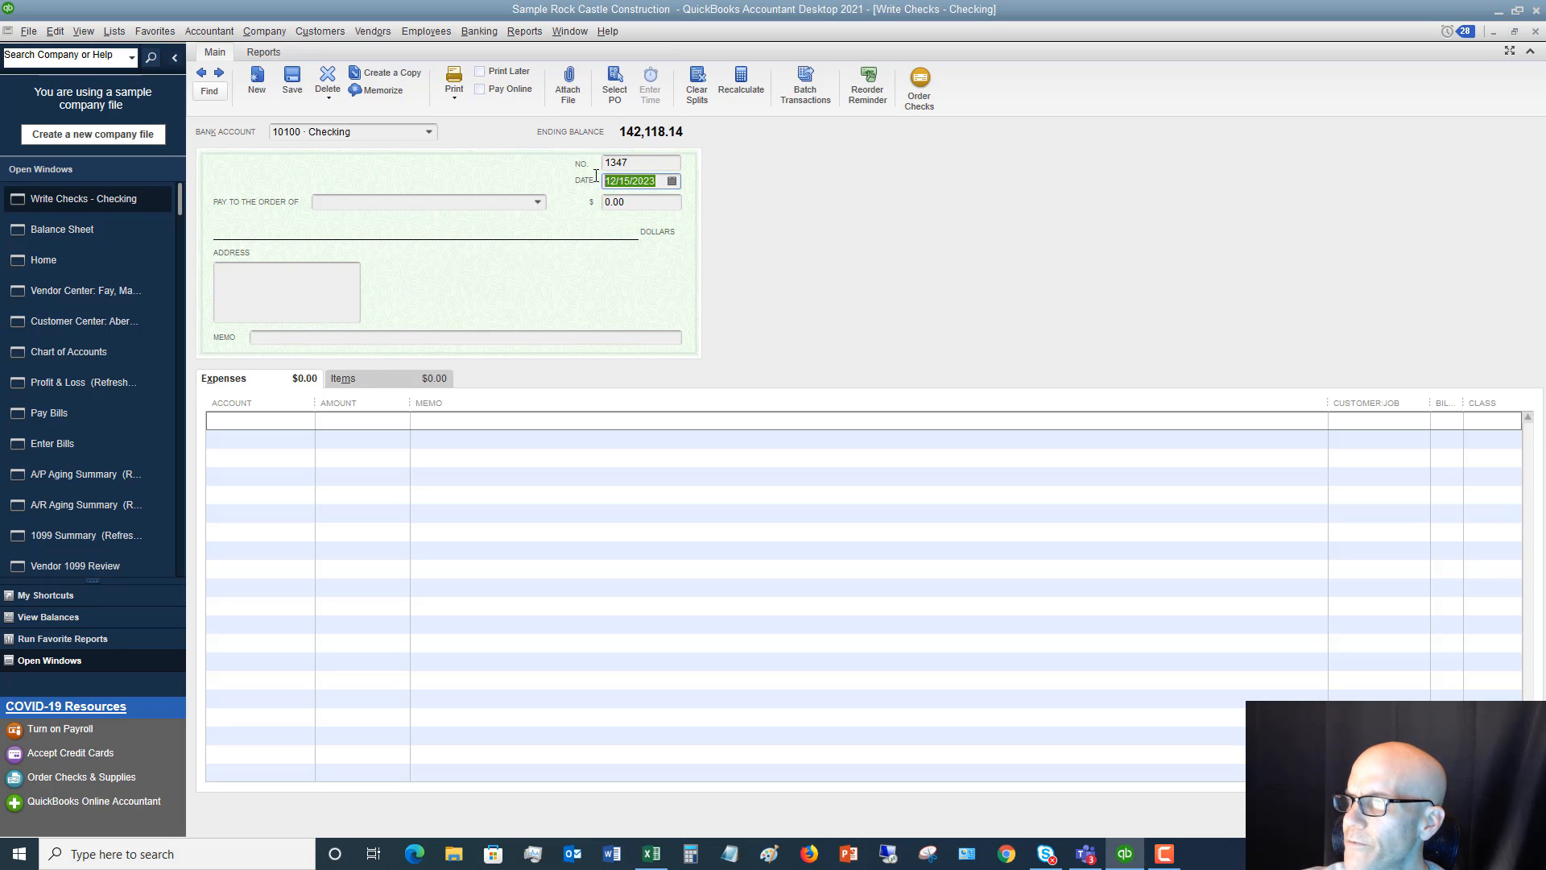
{"action": "type", "text": "12"}
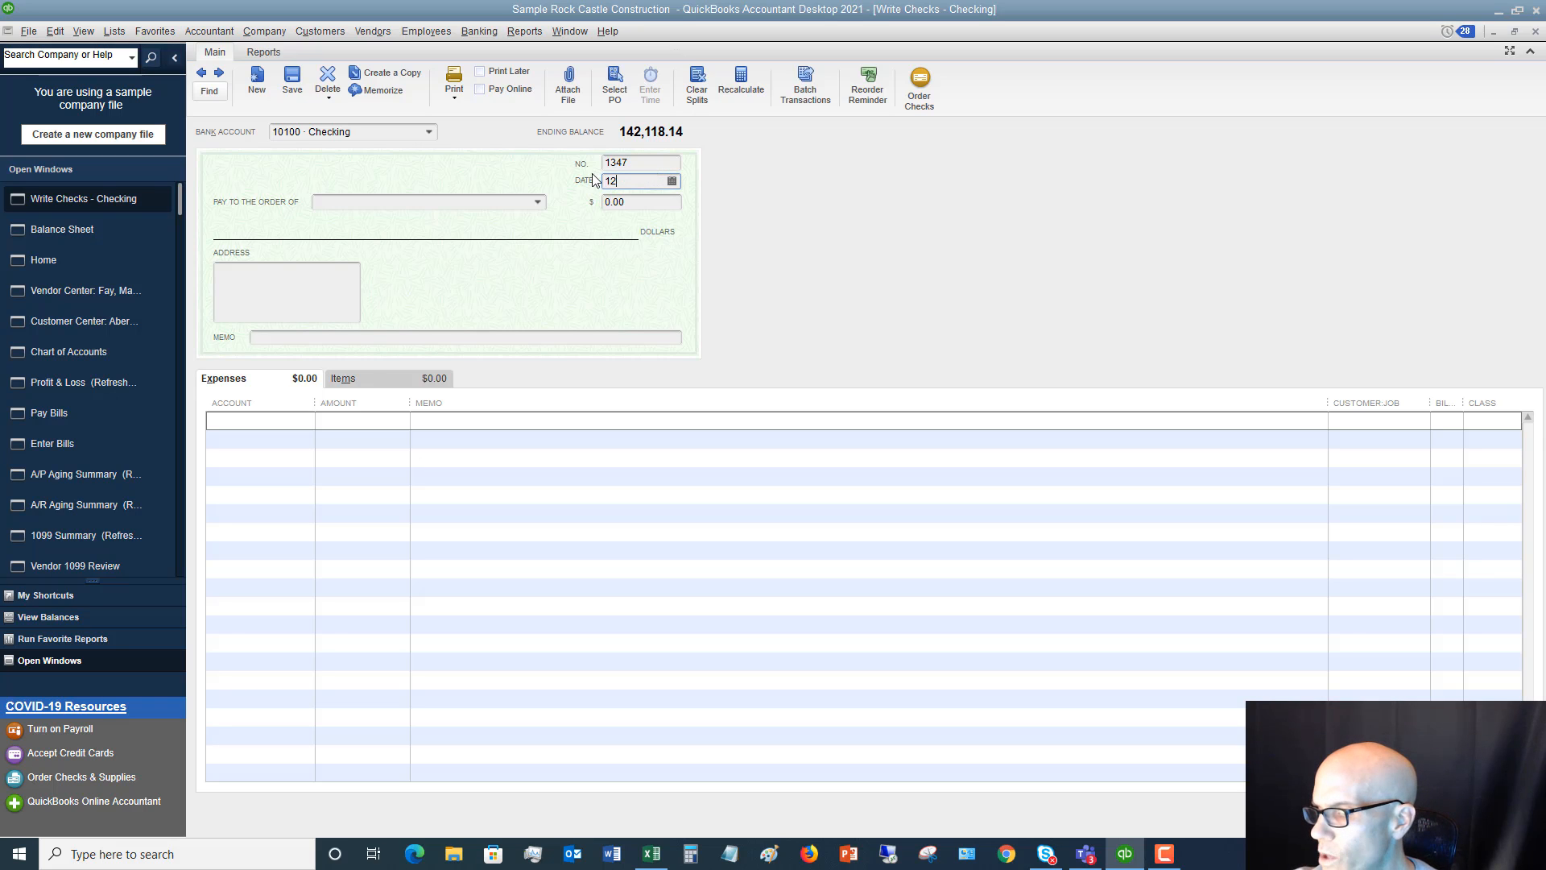
{"action": "type", "text": "/26/2"}
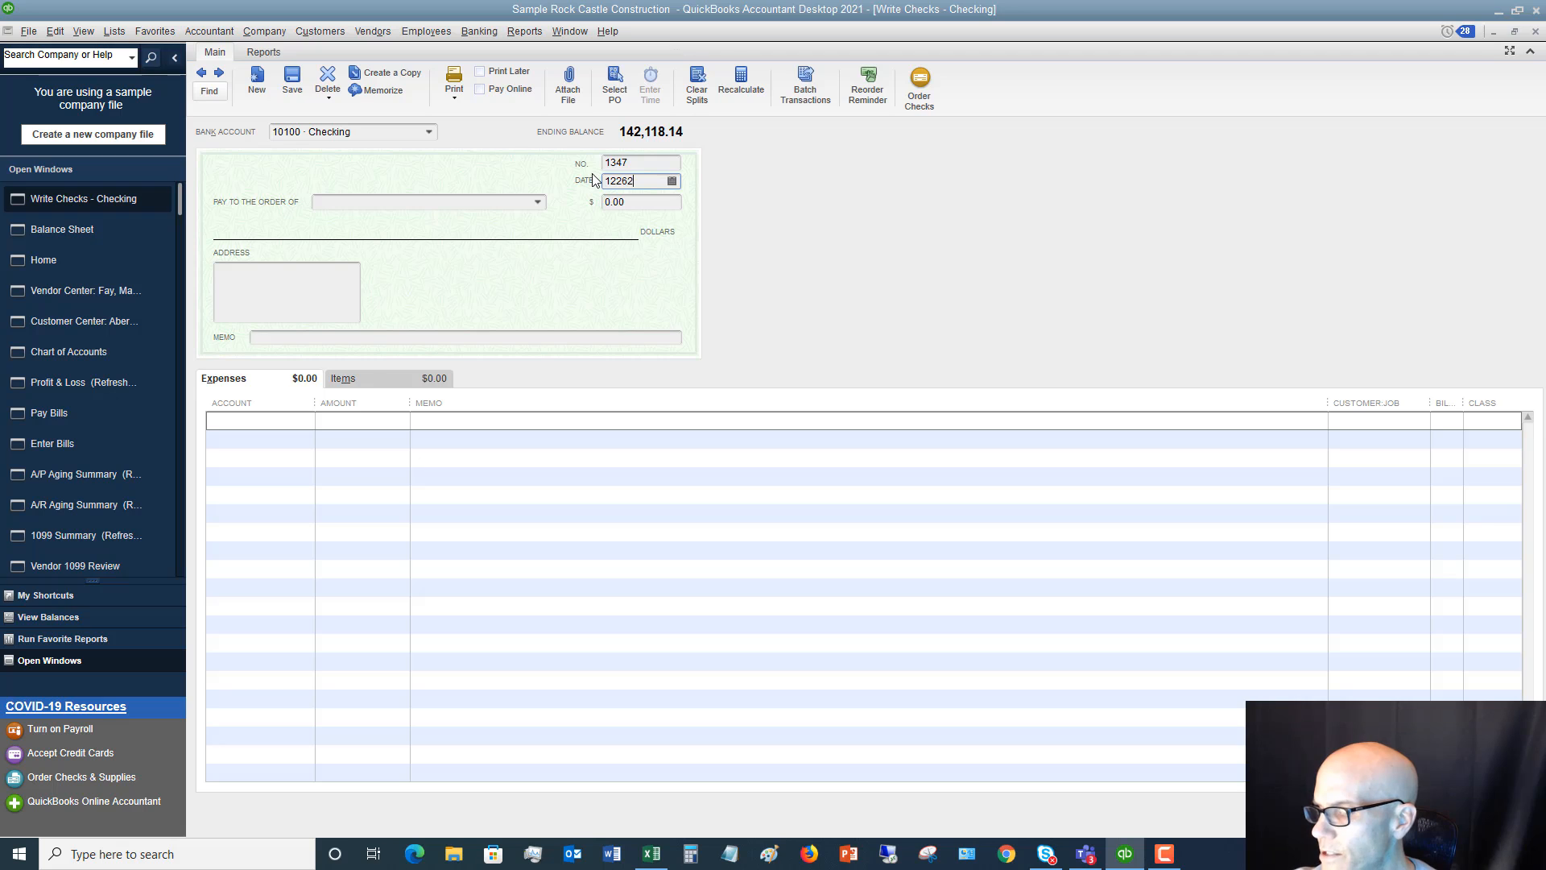
{"action": "type", "text": "019"}
{"action": "key", "text": "Tab"}
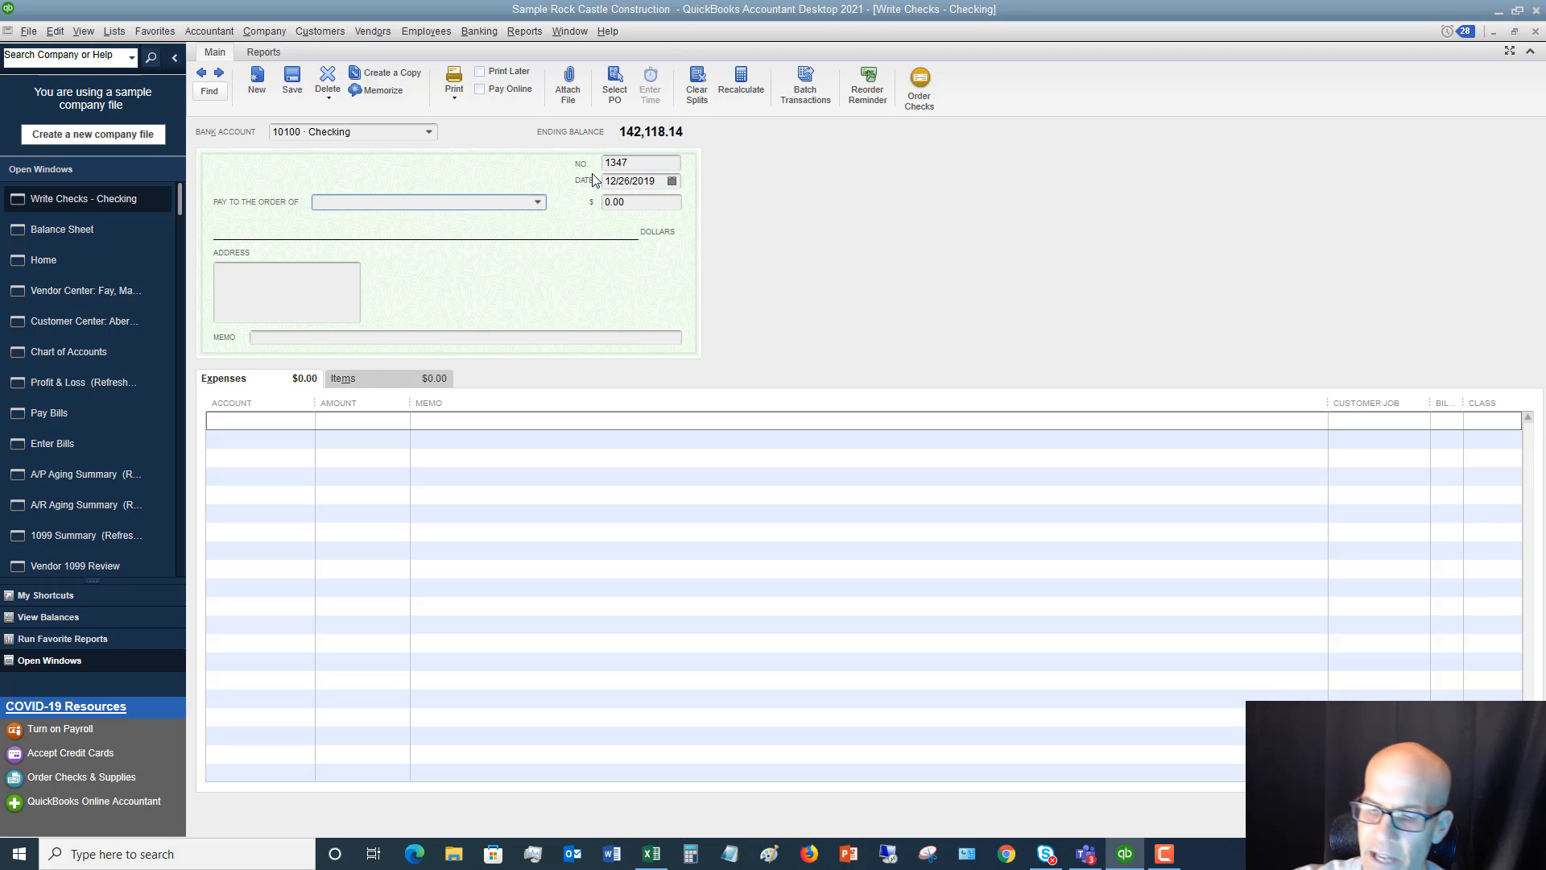
Fill in the payee's name on check 1347 and set the amount to 50.00
{"action": "type", "text": "Rahn, Jennifer"}
{"action": "key", "text": "Tab"}
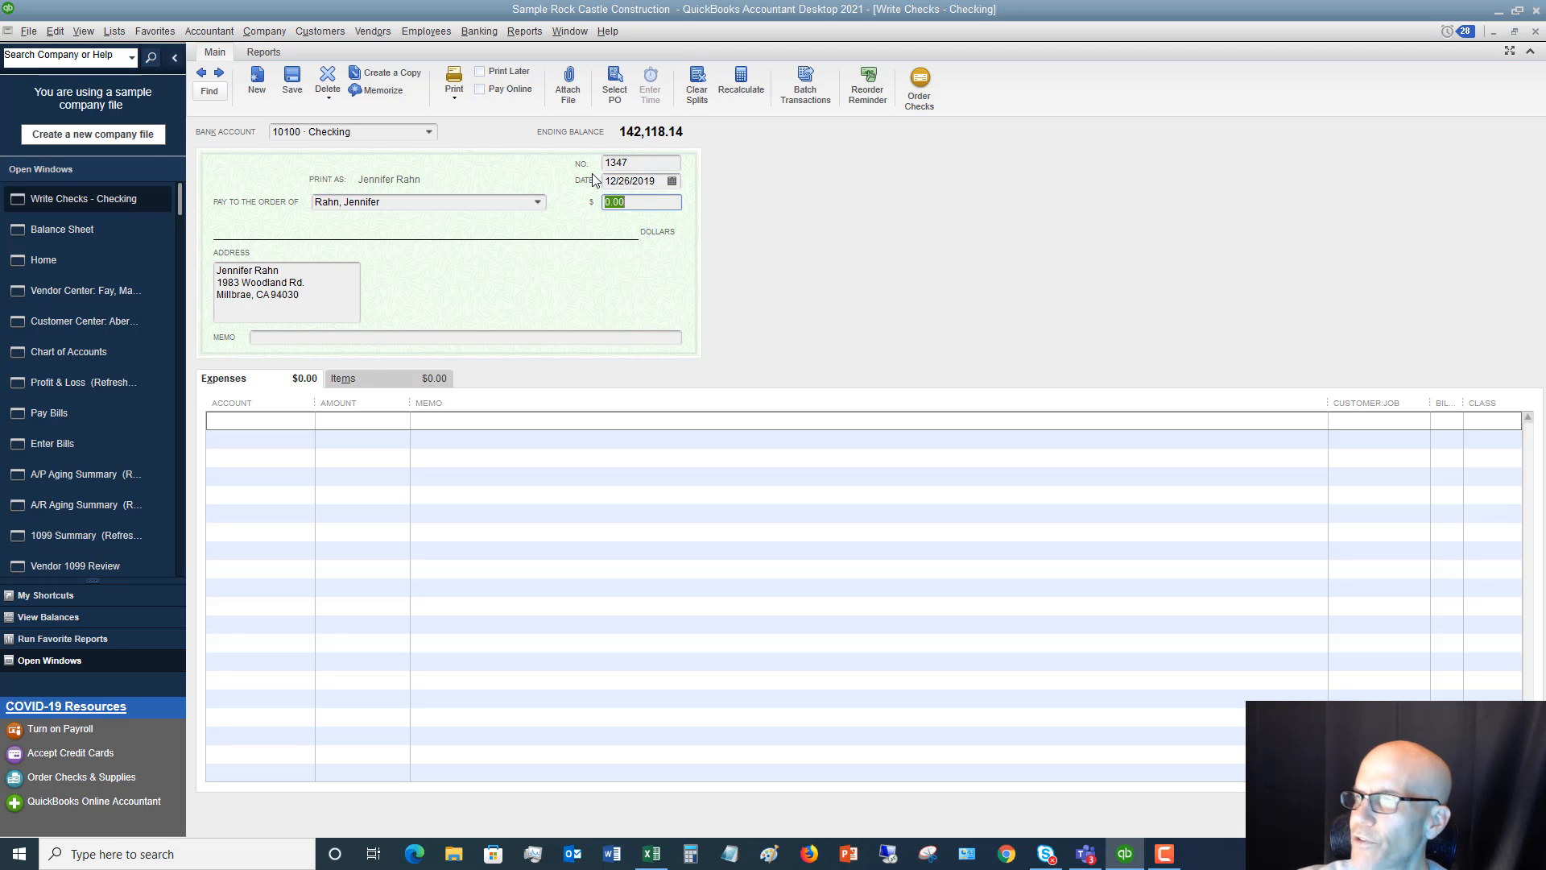
{"action": "type", "text": "50"}
{"action": "key", "text": "Tab"}
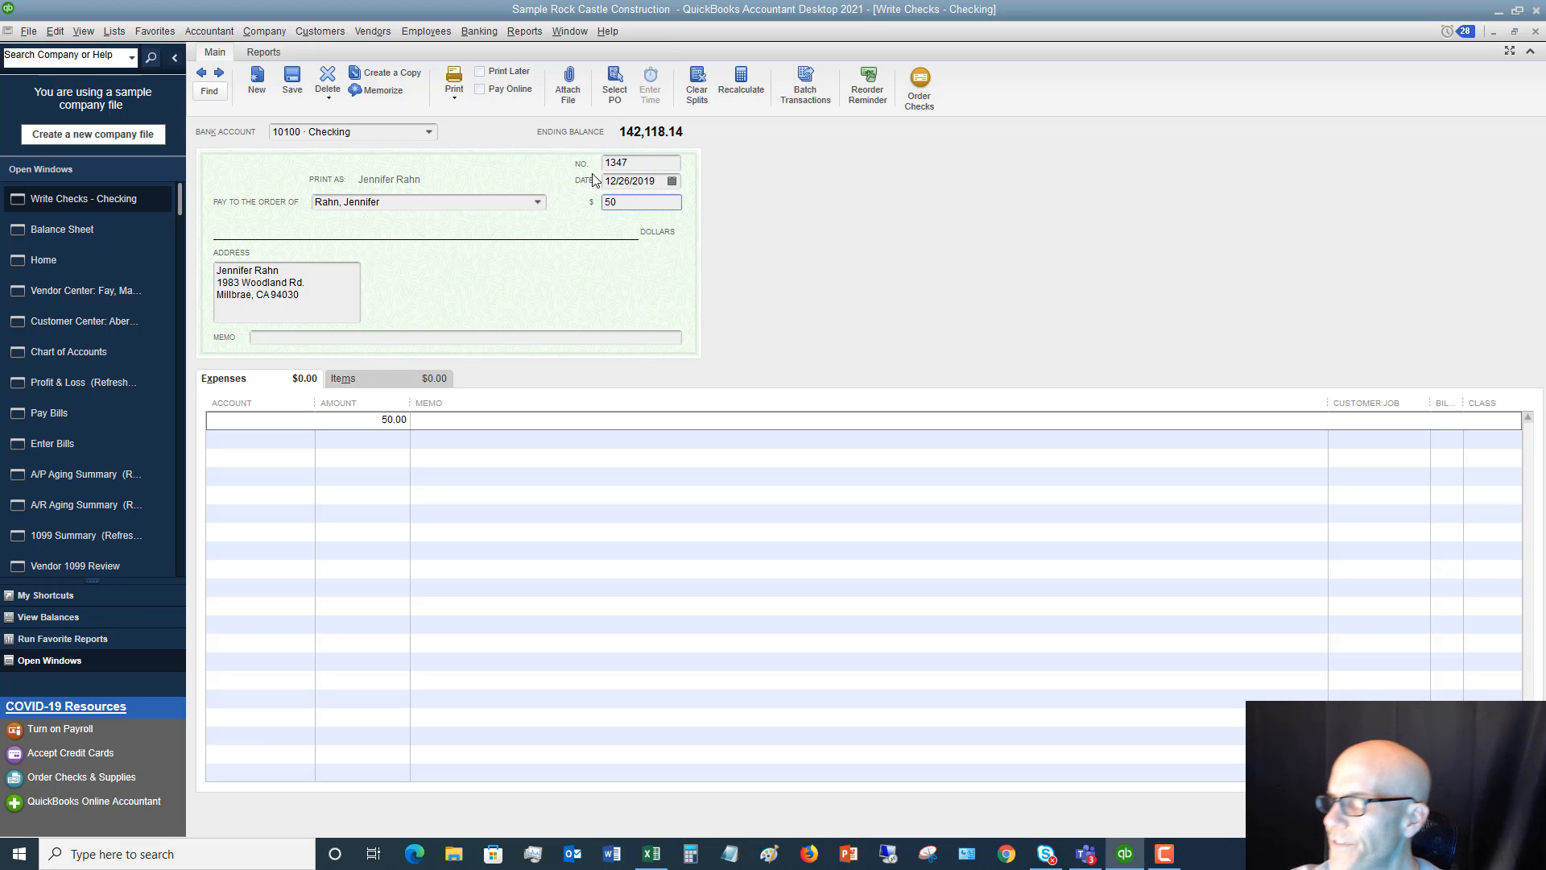
Assign the 50.00 expense line on check 1347 to 64210 · Building Repairs and save the check without a class
{"action": "left_click", "coordinate": [651, 854]}
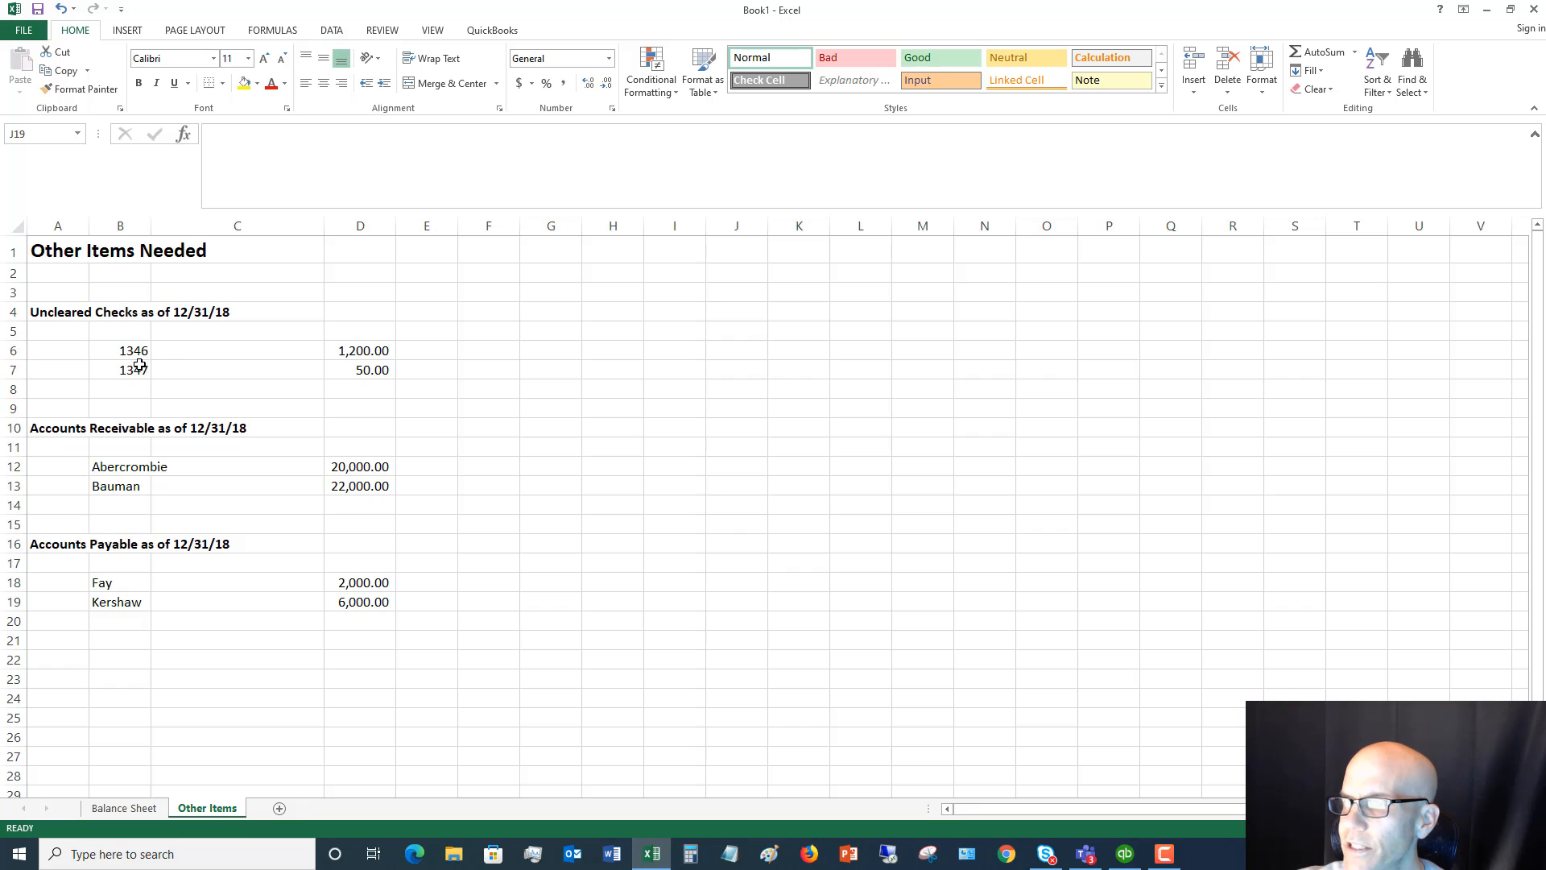
{"action": "left_click", "coordinate": [652, 854]}
{"action": "left_click", "coordinate": [300, 419]}
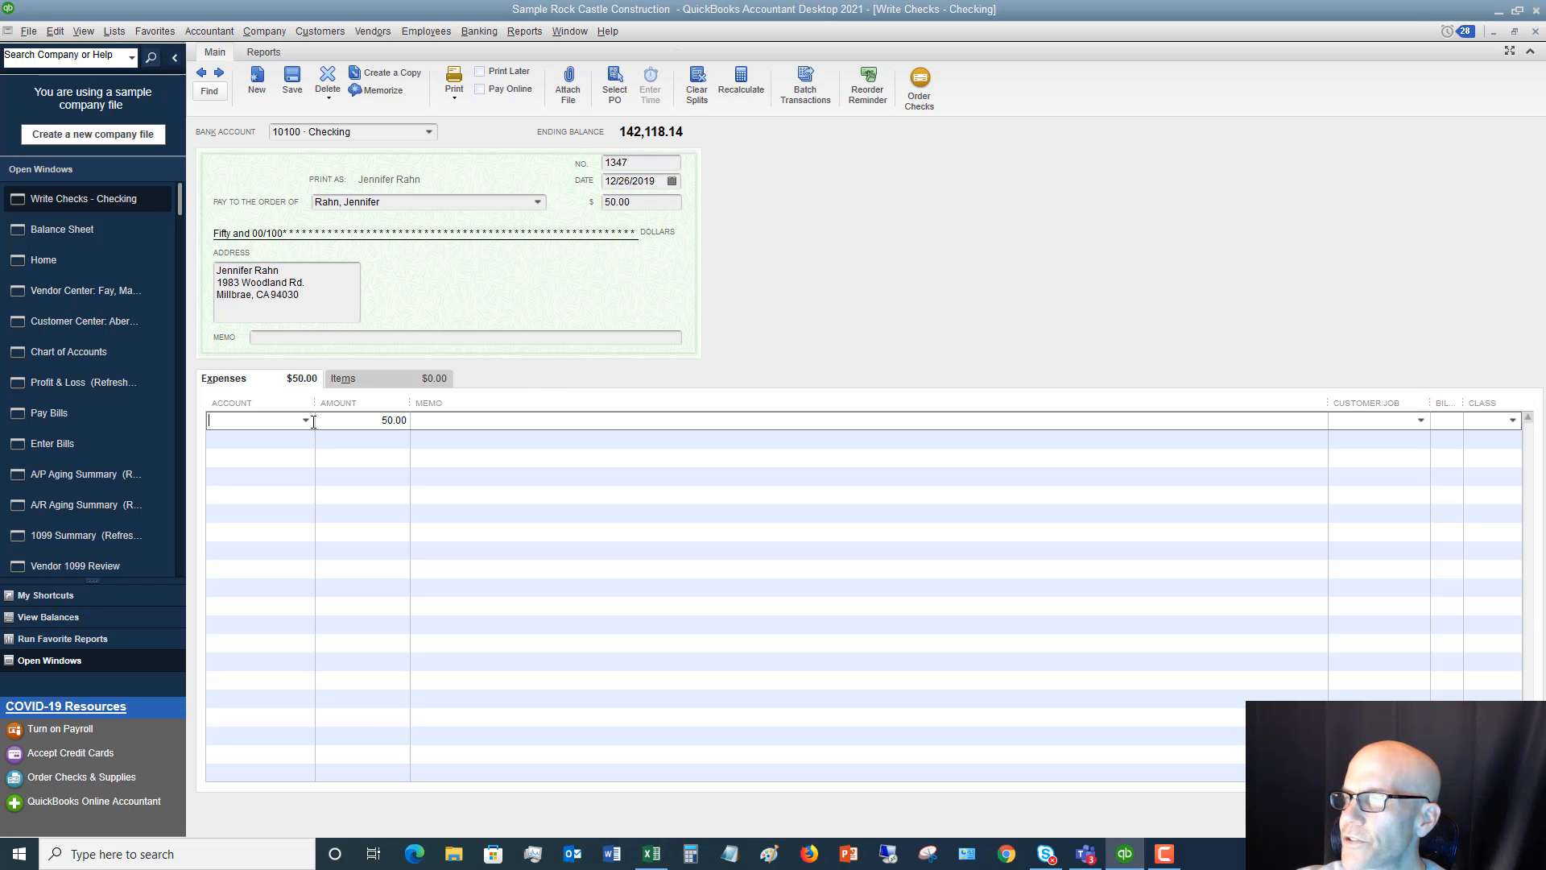
{"action": "left_click", "coordinate": [308, 420]}
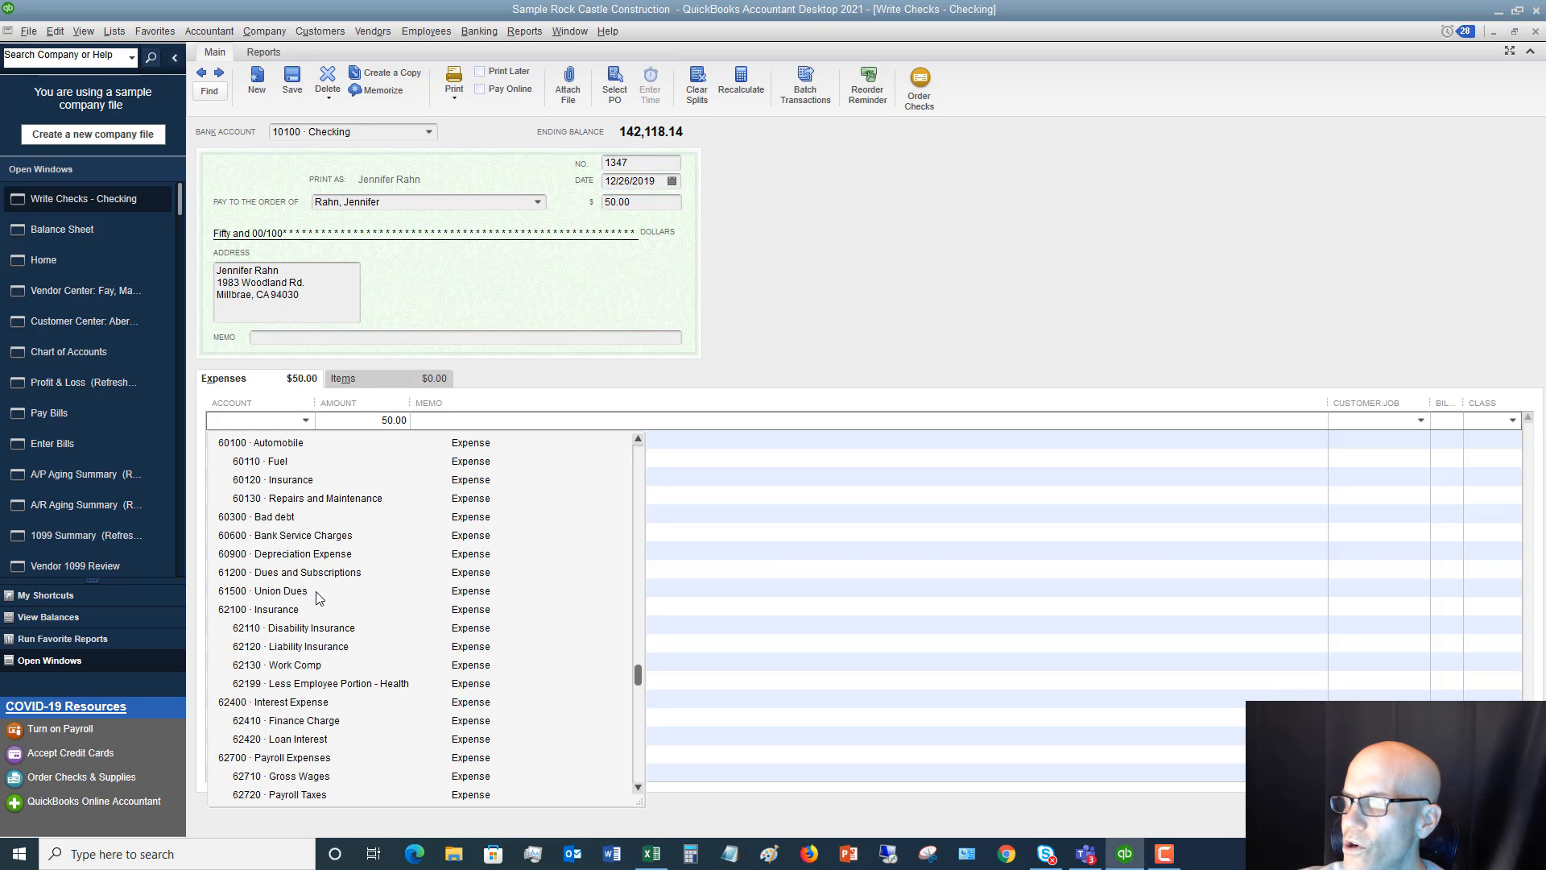
{"action": "scroll", "coordinate": [313, 759], "scroll_direction": "down", "scroll_amount": 6}
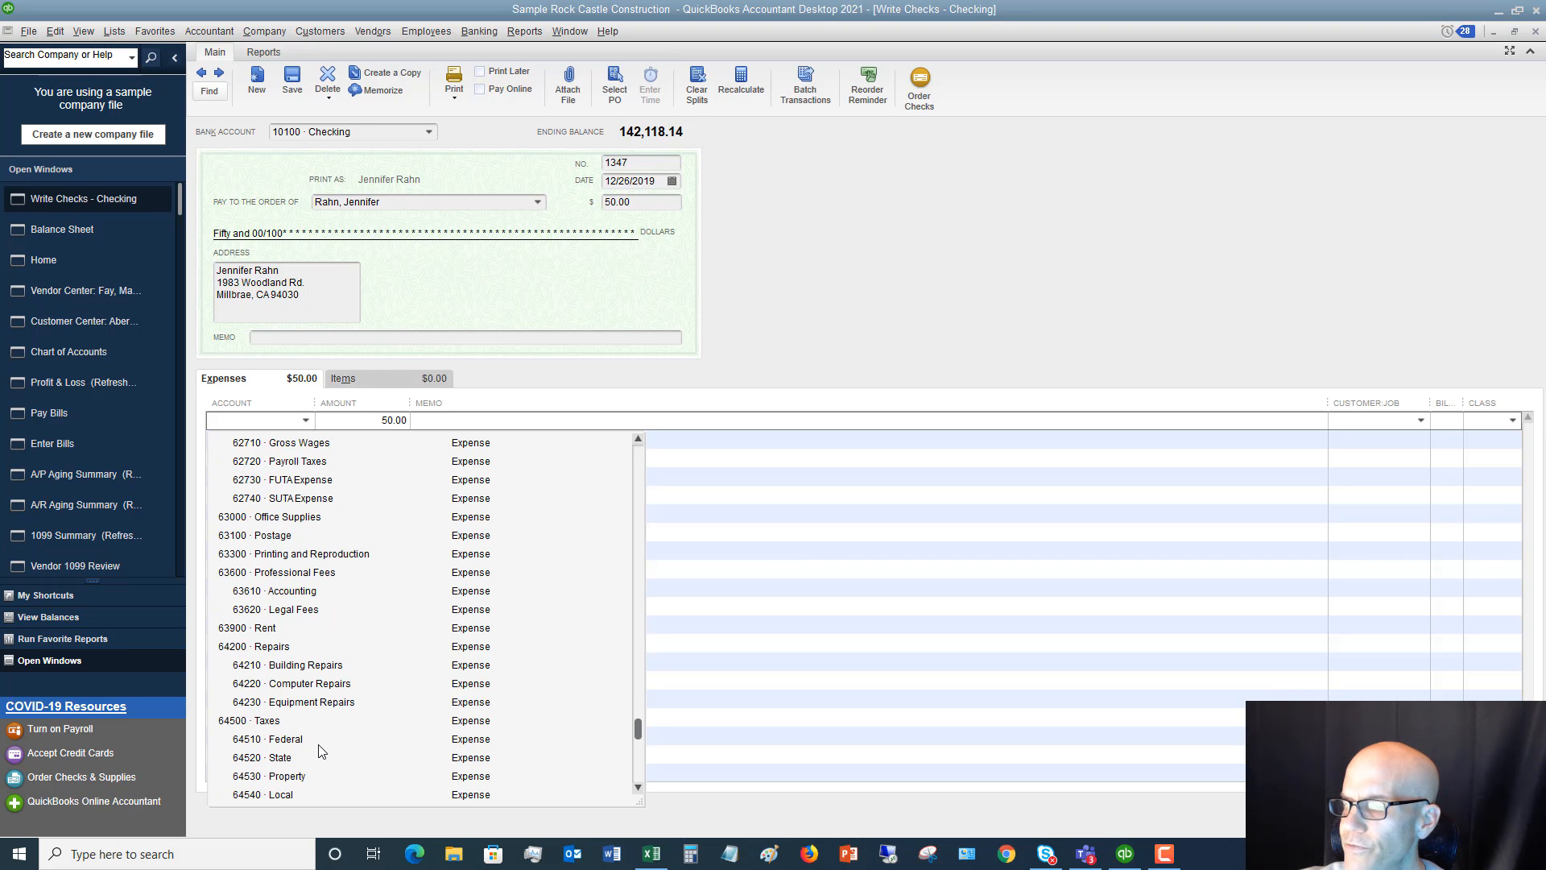
{"action": "left_click", "coordinate": [279, 667]}
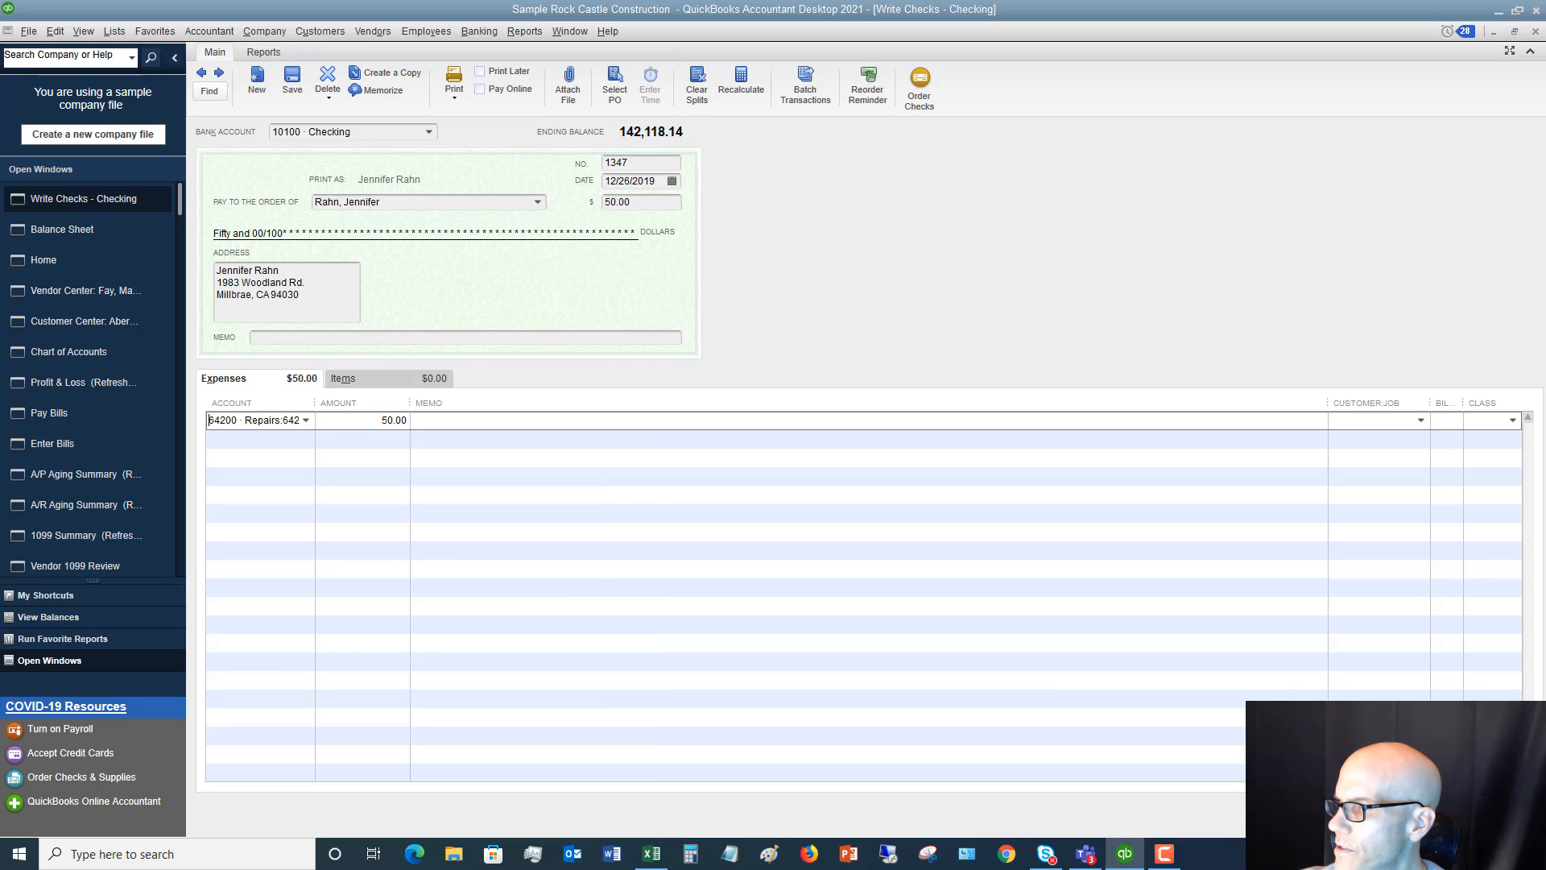
{"action": "left_click", "coordinate": [1320, 812]}
{"action": "left_click", "coordinate": [722, 284]}
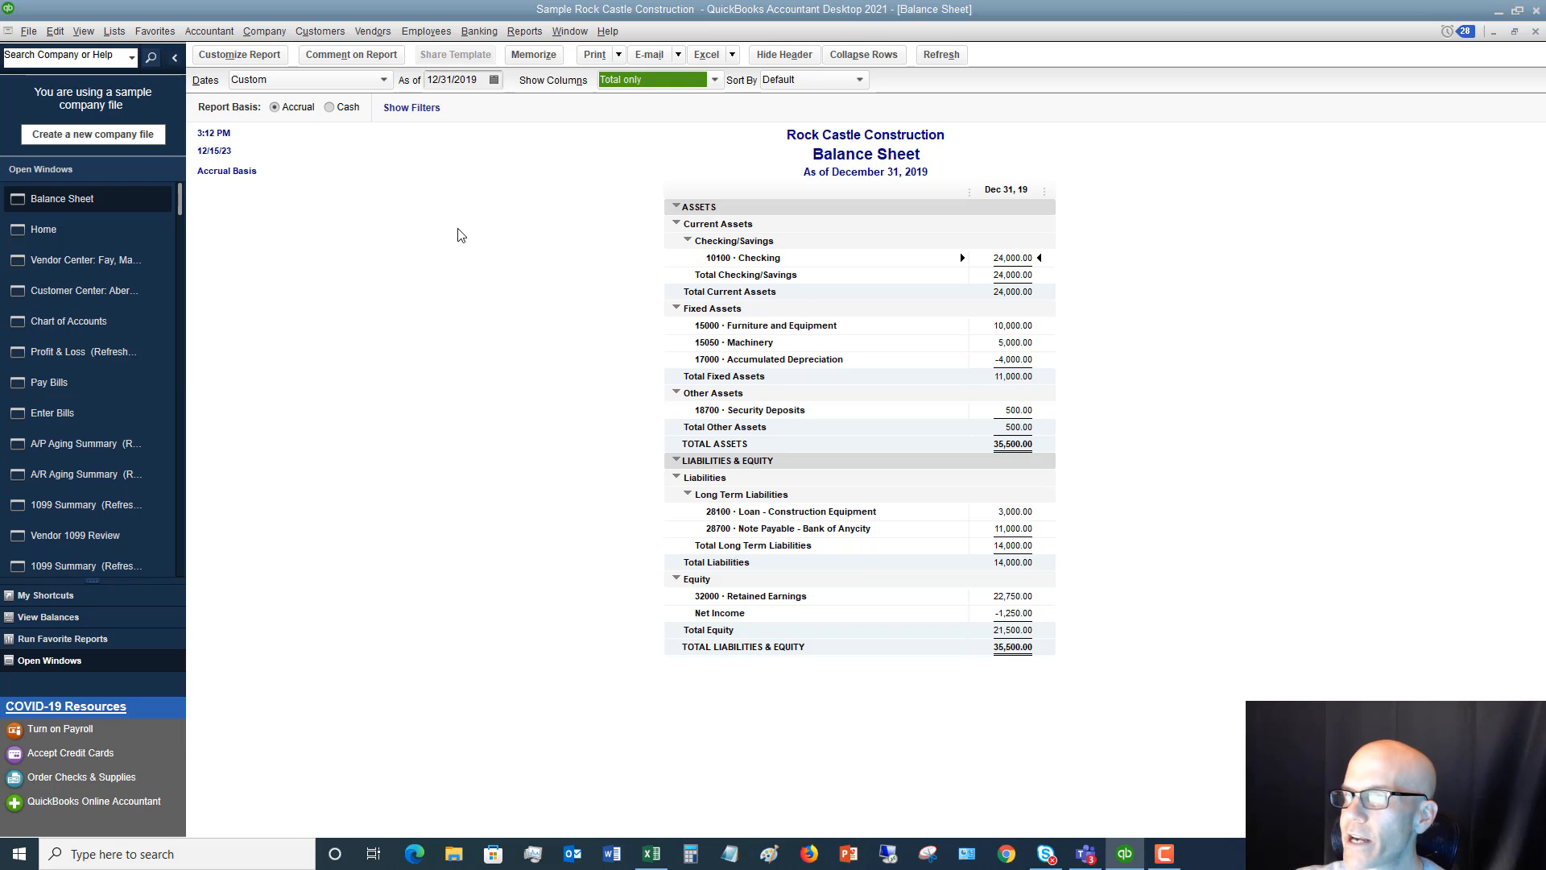
Create an invoice for the first customer in the workbook's accounts receivable list, without drawing on an estimate or sales order
{"action": "left_click", "coordinate": [316, 32]}
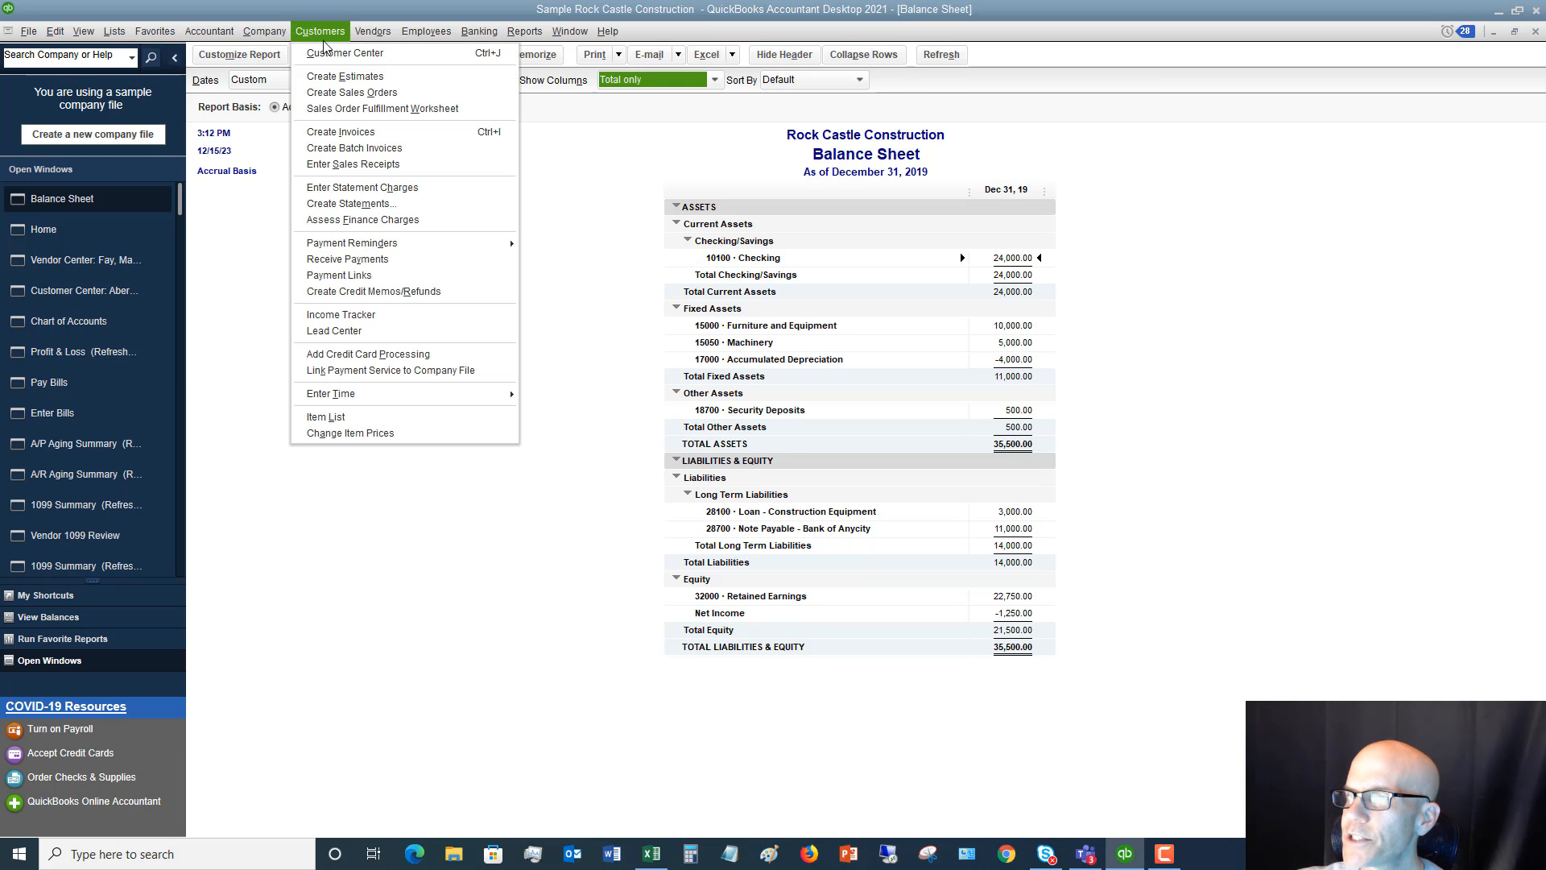
{"action": "left_click", "coordinate": [342, 133]}
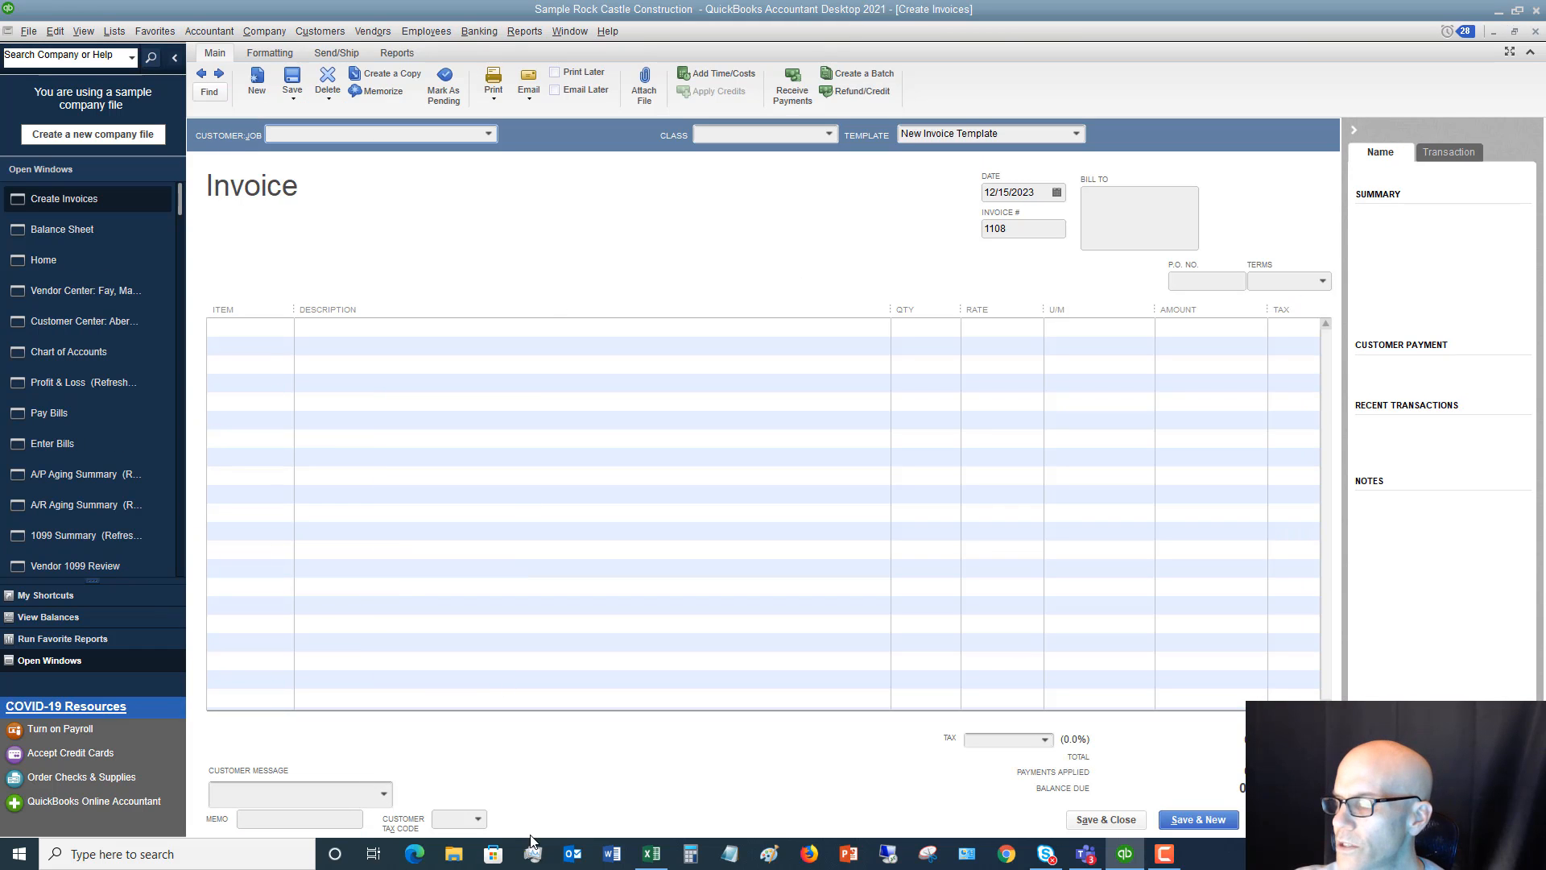
{"action": "left_click", "coordinate": [650, 855]}
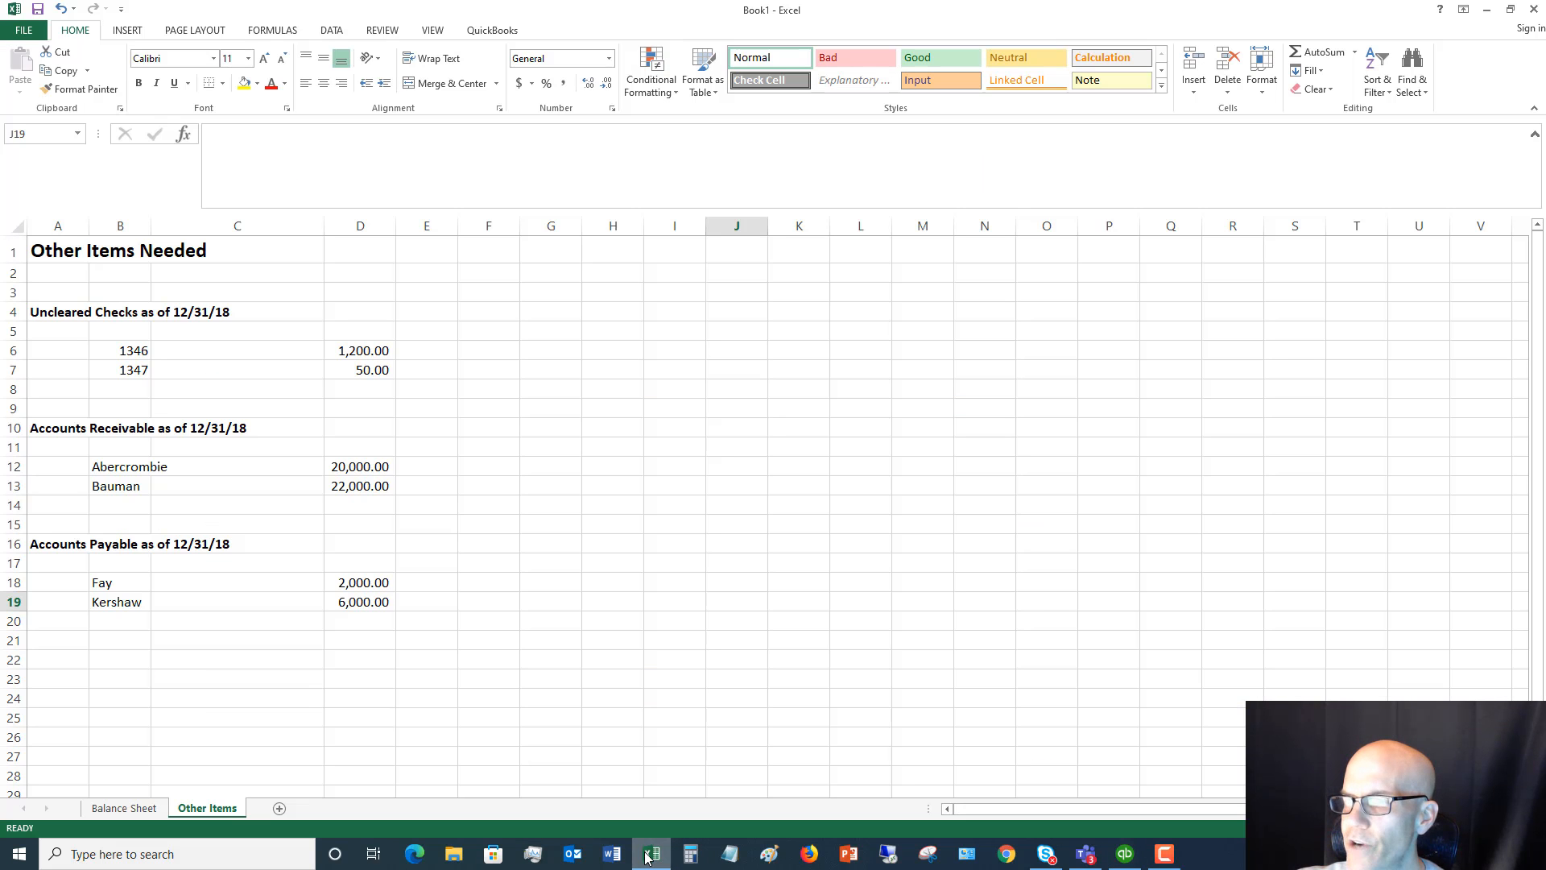
{"action": "left_click", "coordinate": [650, 855]}
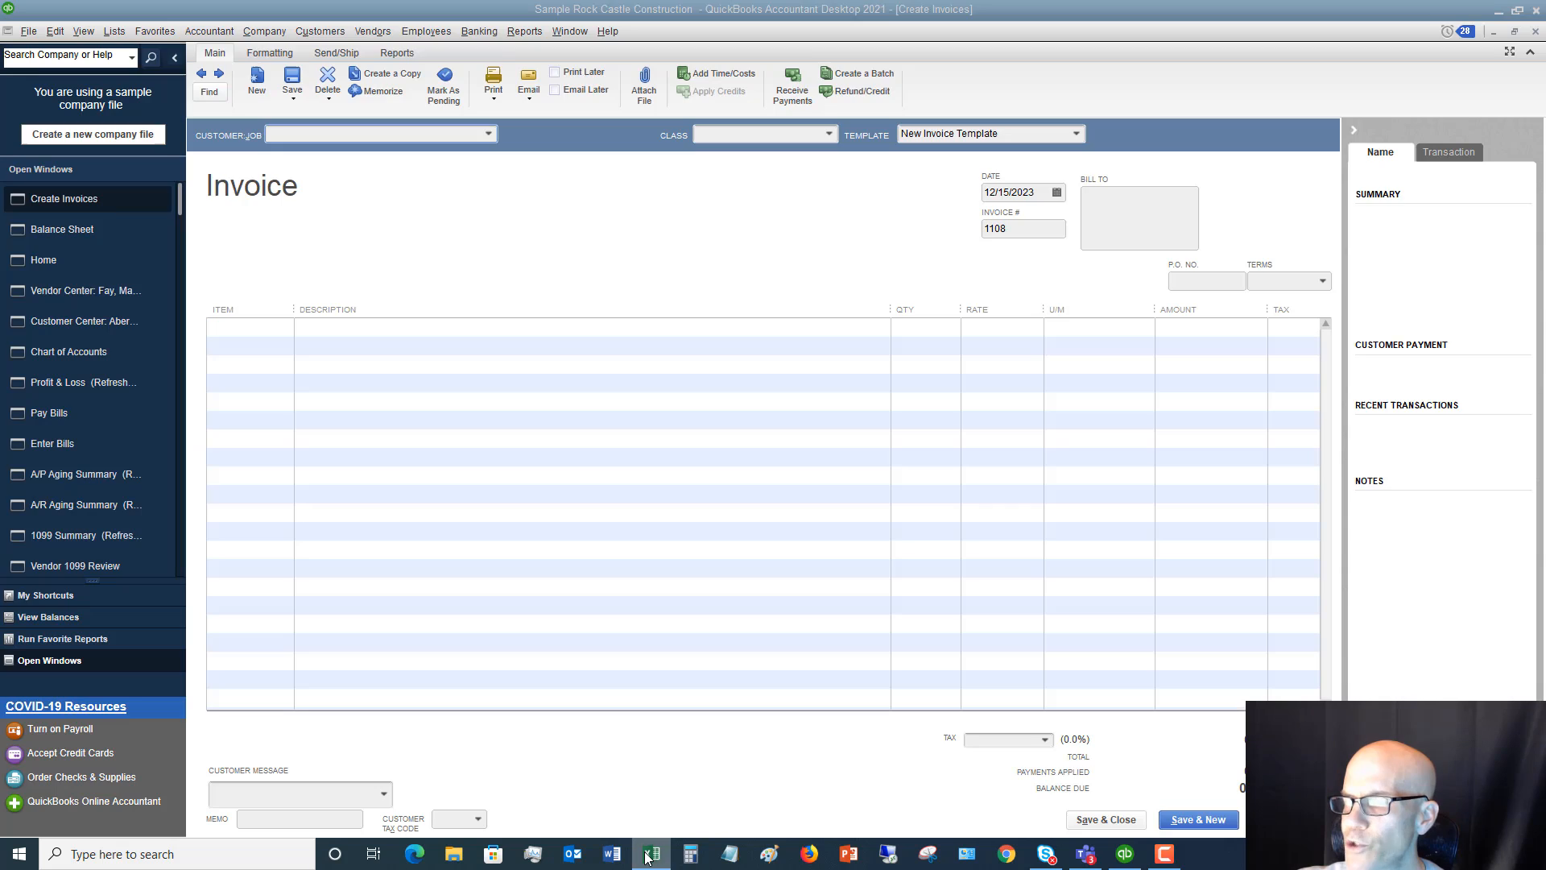
{"action": "left_click", "coordinate": [315, 135]}
{"action": "type", "text": "Abe"}
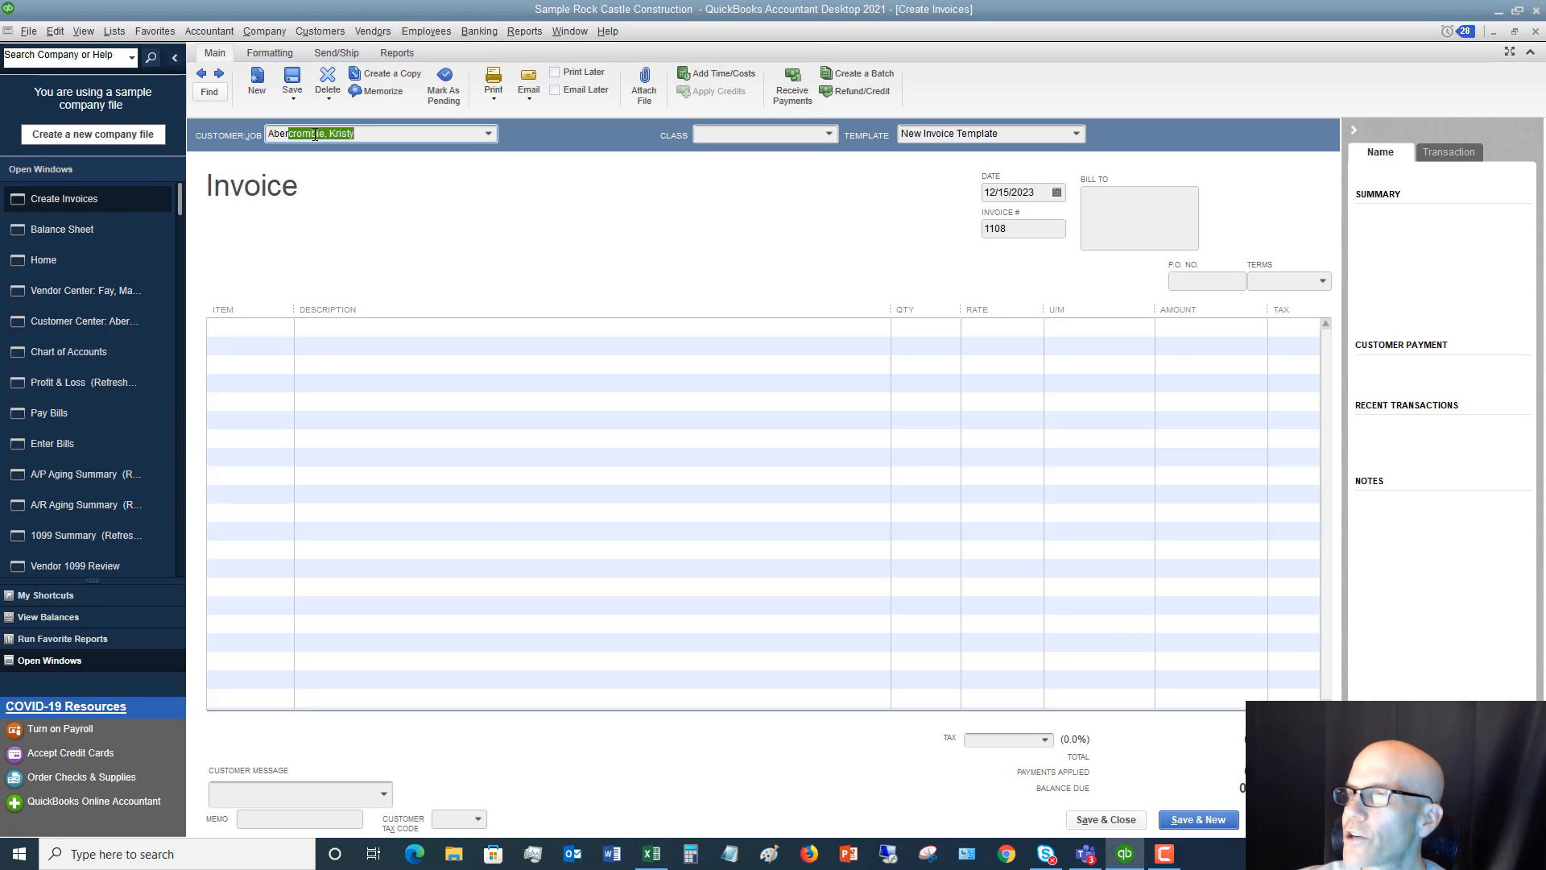
{"action": "type", "text": "r"}
{"action": "key", "text": "Tab"}
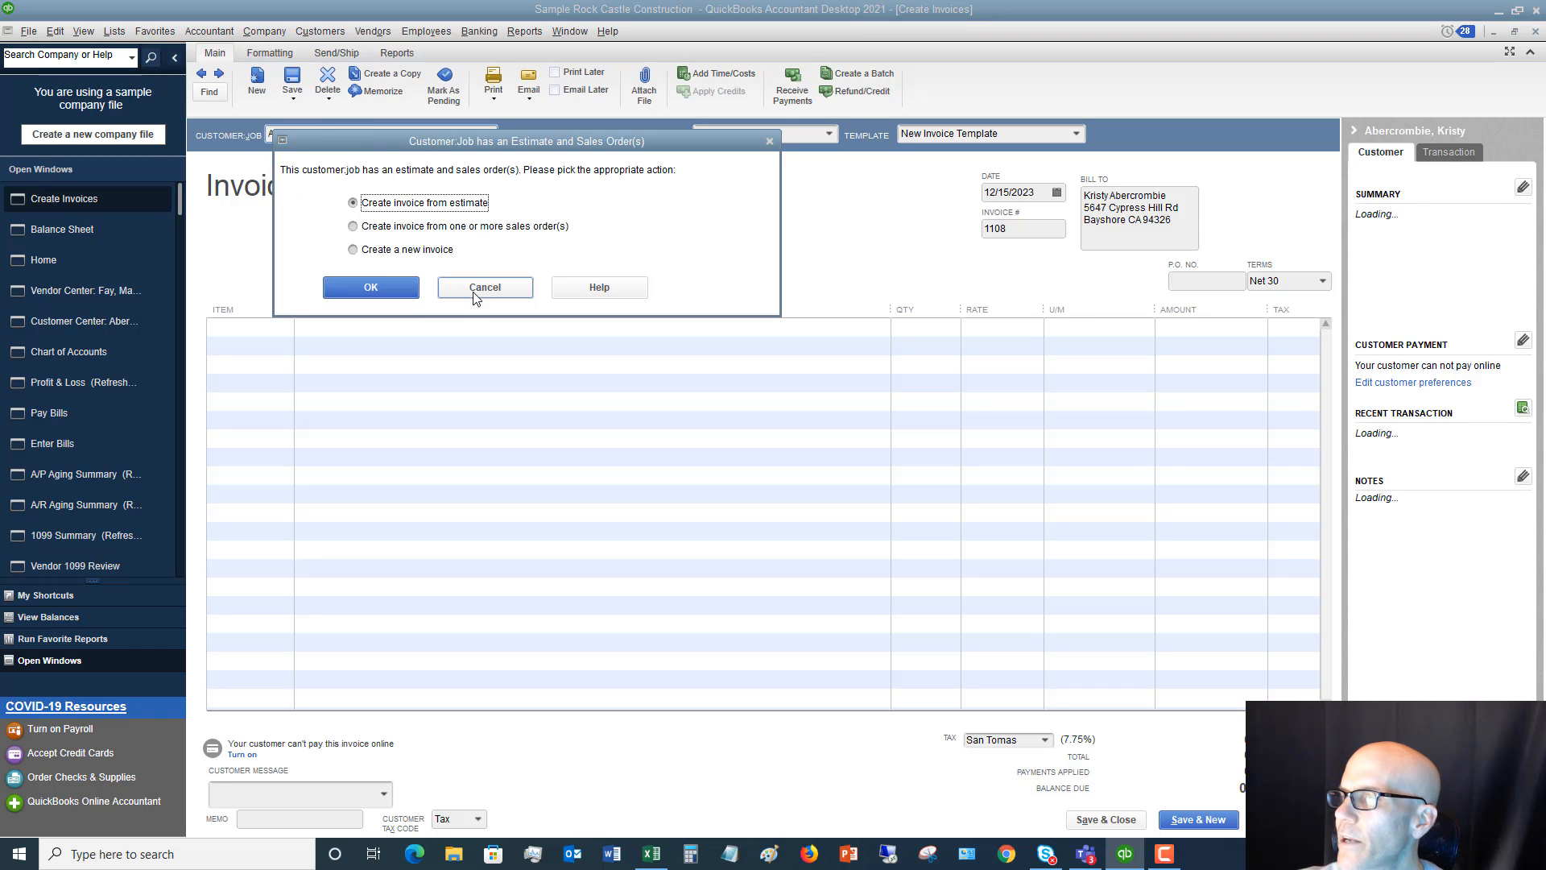
{"action": "left_click", "coordinate": [483, 288]}
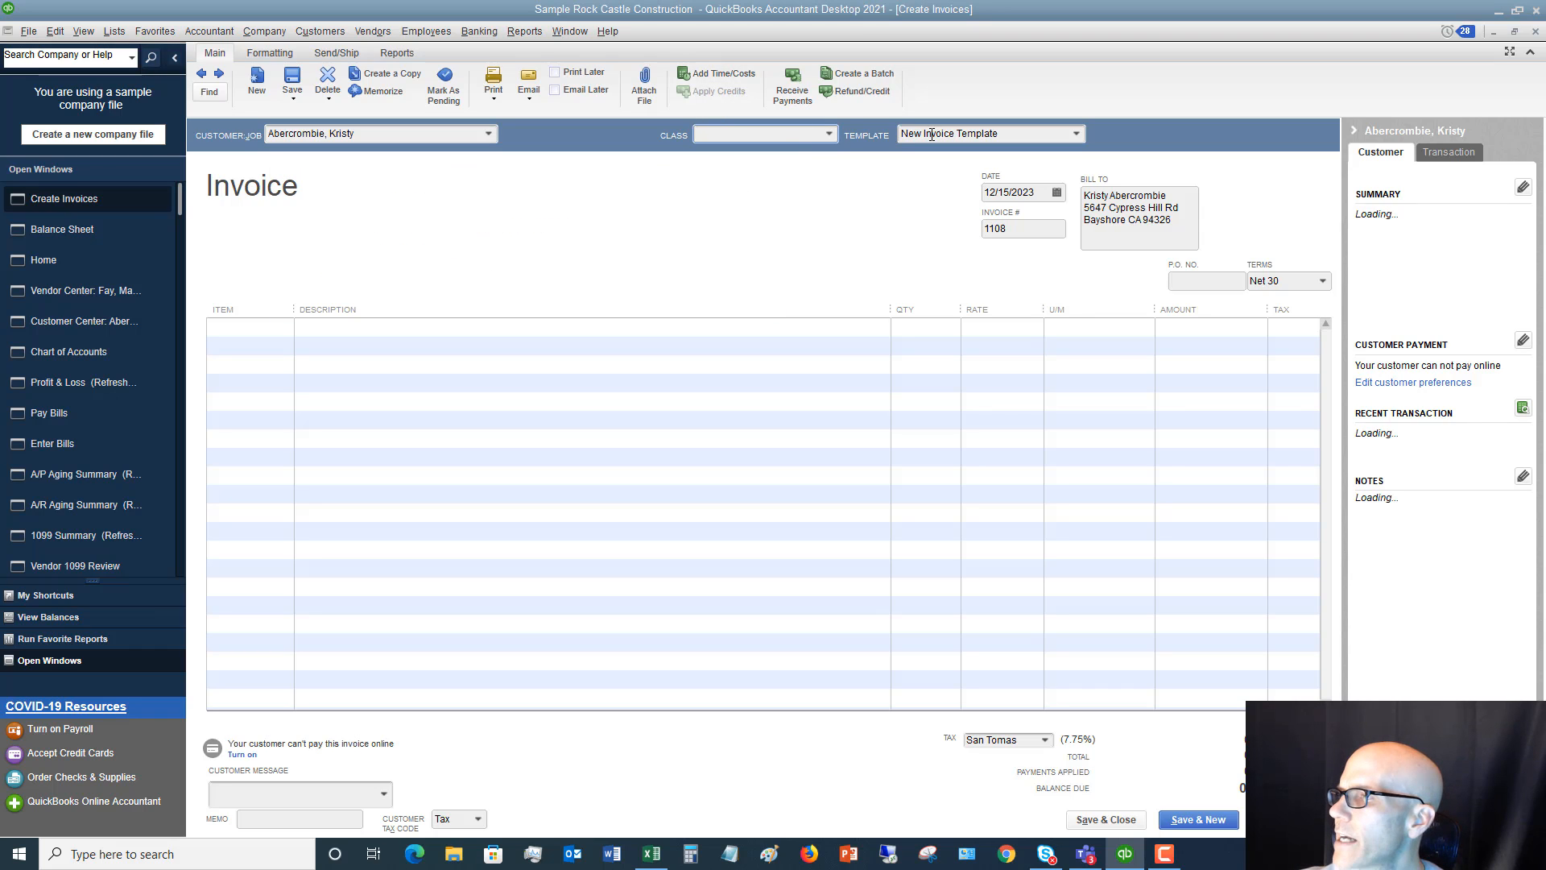
Date the first customer's invoice 12/15/2019
{"action": "left_click_drag", "start_coordinate": [1042, 193], "coordinate": [948, 192]}
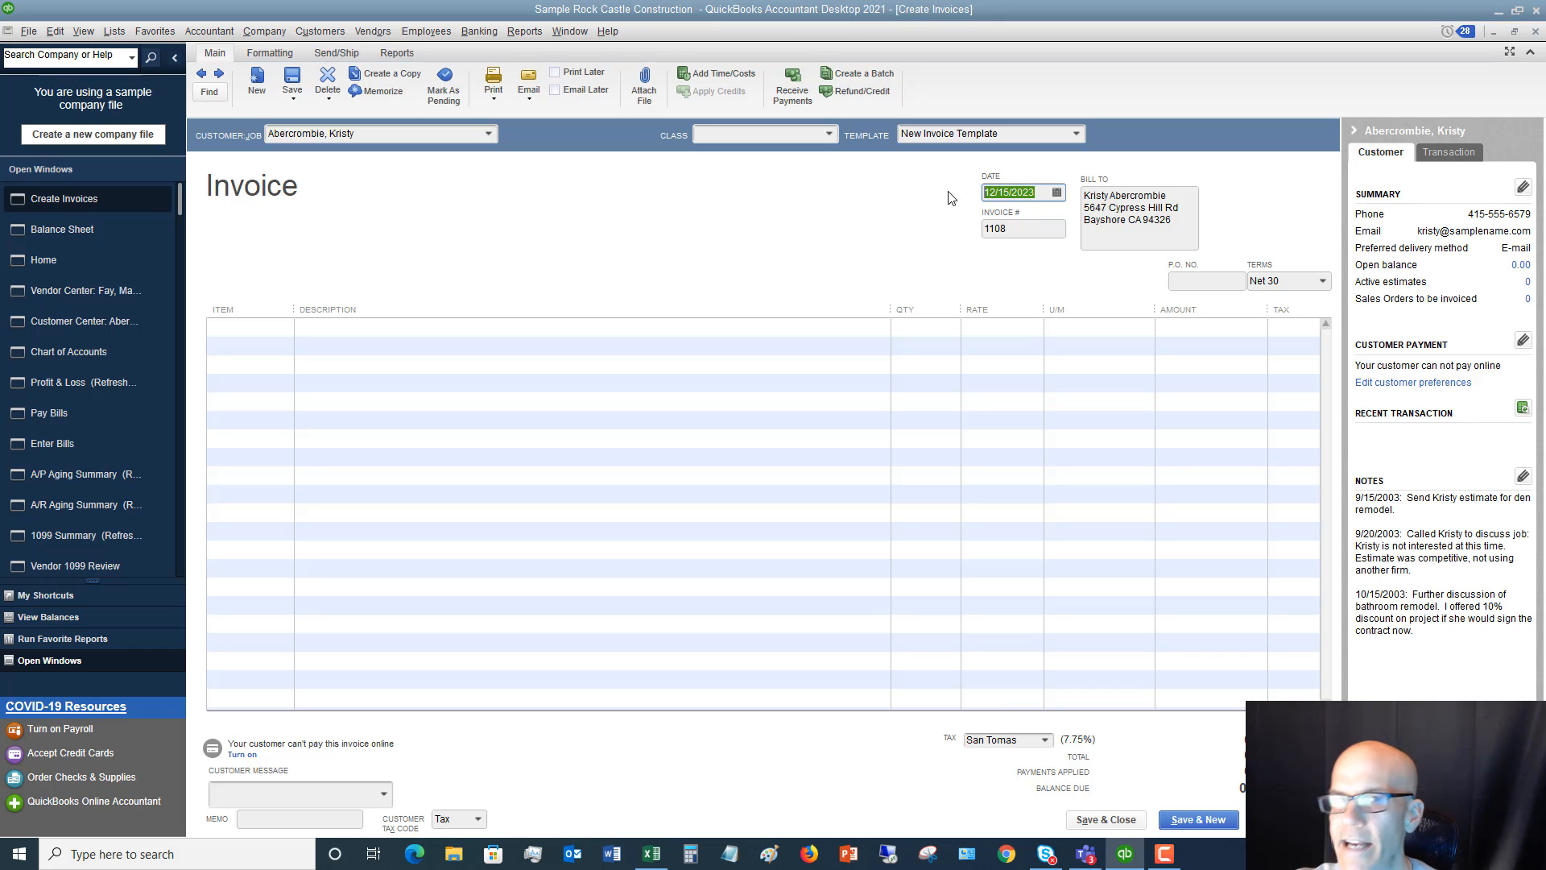
{"action": "type", "text": "1"}
{"action": "type", "text": "2/15/2019"}
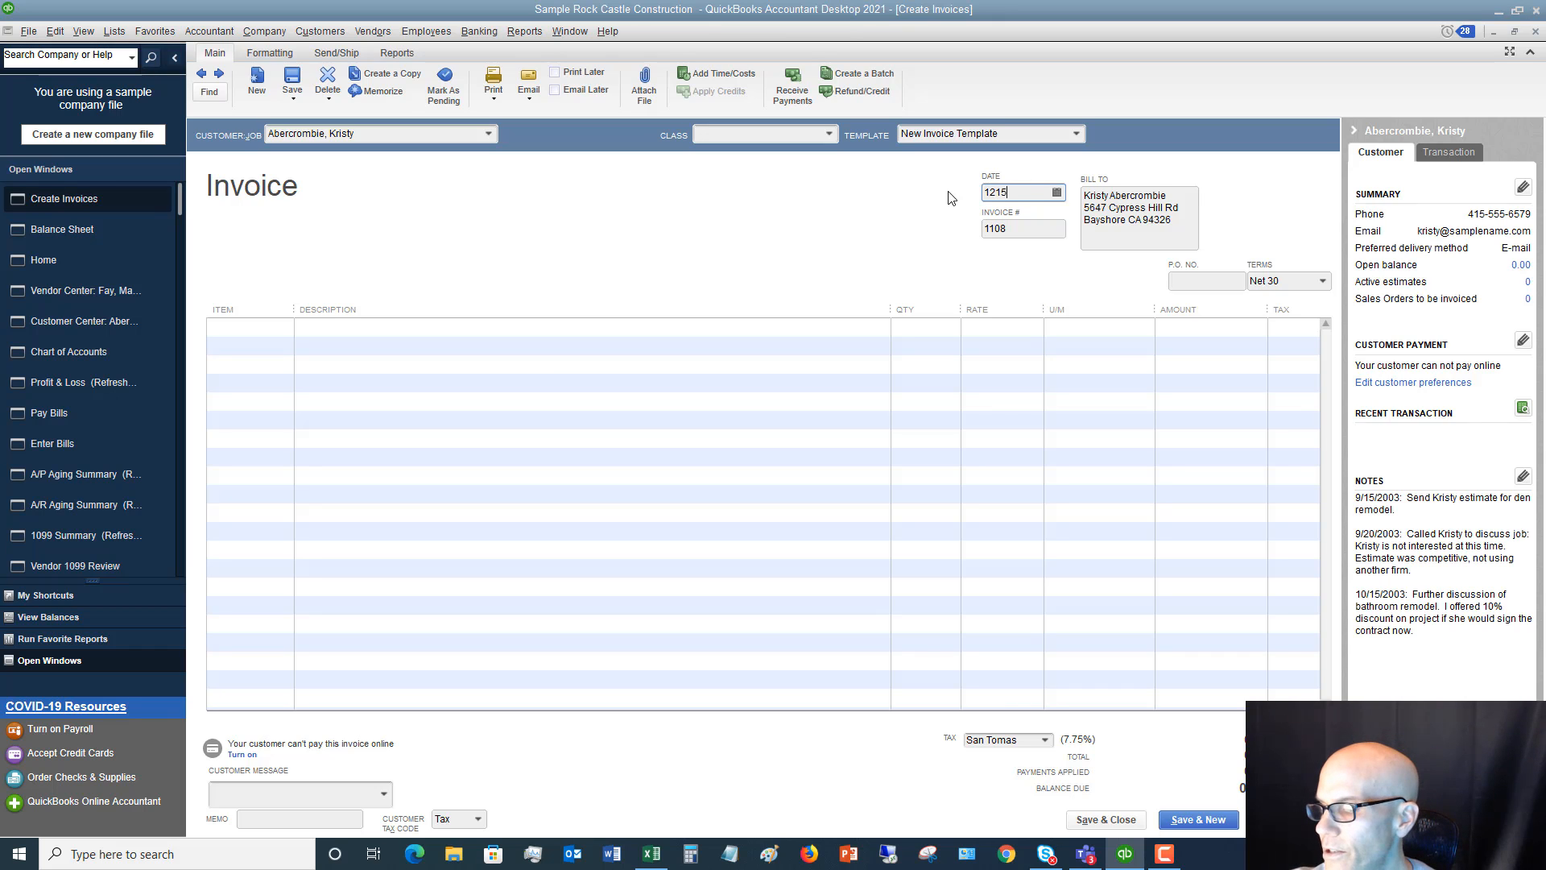
{"action": "key", "text": "Tab"}
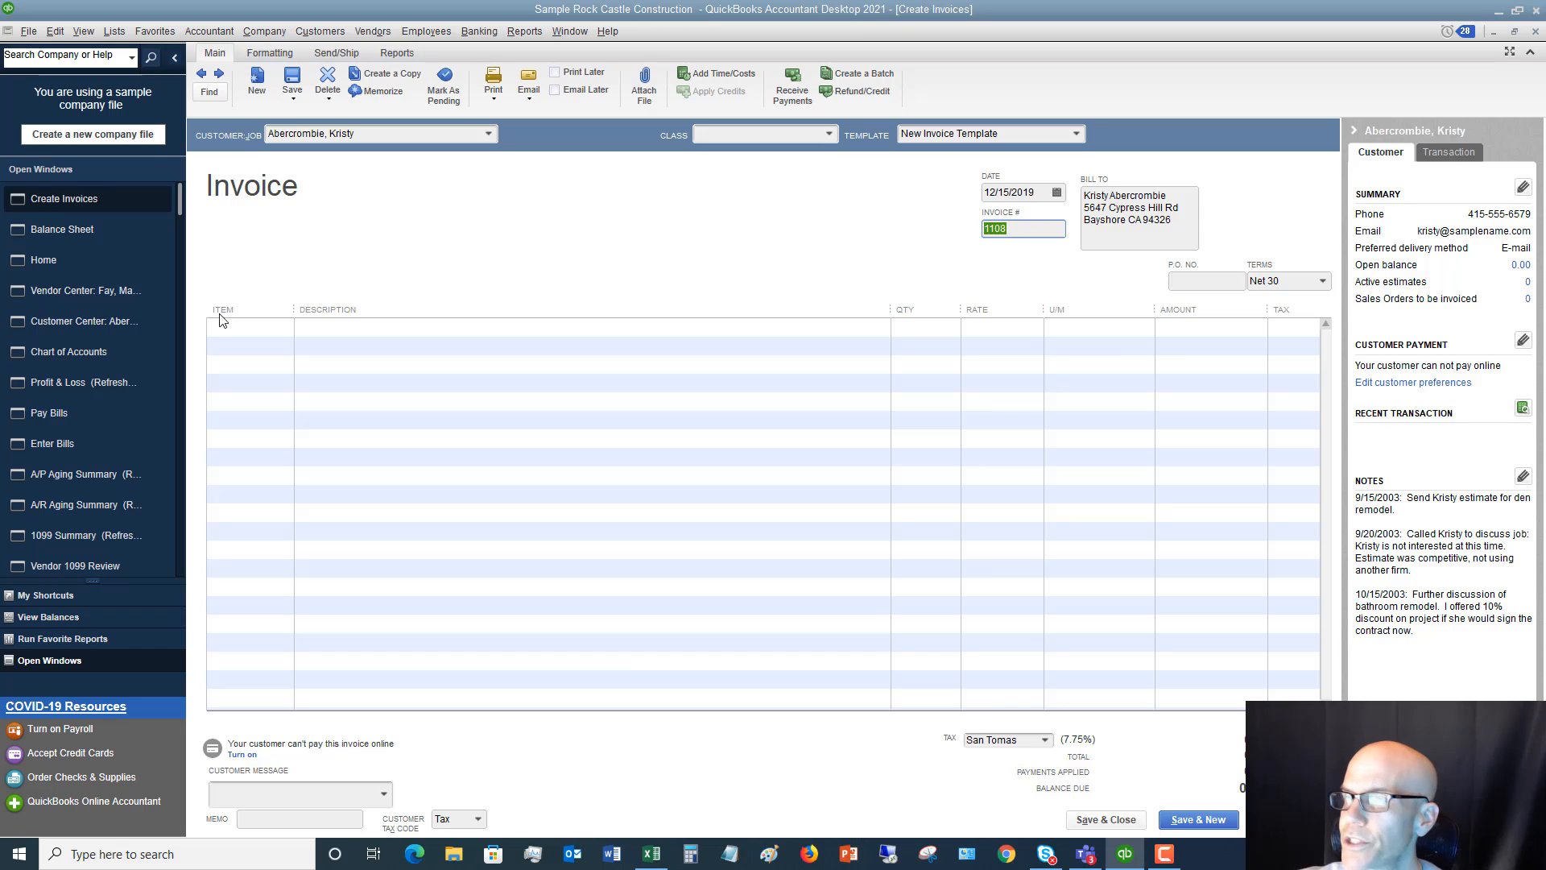
Add the Removal item at a rate of 20,000.00 and save the invoice without a class, continuing to a new one
{"action": "left_click", "coordinate": [272, 328]}
{"action": "left_click", "coordinate": [285, 328]}
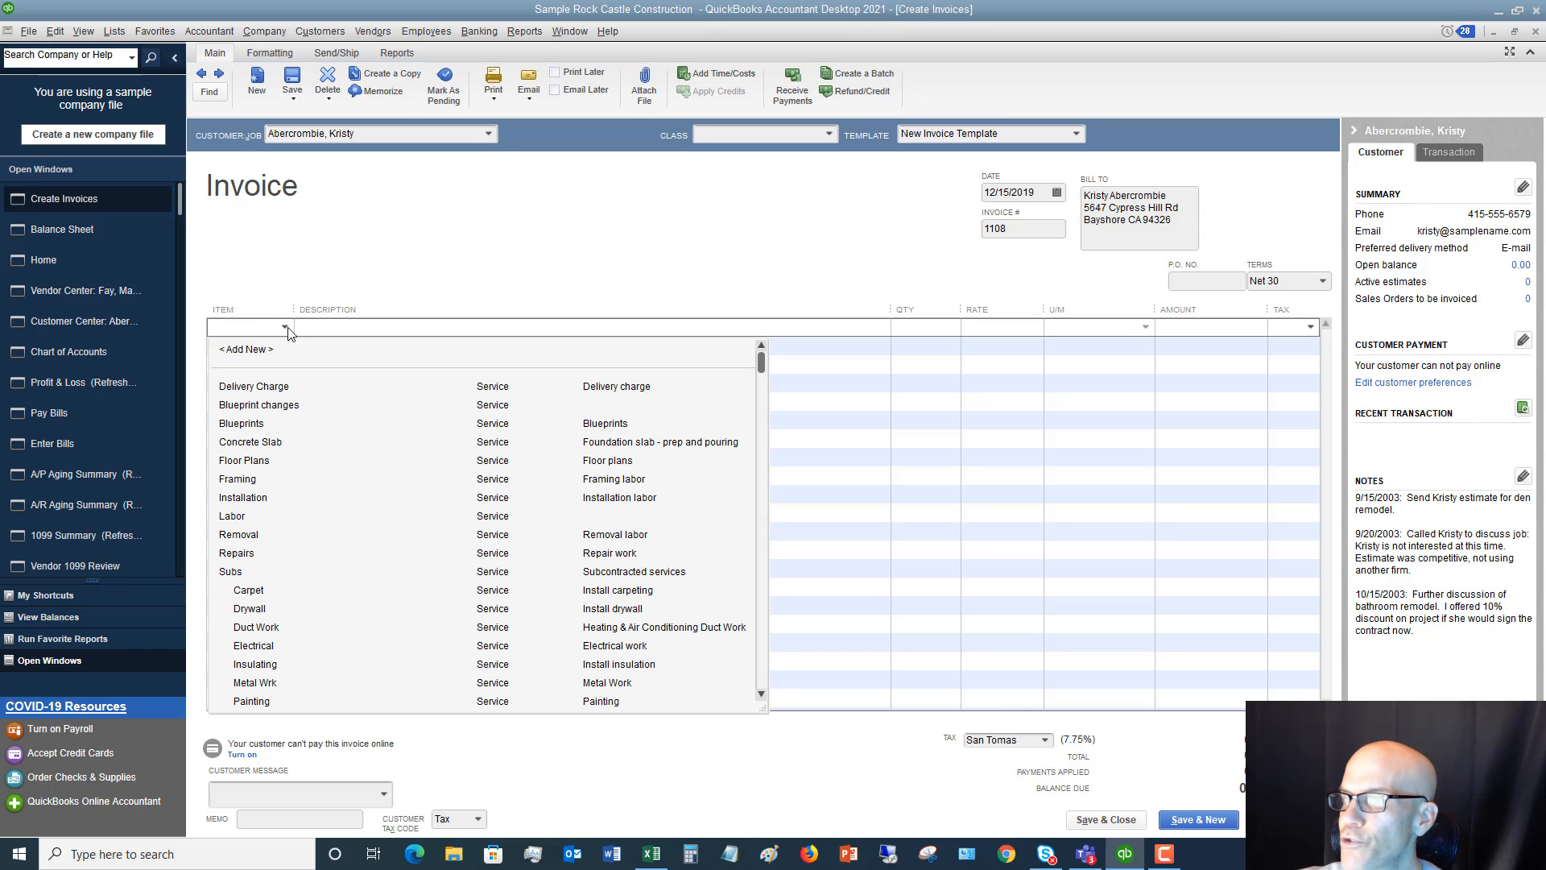
{"action": "left_click", "coordinate": [242, 536]}
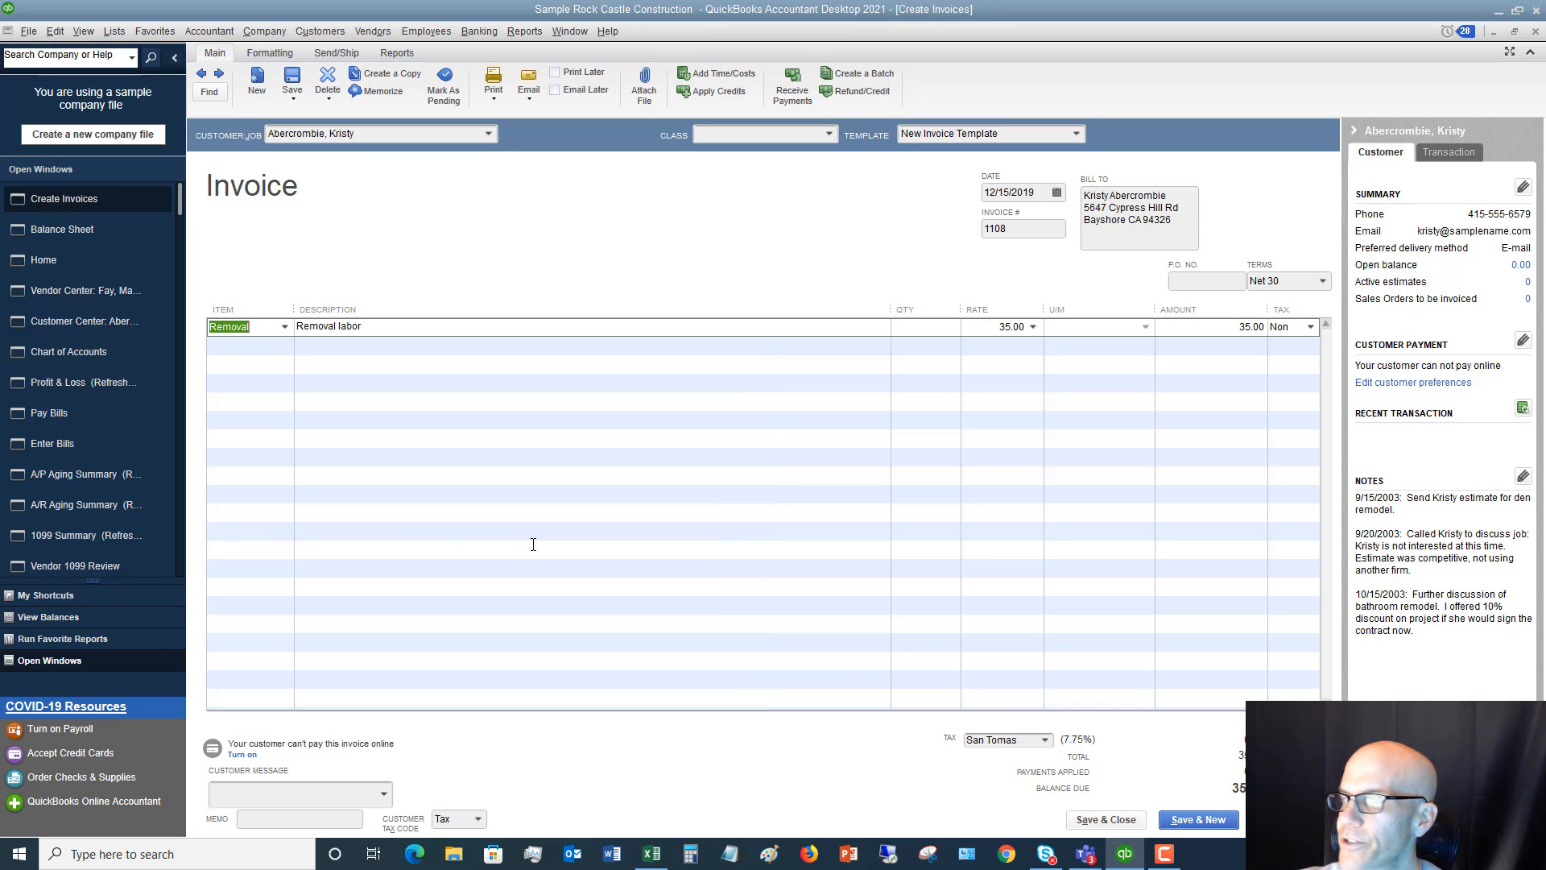
{"action": "key", "text": "Tab"}
{"action": "key", "text": "Tab"}
{"action": "key", "text": "Tab"}
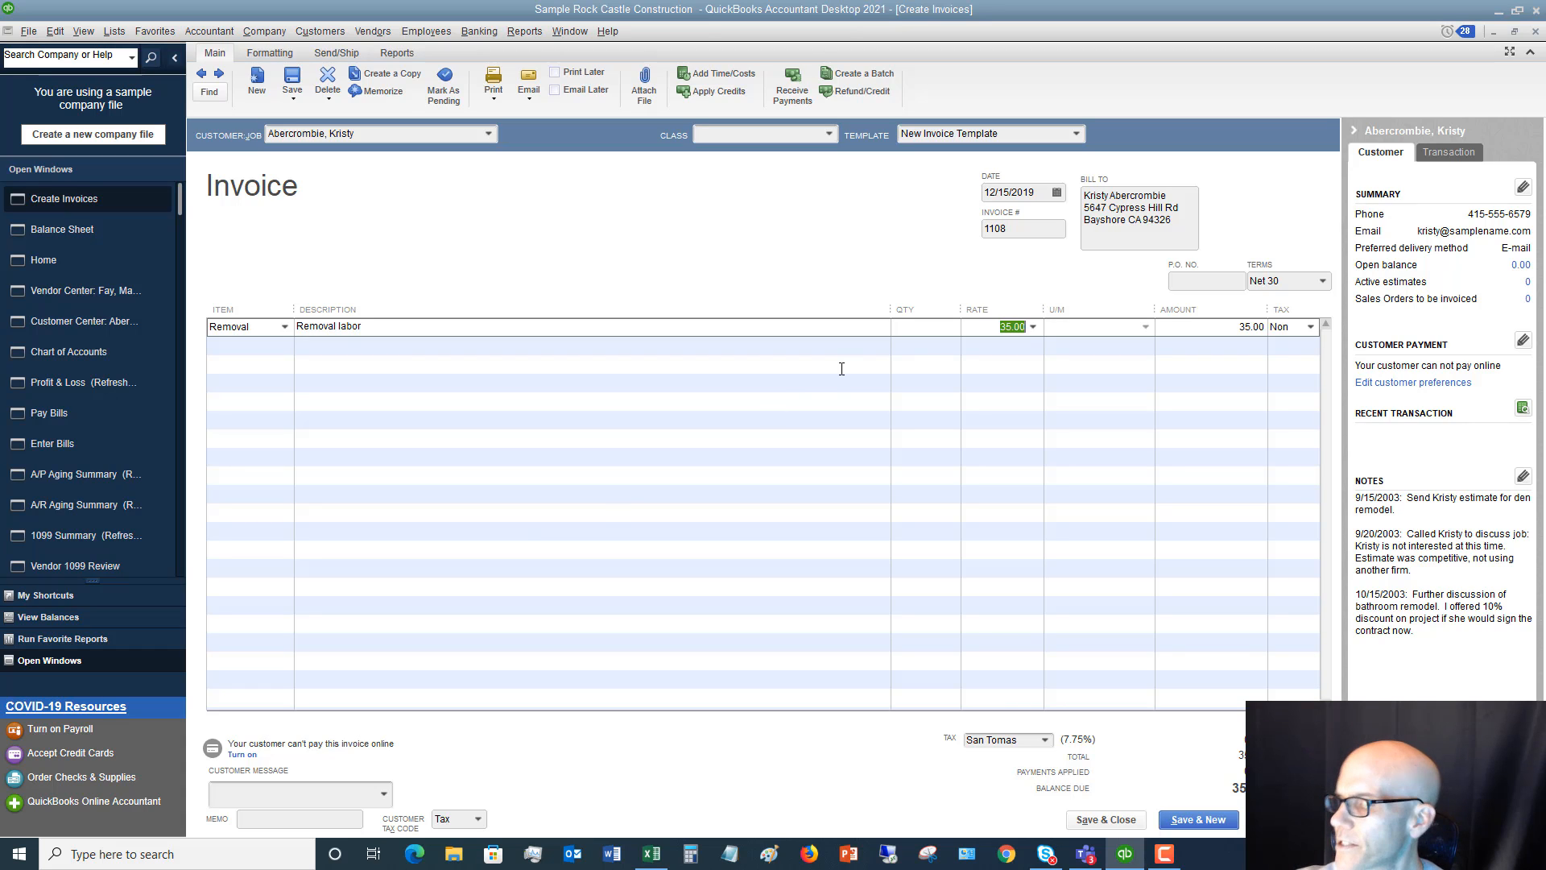
{"action": "type", "text": "20000"}
{"action": "key", "text": "Tab"}
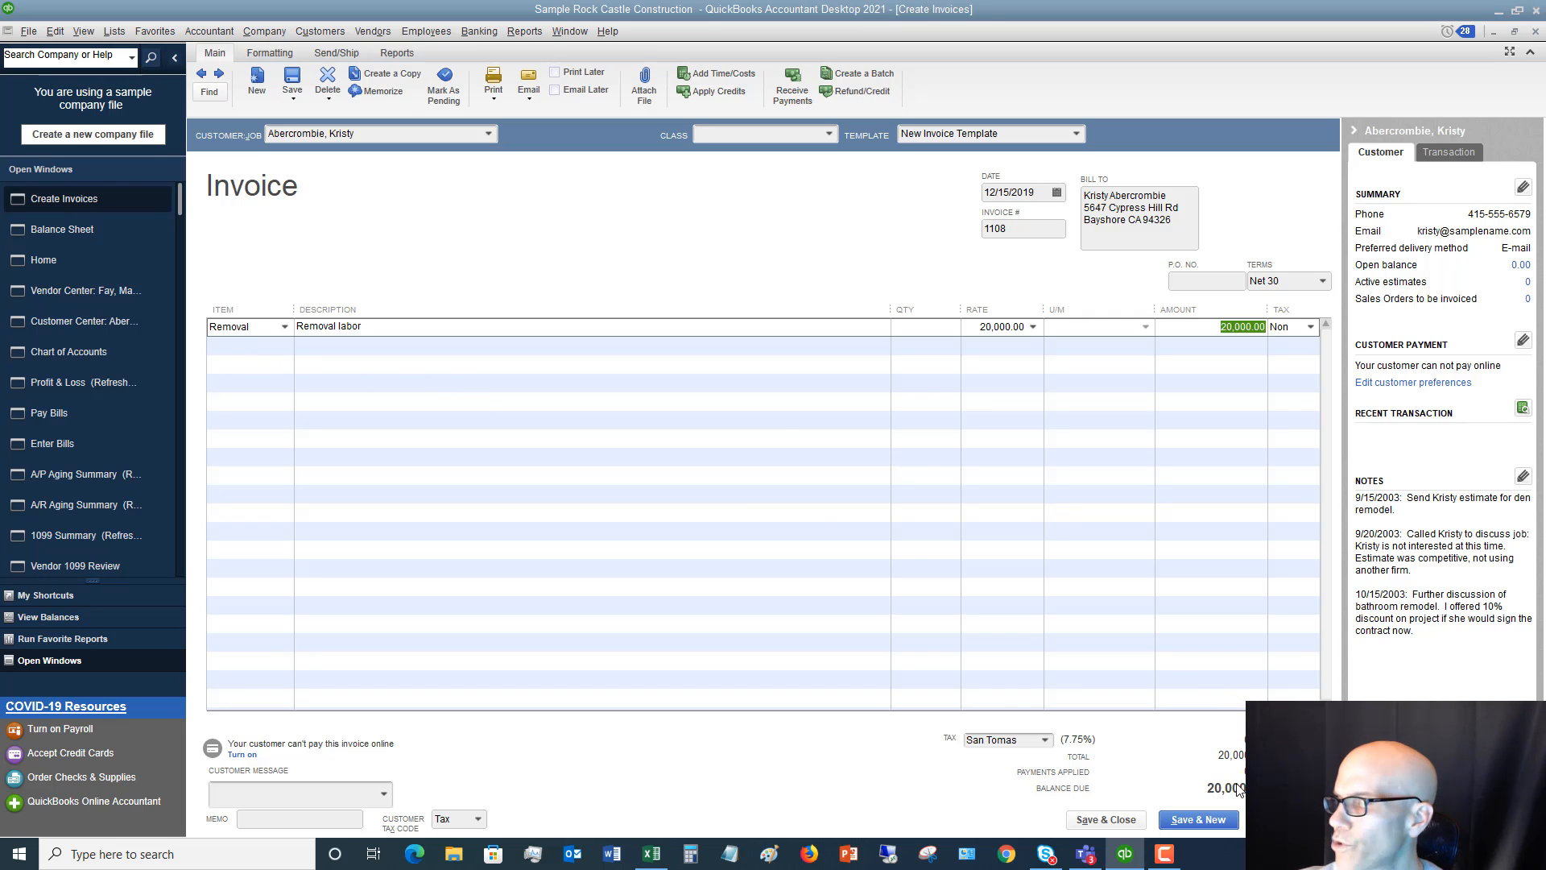
{"action": "left_click", "coordinate": [1199, 821]}
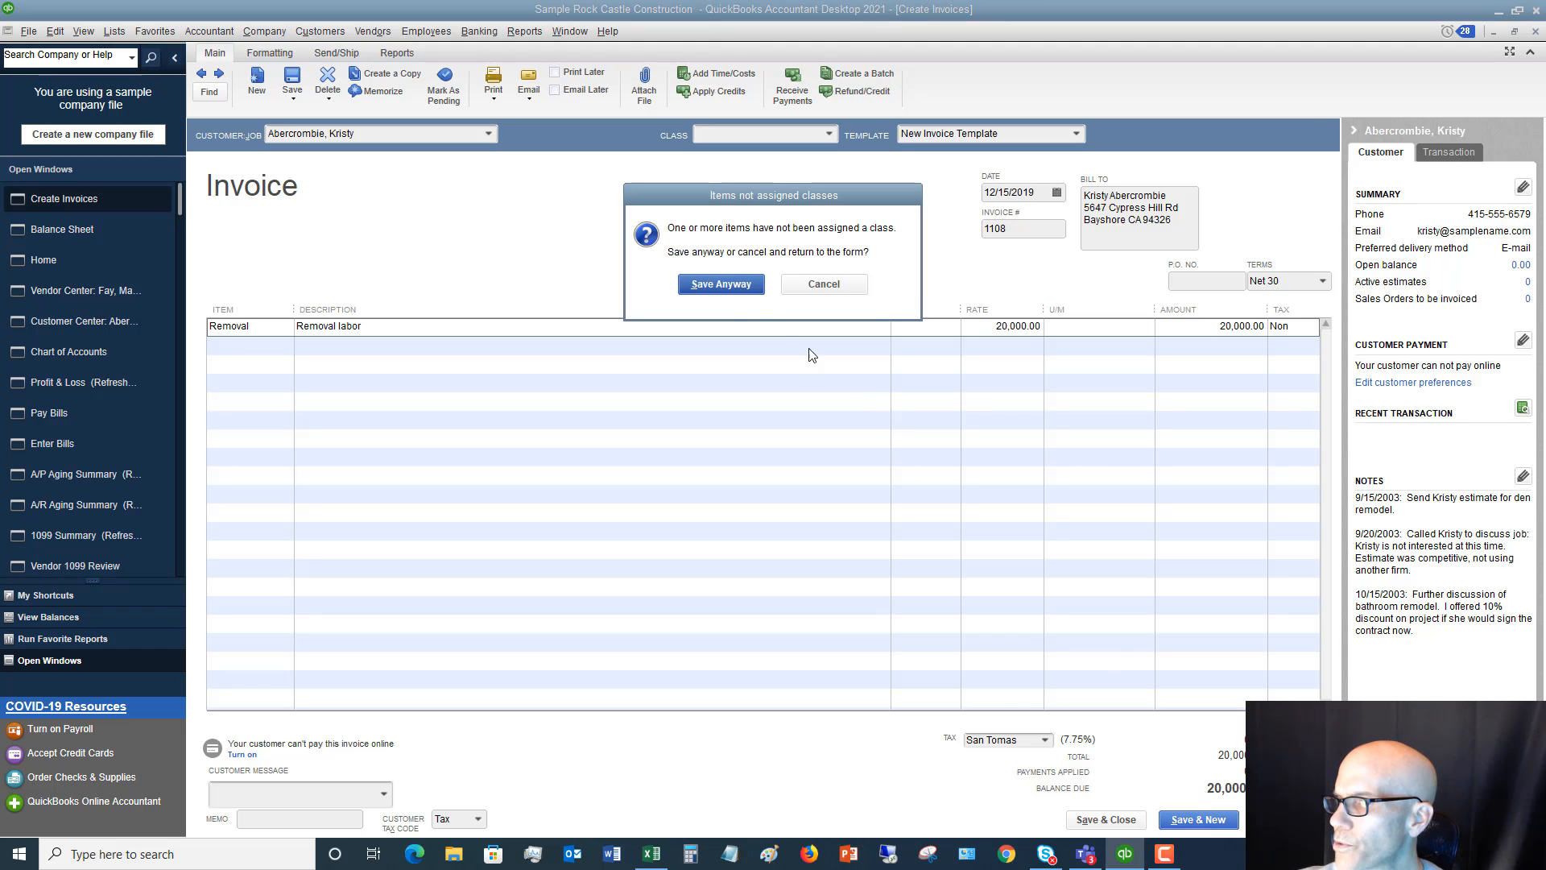
{"action": "left_click", "coordinate": [727, 286]}
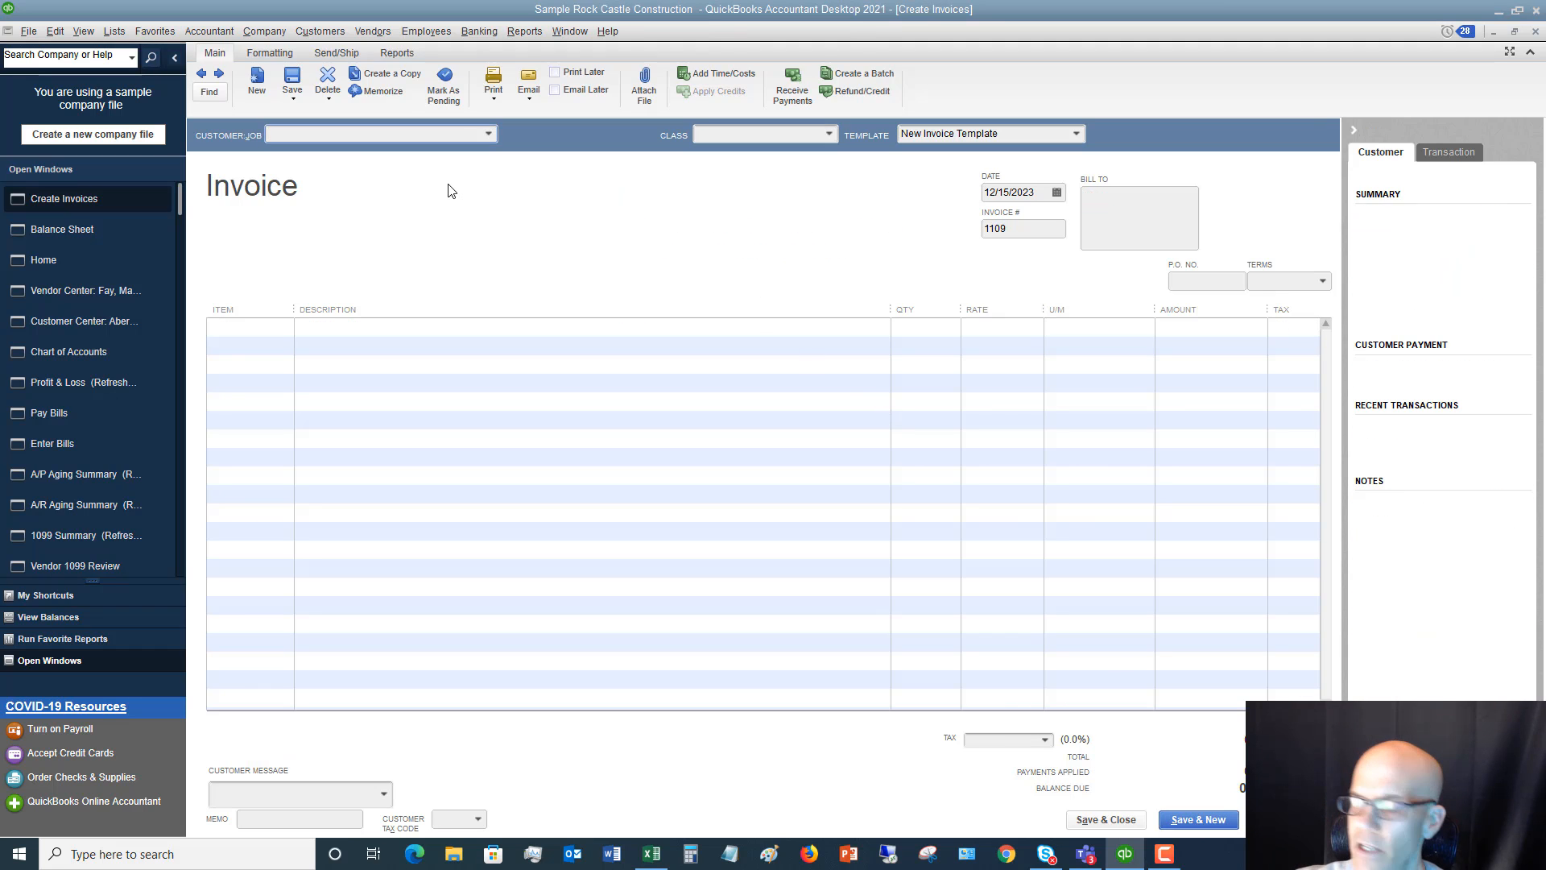
Fill in the second receivable customer's name on the new invoice and date it 12/20/2019
{"action": "type", "text": "Bauman, Mark"}
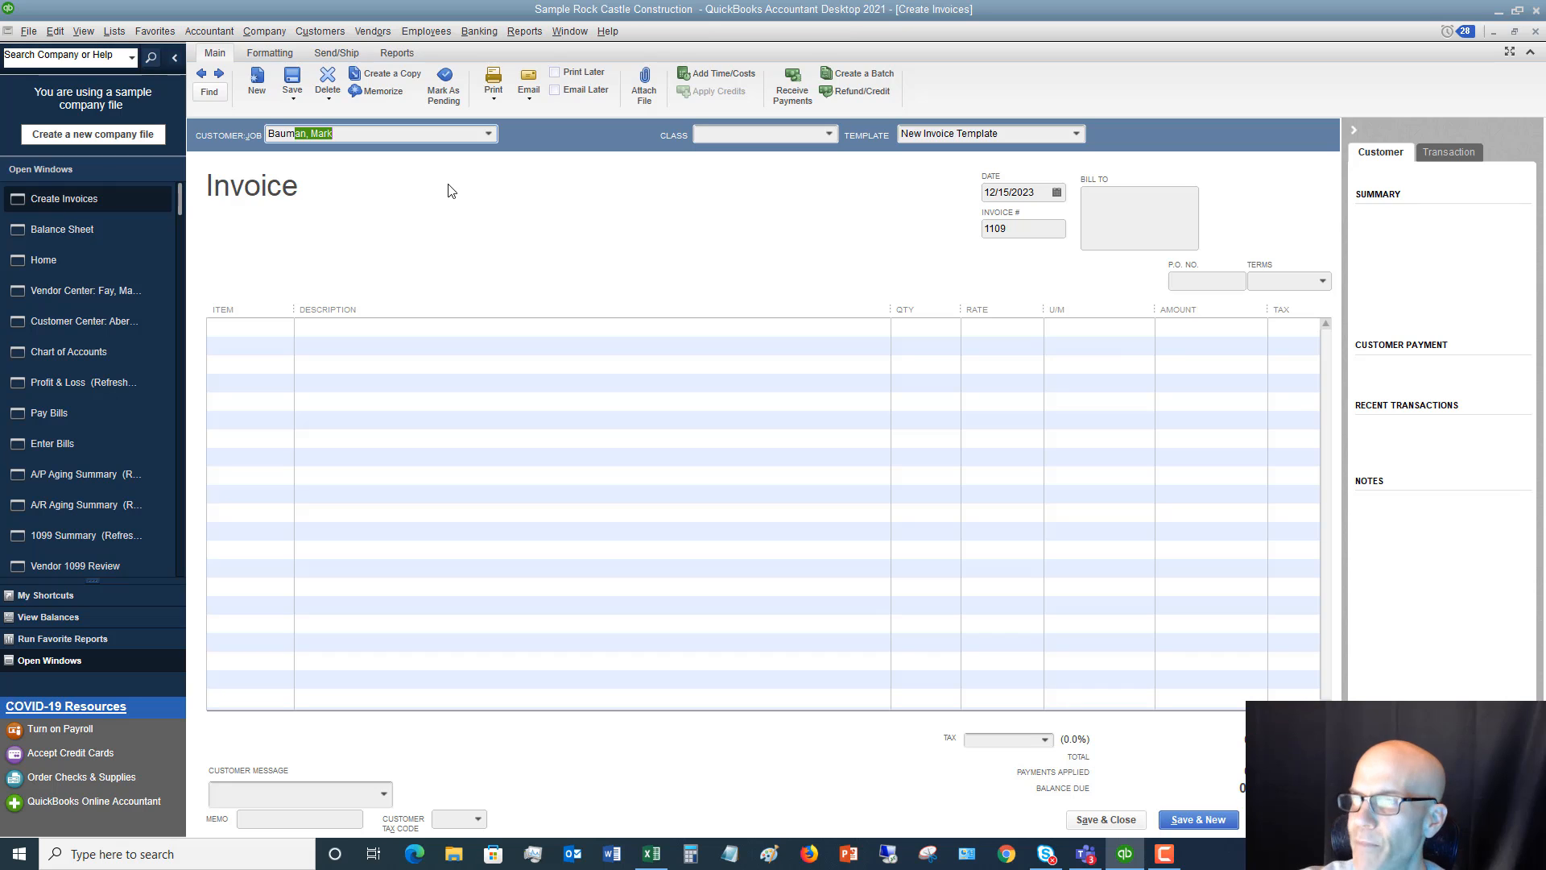
{"action": "key", "text": "Tab"}
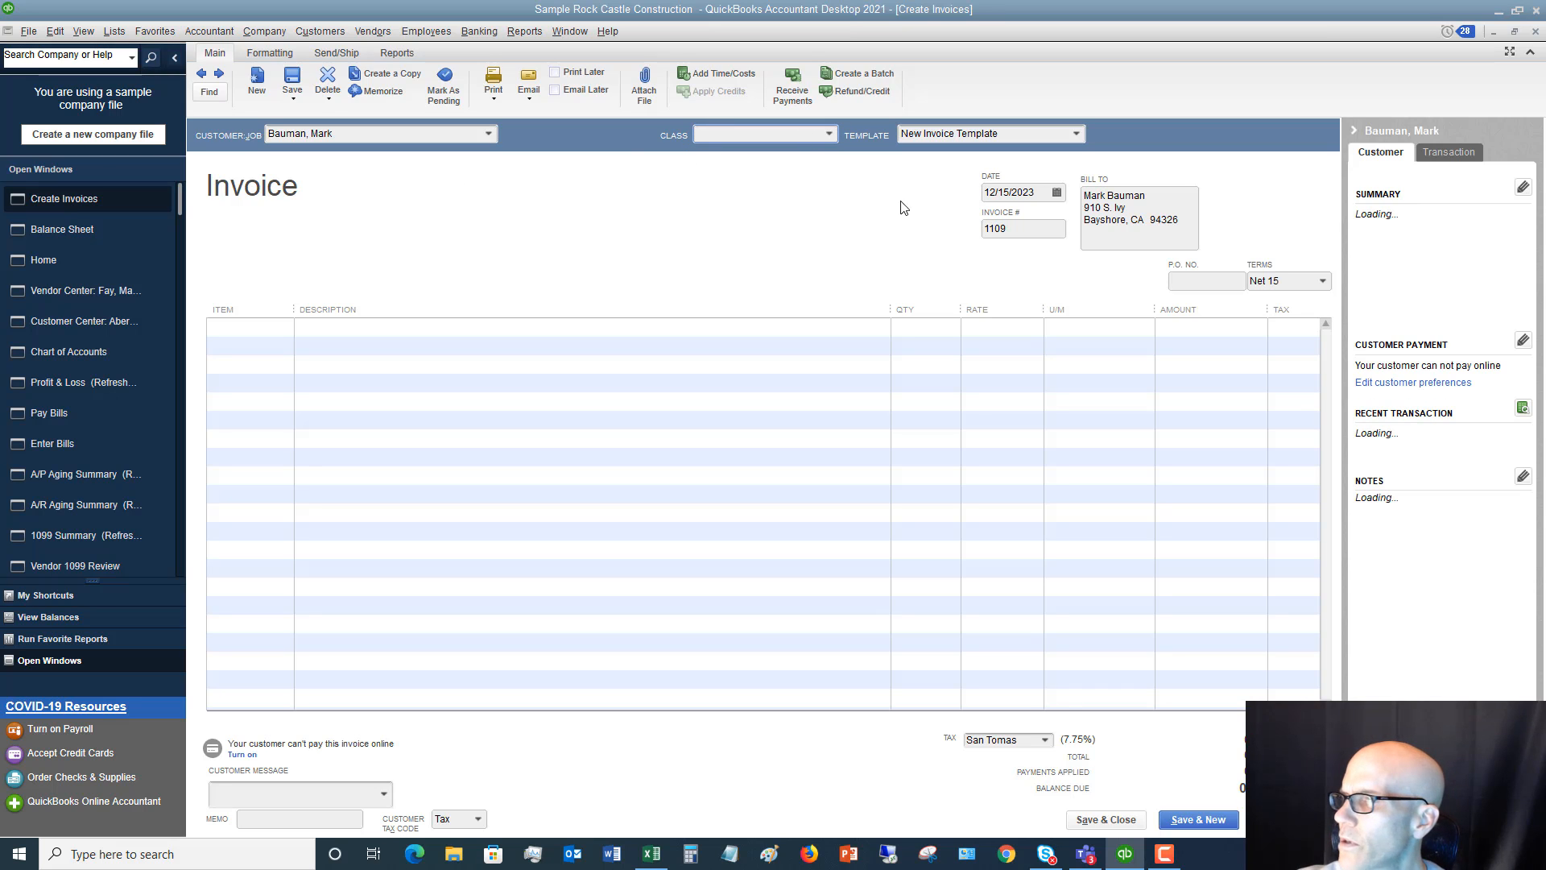
{"action": "left_click", "coordinate": [1043, 198]}
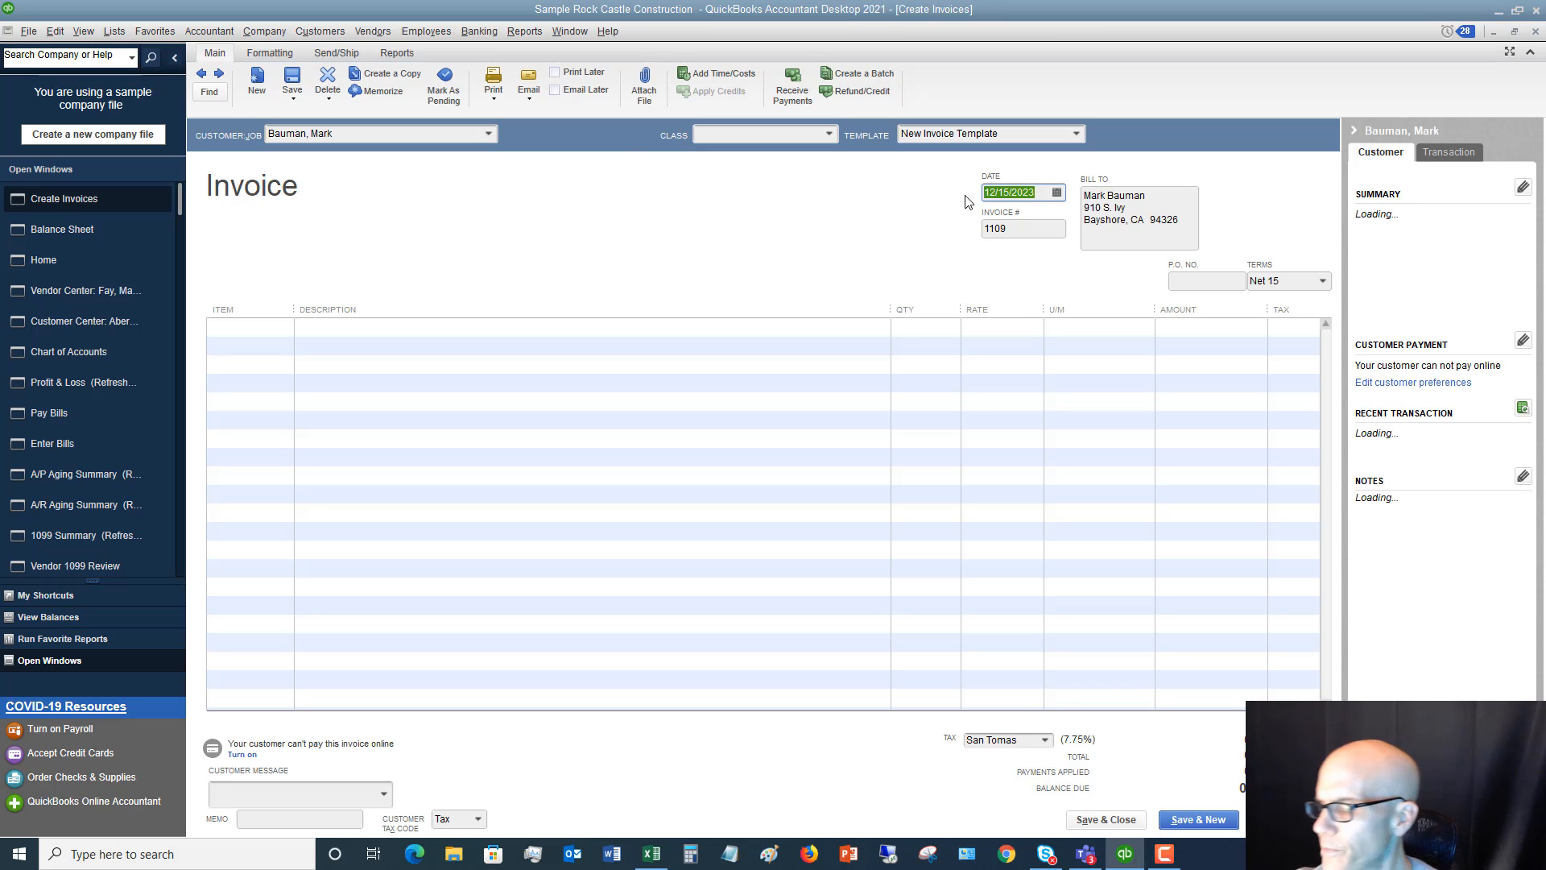
{"action": "type", "text": "1220"}
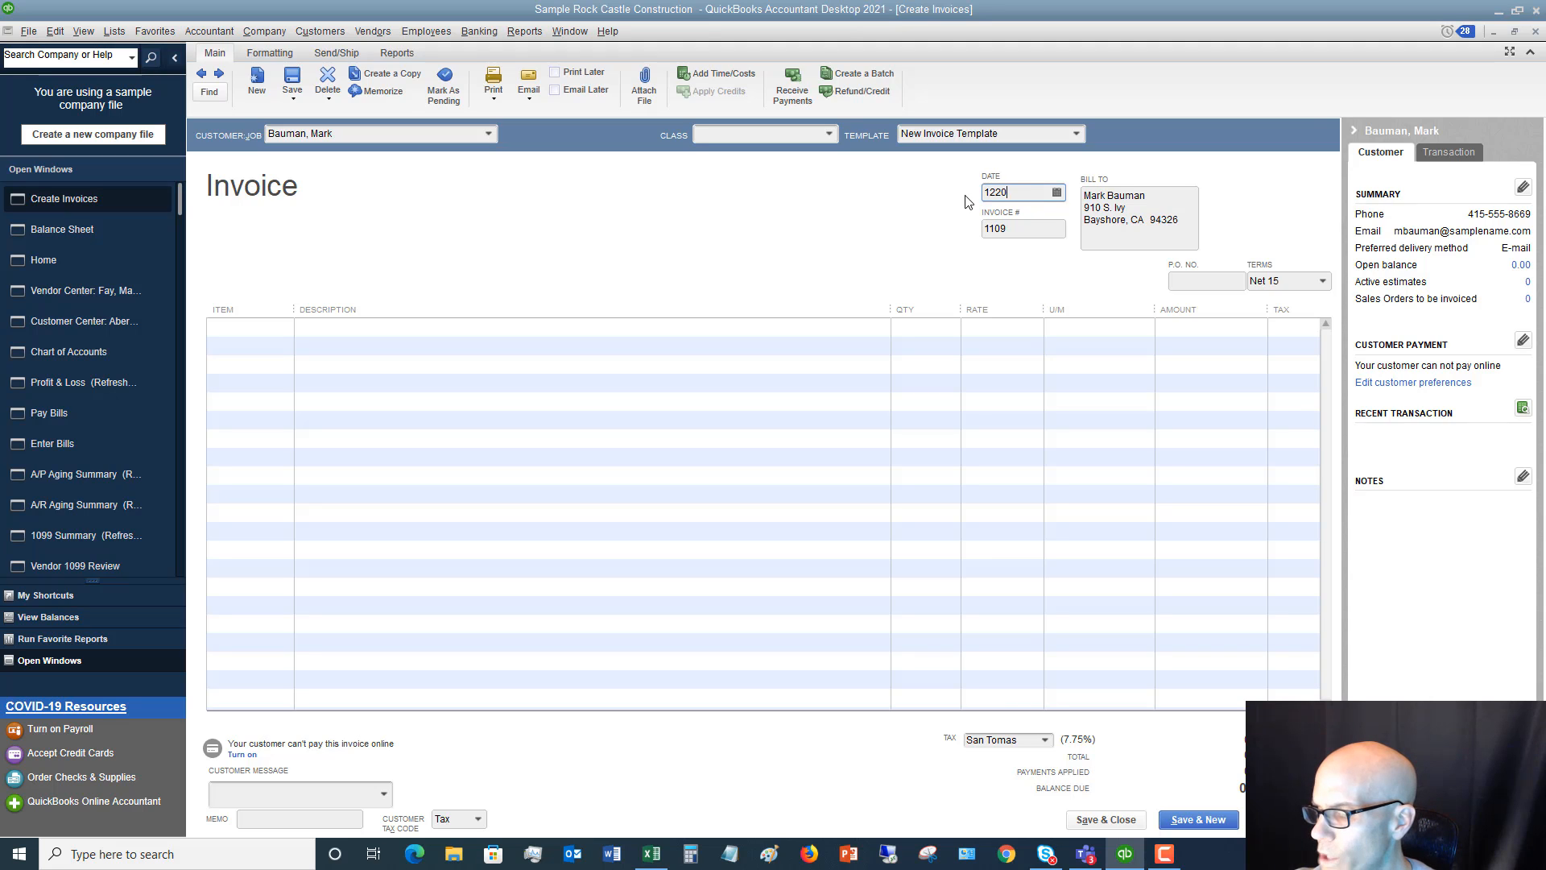
{"action": "type", "text": "2/20/2019"}
{"action": "key", "text": "Tab"}
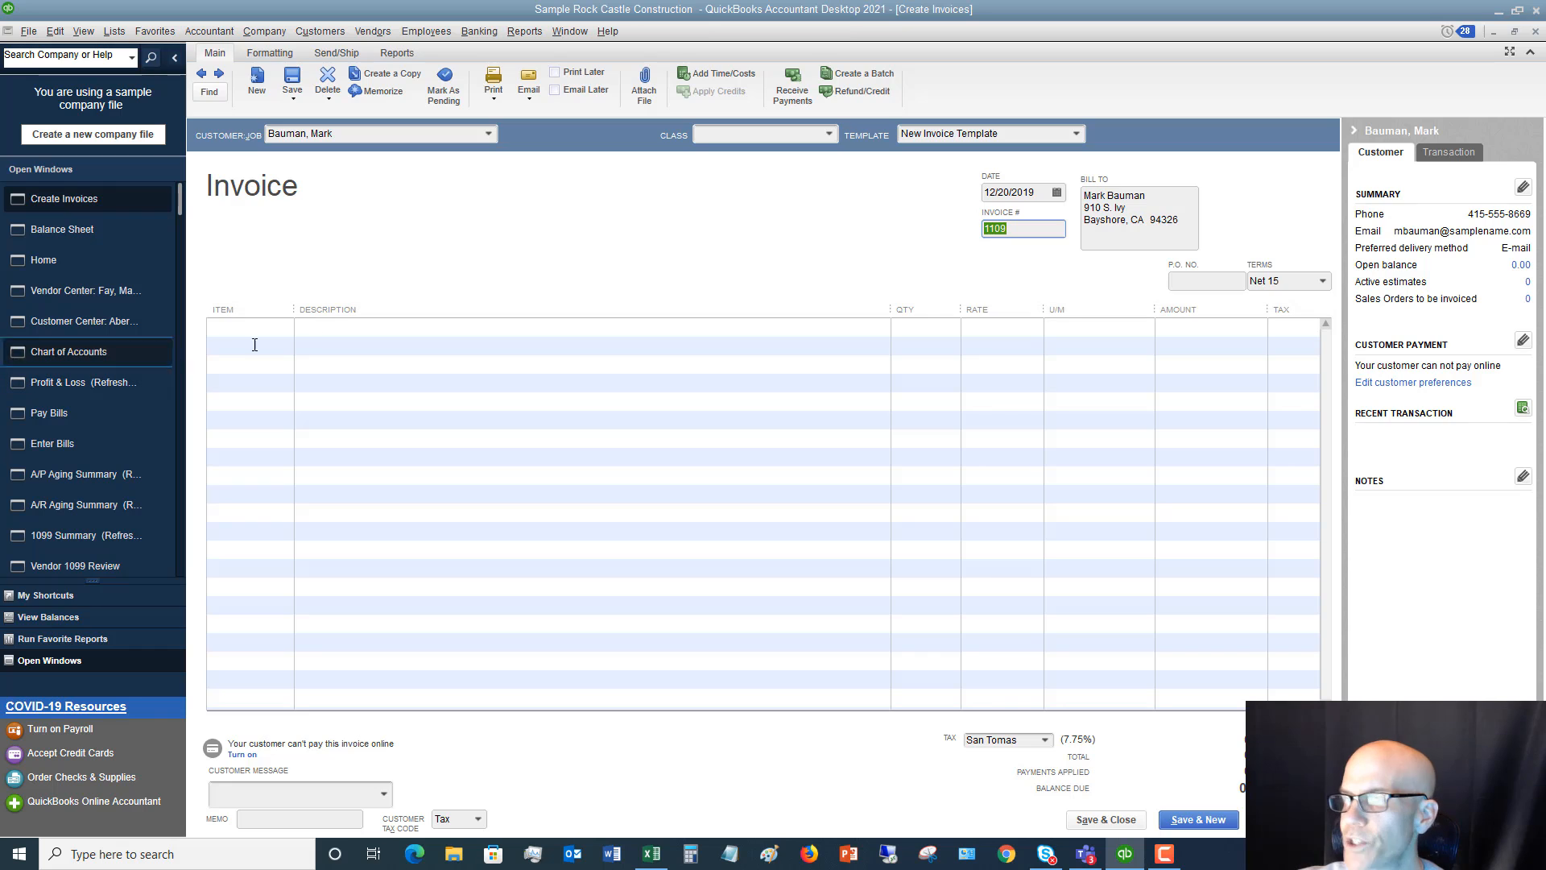
Add the Floor Plans item at a rate of 22,000.00, then save and close the invoice without a class
{"action": "left_click", "coordinate": [284, 323]}
{"action": "left_click", "coordinate": [286, 326]}
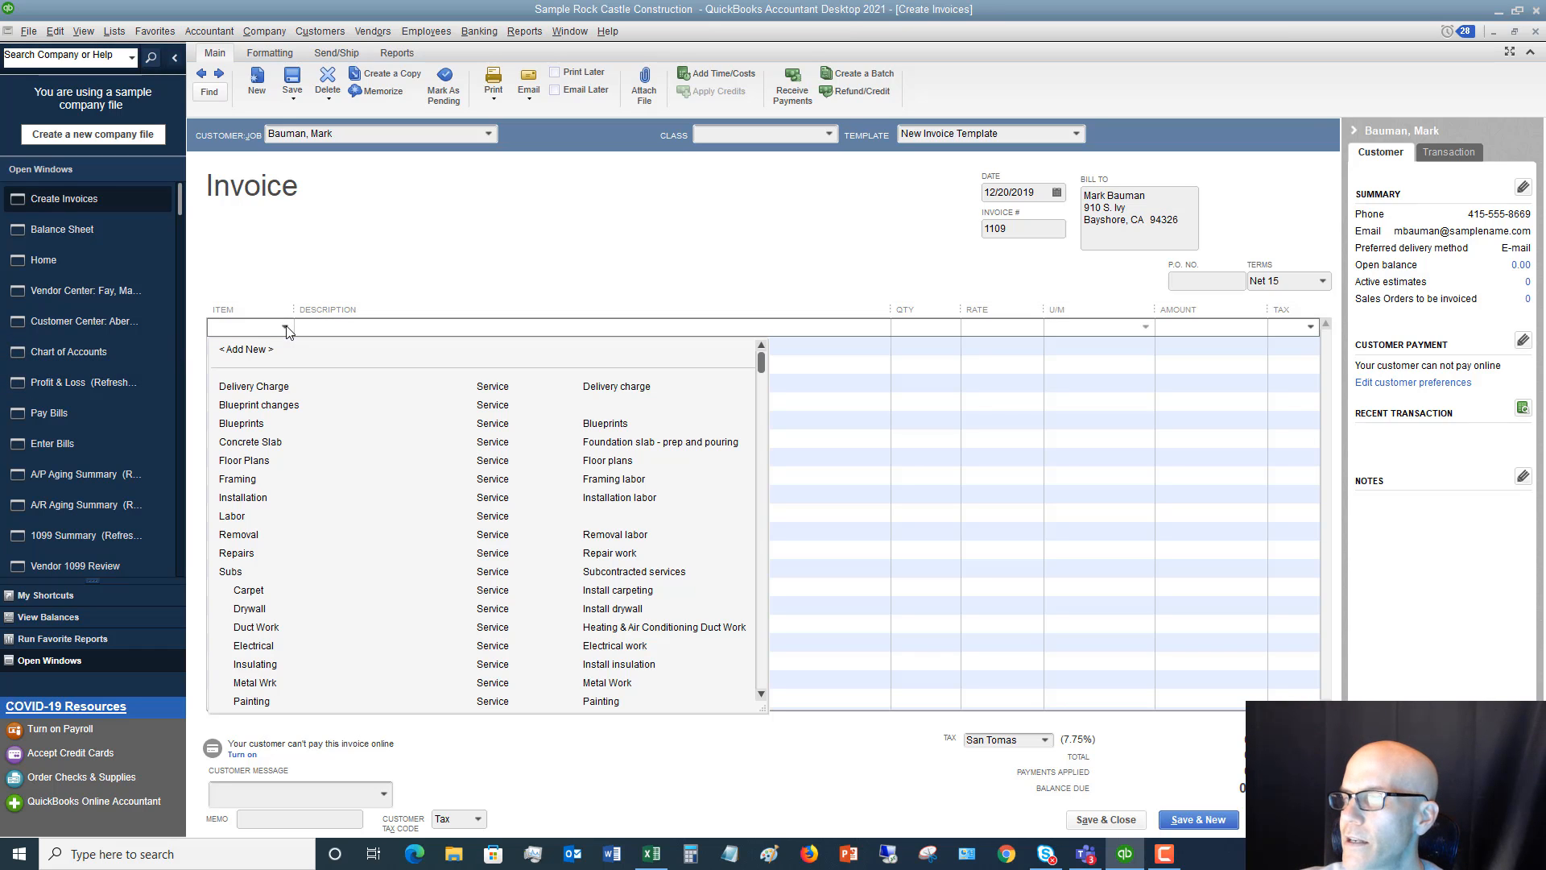
{"action": "left_click", "coordinate": [254, 461]}
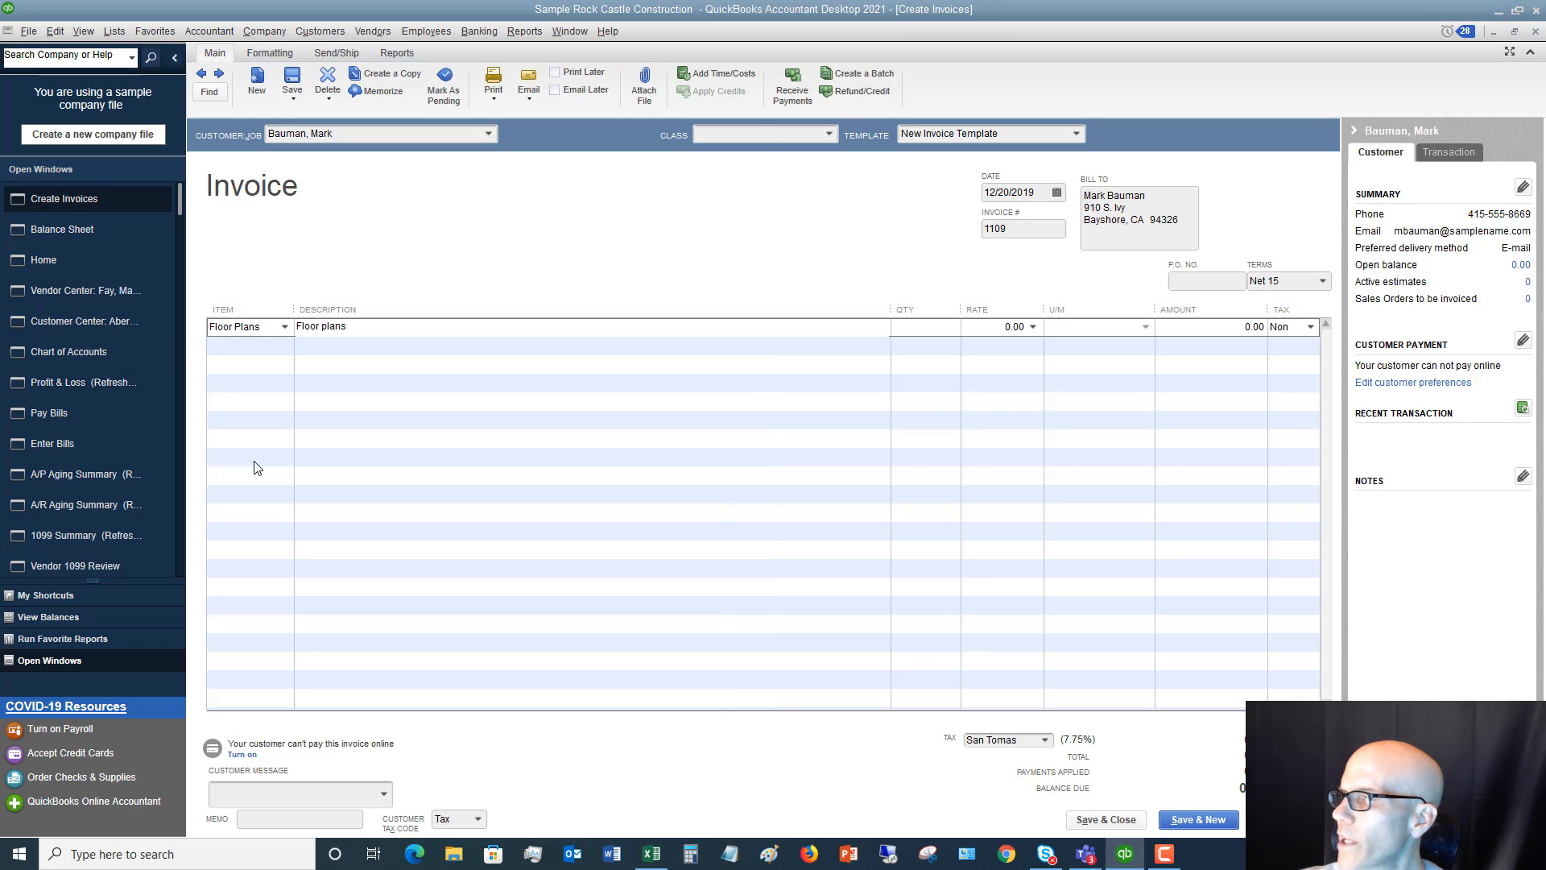
{"action": "key", "text": "Tab"}
{"action": "key", "text": "Tab"}
{"action": "type", "text": "22"}
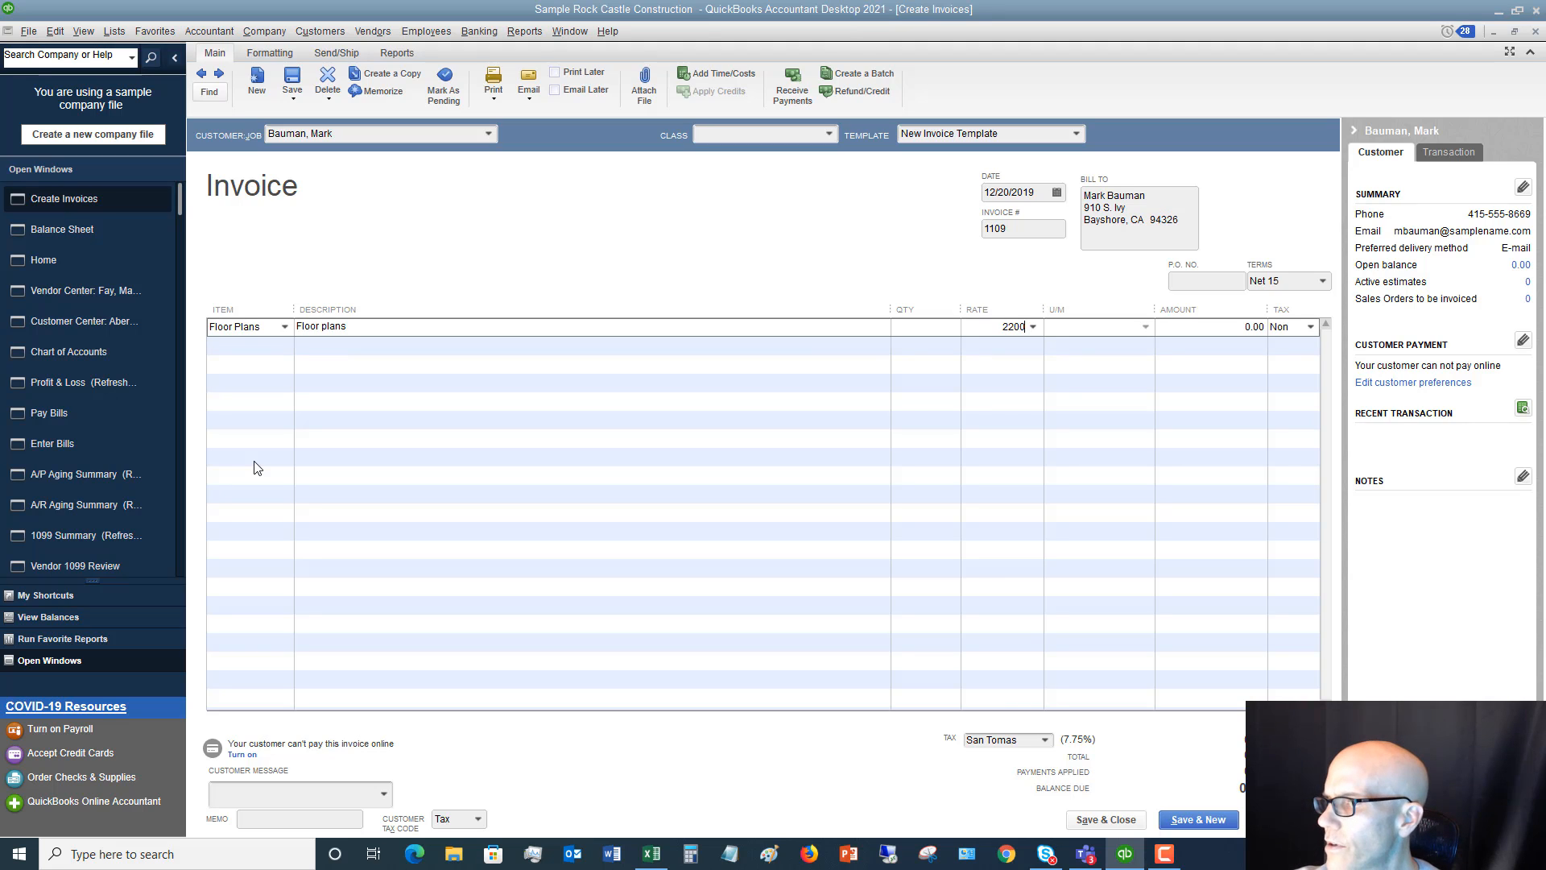
{"action": "key", "text": "Tab"}
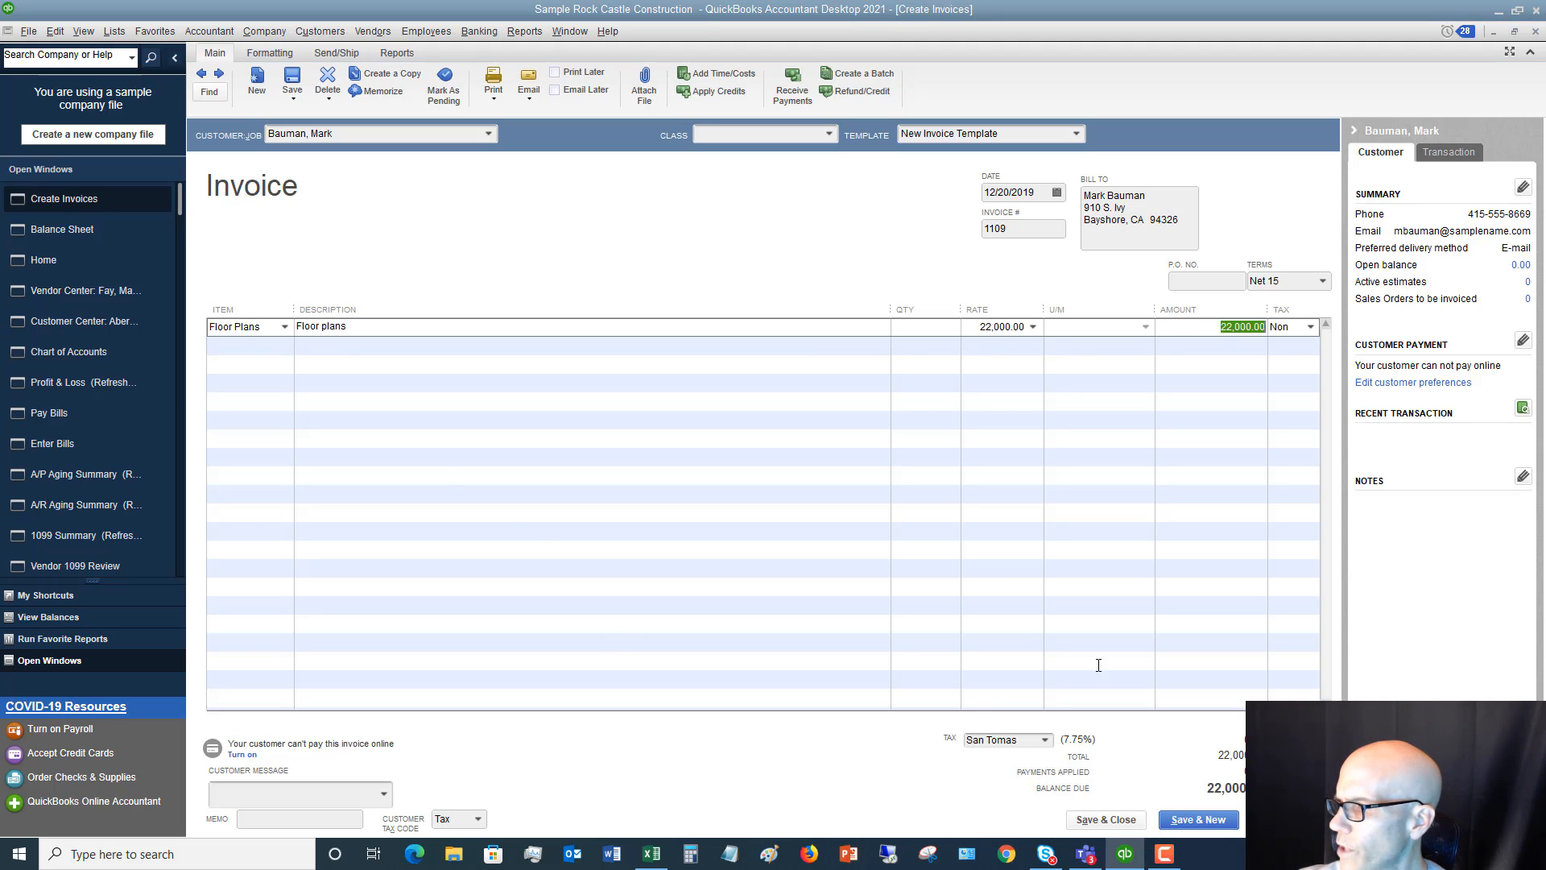
{"action": "left_click", "coordinate": [1112, 821]}
{"action": "left_click", "coordinate": [734, 288]}
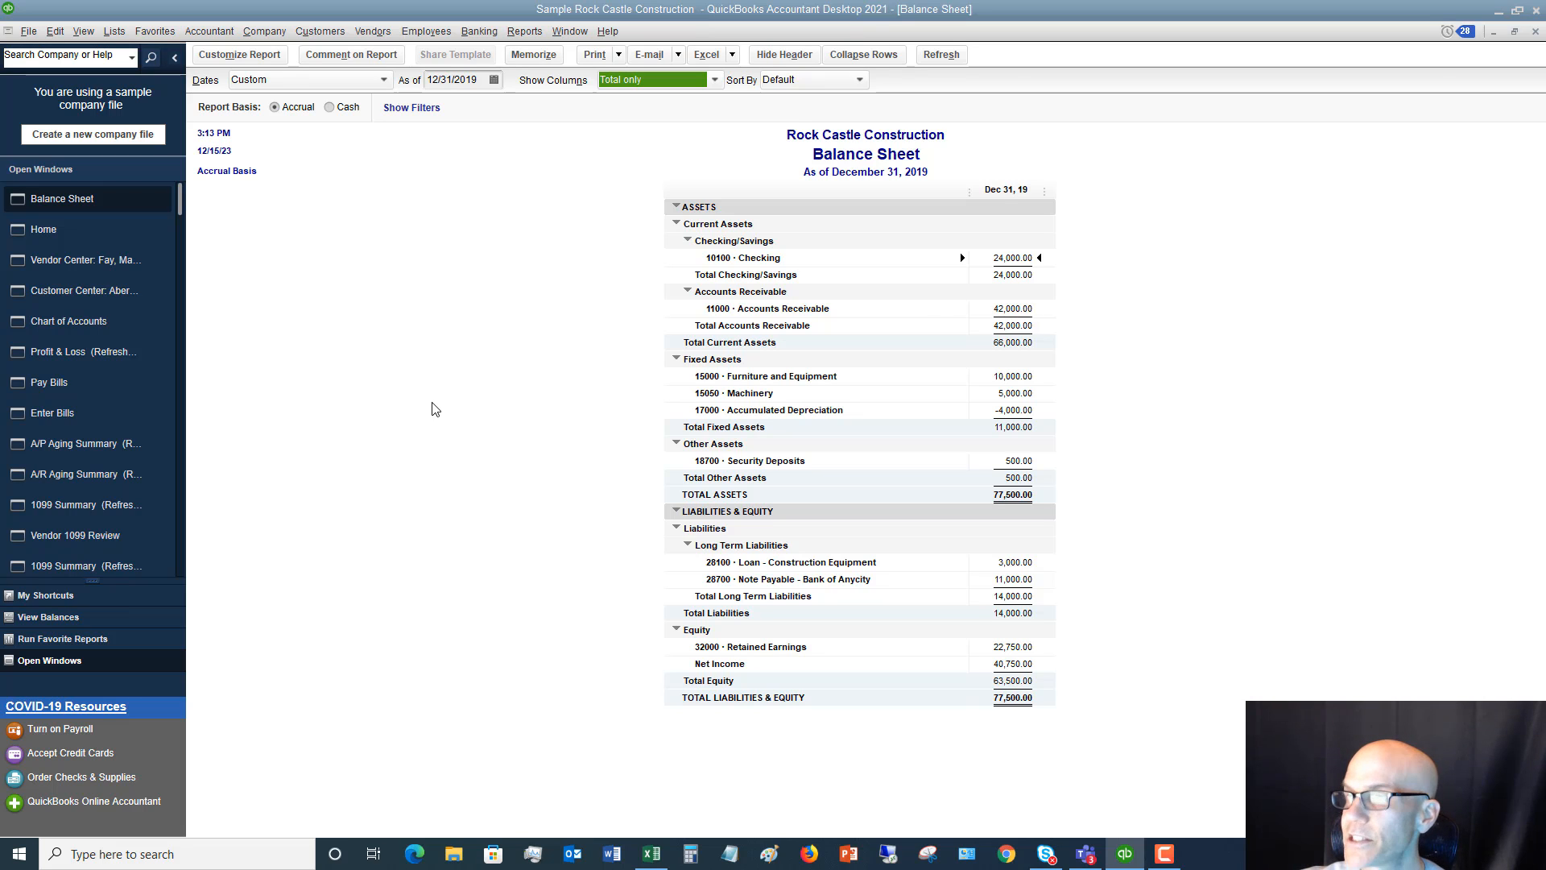
Open the vendor bill entry form, then switch to Excel to consult the Other Items sheet
{"action": "left_click", "coordinate": [373, 30]}
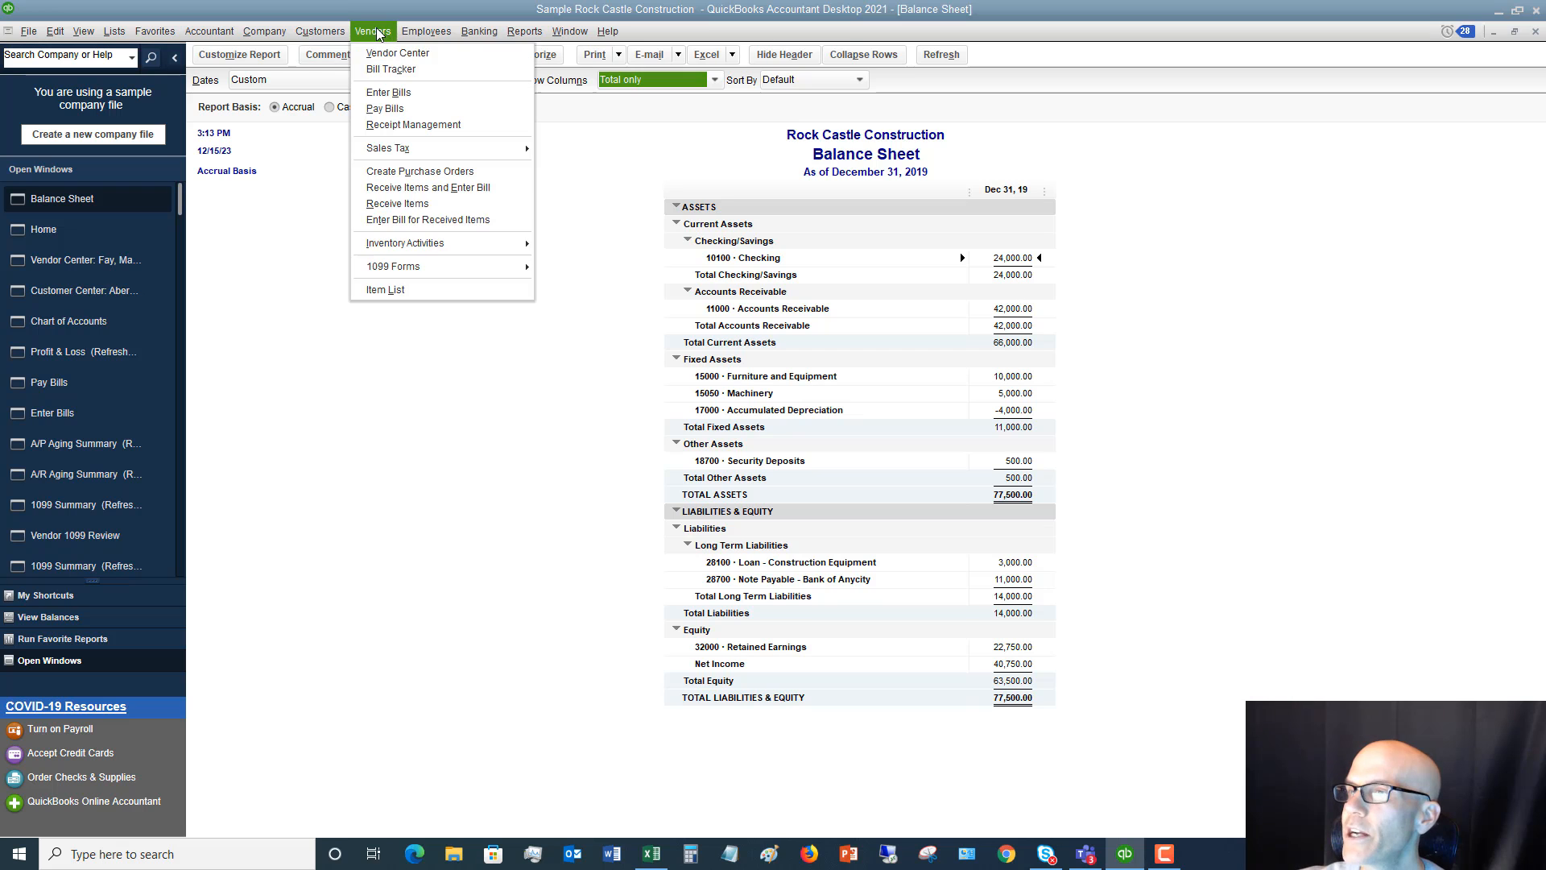
{"action": "left_click", "coordinate": [387, 94]}
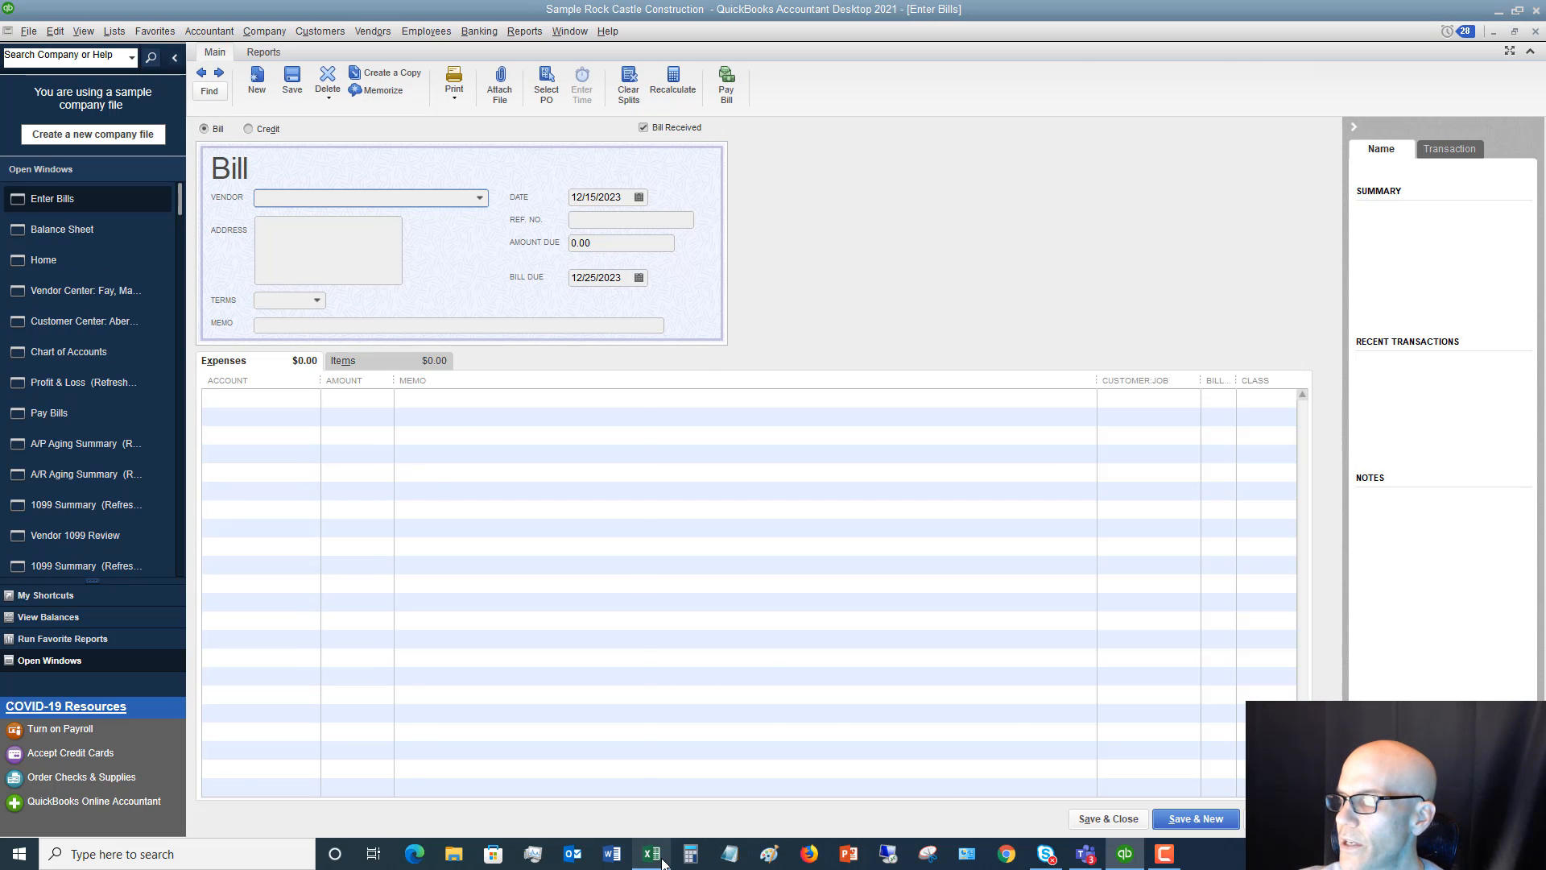
{"action": "left_click", "coordinate": [652, 854]}
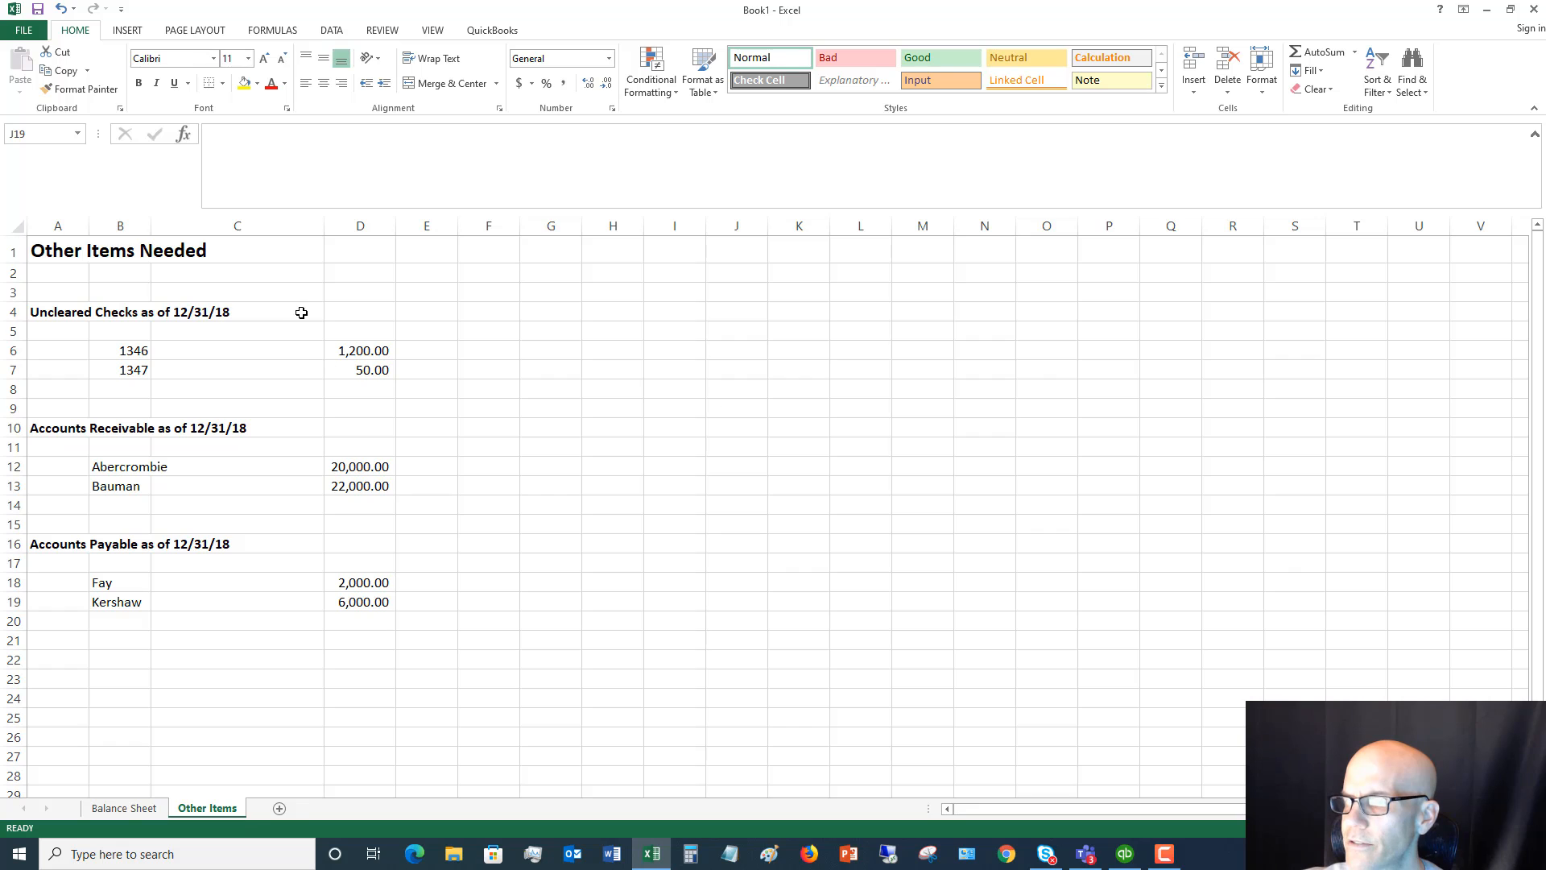
Change the year in the uncleared checks heading so it reads "Uncleared Checks as of 12/31/19"
{"action": "left_click", "coordinate": [84, 312]}
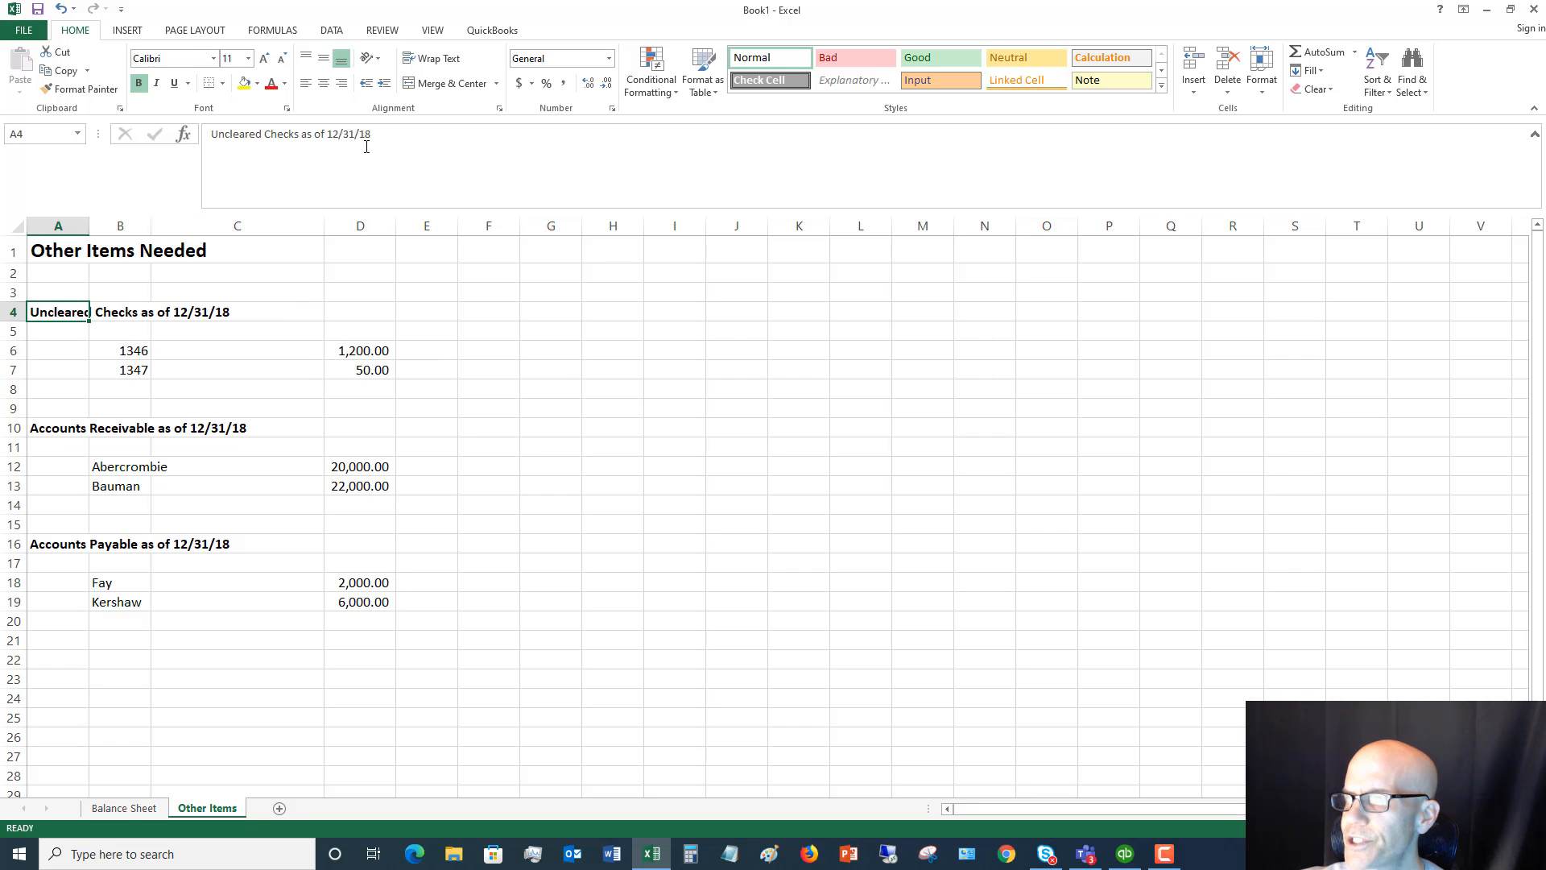
{"action": "left_click", "coordinate": [375, 133]}
{"action": "key", "text": "BackSpace"}
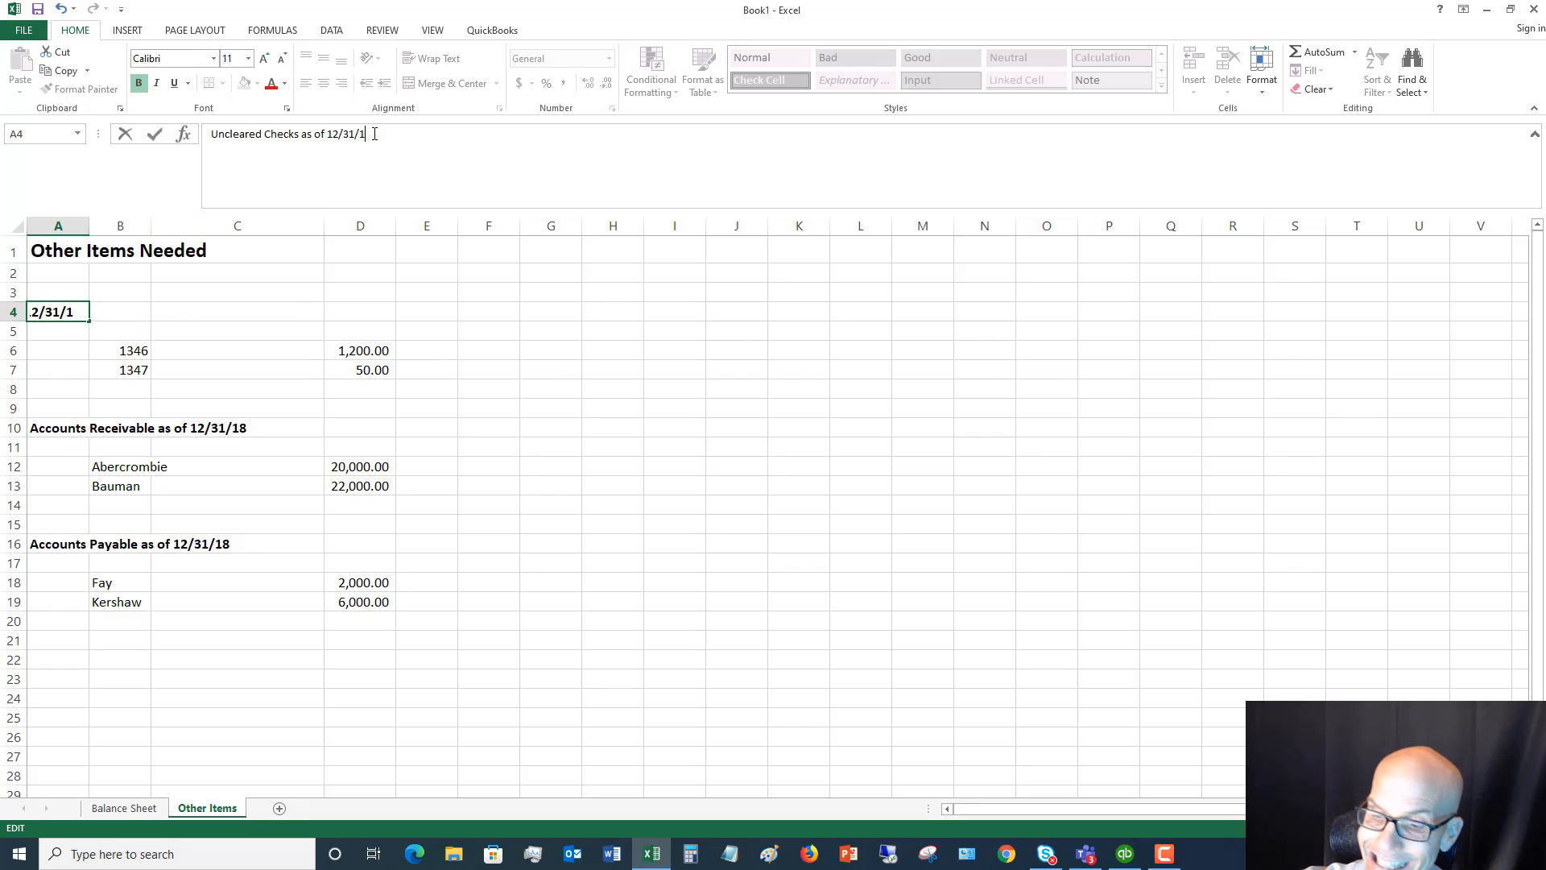
{"action": "type", "text": "9"}
{"action": "key", "text": "Tab"}
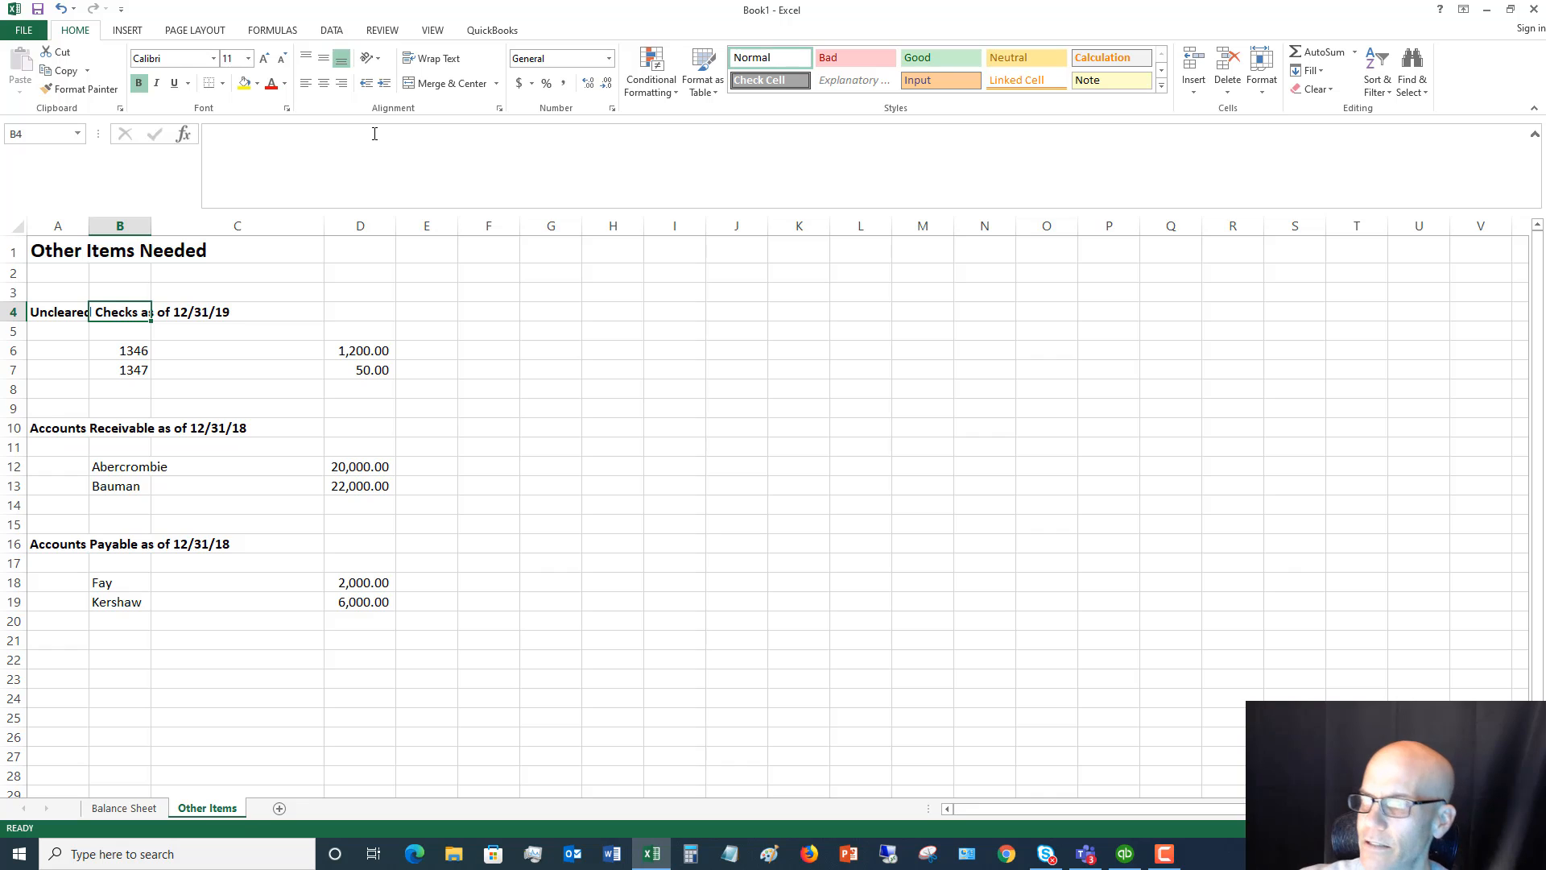
Change the year in the receivables heading so it reads "Accounts Receivable as of 12/31/19"
{"action": "left_click", "coordinate": [49, 428]}
{"action": "left_click", "coordinate": [413, 141]}
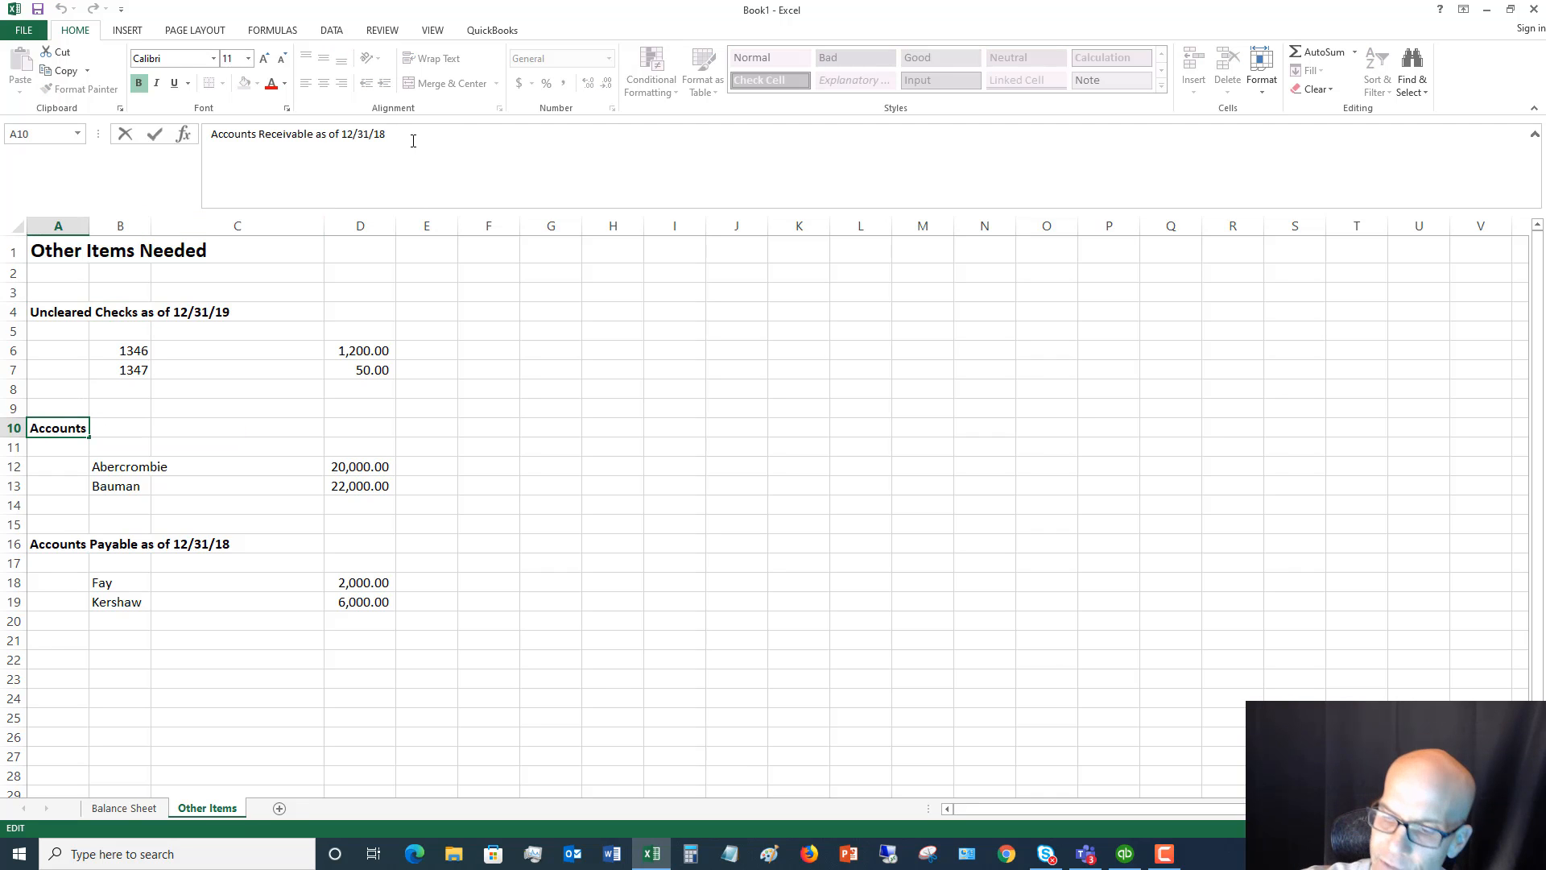
{"action": "key", "text": "BackSpace"}
{"action": "type", "text": "9"}
{"action": "key", "text": "Tab"}
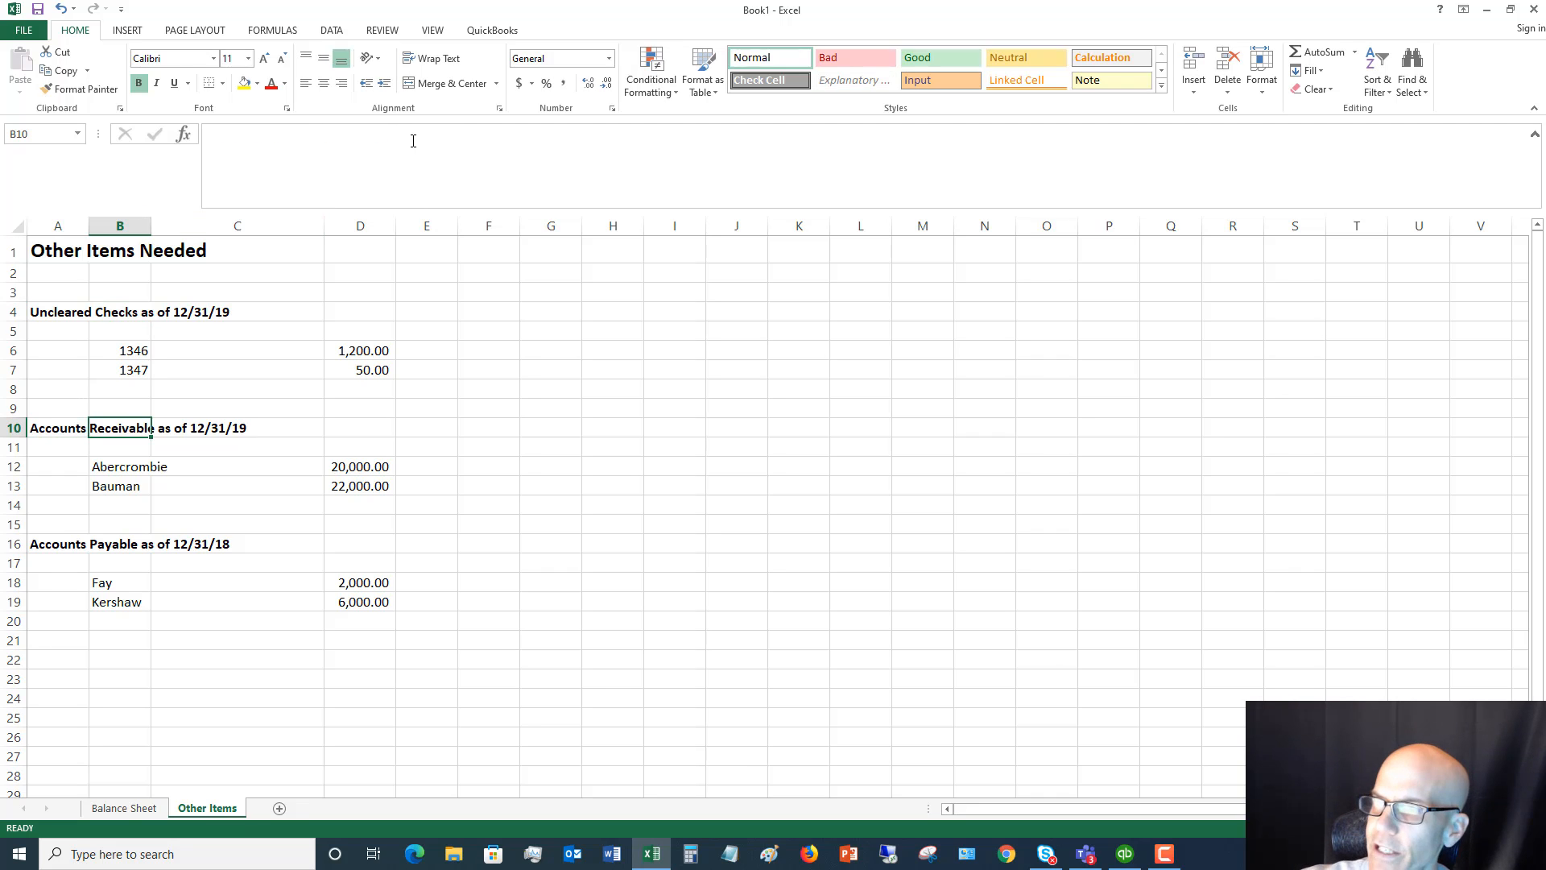
Change the year in the payables heading so it reads "Accounts Payable as of 12/31/19"
{"action": "left_click", "coordinate": [69, 544]}
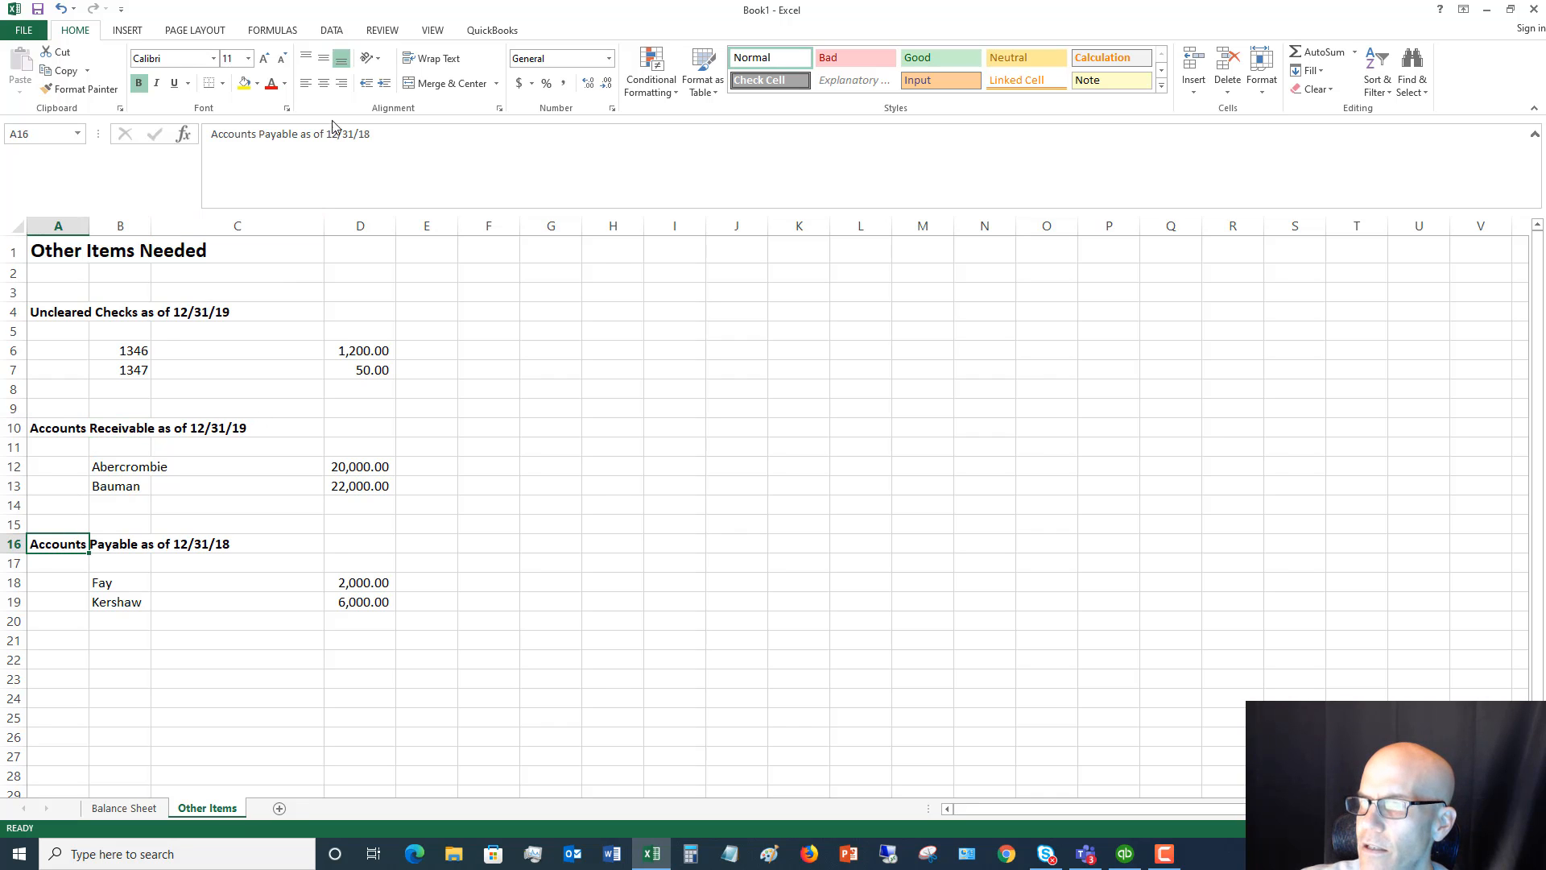
{"action": "left_click", "coordinate": [386, 140]}
{"action": "key", "text": "BackSpace"}
{"action": "type", "text": "9"}
{"action": "key", "text": "Tab"}
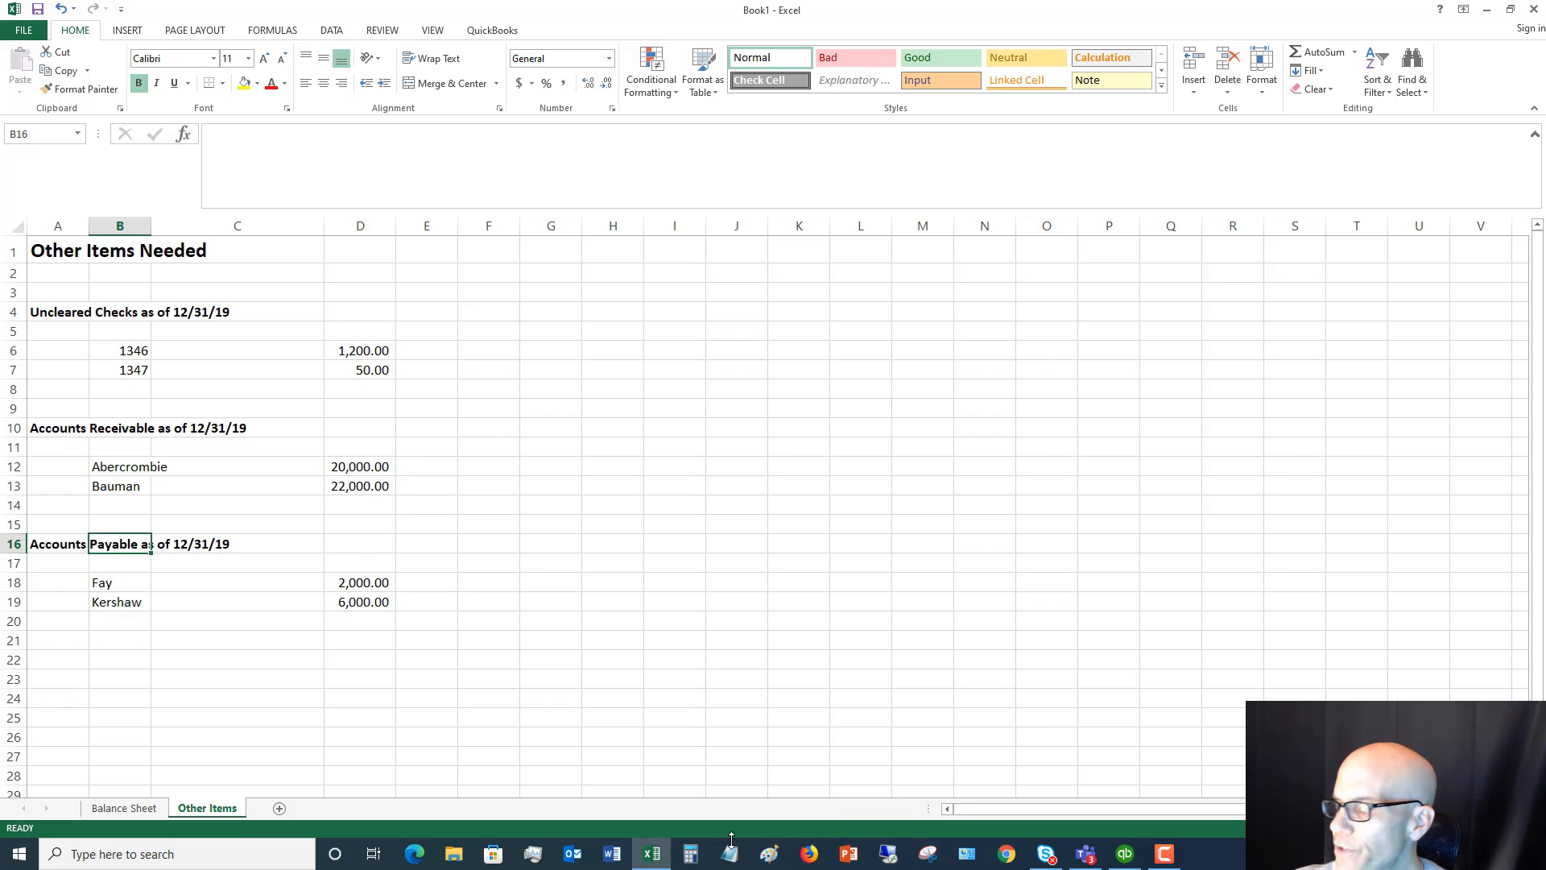
Switch back to QuickBooks, fill in the first payable vendor's name on the blank bill and date it 12/15/2019
{"action": "left_click", "coordinate": [651, 852]}
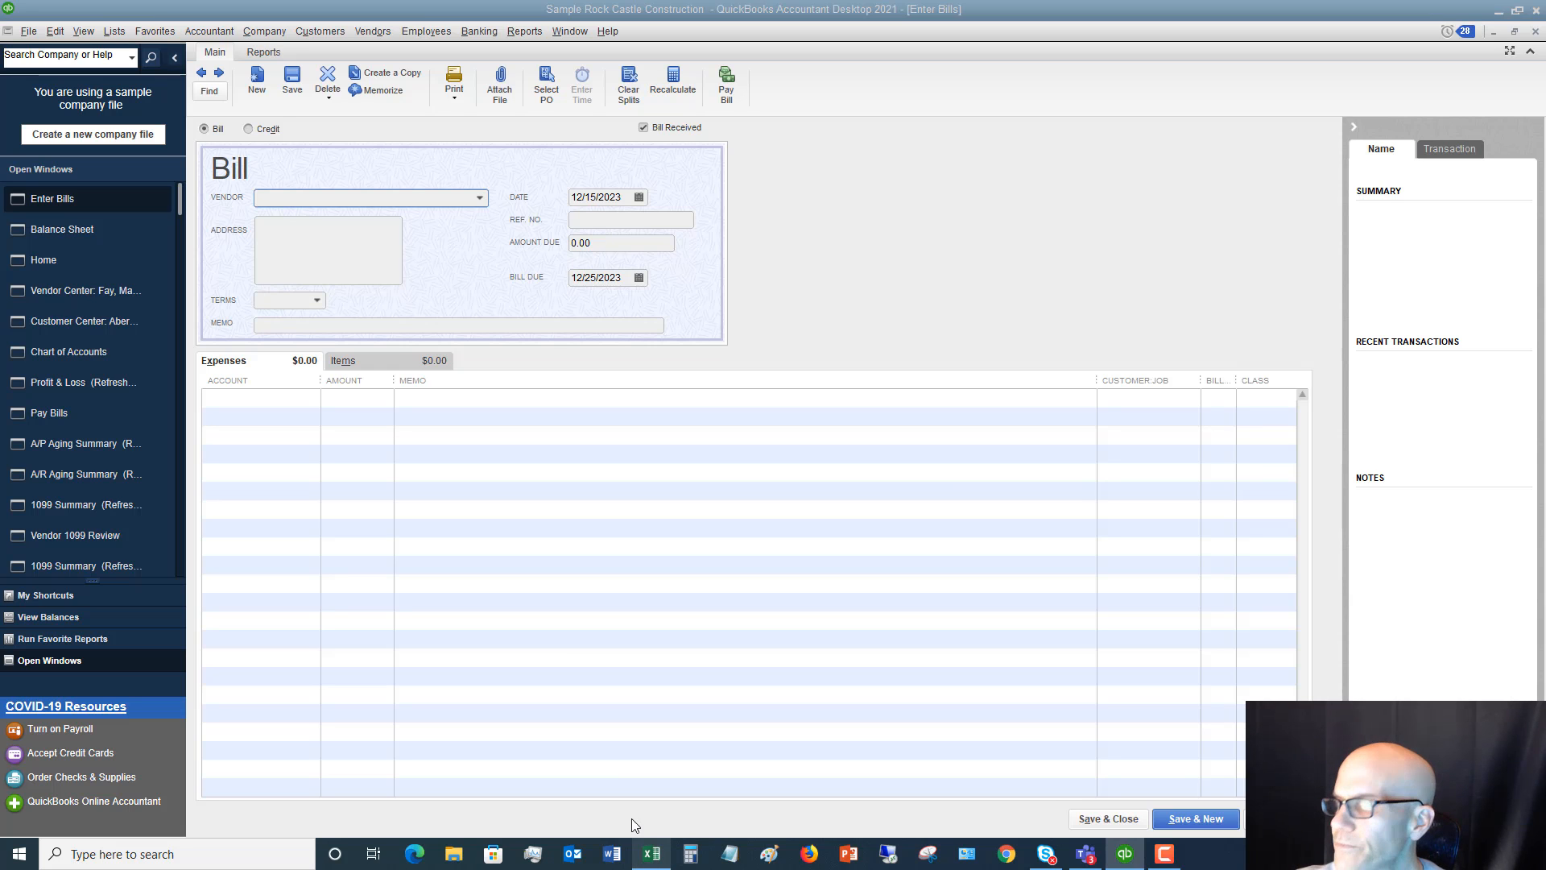
{"action": "left_click", "coordinate": [298, 195]}
{"action": "type", "text": "Fay, Maureen Lynn, CPA"}
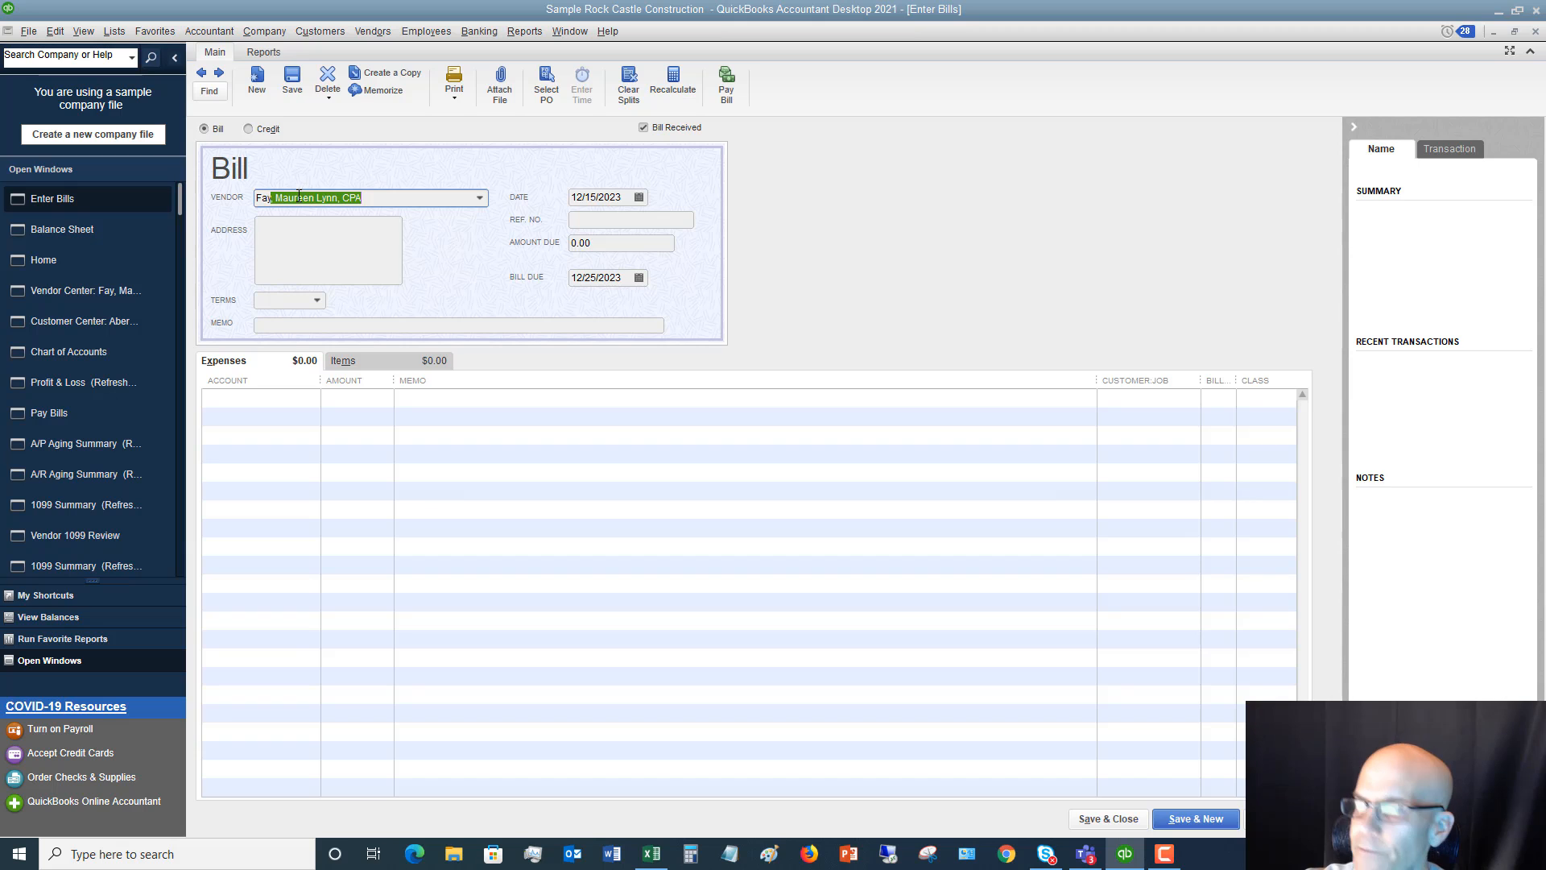
{"action": "key", "text": "Tab"}
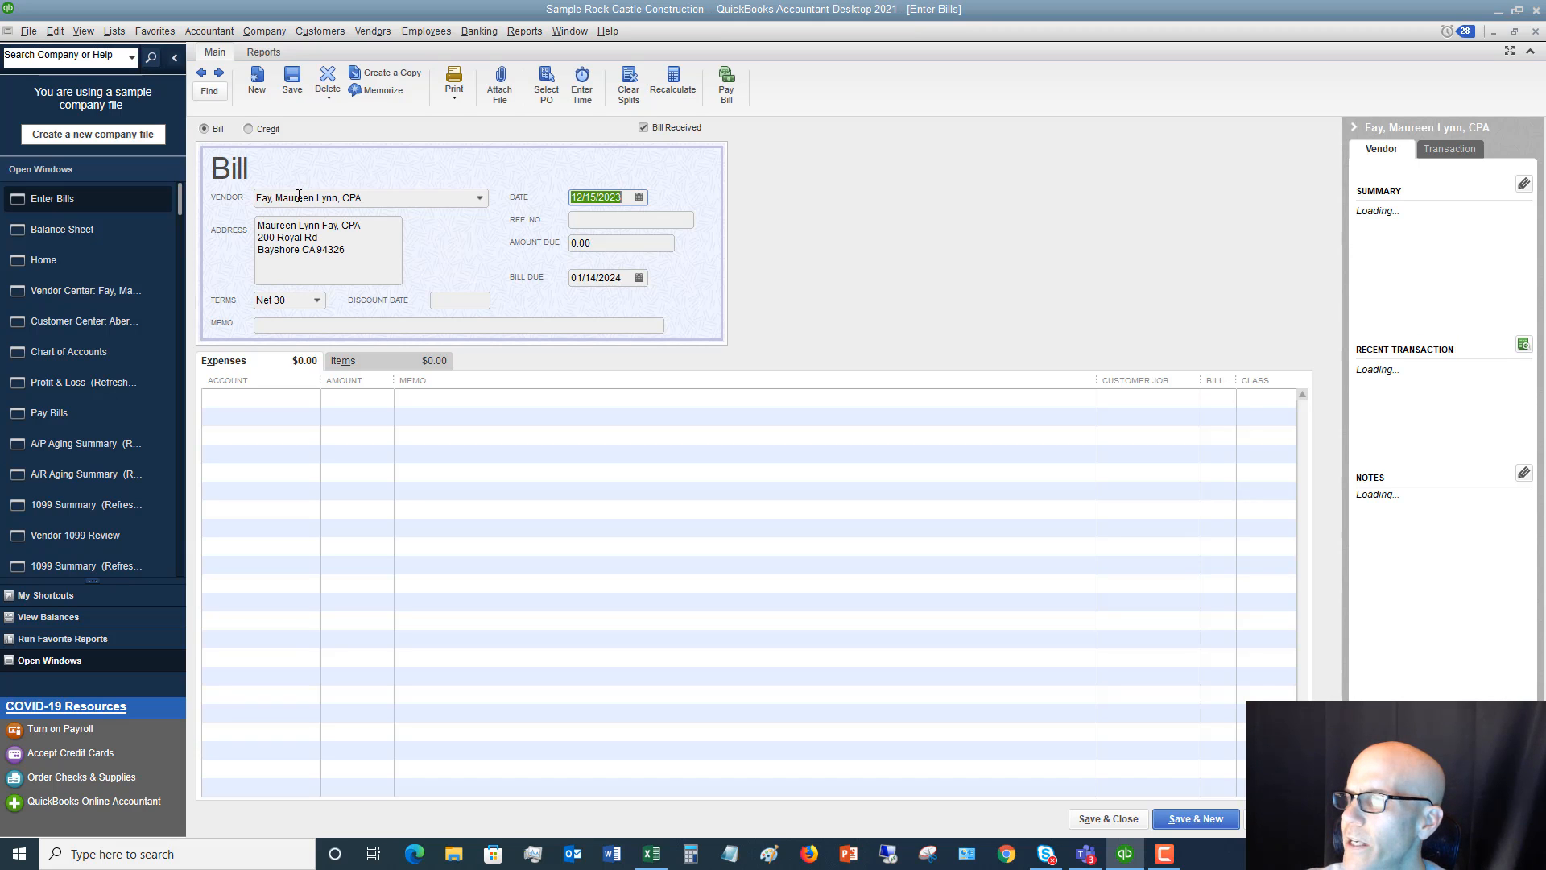
{"action": "type", "text": "1"}
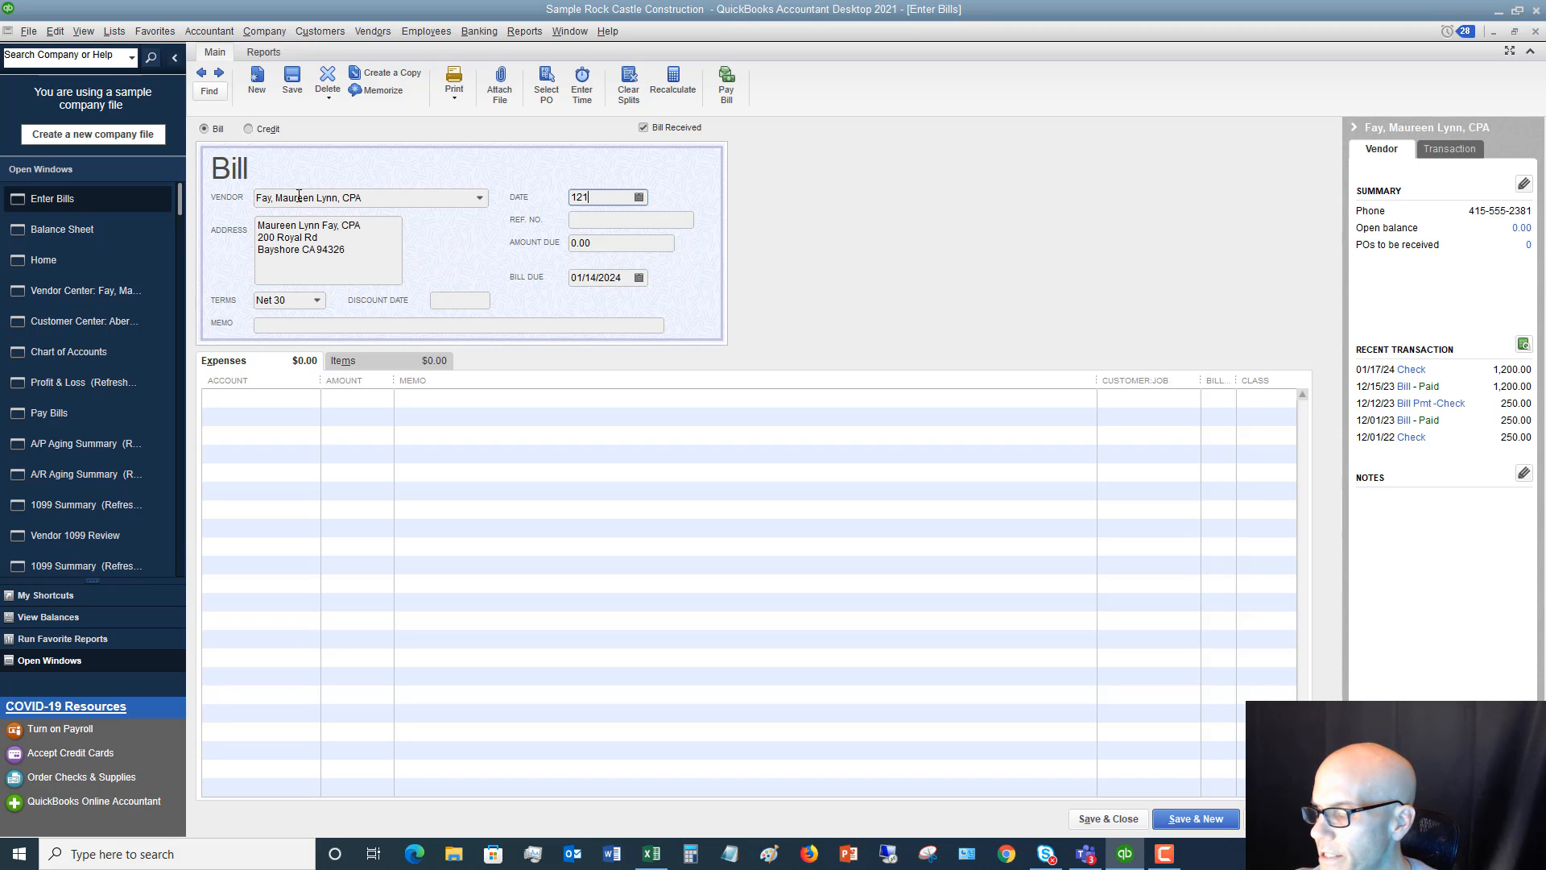
{"action": "type", "text": "2/15/2019"}
{"action": "key", "text": "Tab"}
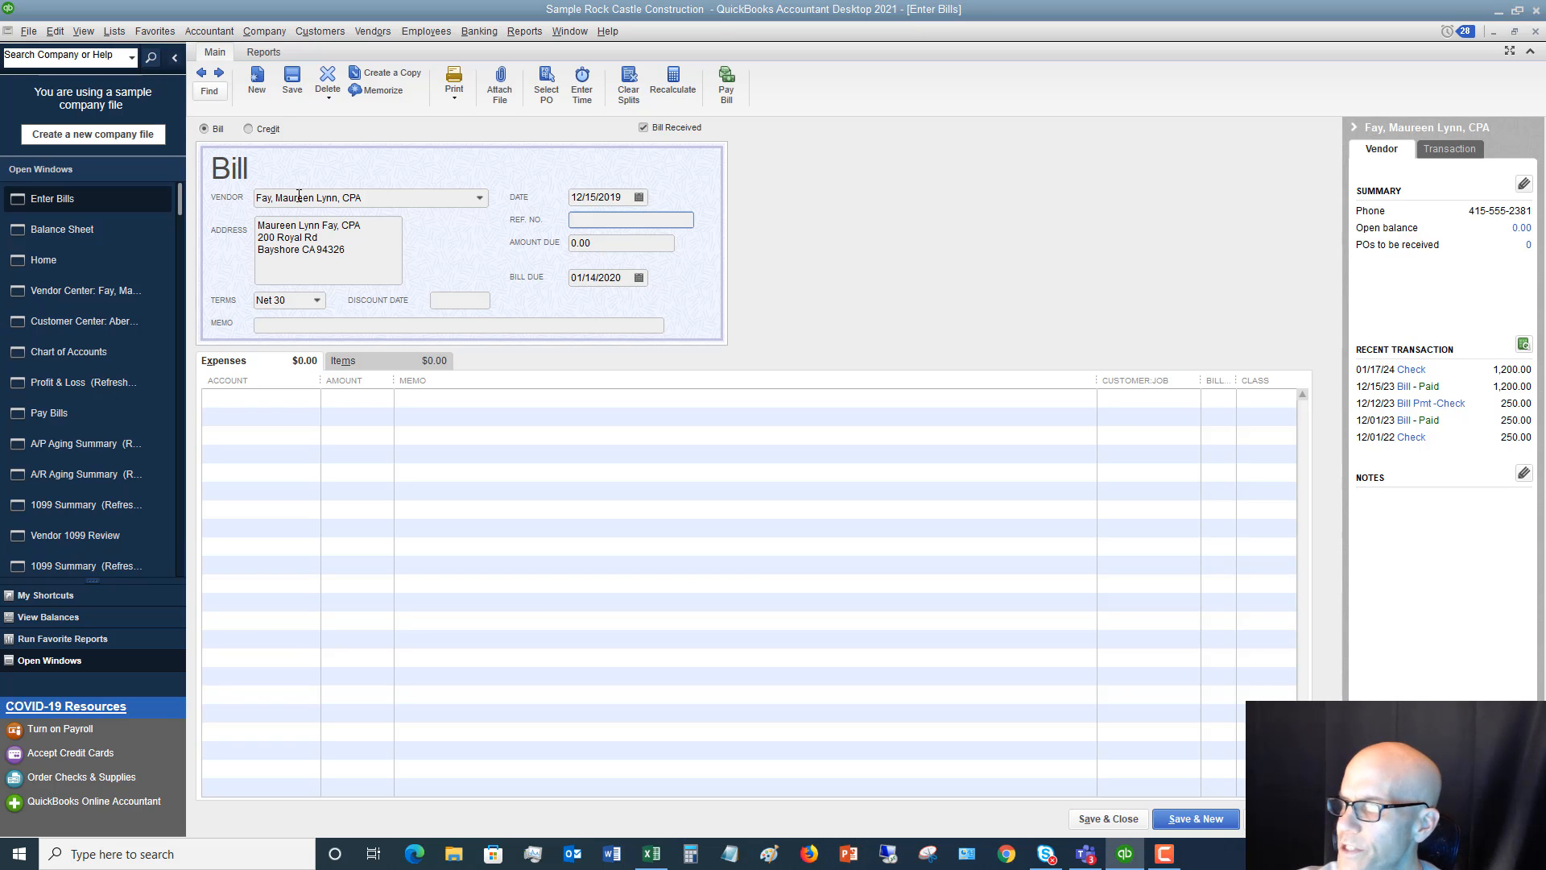
Enter reference number 521457 and an amount due of 2,000.00 on the first vendor's bill
{"action": "type", "text": "521457"}
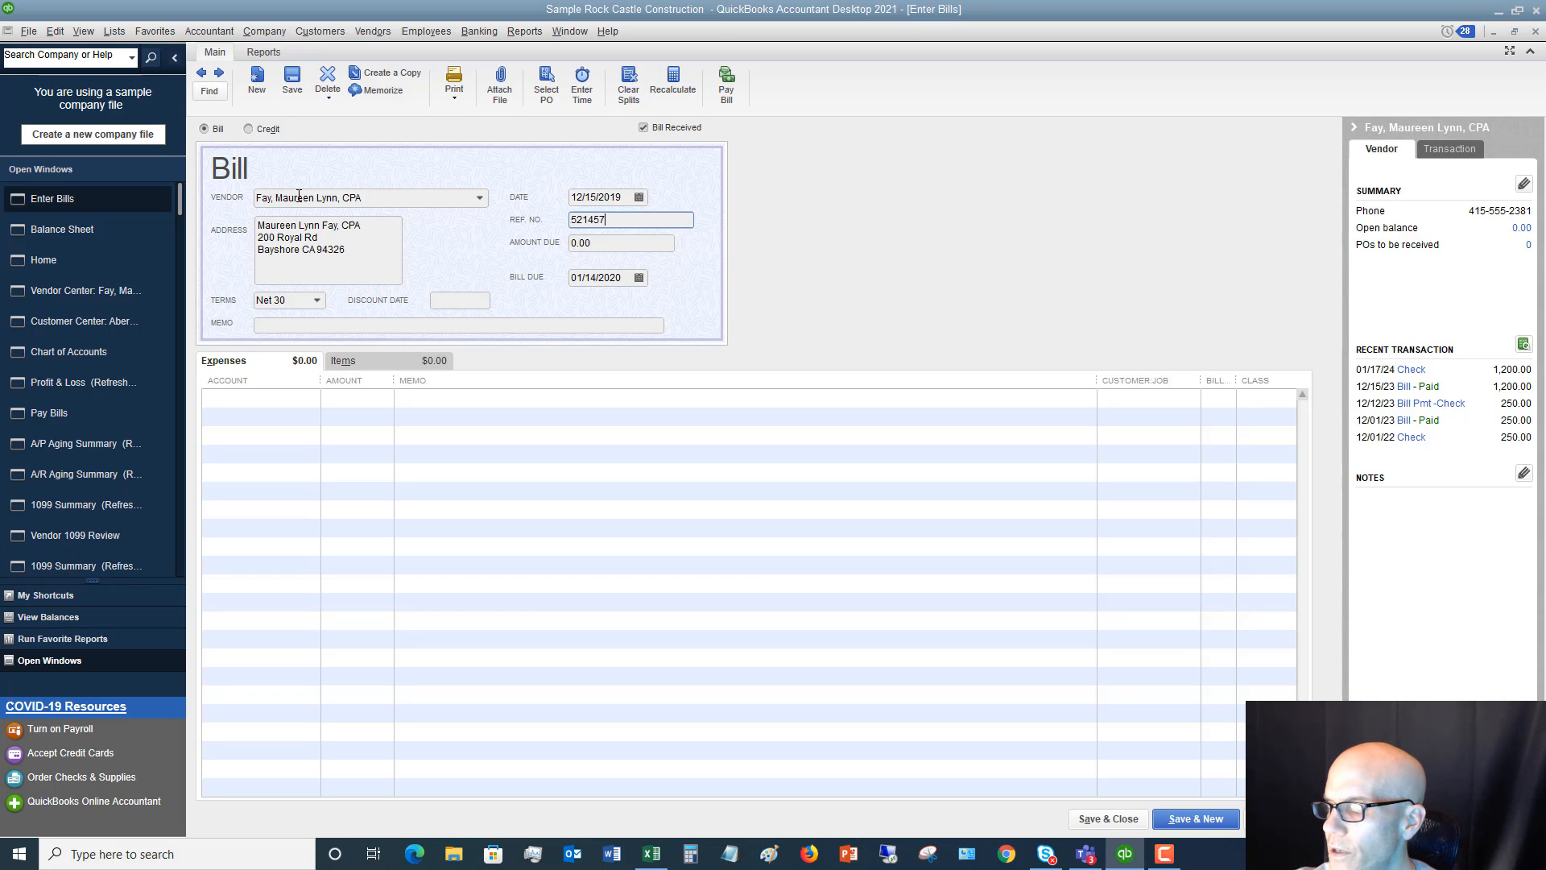
{"action": "key", "text": "Tab"}
{"action": "type", "text": "2"}
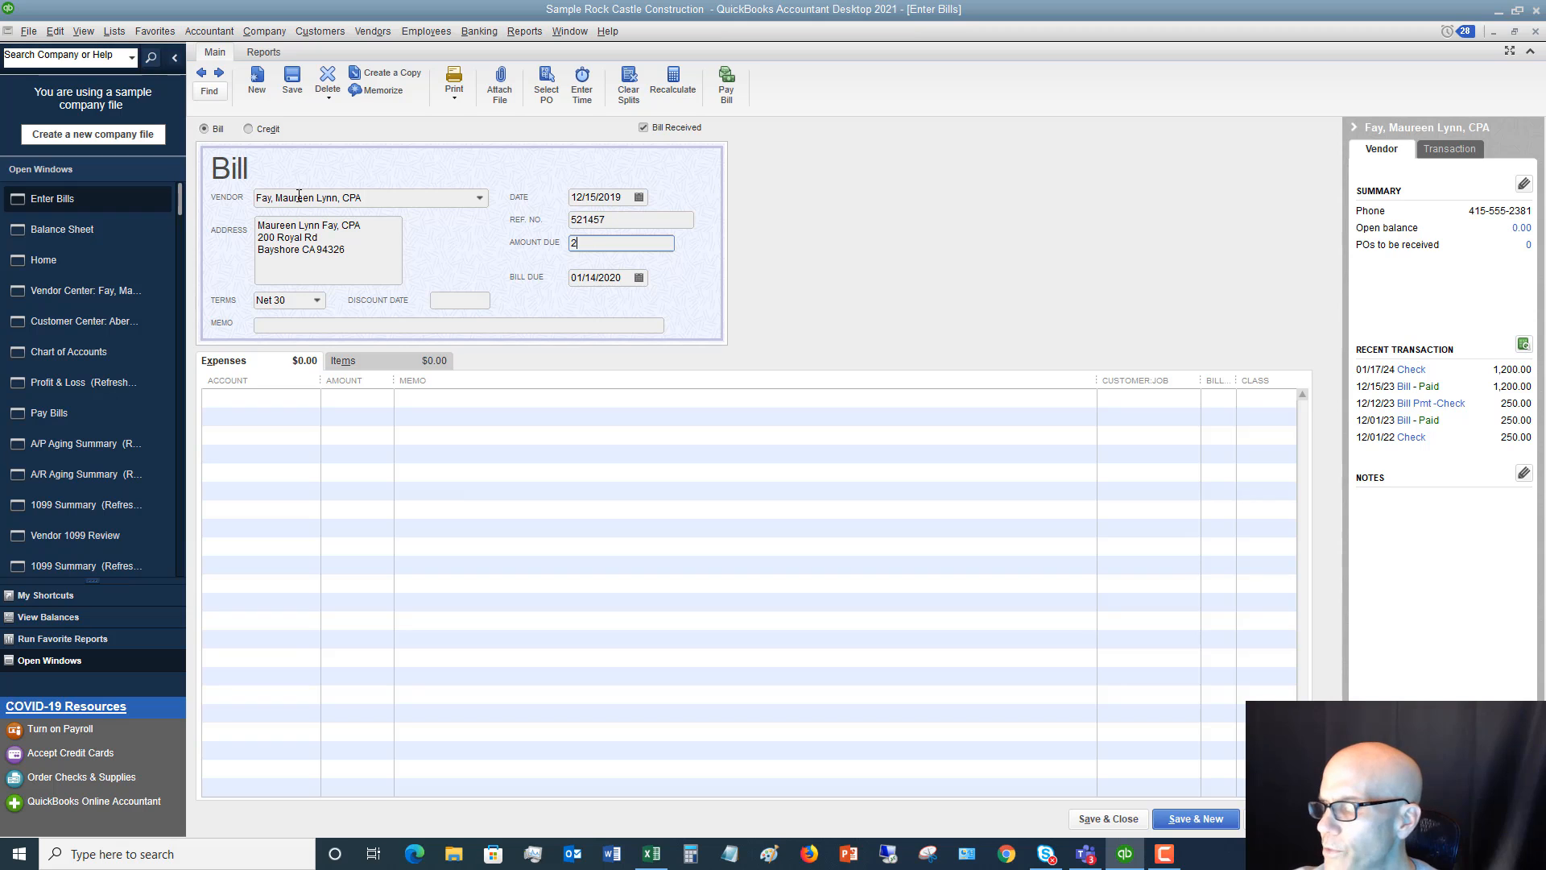
{"action": "type", "text": ",00000"}
{"action": "key", "text": "Tab"}
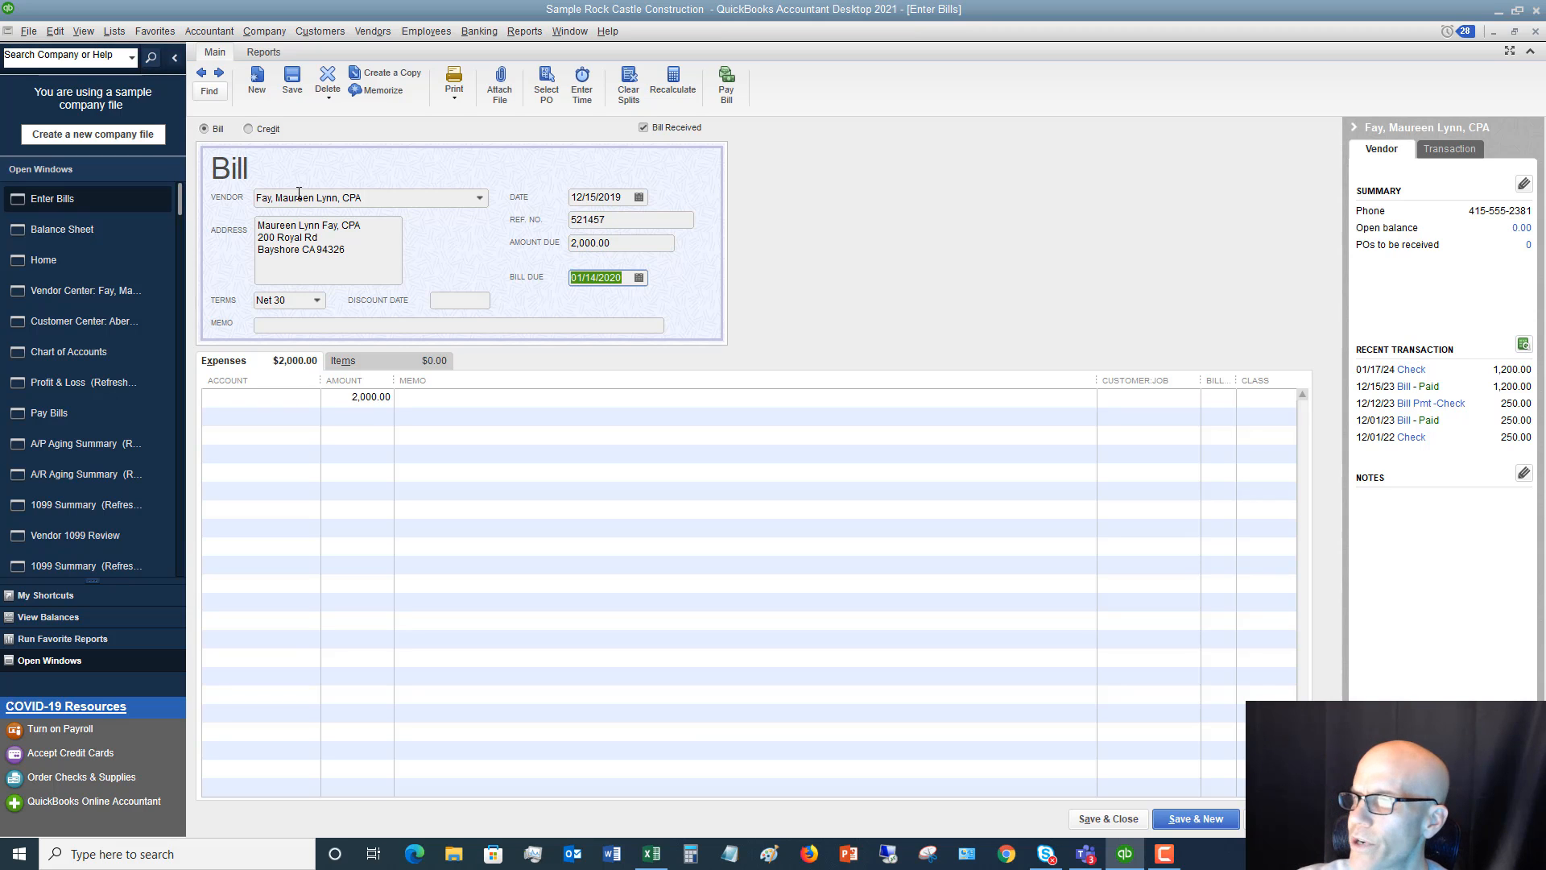
Assign the expense line to the Accounting account under Professional Fees and save the bill without a class, continuing to a new one
{"action": "left_click", "coordinate": [307, 399]}
{"action": "left_click", "coordinate": [313, 398]}
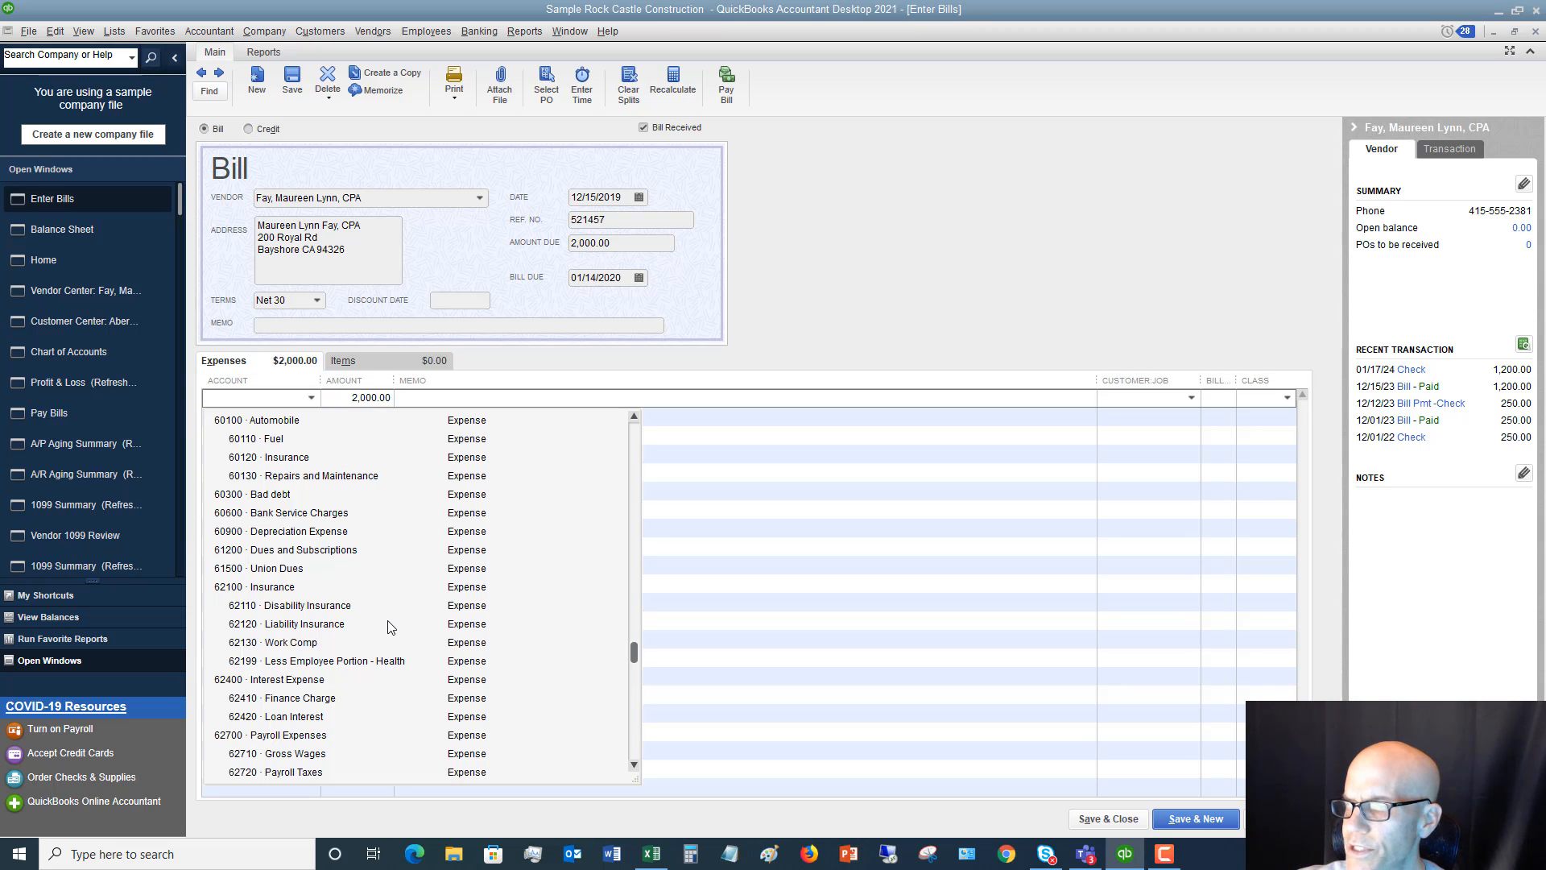
{"action": "scroll", "coordinate": [387, 627], "scroll_direction": "down", "scroll_amount": 4}
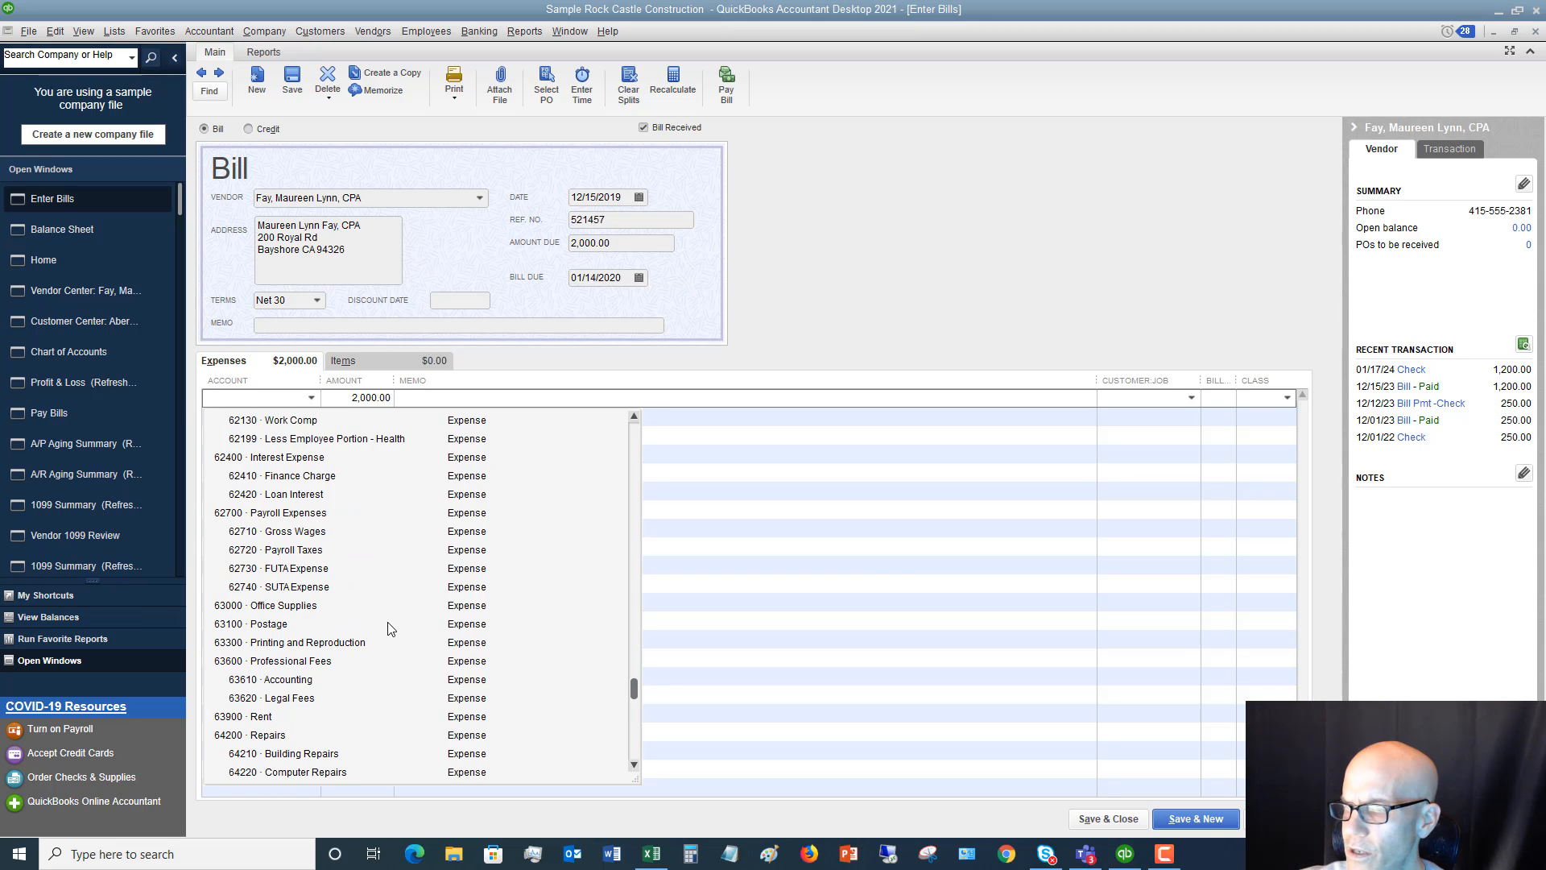
{"action": "left_click", "coordinate": [289, 682]}
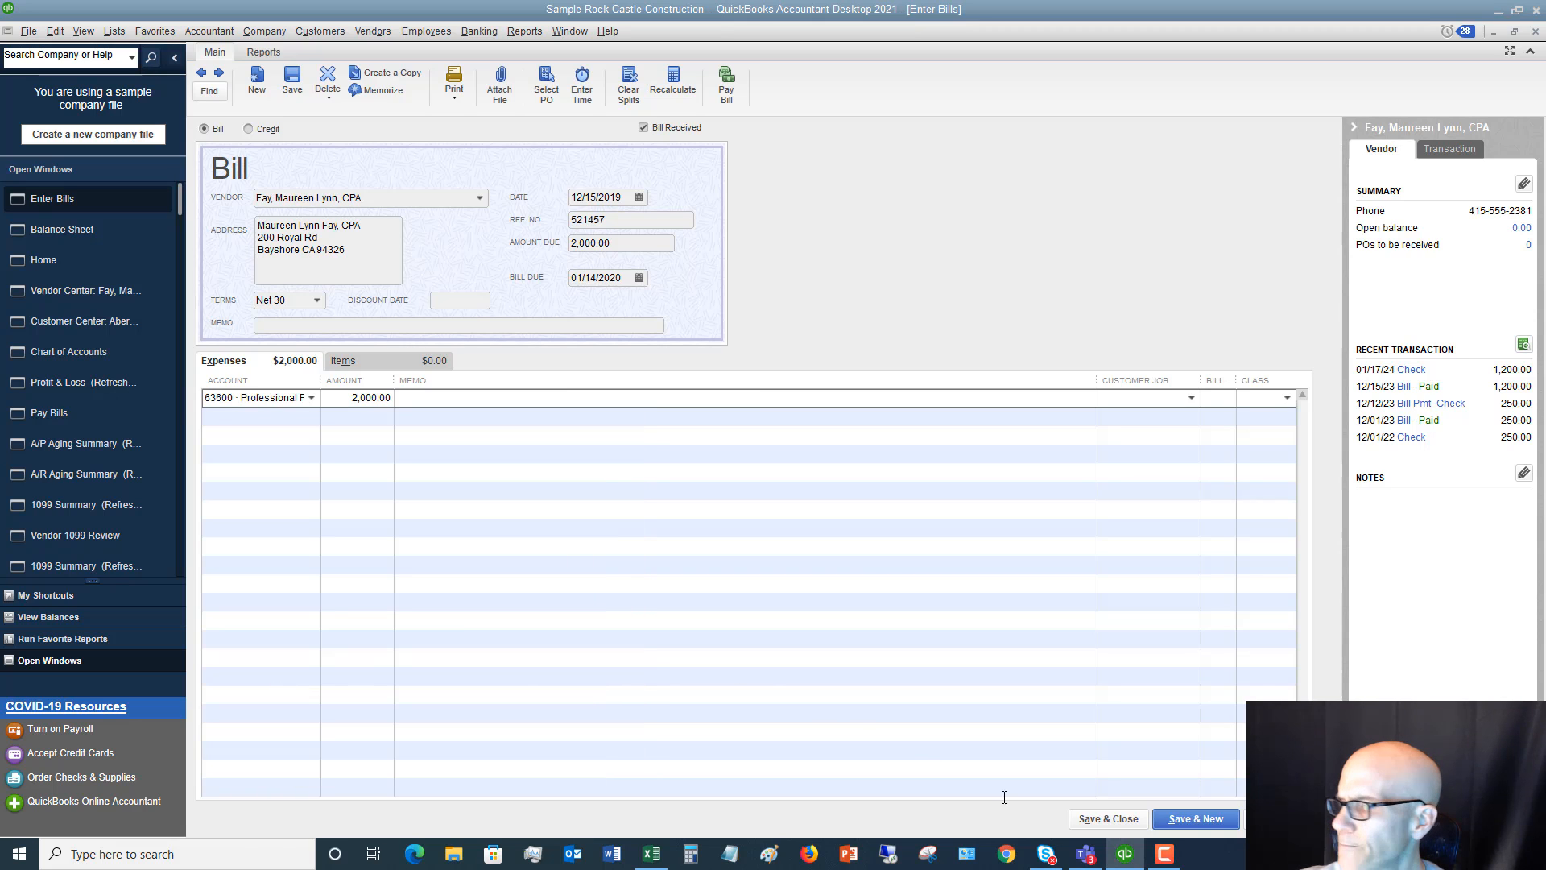
{"action": "left_click", "coordinate": [1189, 818]}
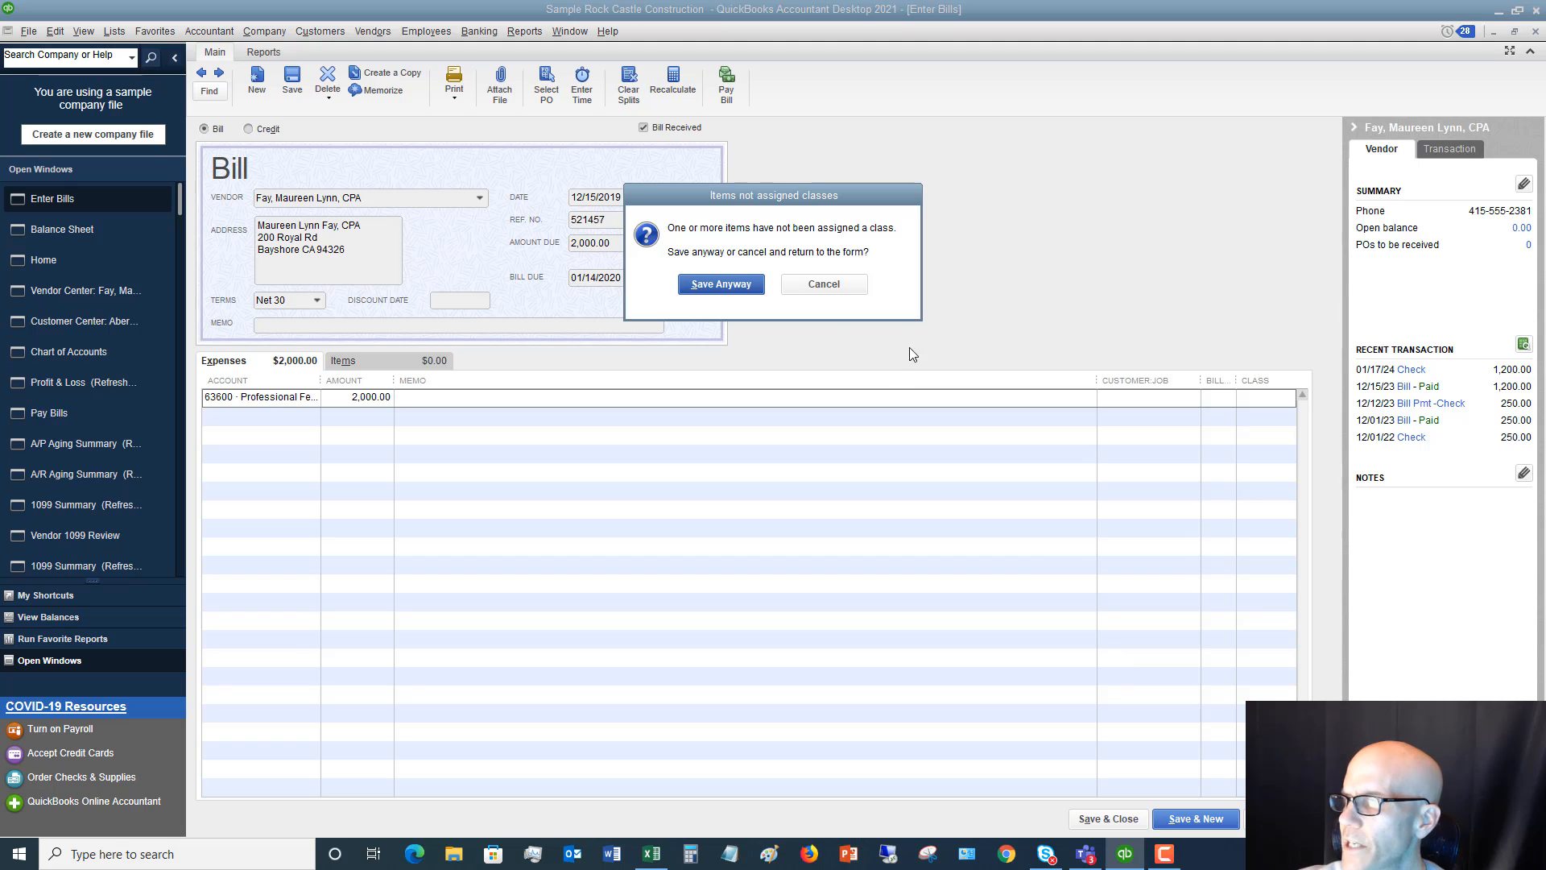
{"action": "left_click", "coordinate": [708, 285]}
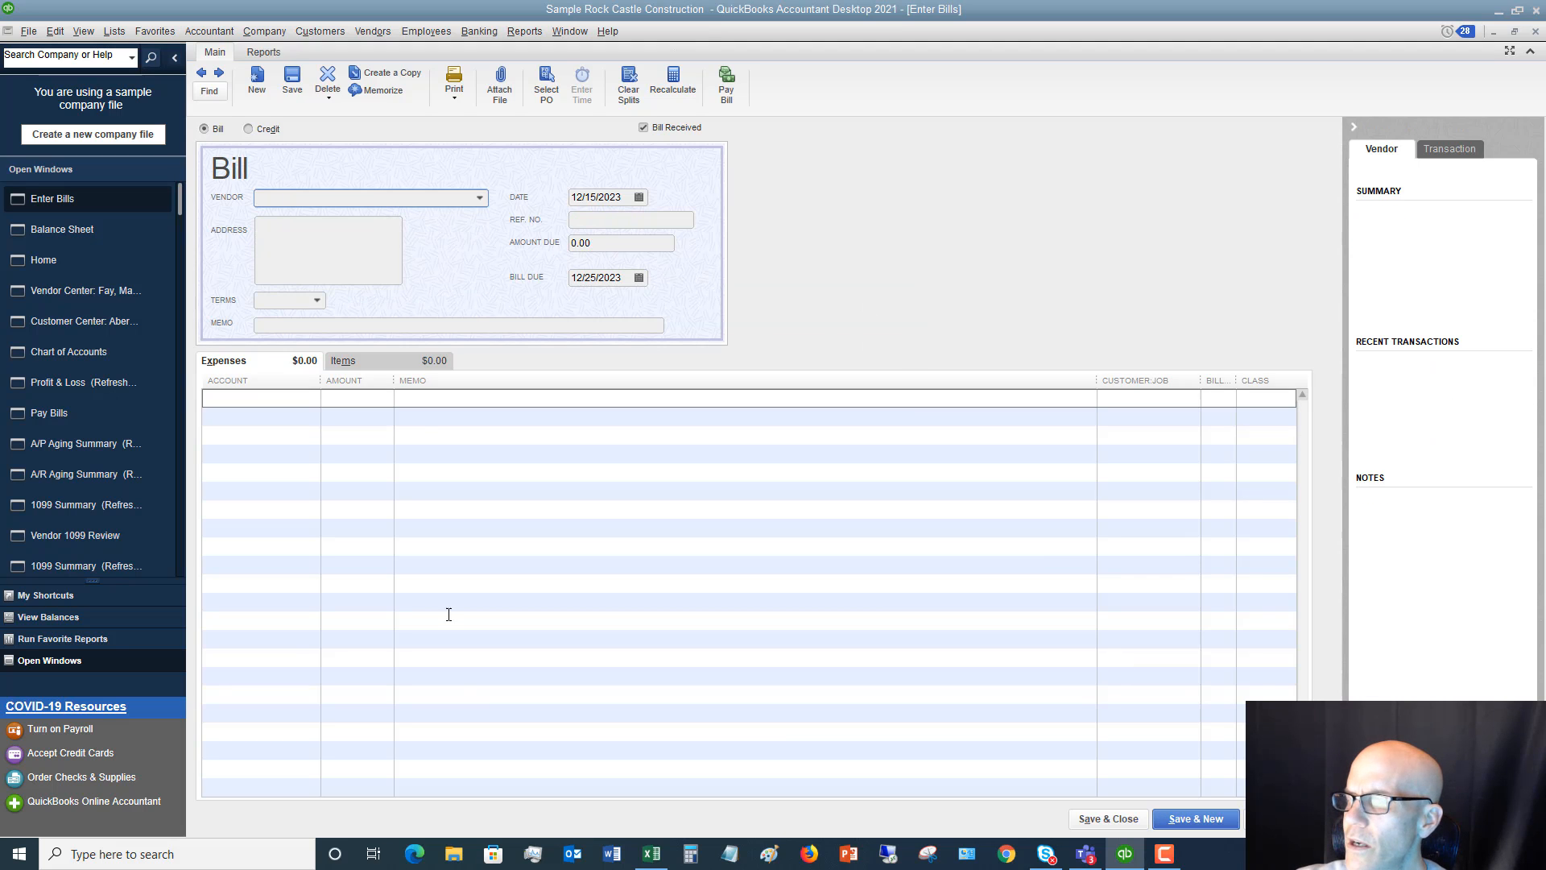
Check the second payable in Excel, then fill in Kershaw Computer Services as the new bill's vendor in QuickBooks and date it 12/23/2019
{"action": "left_click", "coordinate": [650, 857]}
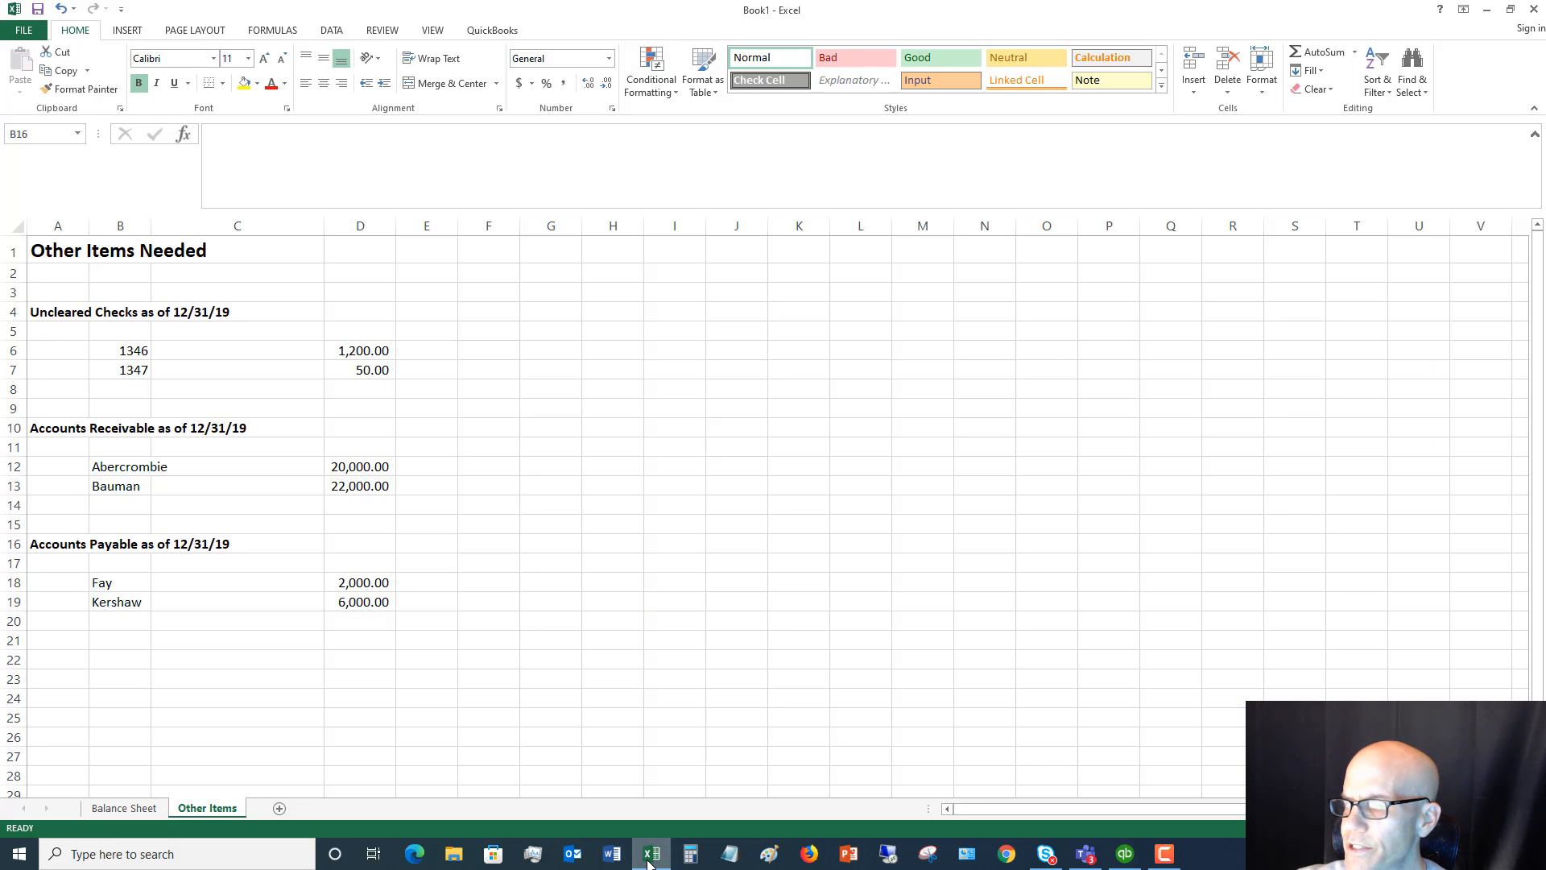
{"action": "left_click", "coordinate": [650, 858]}
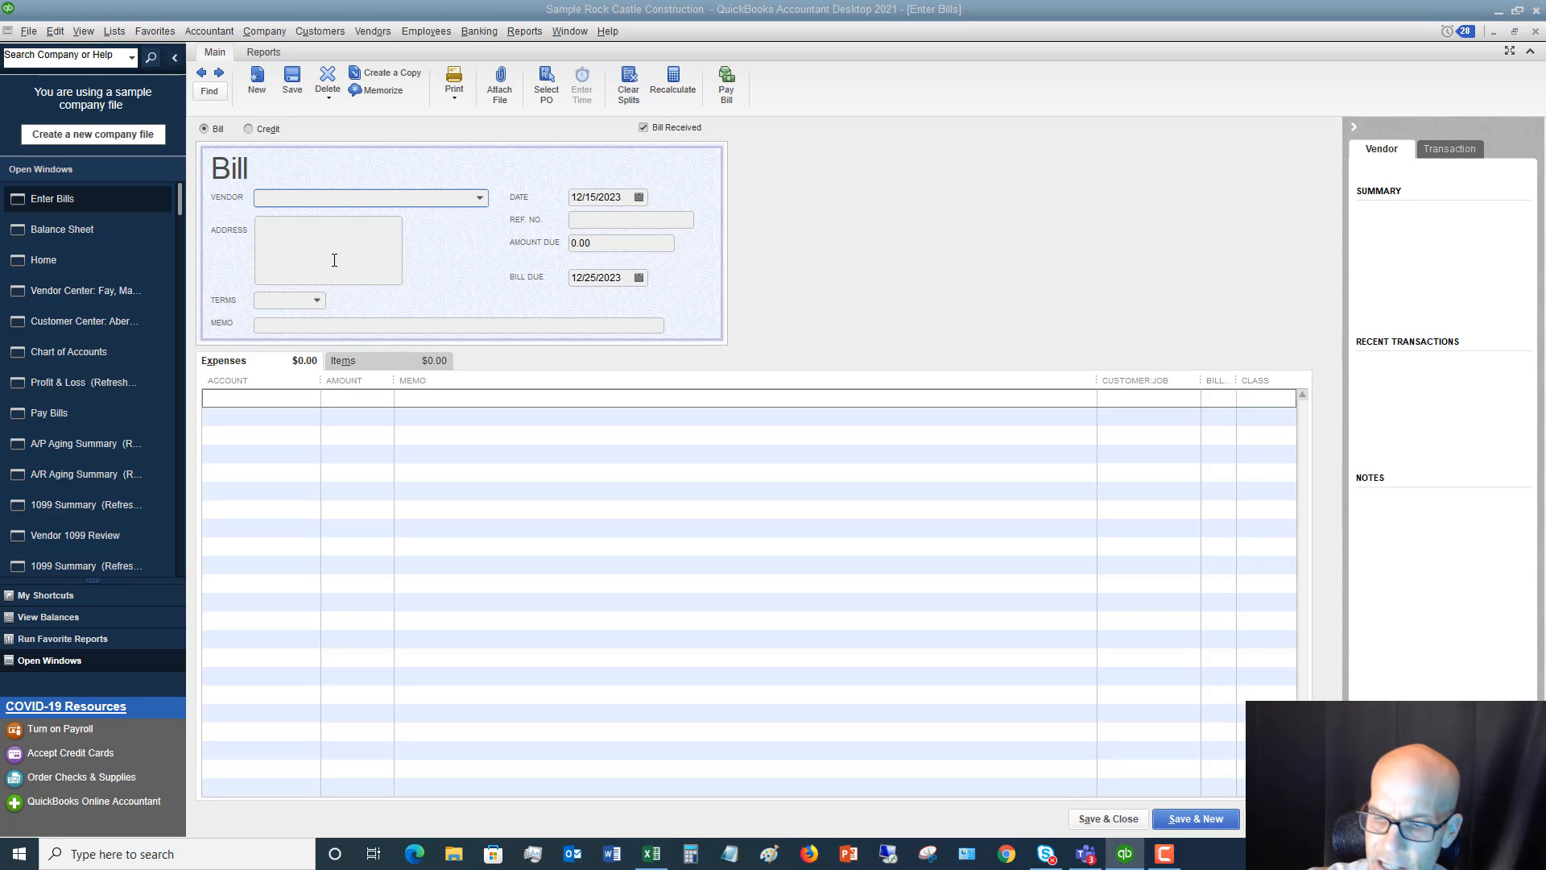
{"action": "type", "text": "Kershaw Computer Services"}
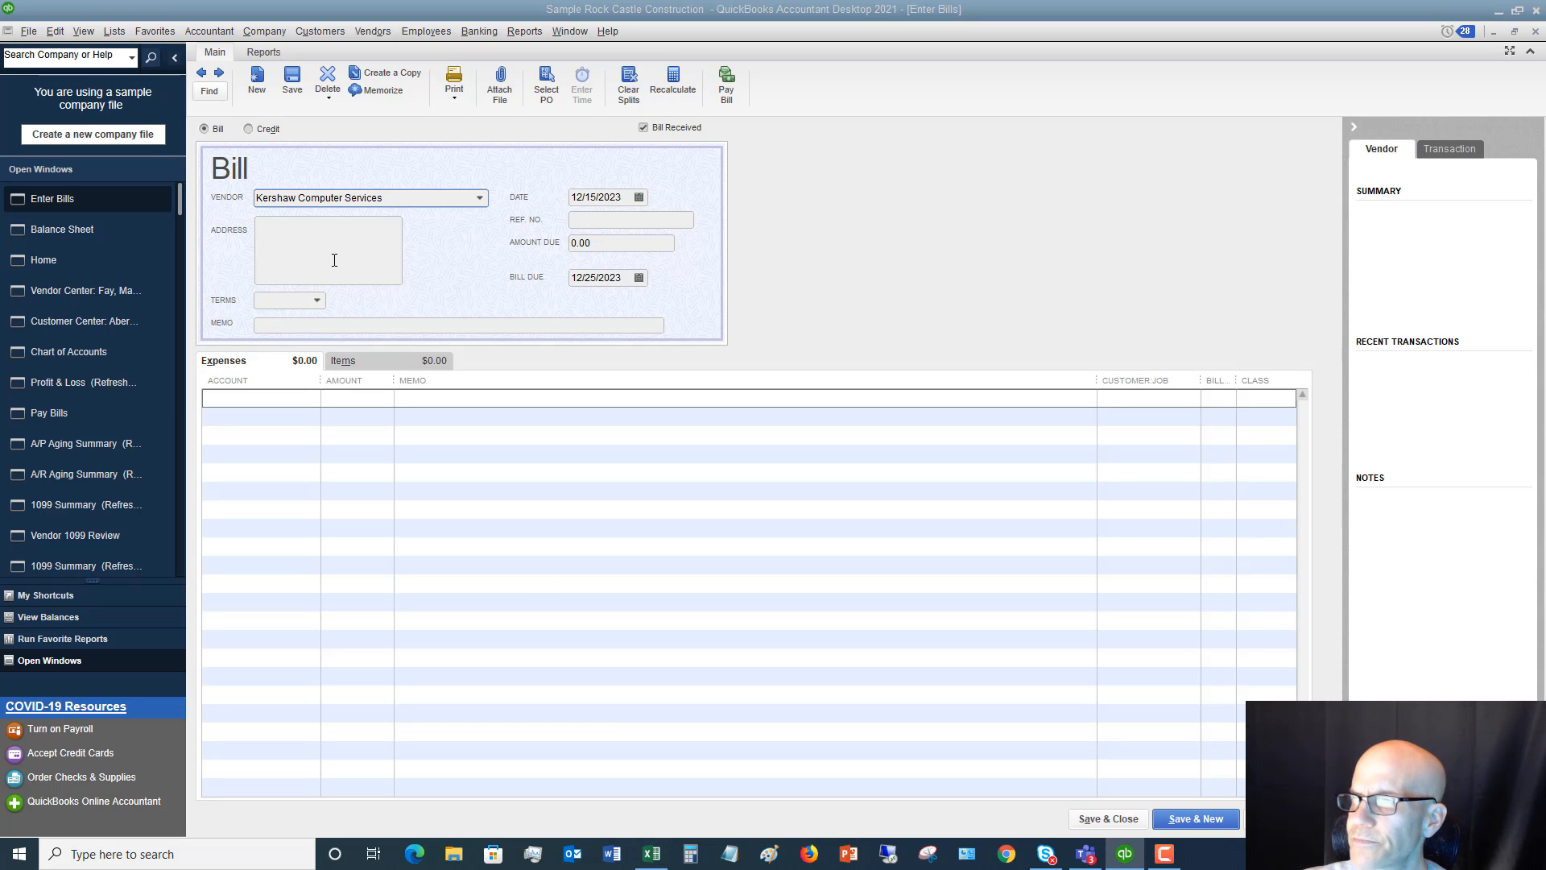
{"action": "key", "text": "Tab"}
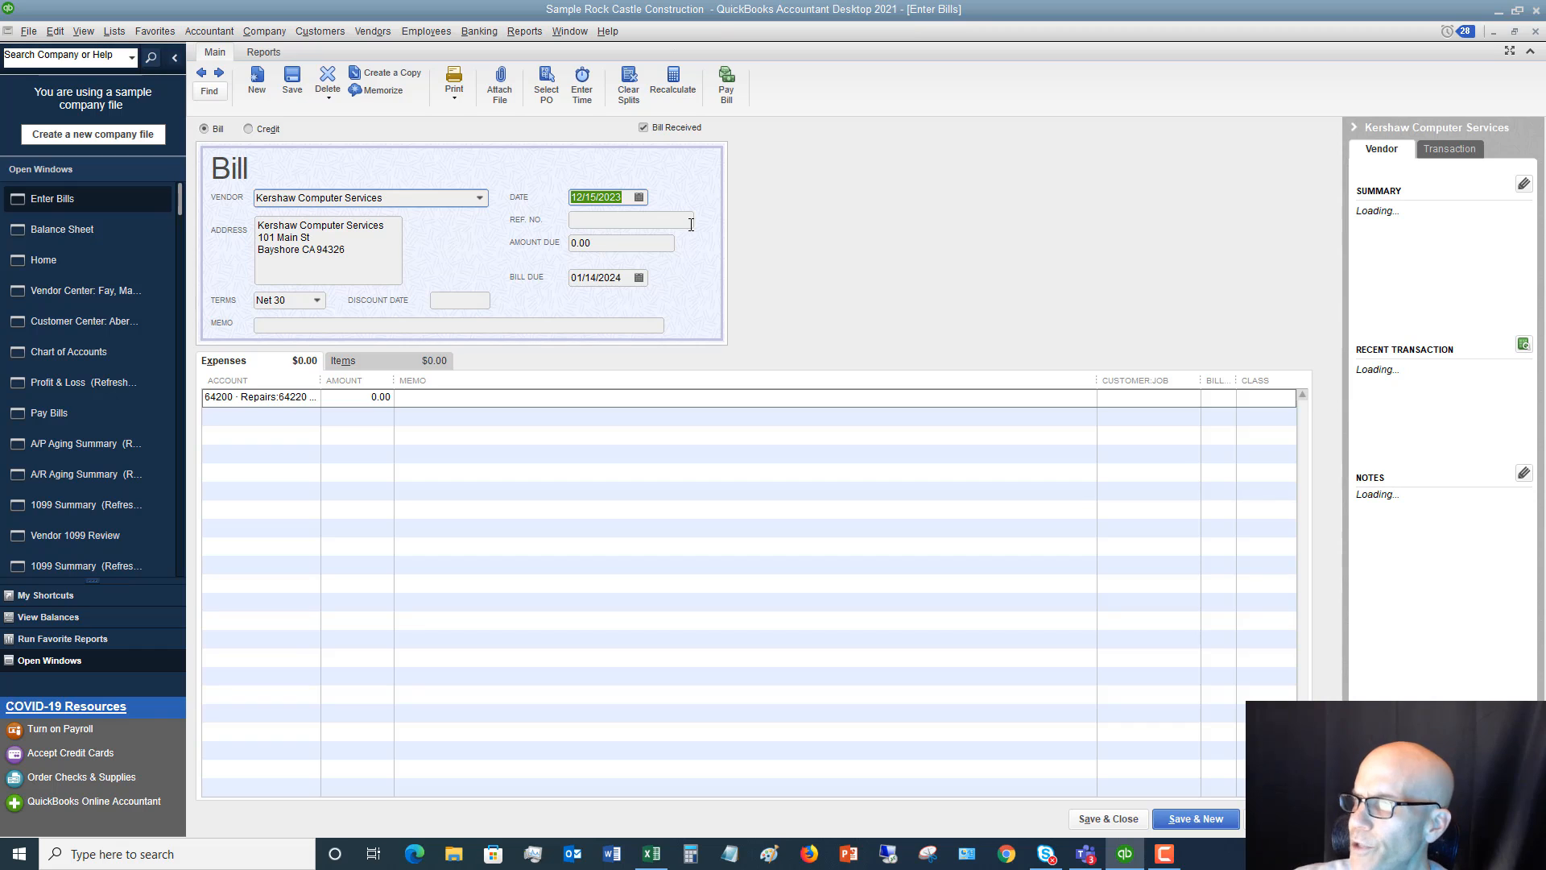
{"action": "type", "text": "12"}
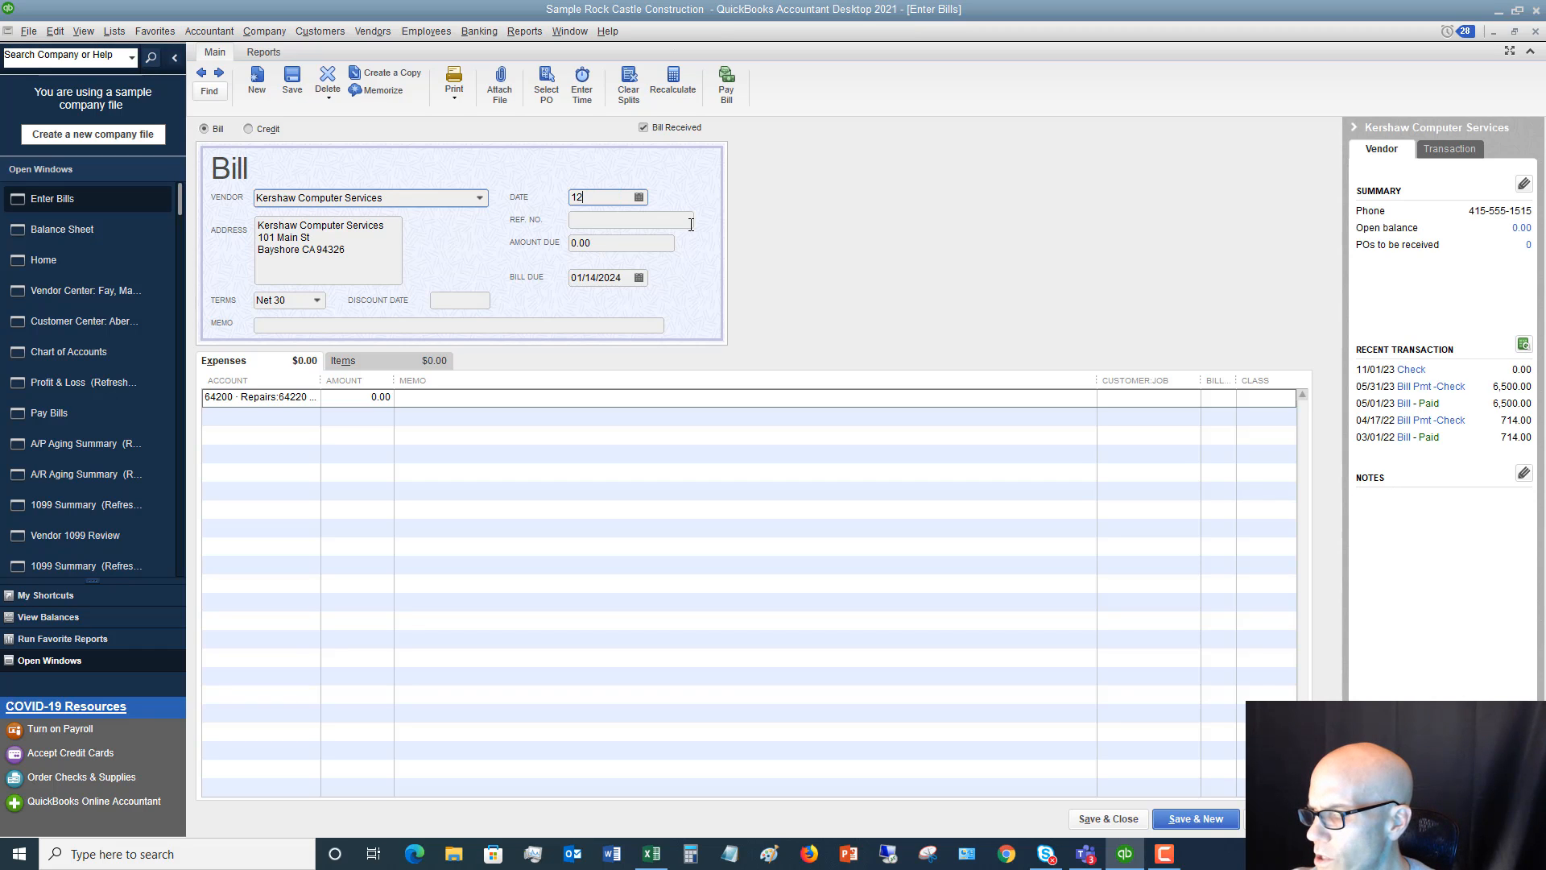
{"action": "type", "text": "/23"}
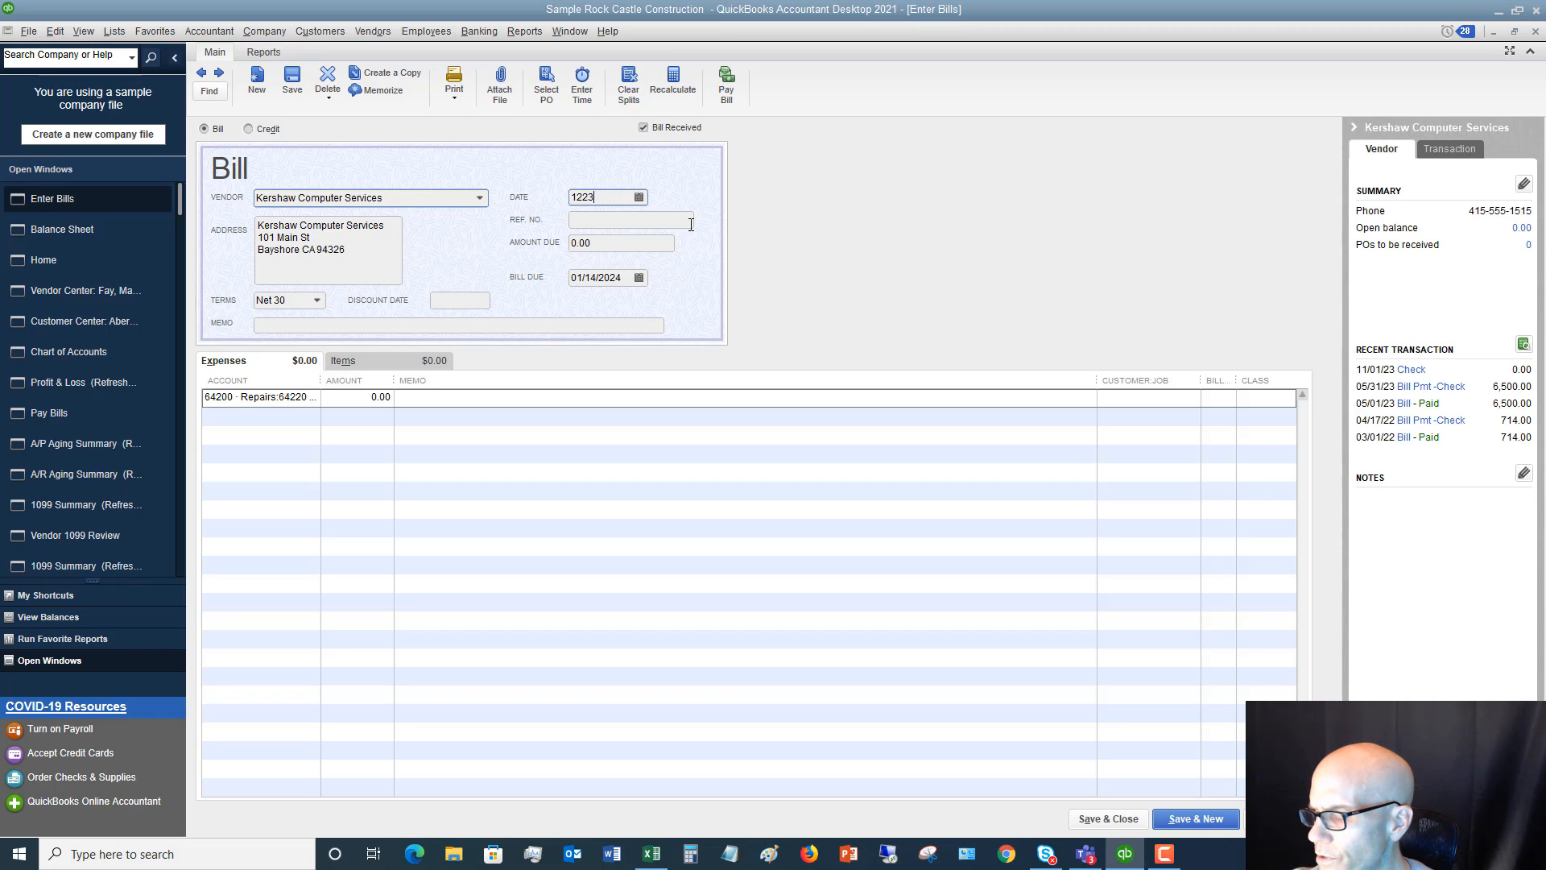
{"action": "type", "text": "/2019"}
{"action": "key", "text": "Tab"}
Enter reference number 5621314 and an amount due of 6,000.00, then save and close the bill without a class
{"action": "type", "text": "5621314"}
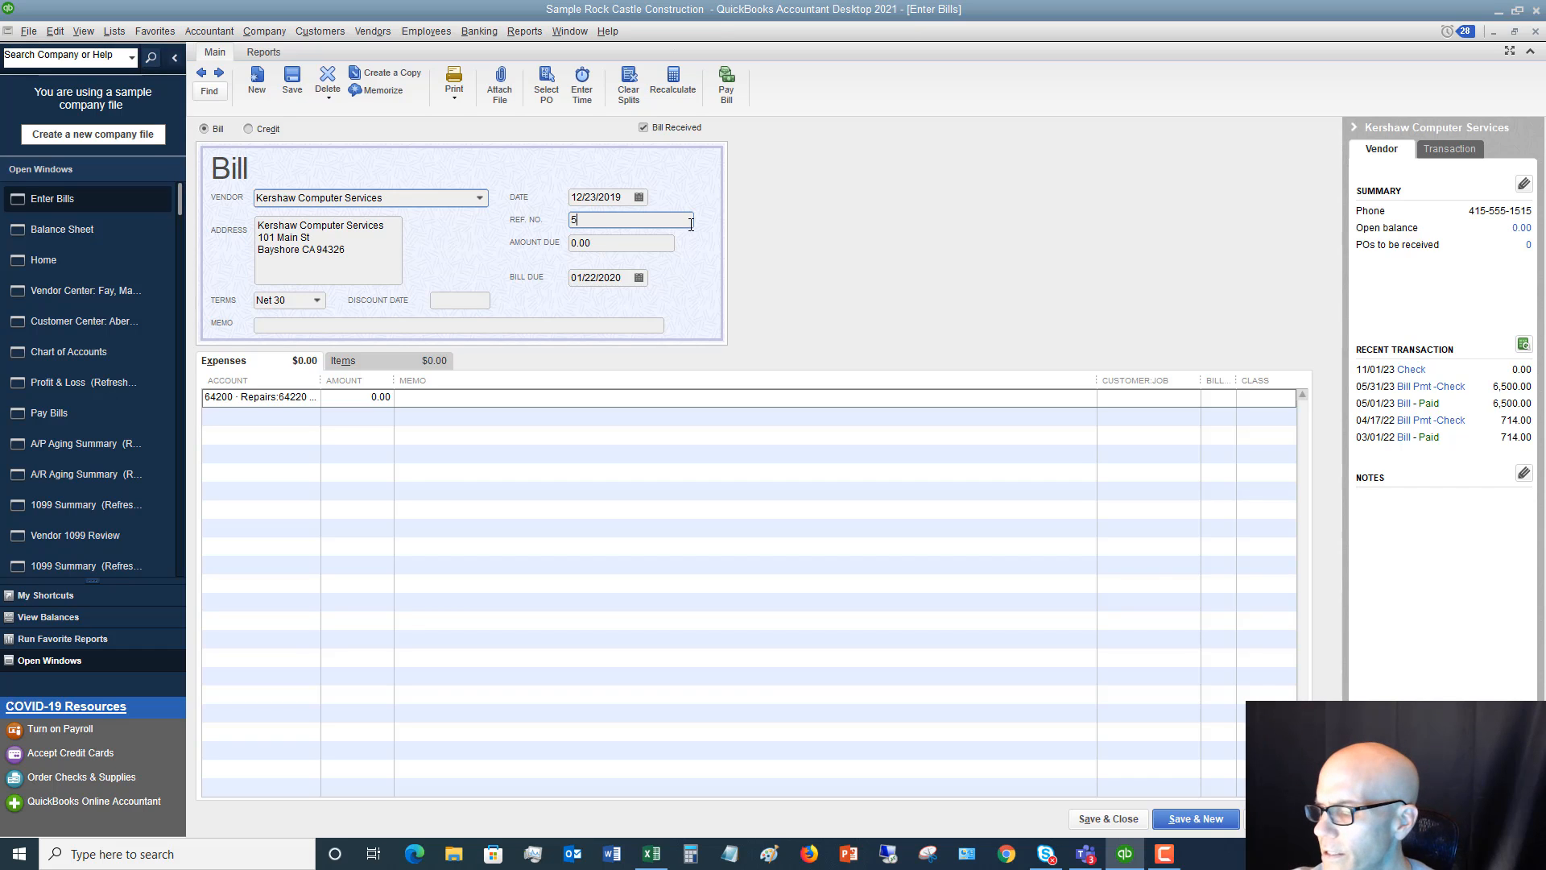
{"action": "key", "text": "Tab"}
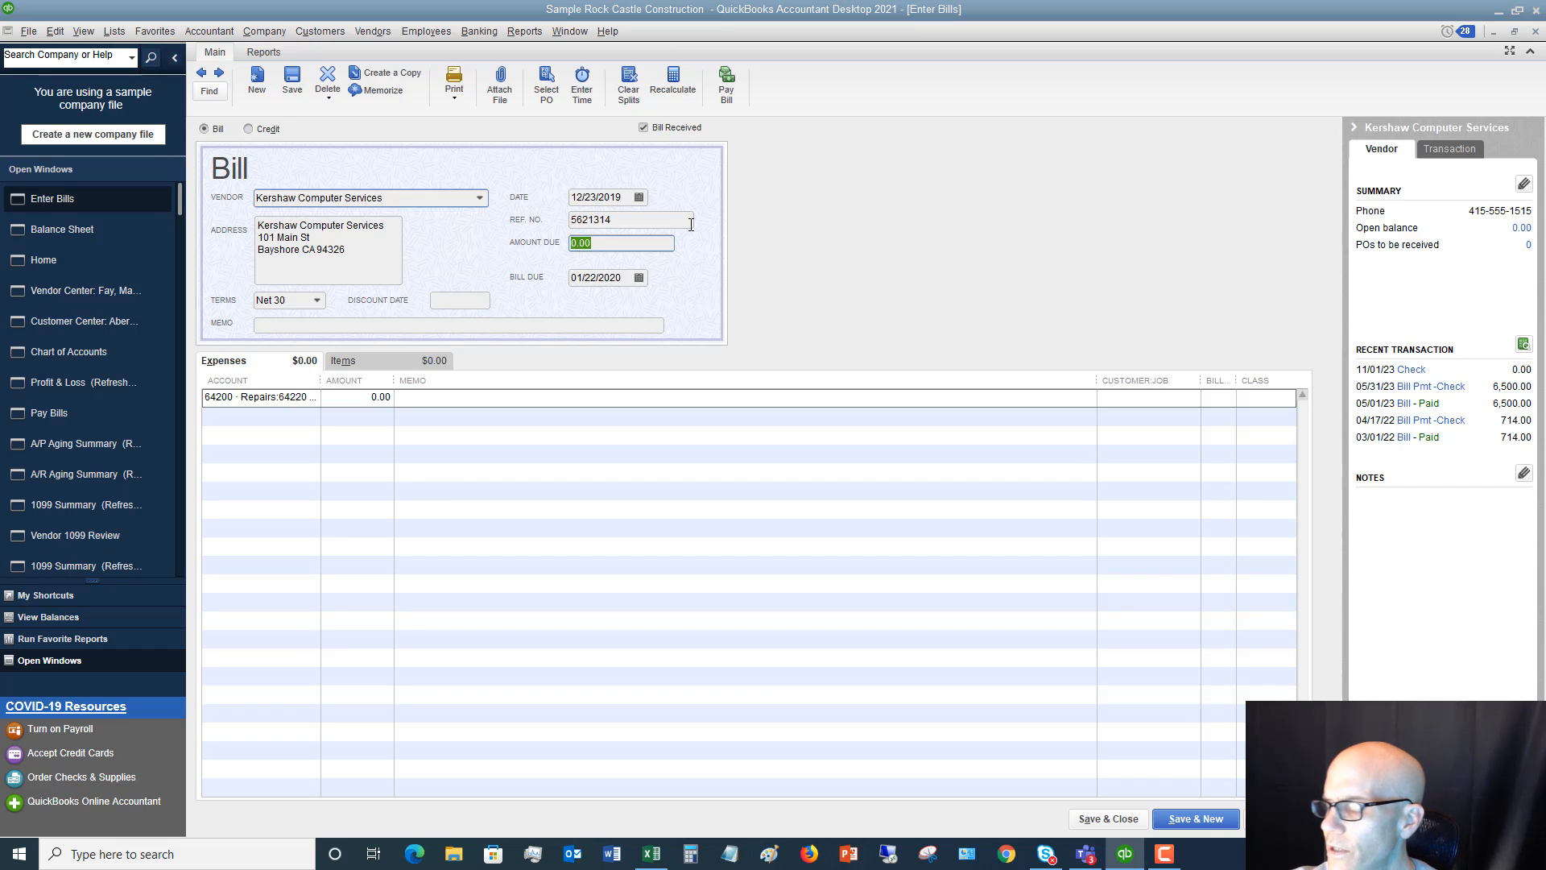
{"action": "type", "text": "6000"}
{"action": "key", "text": "Tab"}
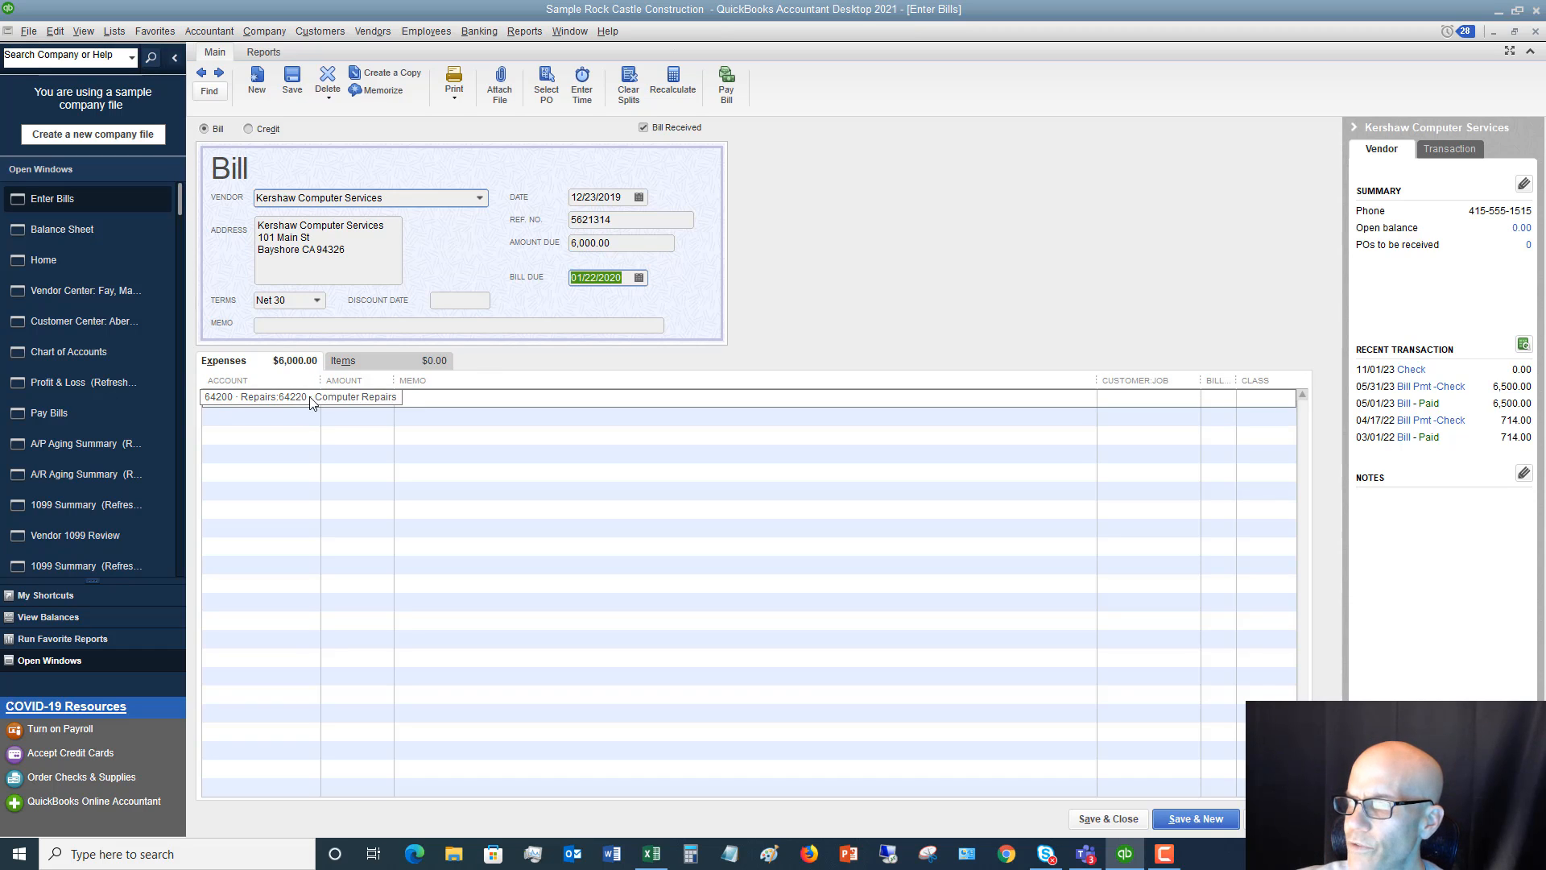
{"action": "left_click", "coordinate": [1107, 819]}
{"action": "left_click", "coordinate": [734, 276]}
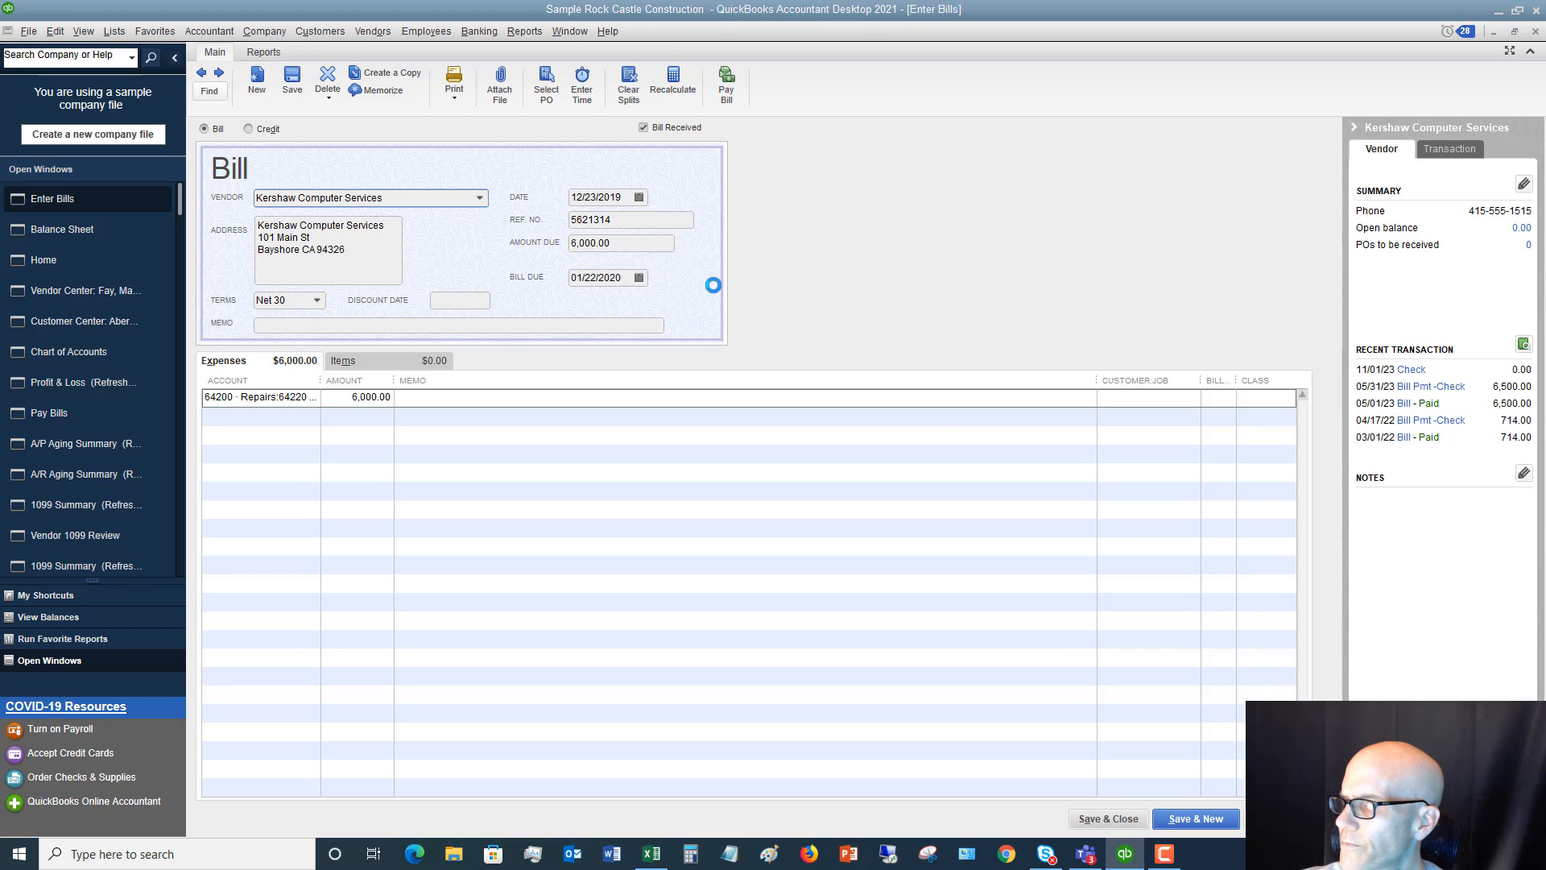